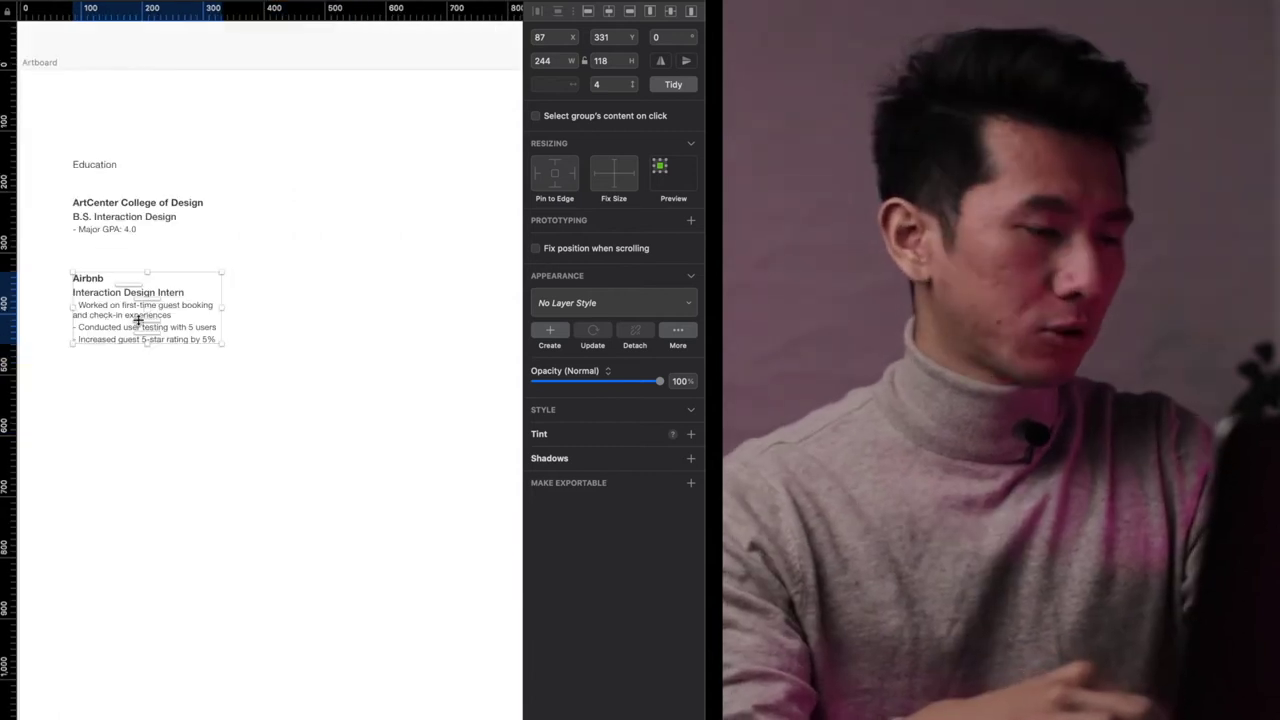
- Duplicate the Airbnb block to its right and retitle the copy 'Side project'
drag(94, 310, 294, 309)
double_click(266, 279)
key(Return)
scroll(378, 267, up, 2)
text(Side project)
key(Escape)
scroll(330, 306, up, 3)
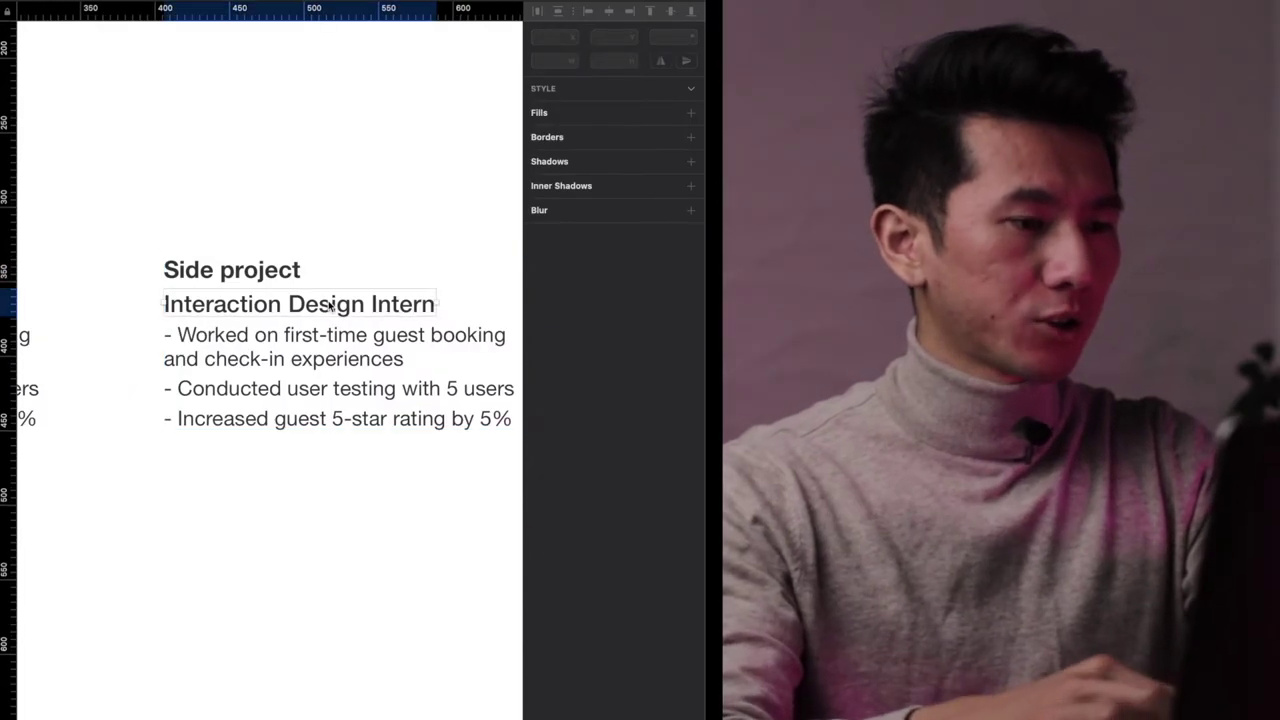
- Remove 'Intern' from the copy's role title, leaving it ending in 'Designer'
double_click(331, 306)
click(366, 307)
key(shift+End)
text(er)
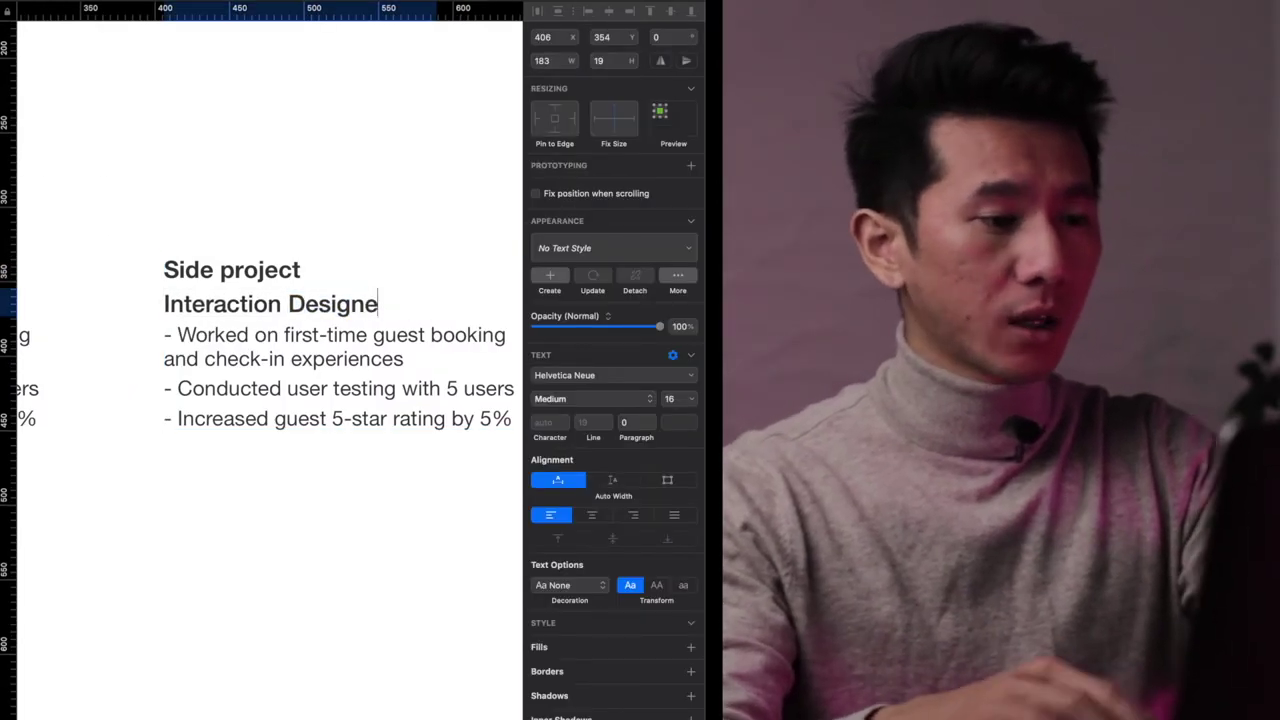
click(393, 118)
- Replace 'Interaction' so the copy's role reads 'UX Designer', fixing the 'UZ' typo
click(272, 306)
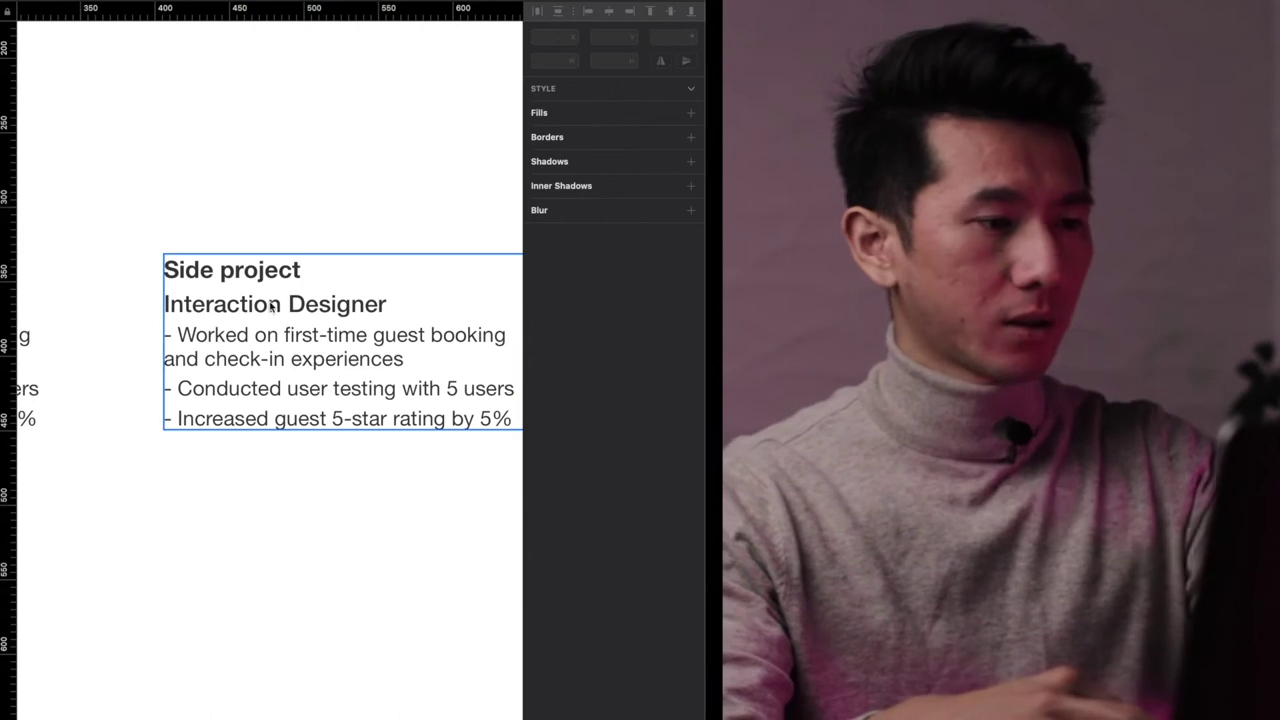
double_click(272, 306)
double_click(272, 306)
text(UZ)
key(BackSpace)
text(X)
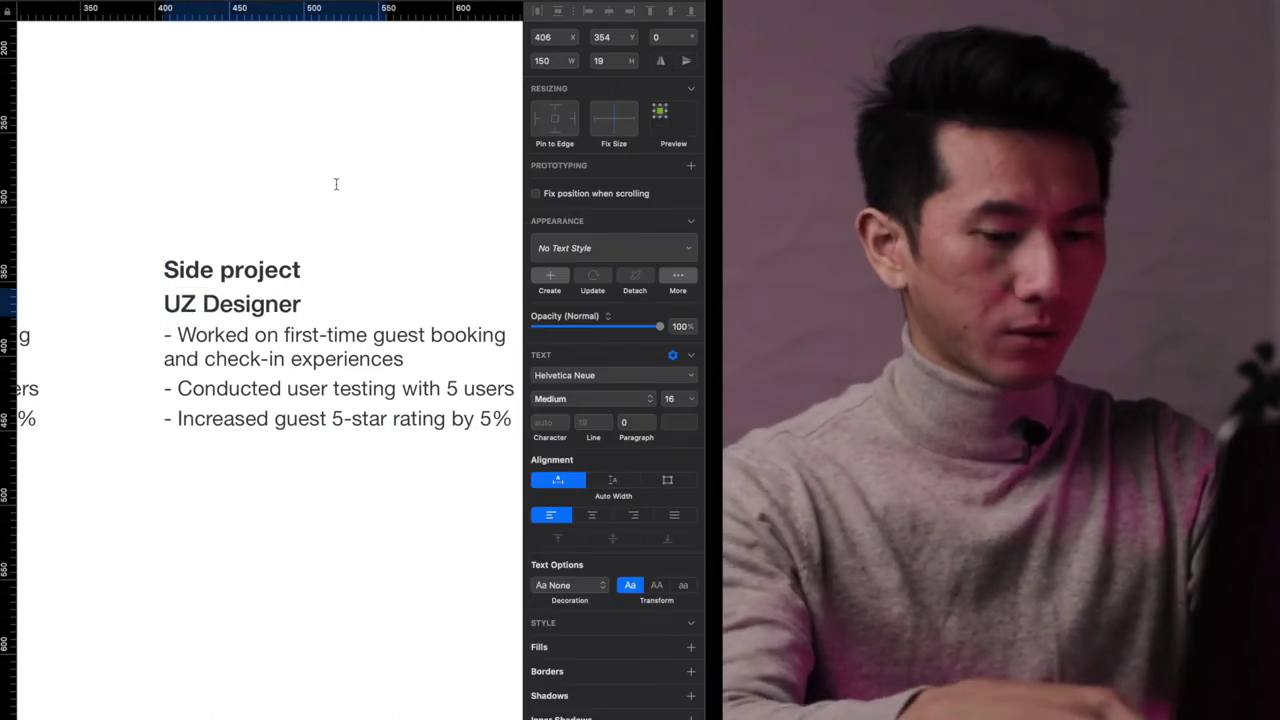
click(337, 183)
key(super+minus)
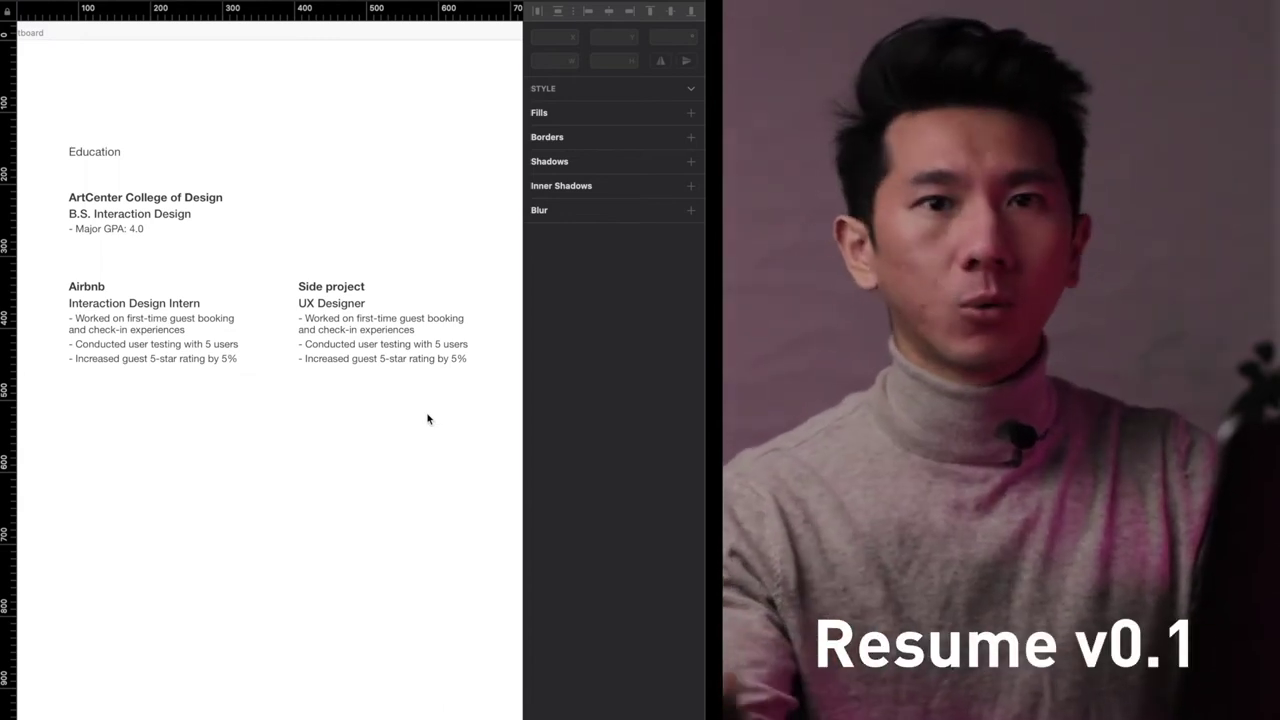
- Make both role titles and the B.S. Interaction Design line Medium Italic
click(316, 302)
shift+click(128, 302)
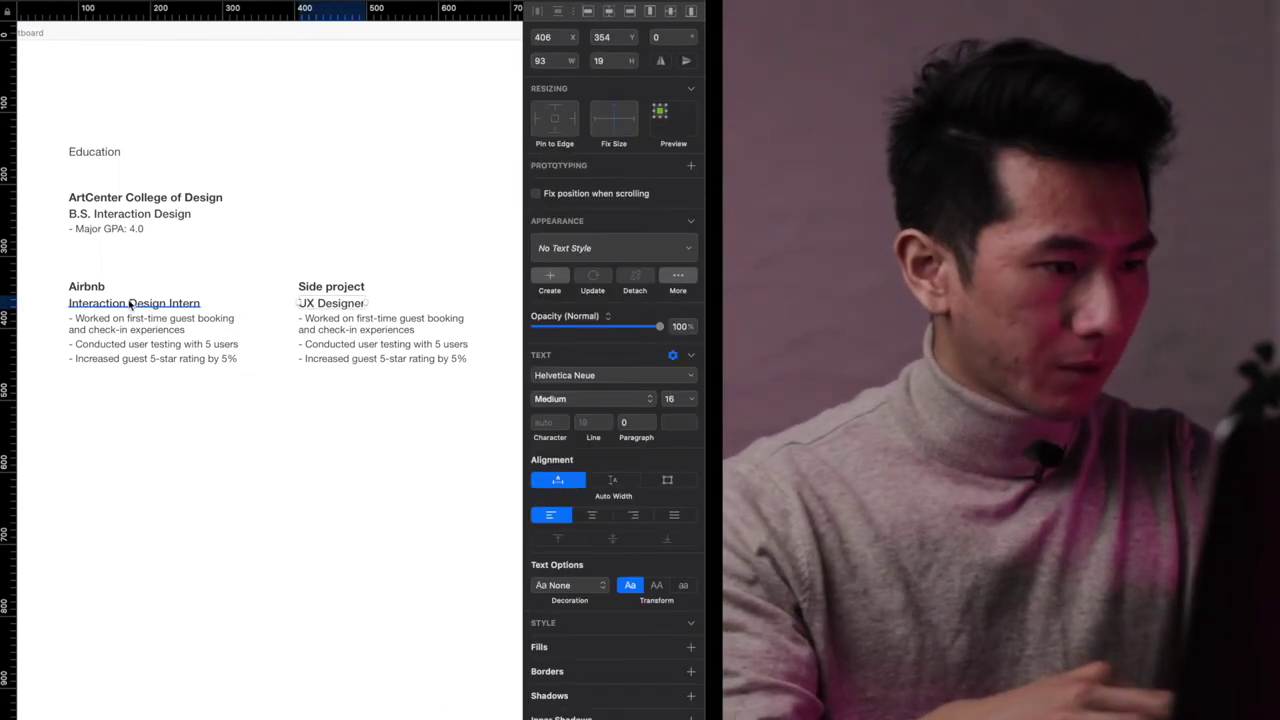
shift+click(174, 222)
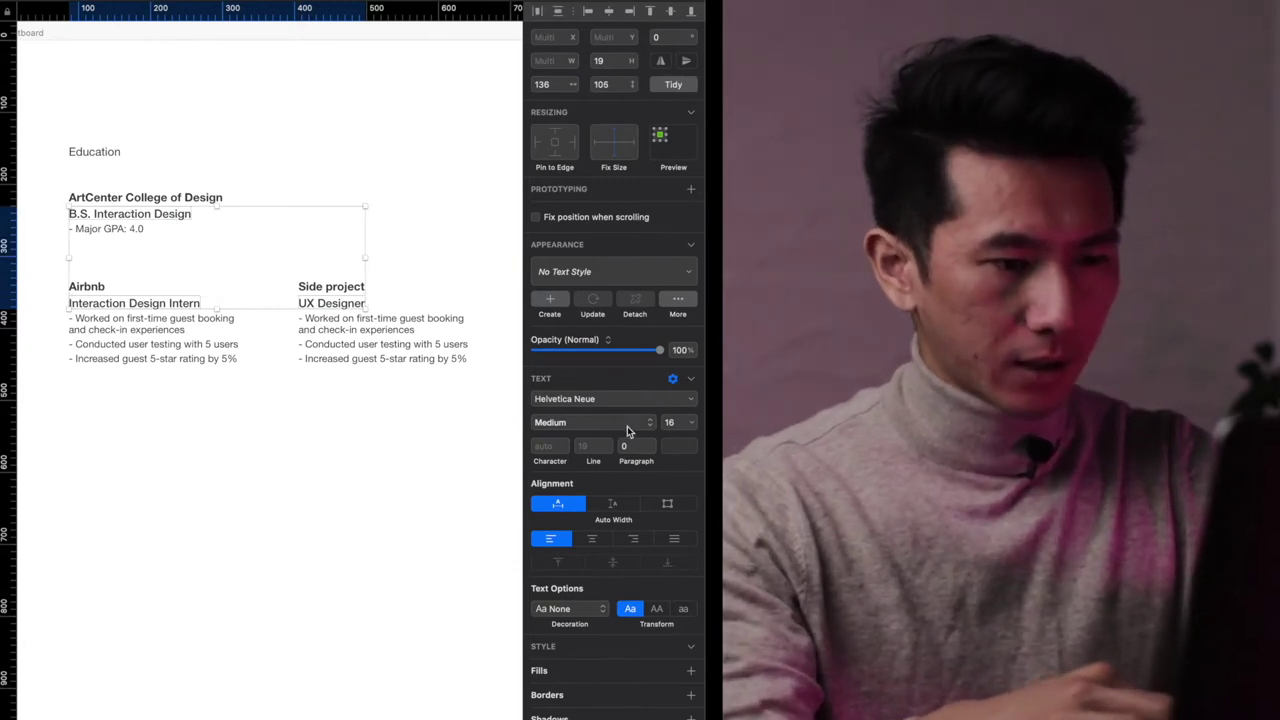
click(634, 424)
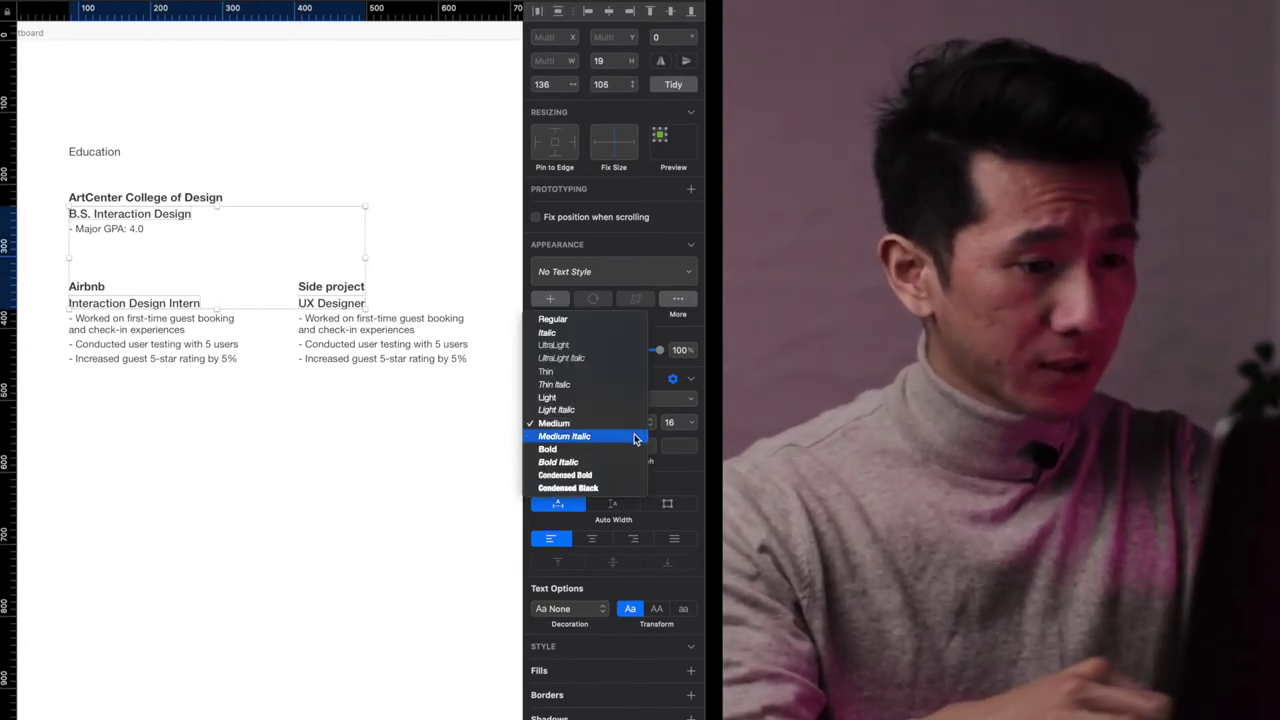
click(634, 437)
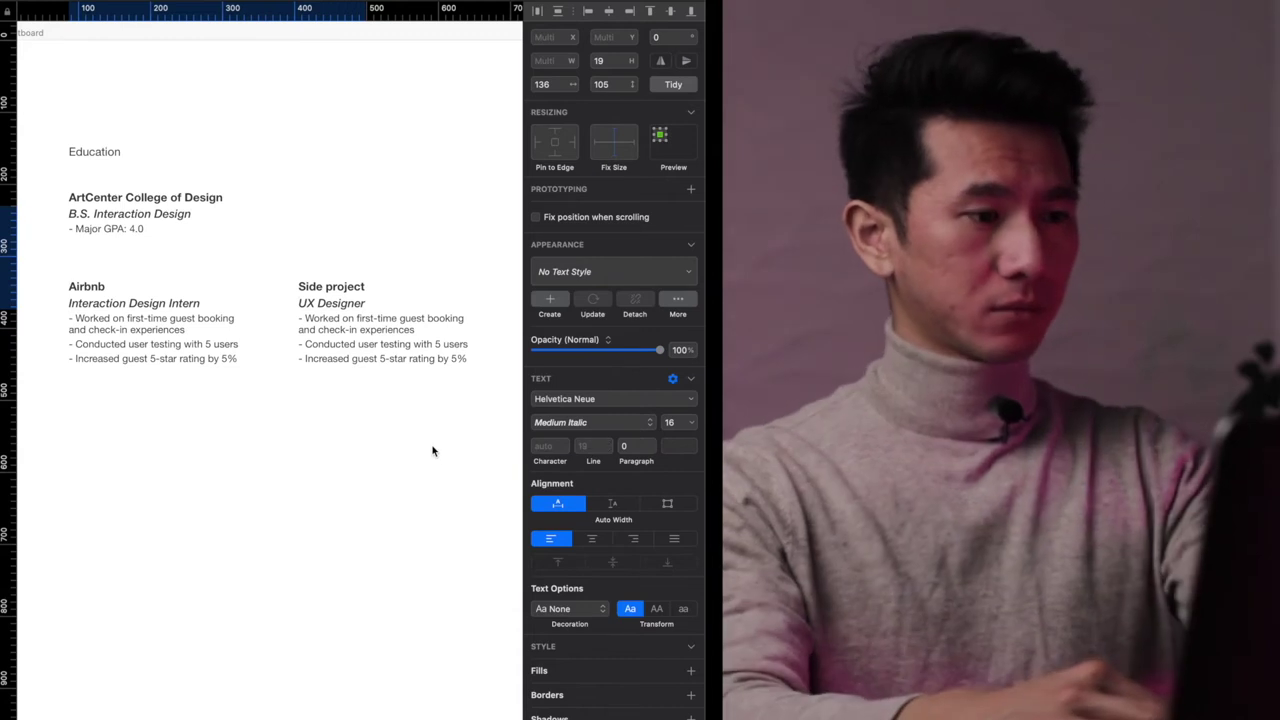
click(433, 451)
- Set the Major GPA: 4.0 text and both bullet lists to font size 12
double_click(114, 232)
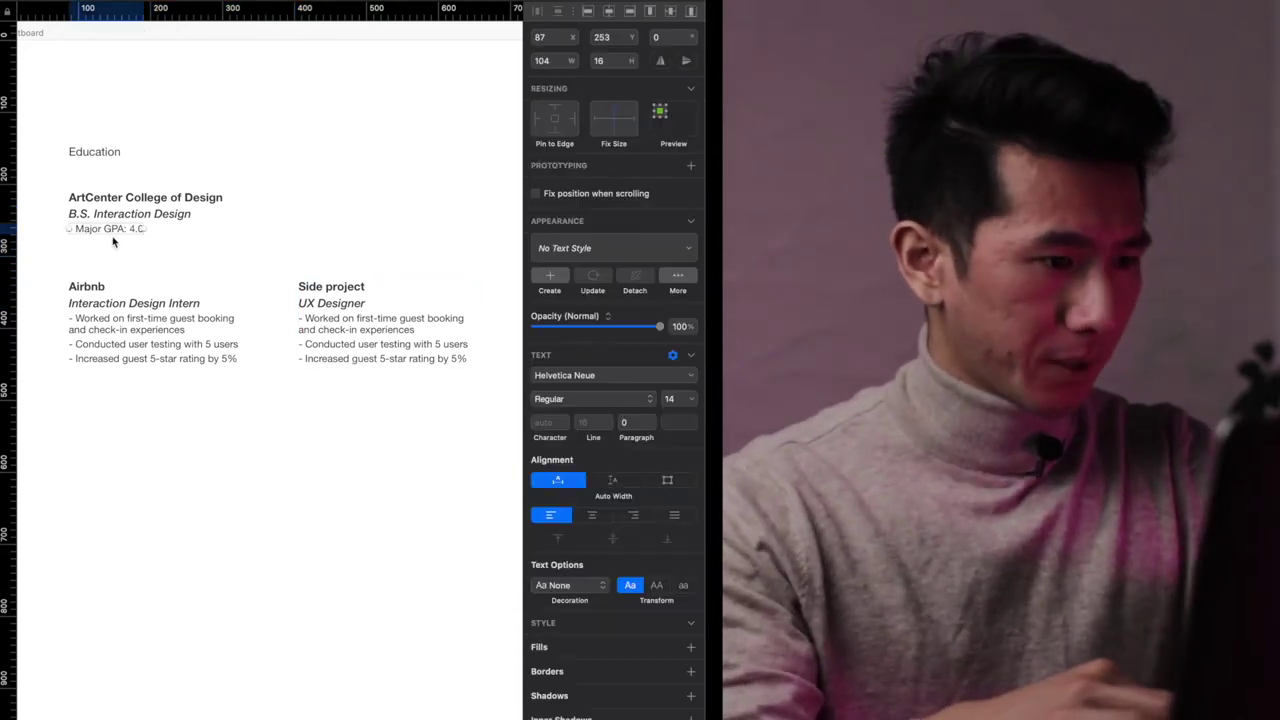
shift+click(150, 352)
shift+click(390, 352)
key(super+alt+minus)
key(super+alt+minus)
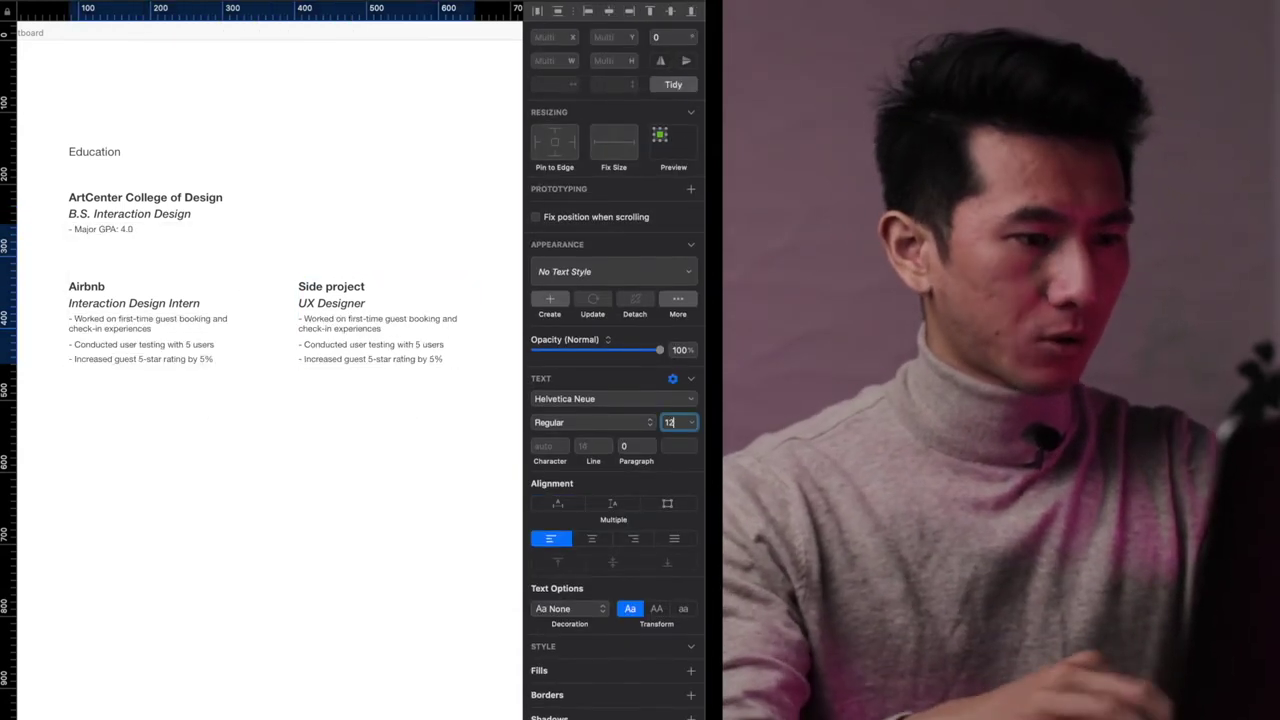
click(378, 403)
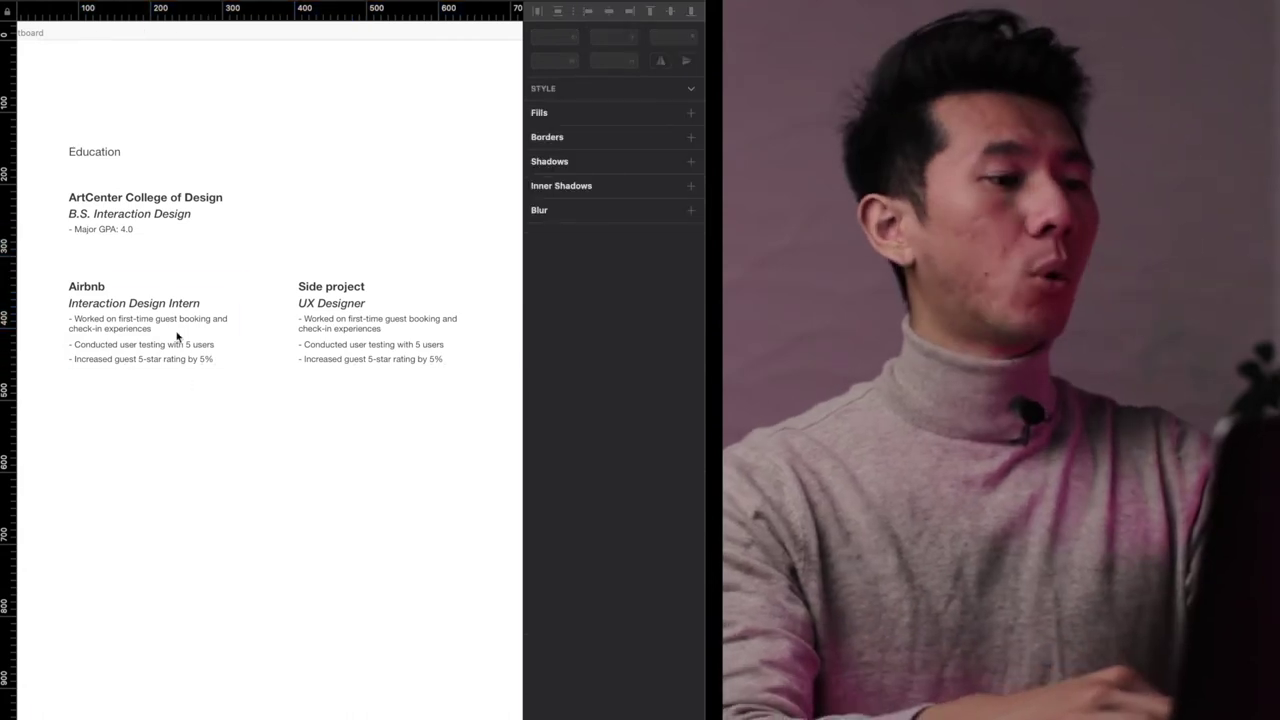
- Nudge the Conducted user testing line slightly lower
scroll(149, 271, up, 3)
click(274, 449)
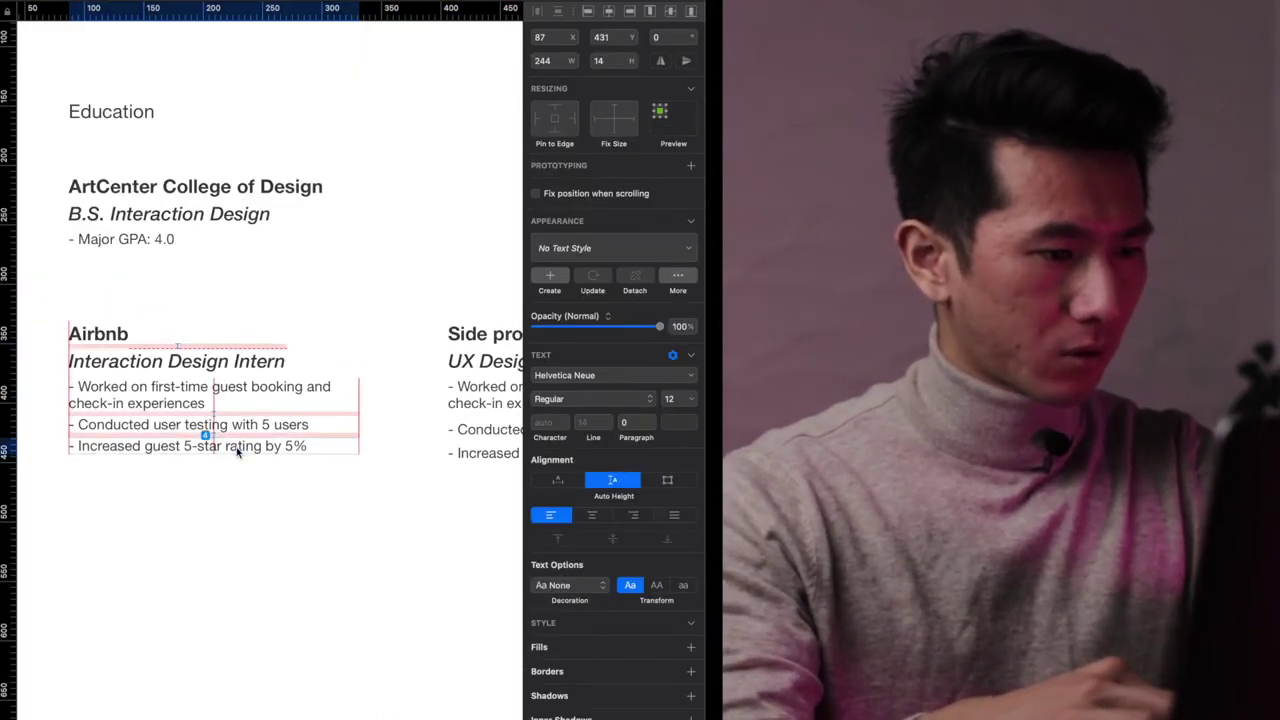
scroll(237, 451, right, 5)
drag(363, 416, 365, 443)
scroll(365, 443, left, 5)
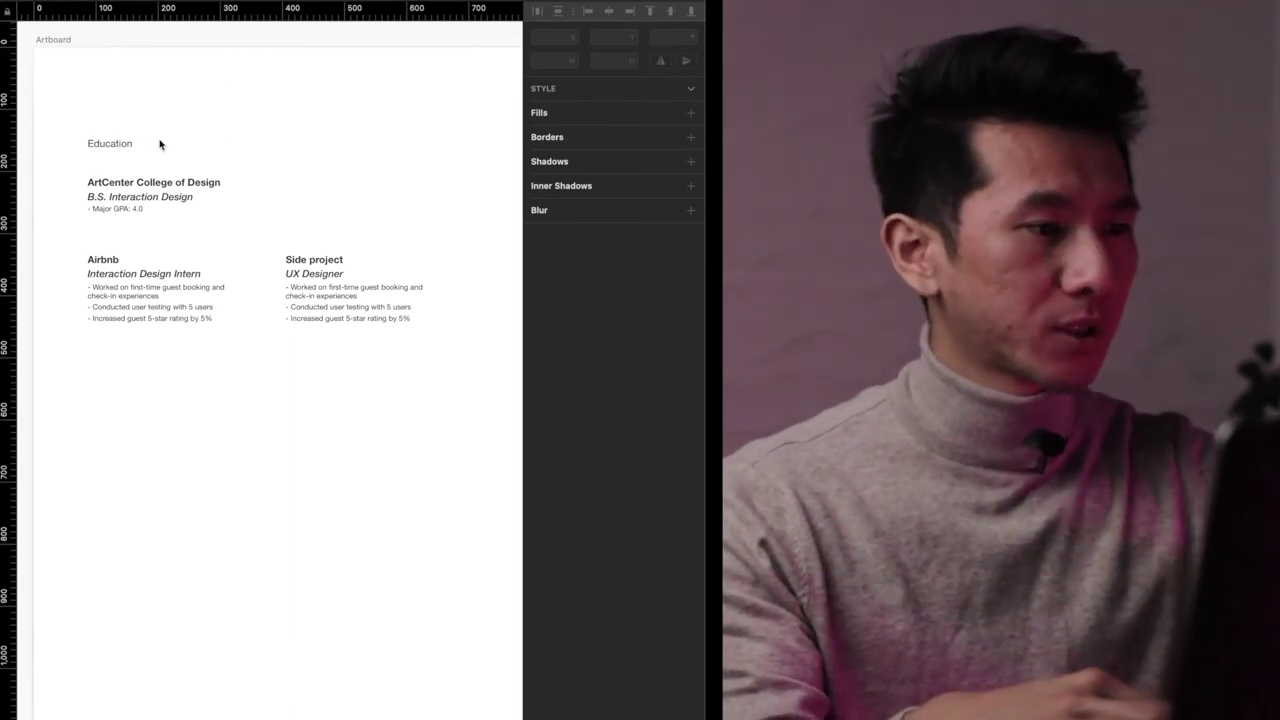
- Move Education down, then fill the contact block with full name, e-mail, phone and website
drag(126, 143, 120, 159)
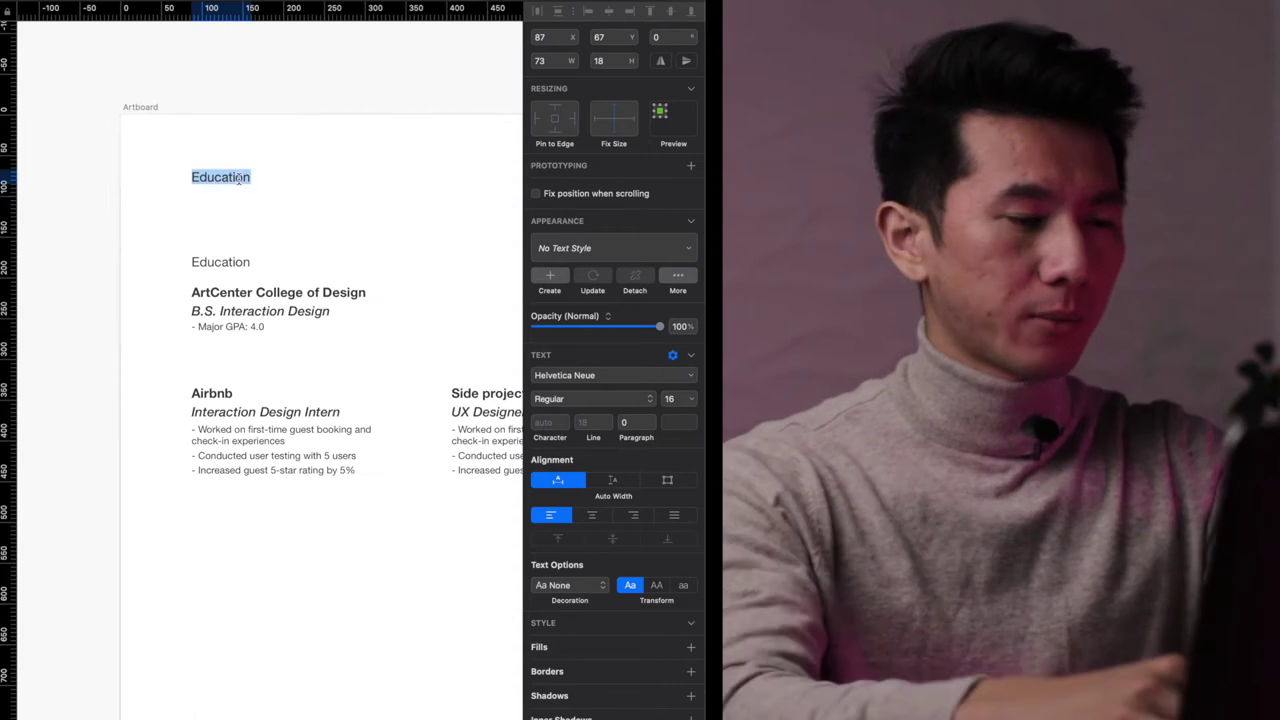
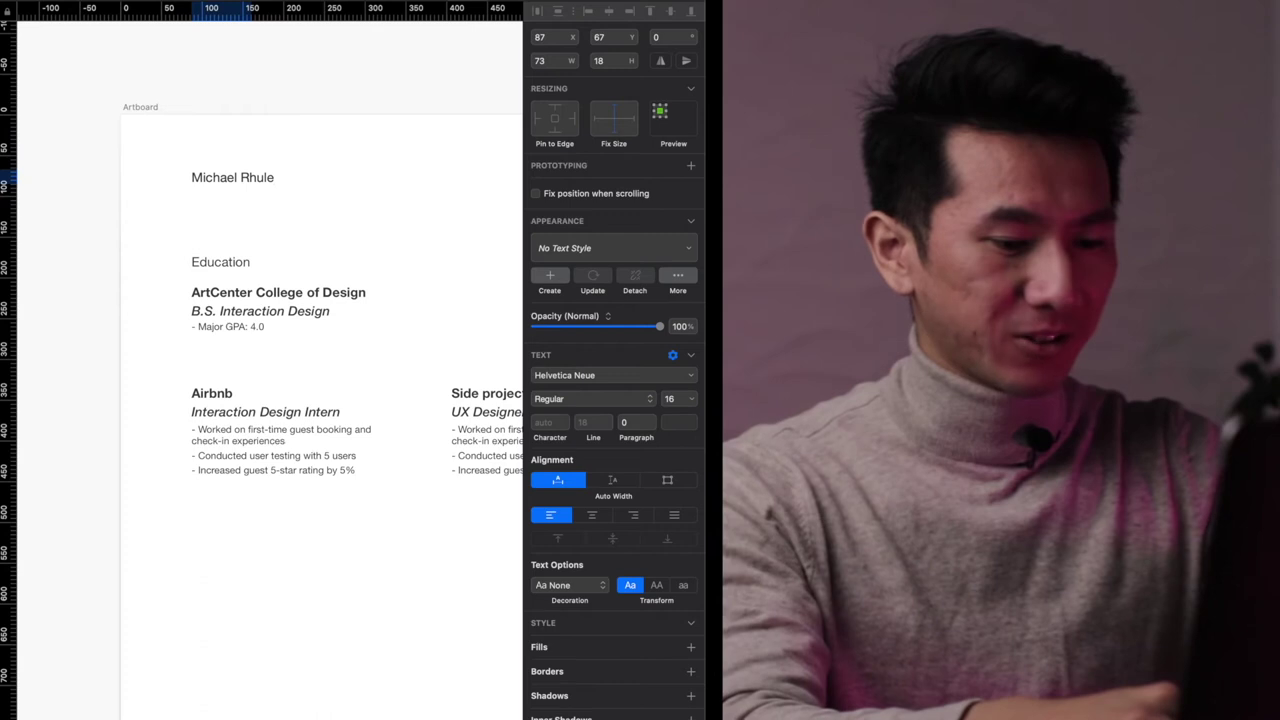
key(Return)
key(Return)
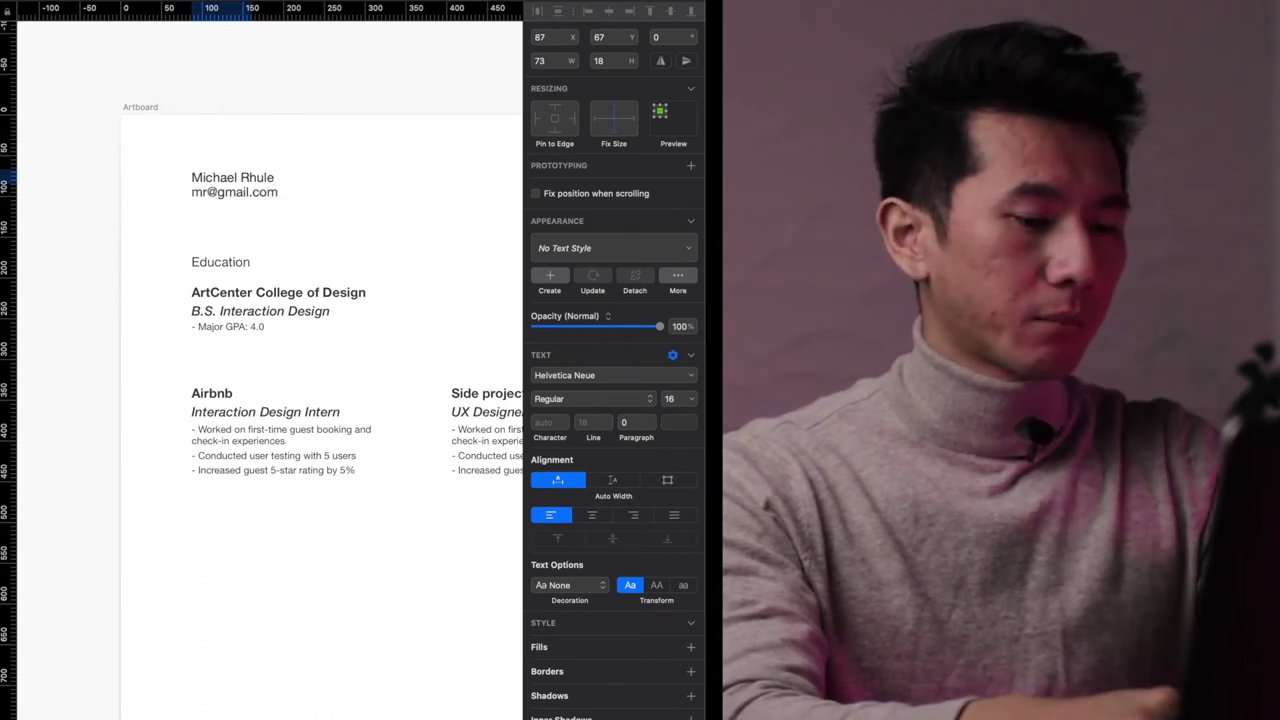
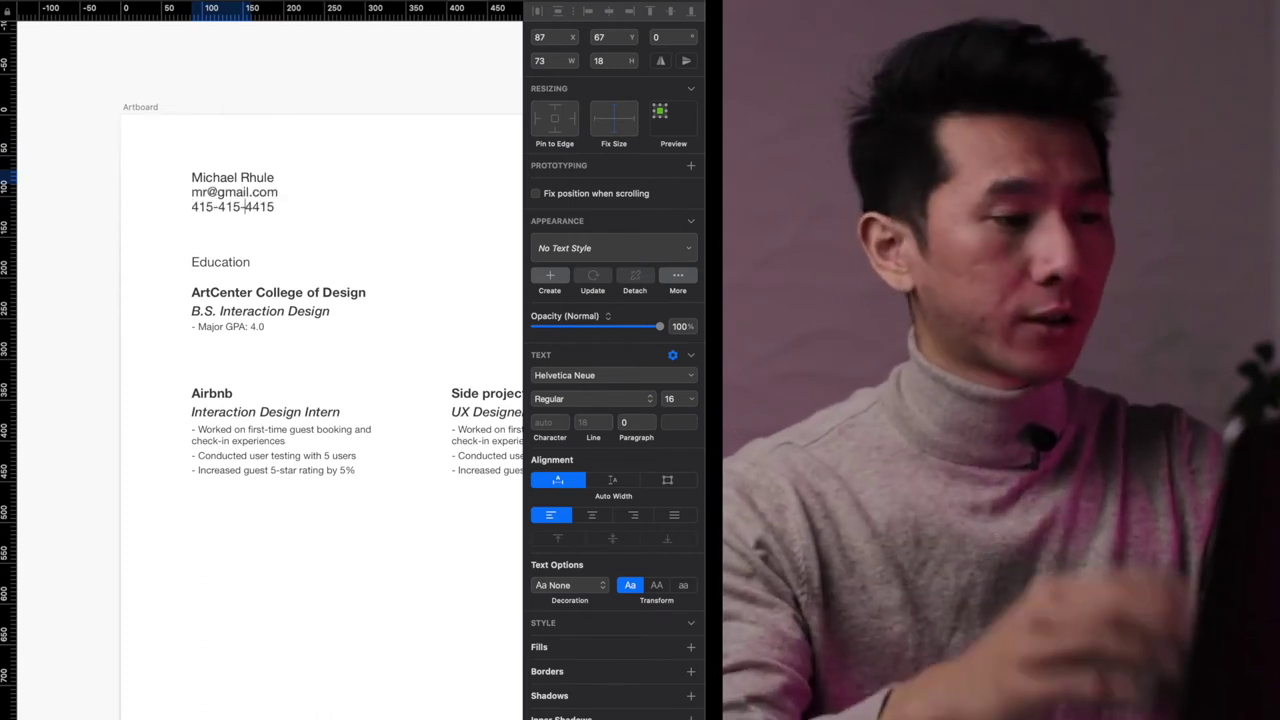
key(Return)
key(Return)
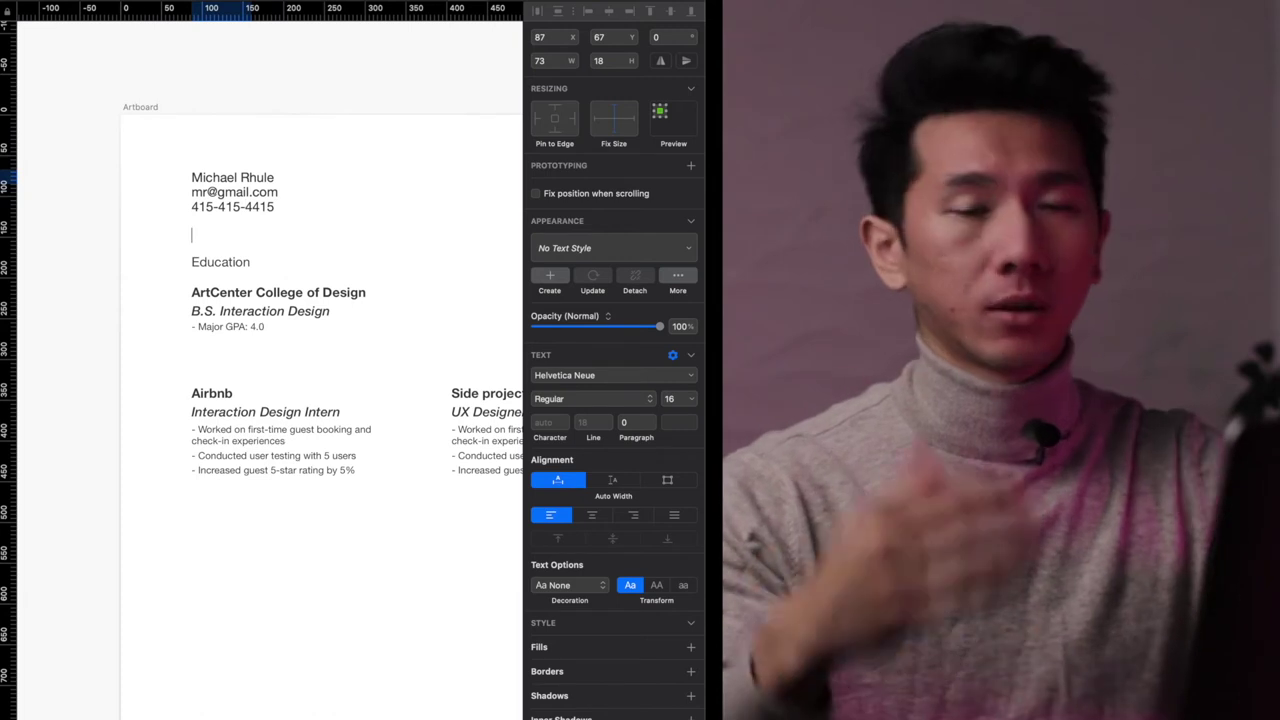
key(BackSpace)
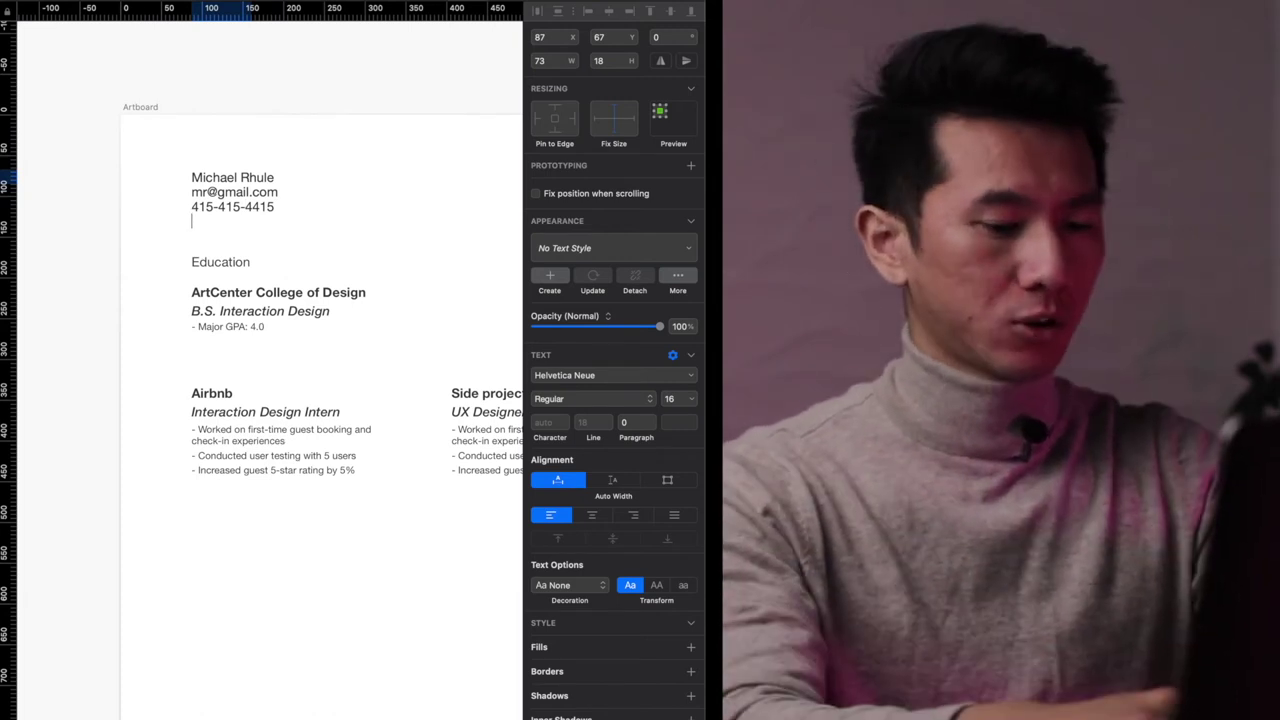
text(mr.com)
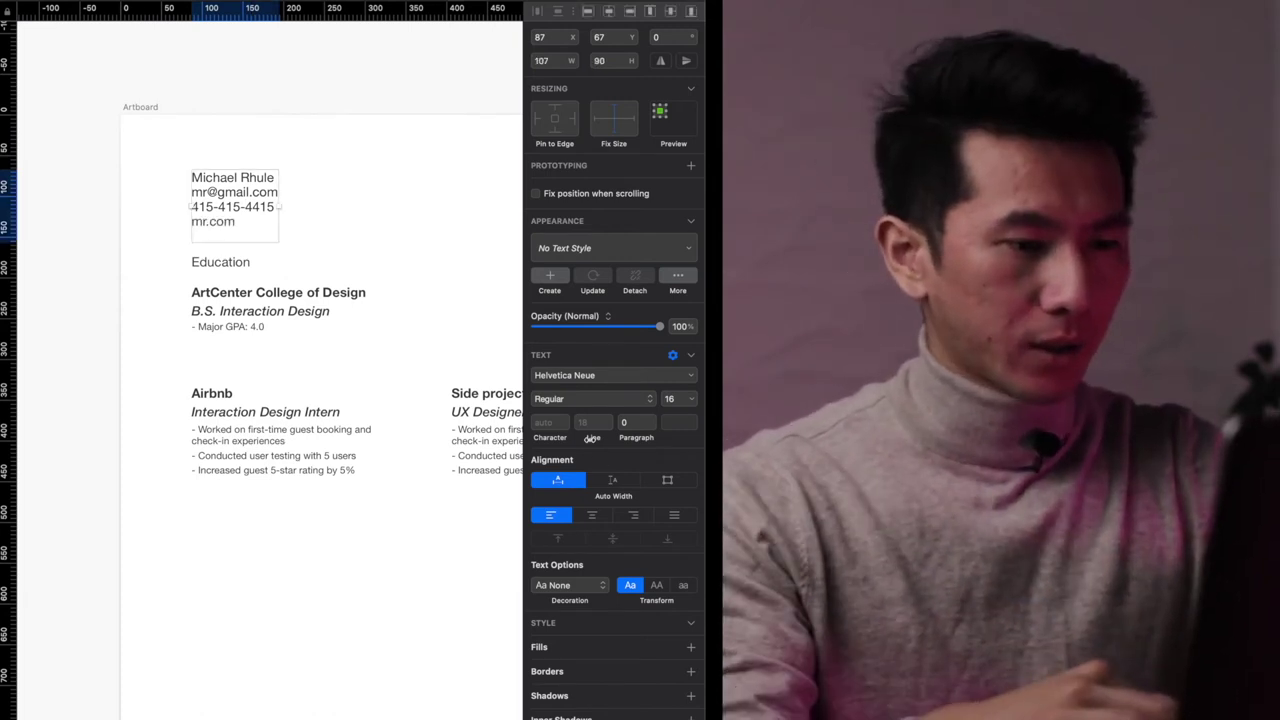
click(593, 423)
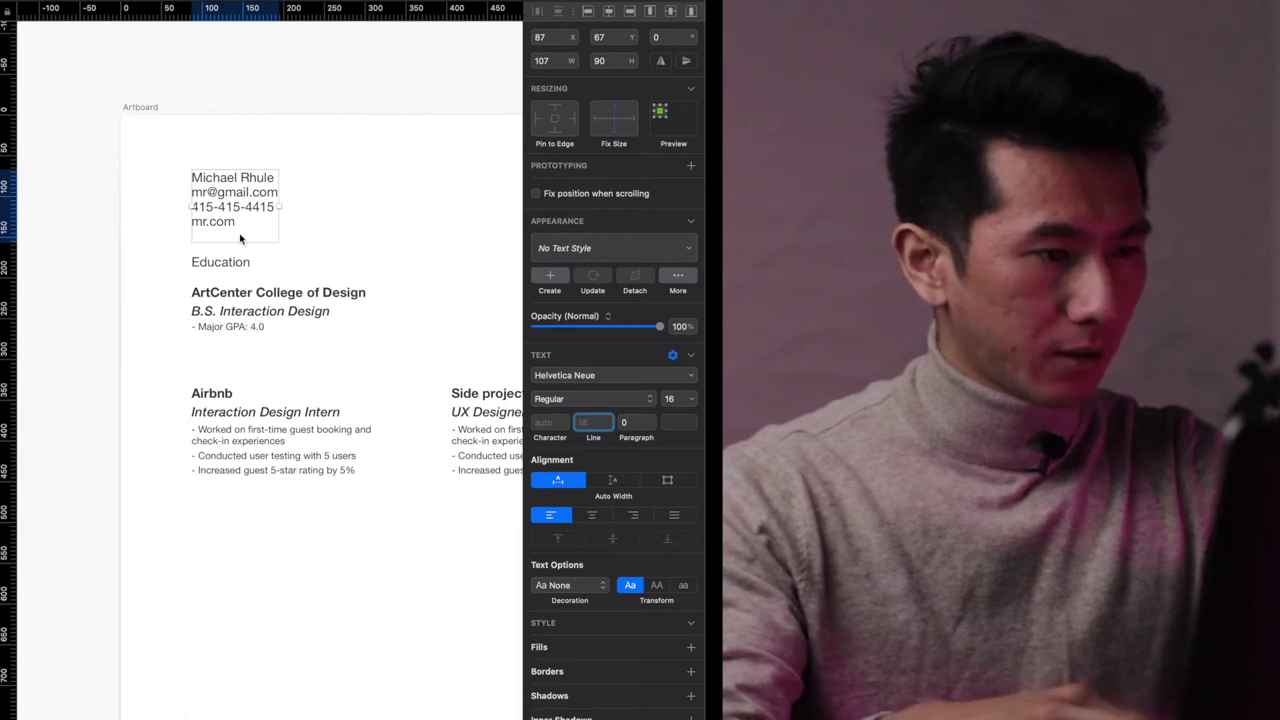
- Widen the contact block's line spacing and move the Education heading down above ArtCenter
double_click(320, 231)
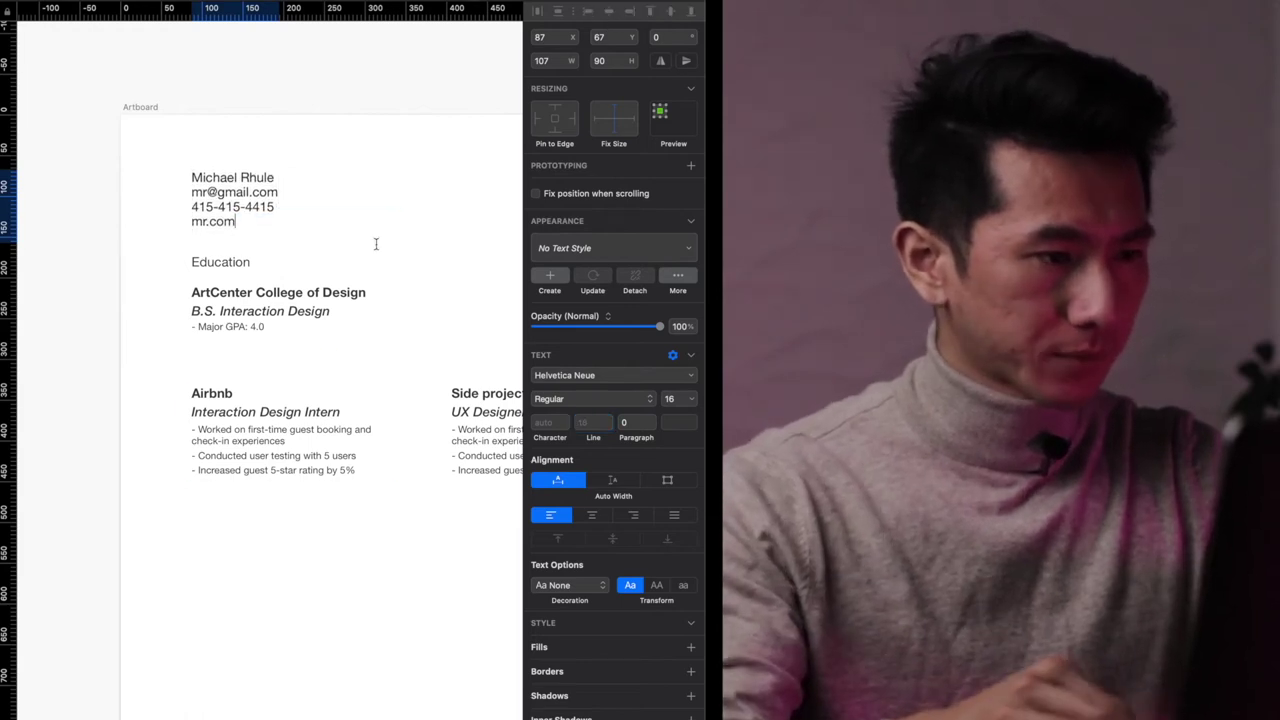
key(Escape)
click(357, 171)
drag(229, 263, 272, 278)
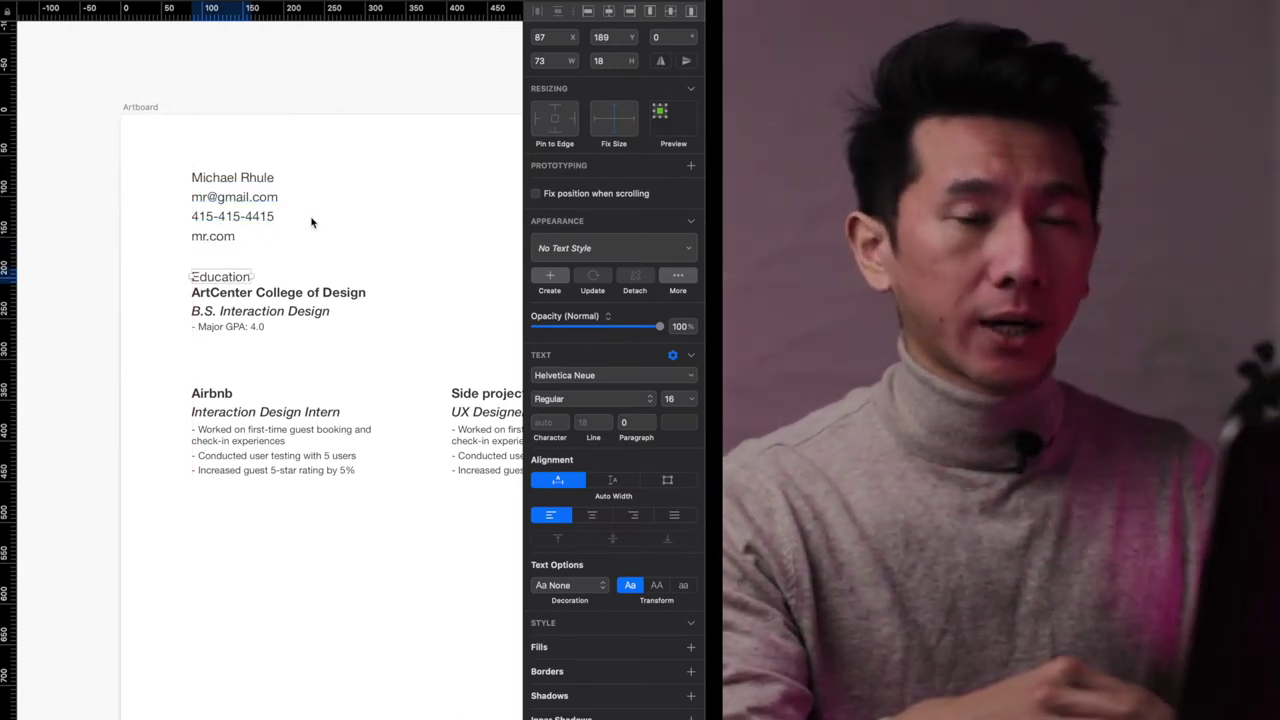
click(312, 222)
- Move Education and the ArtCenter block into a right column, then shift the other blocks left
scroll(289, 254, down, 3)
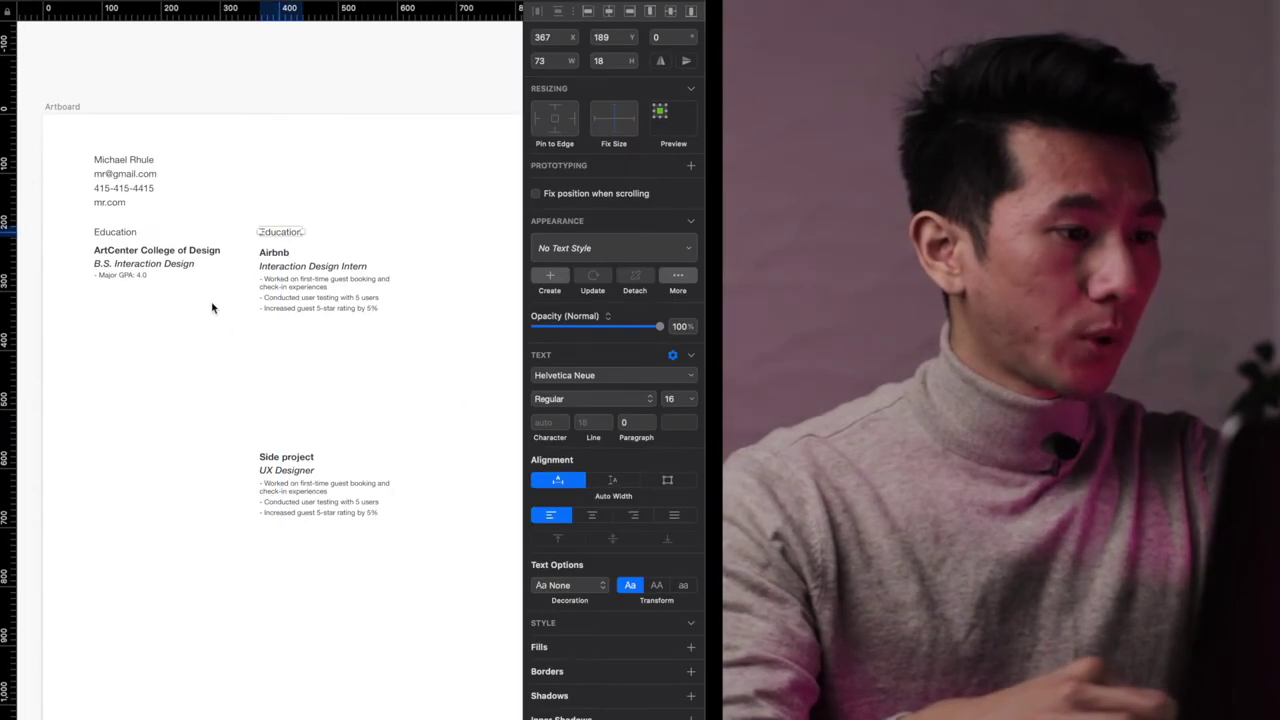
click(99, 243)
shift+click(100, 236)
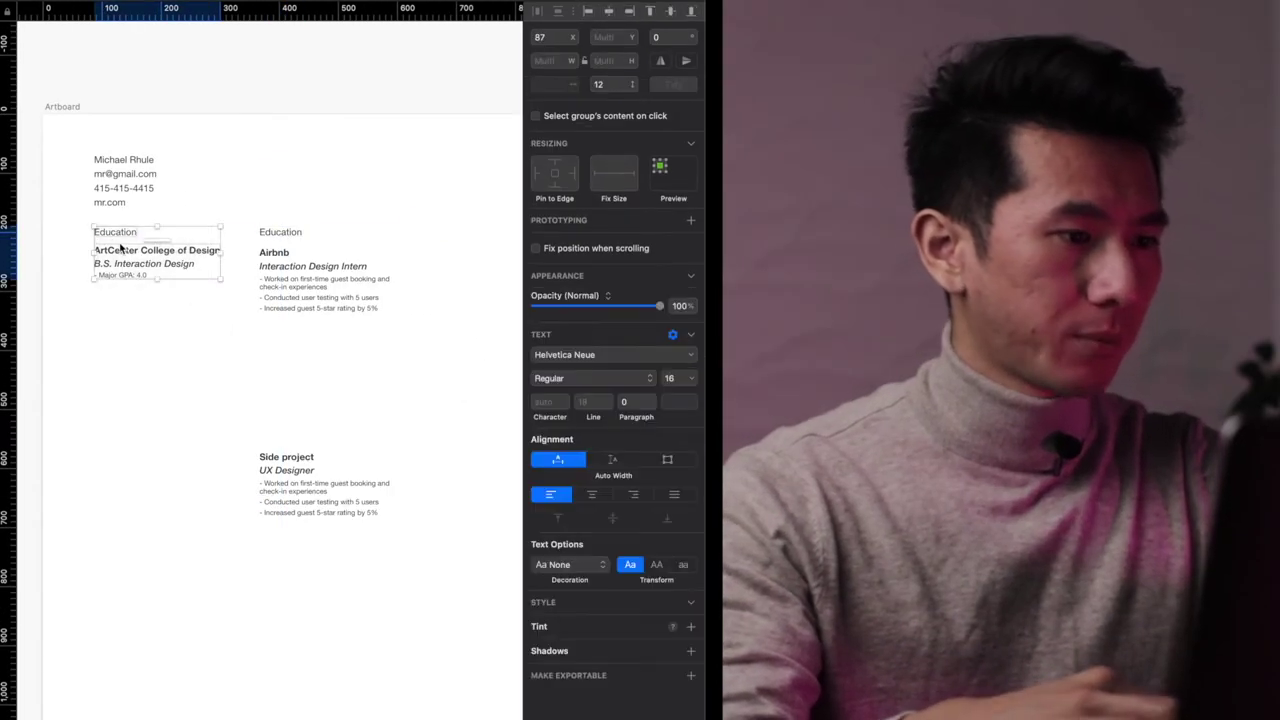
drag(101, 236, 426, 236)
drag(471, 509, 252, 196)
drag(313, 272, 147, 292)
click(186, 250)
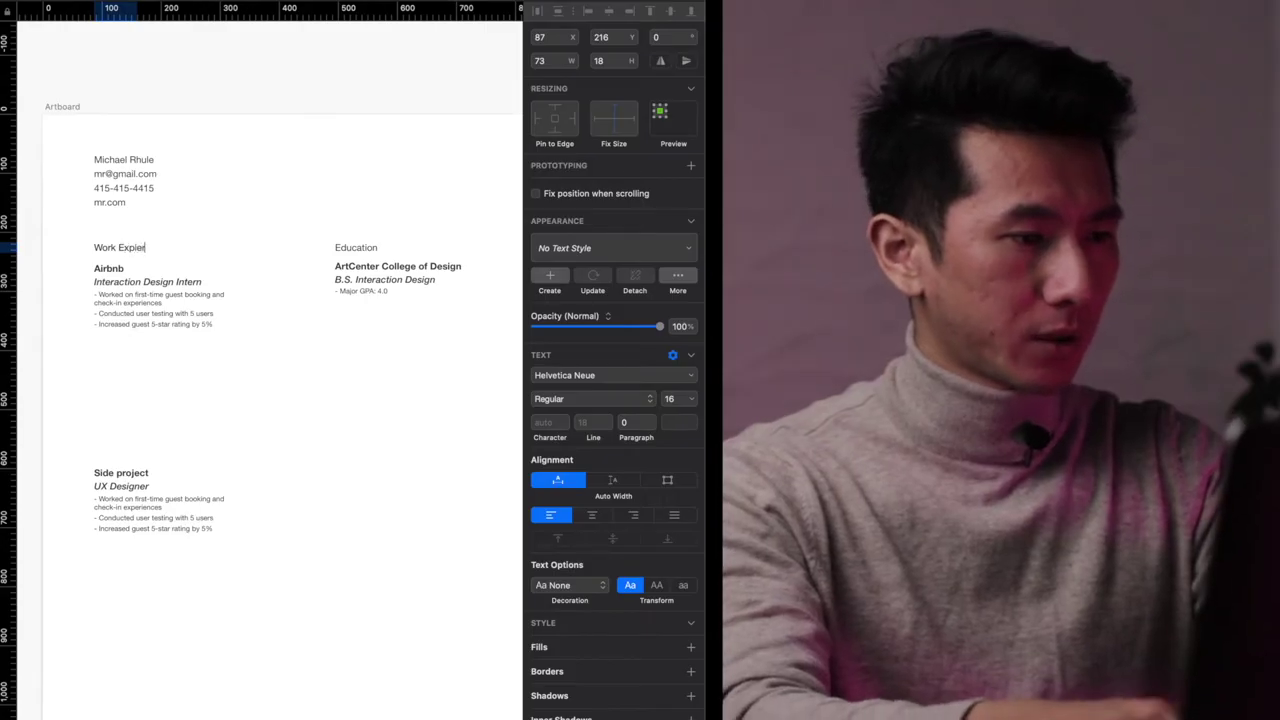
- Move Side project into the right column and stack three copies of the Airbnb job
key(Escape)
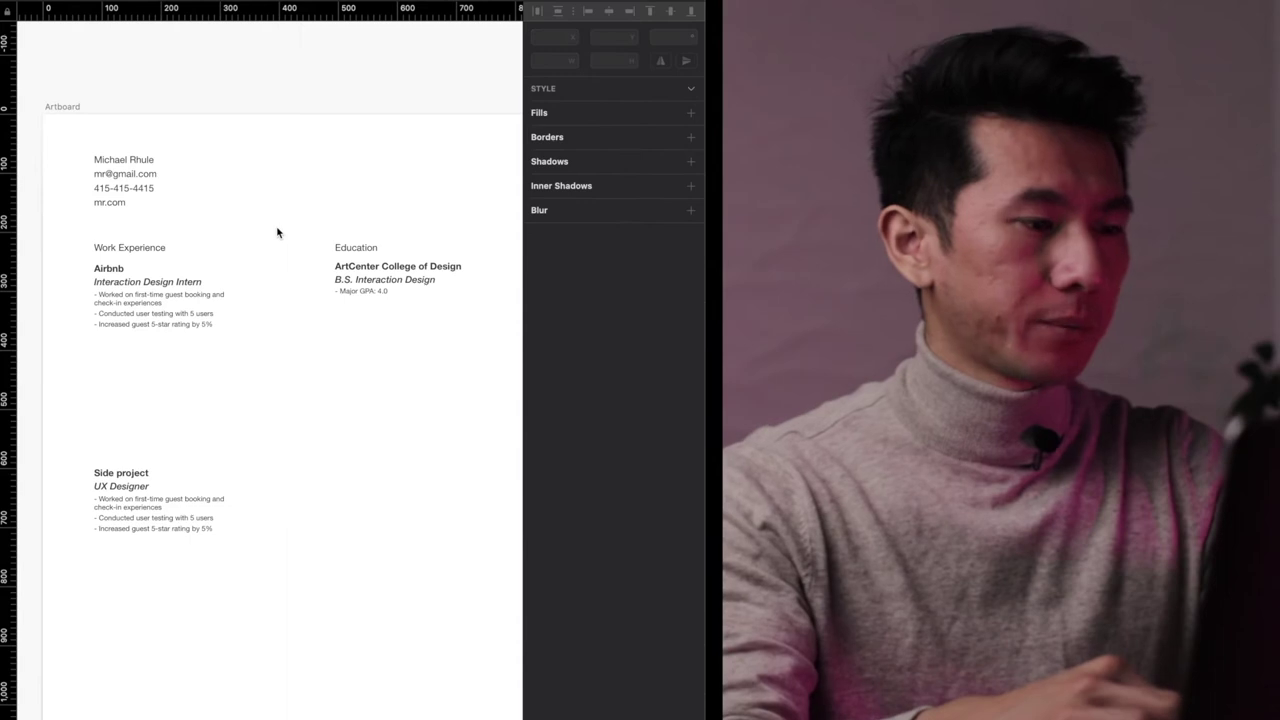
drag(126, 489, 361, 500)
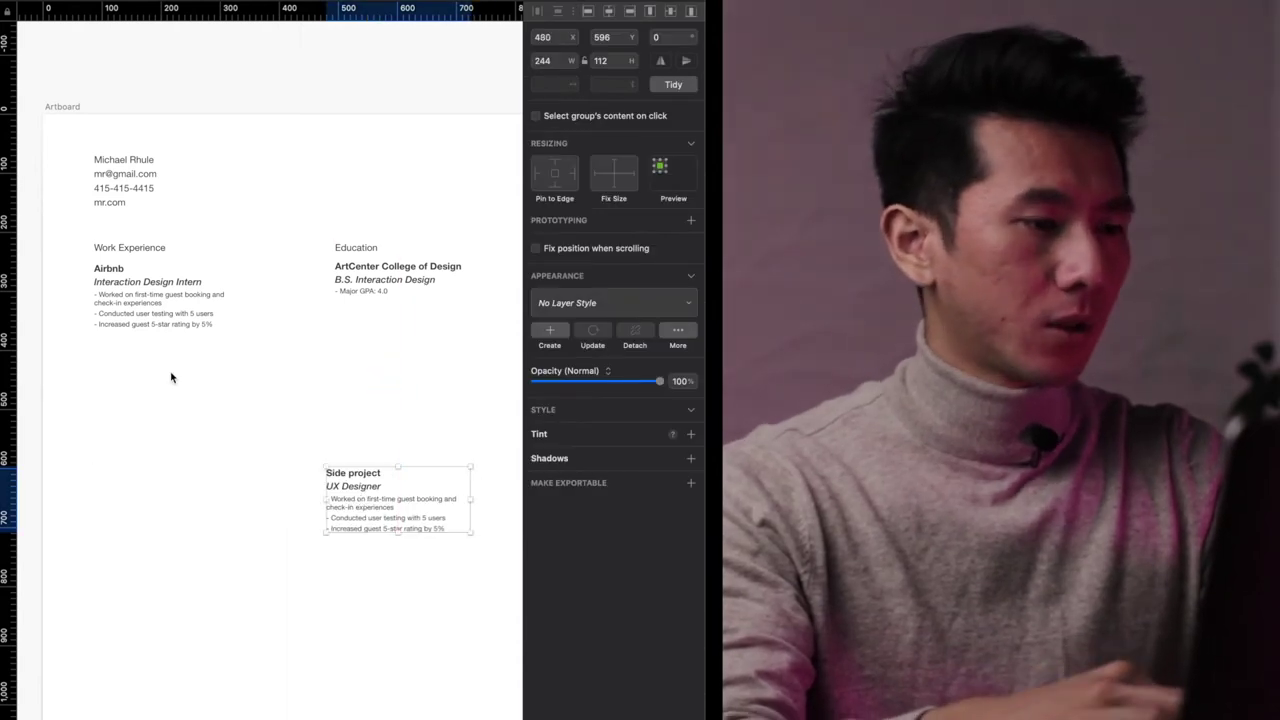
drag(149, 334, 140, 403)
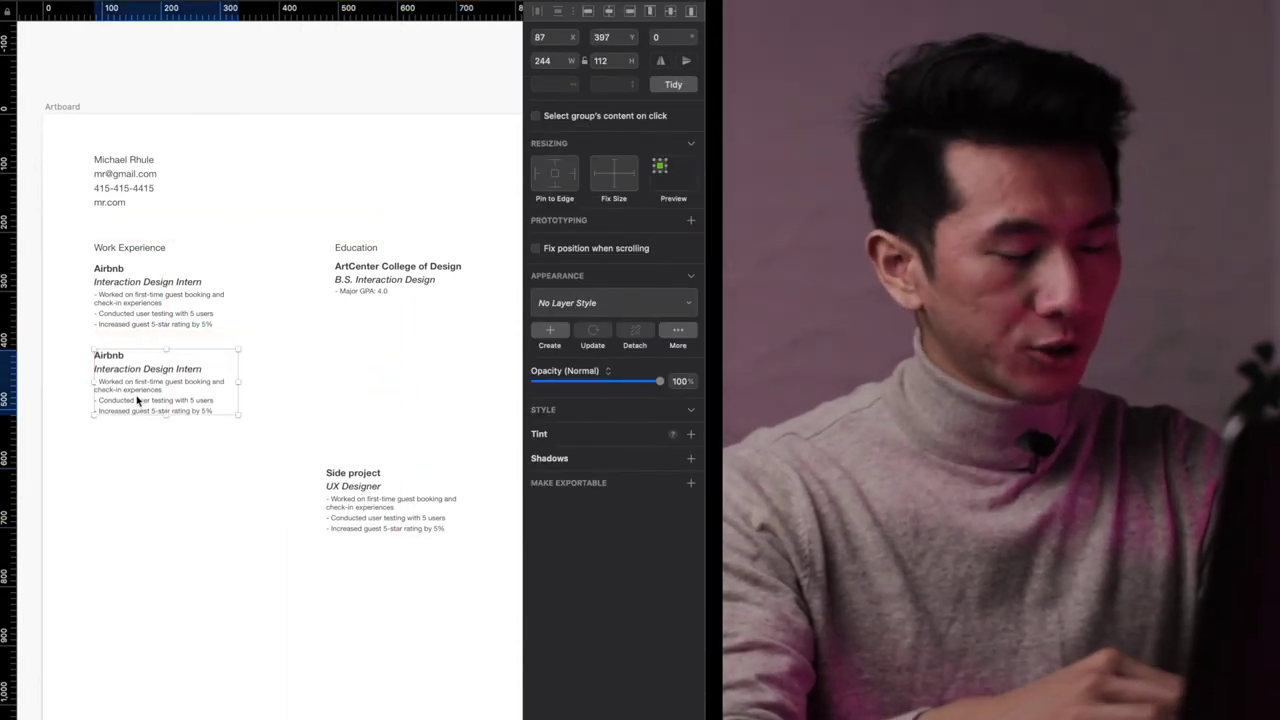
key(super+d)
key(super+d)
scroll(277, 413, down, 2)
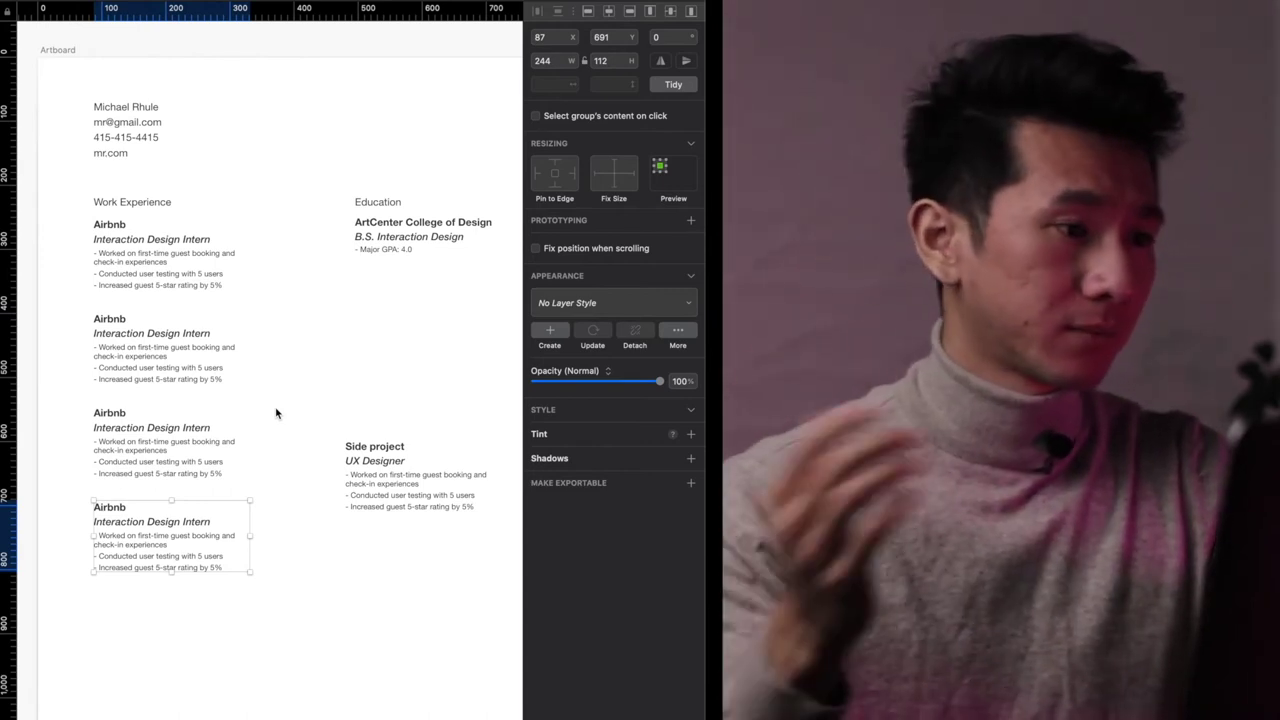
right_click(277, 413)
click(170, 302)
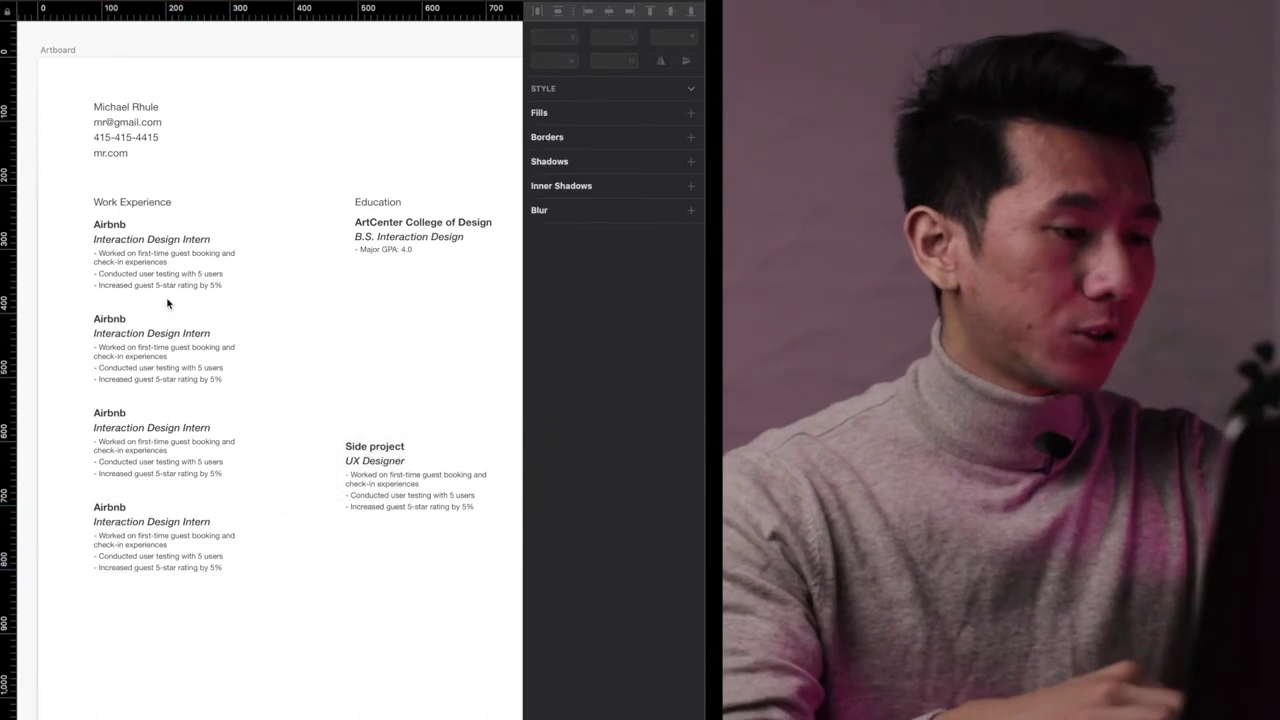
- Rename the copied job headings to Apple, Telsa and Facebook
double_click(112, 319)
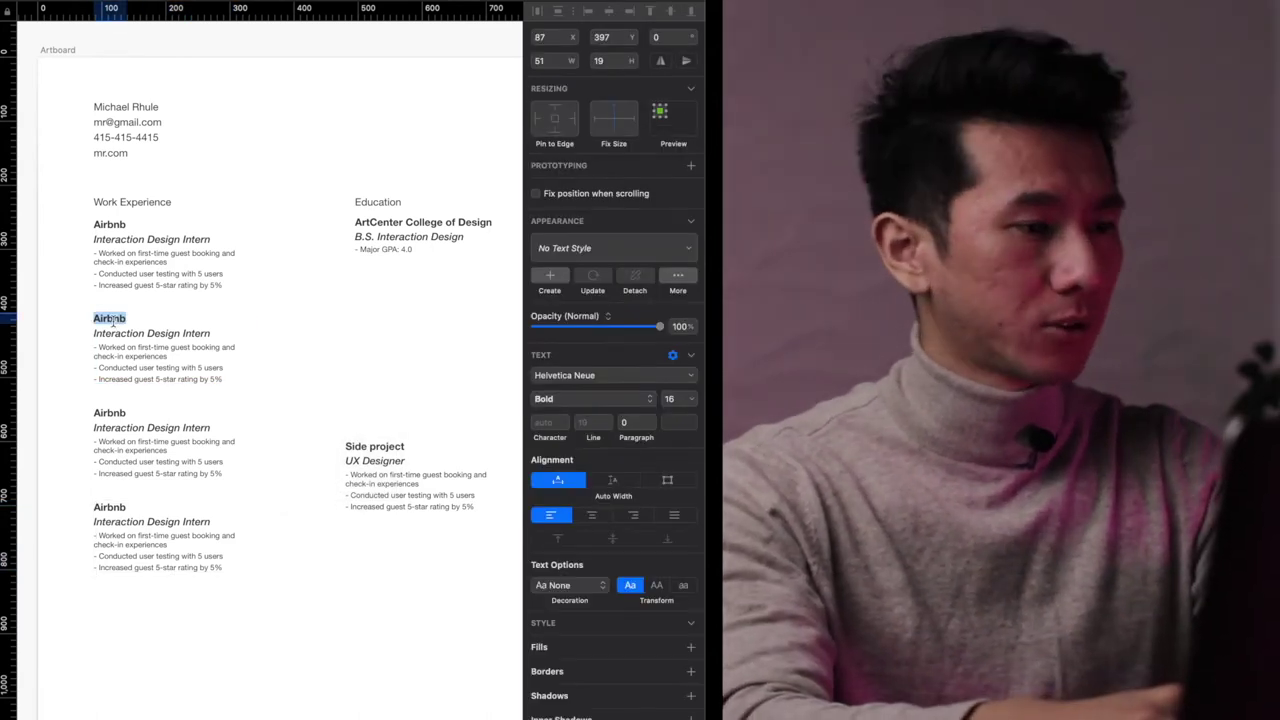
text(Facebook)
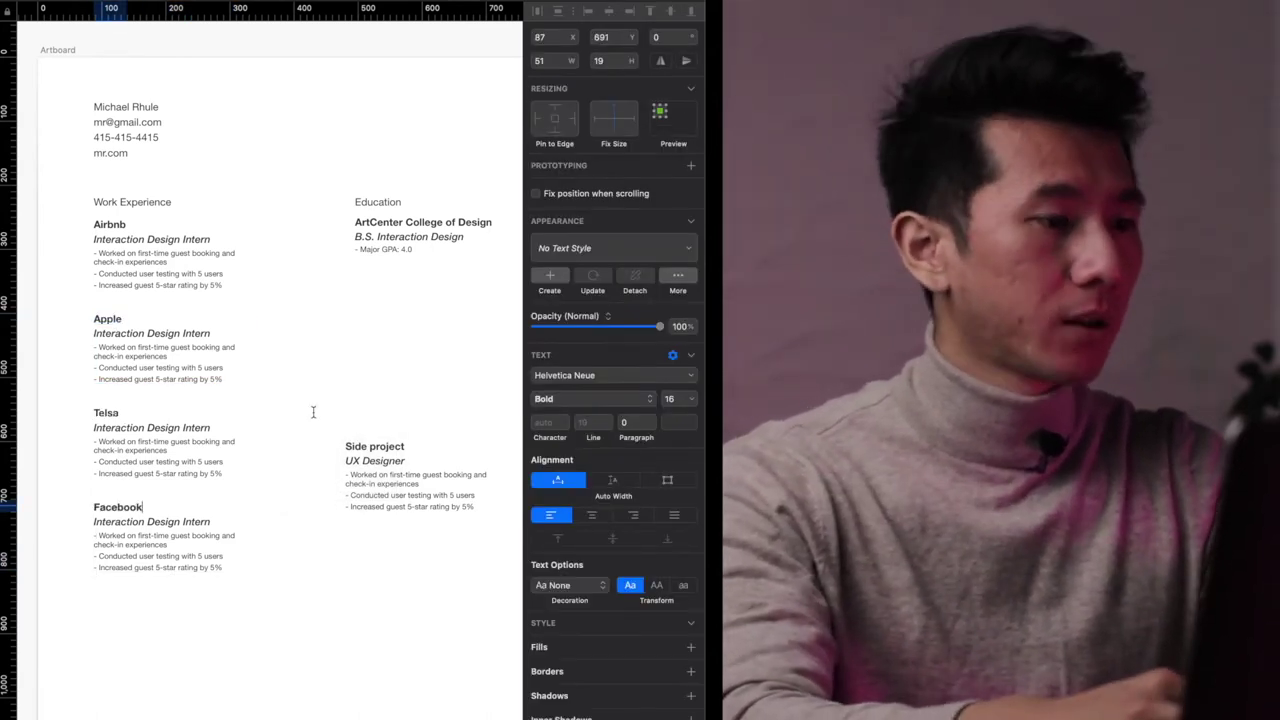
click(320, 405)
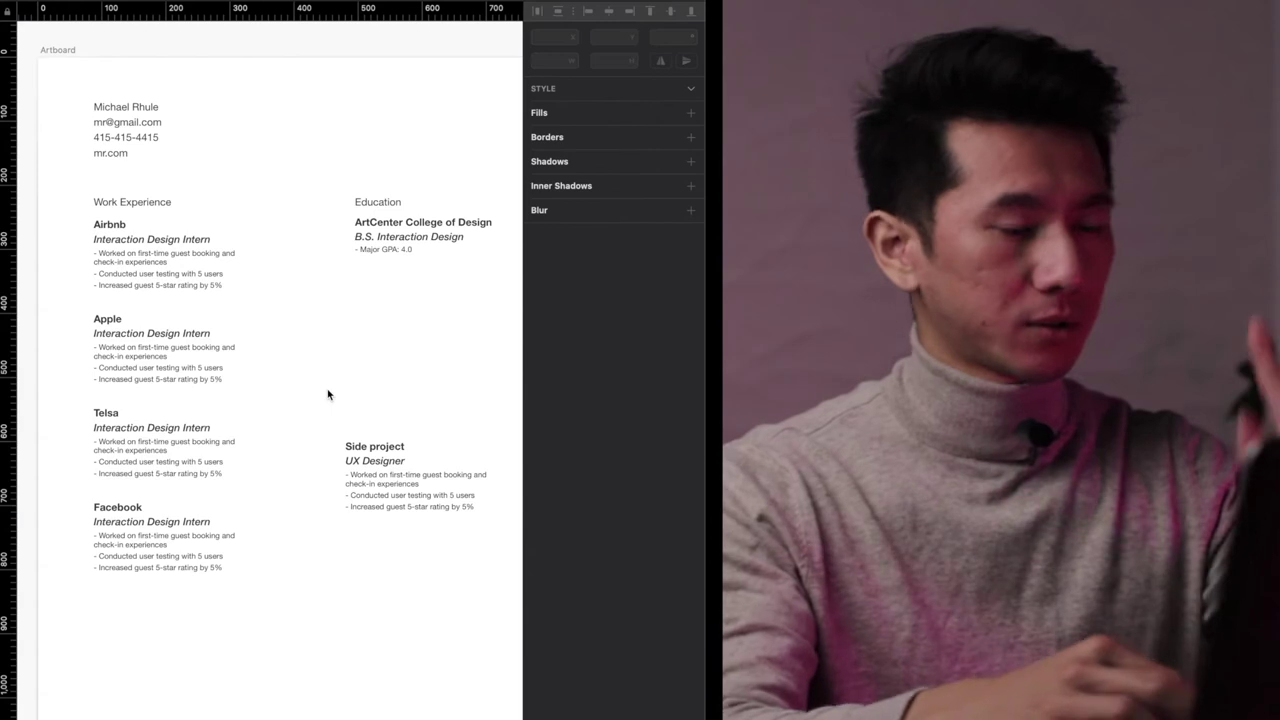
- Duplicate the Side project block below itself and title the copy 'Side project 2'
drag(375, 473, 404, 545)
double_click(404, 542)
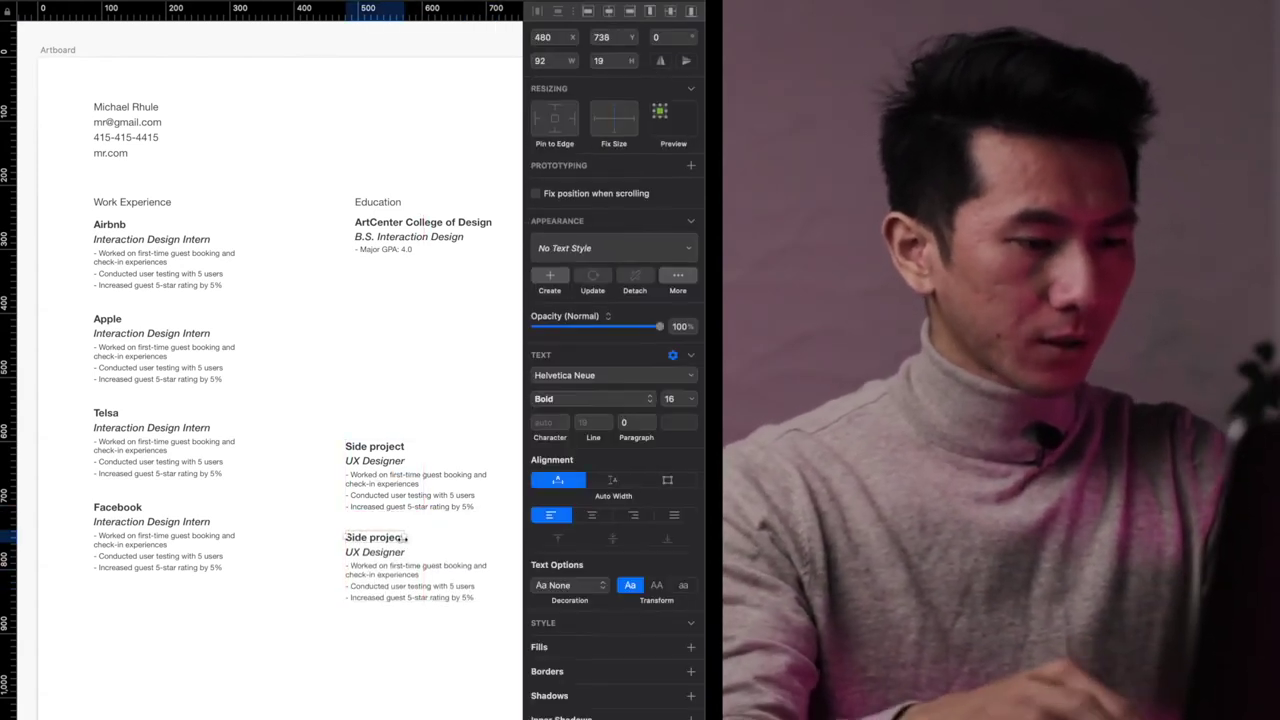
double_click(390, 540)
text(project 2)
click(500, 365)
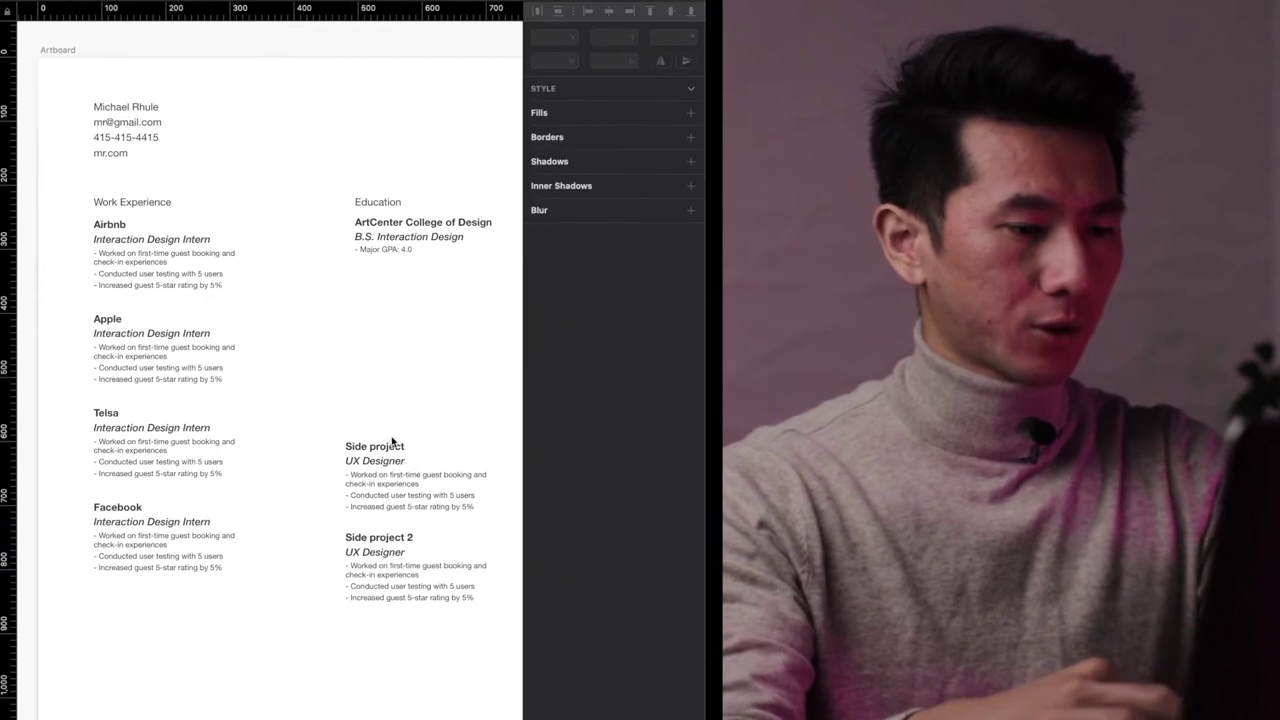
- Retitle the original block 'Side project 1' and start shrinking the artboard toward the content
scroll(392, 448, up, 5)
double_click(424, 449)
text(1)
click(408, 323)
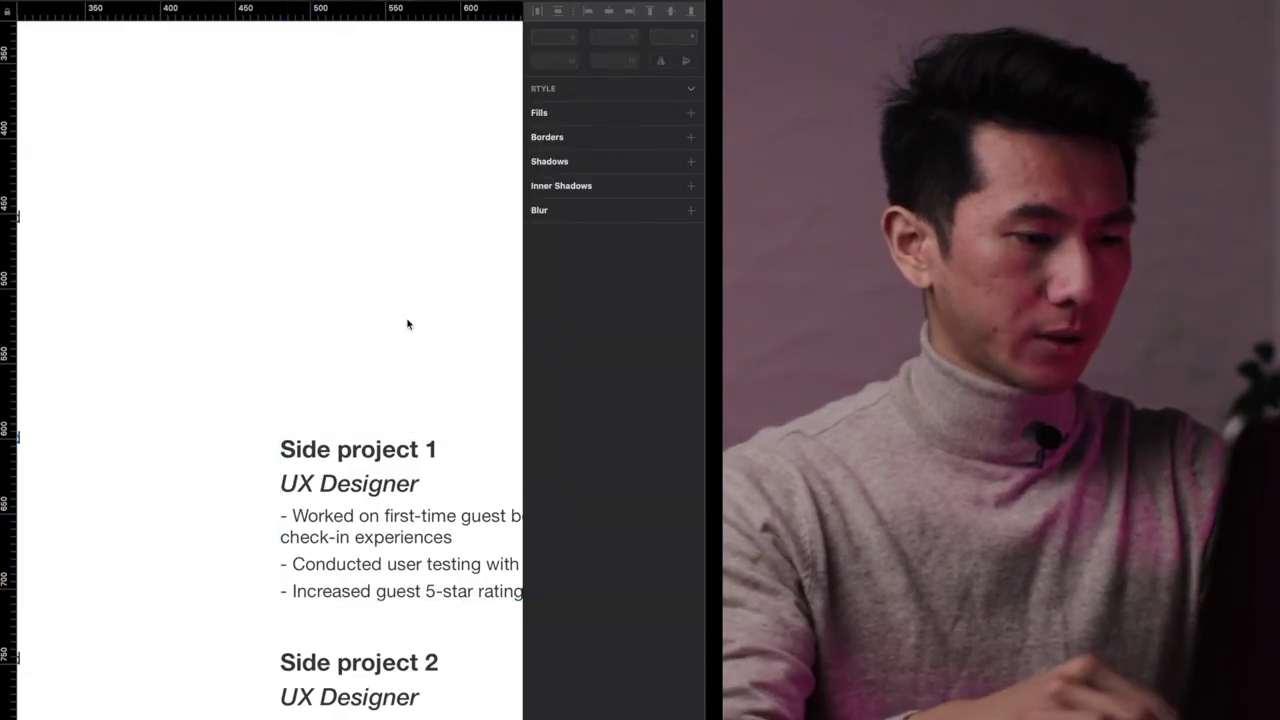
scroll(408, 323, down, 5)
scroll(376, 280, up, 3)
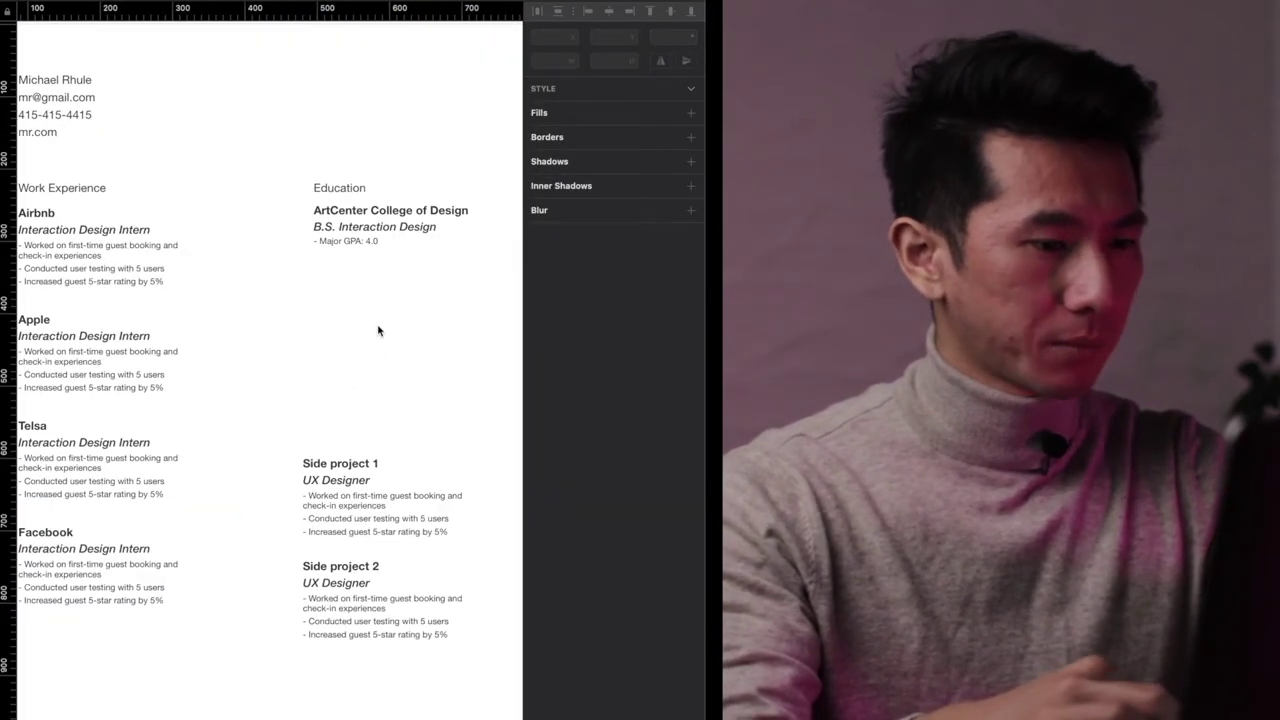
drag(380, 329, 314, 637)
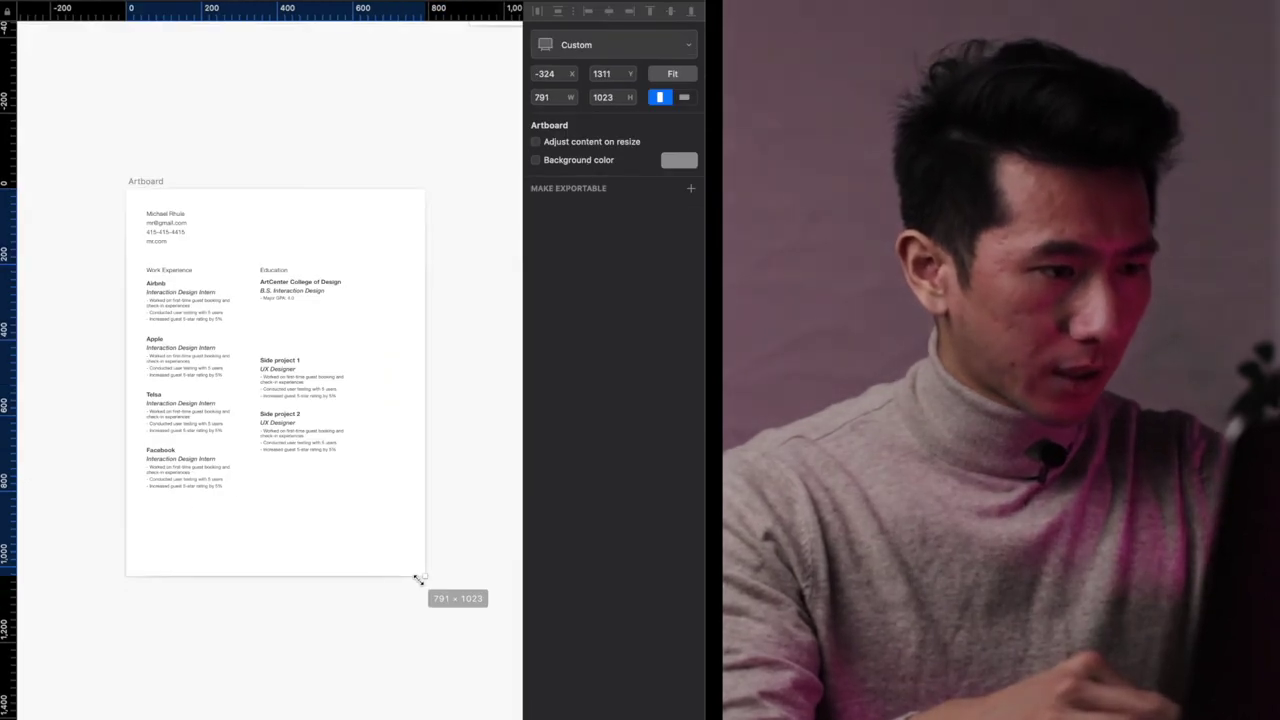
- Resize the artboard from about 745 × 964 down to 665 × 861 and fit it in view
drag(418, 578, 354, 549)
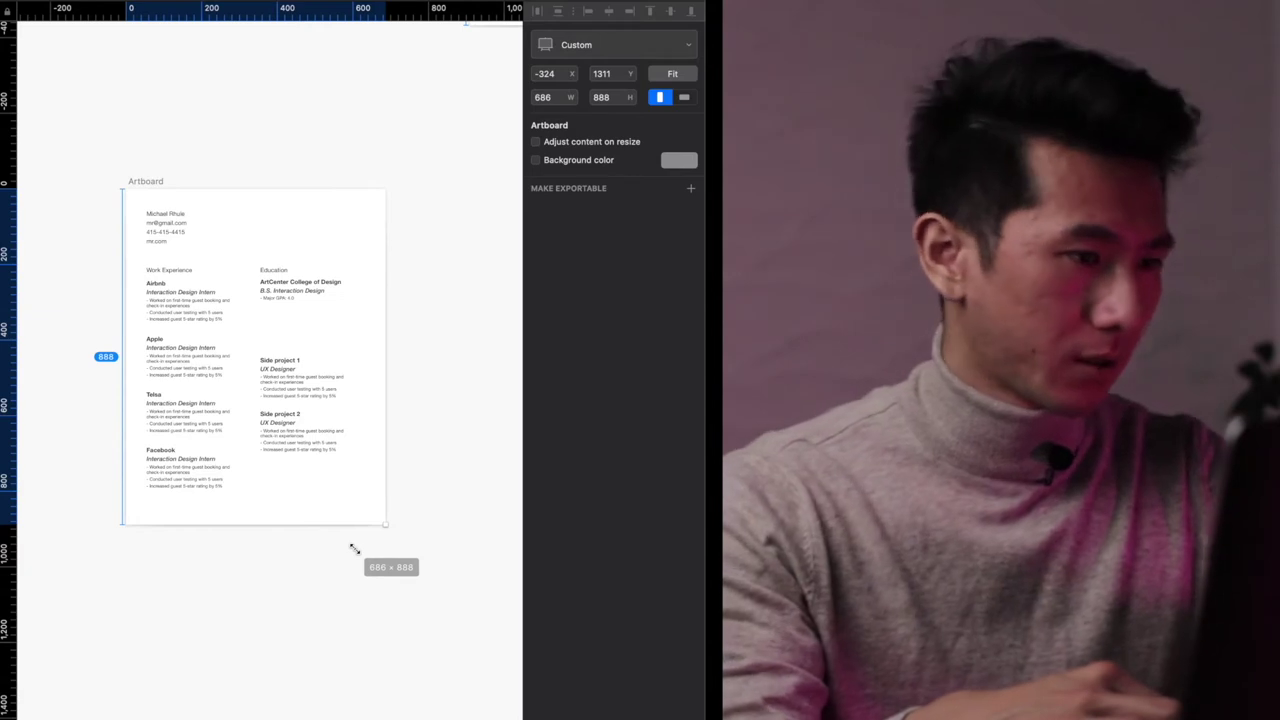
drag(354, 549, 376, 516)
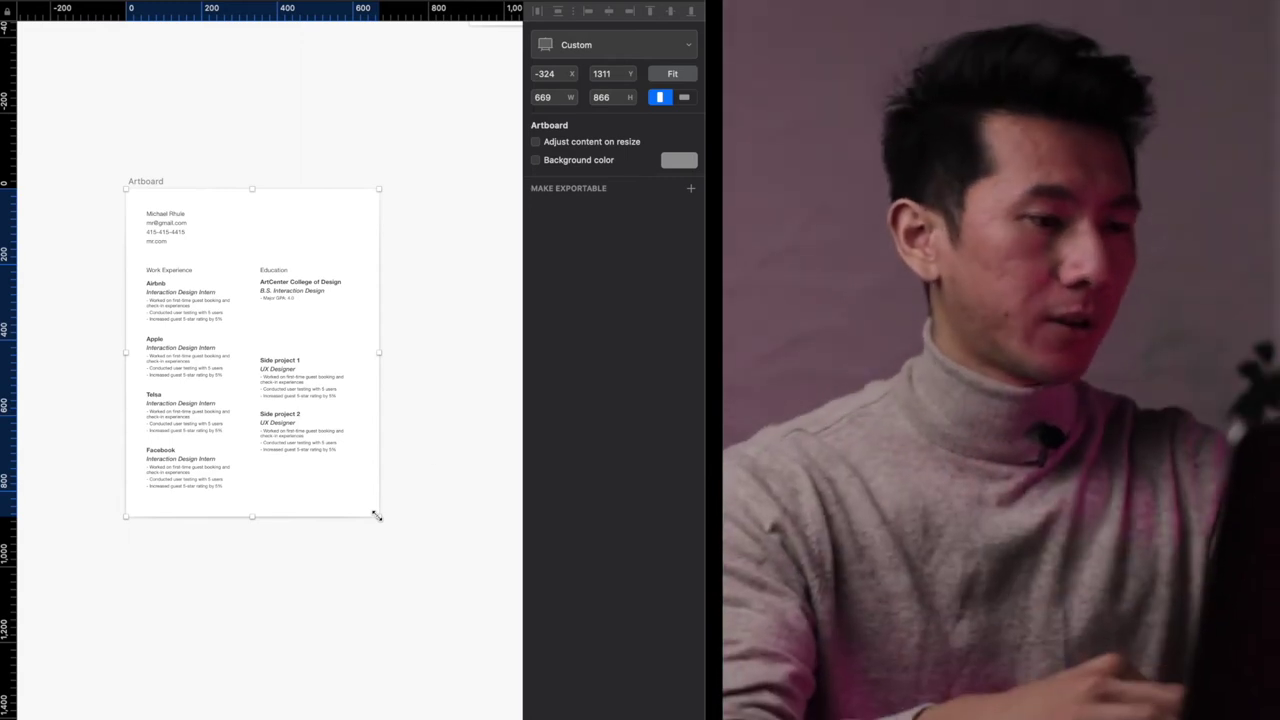
drag(376, 518, 378, 515)
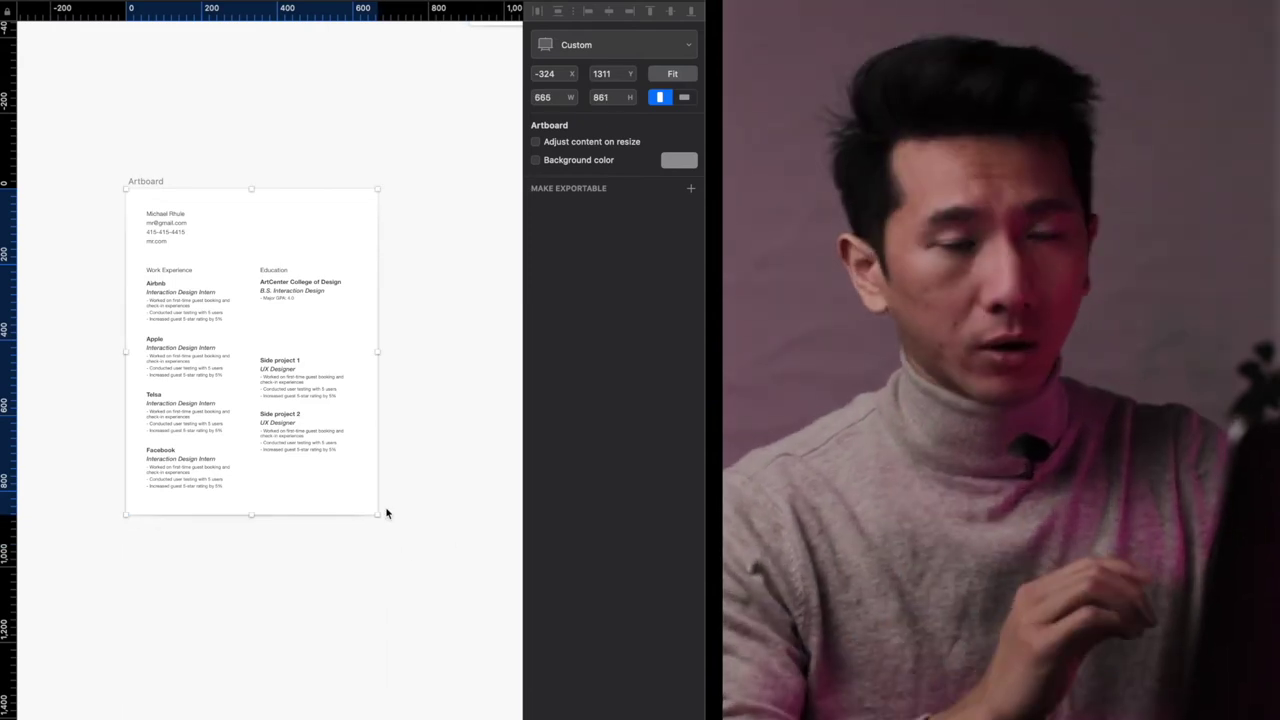
key(super+2)
click(135, 57)
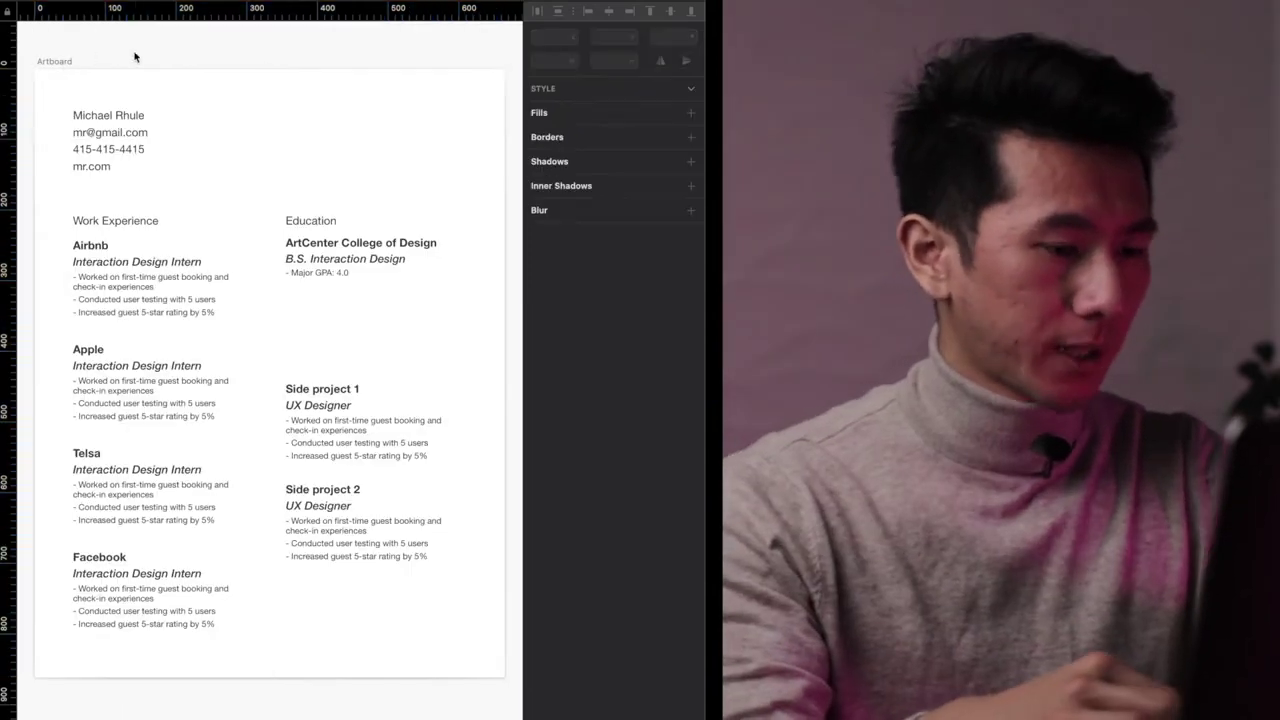
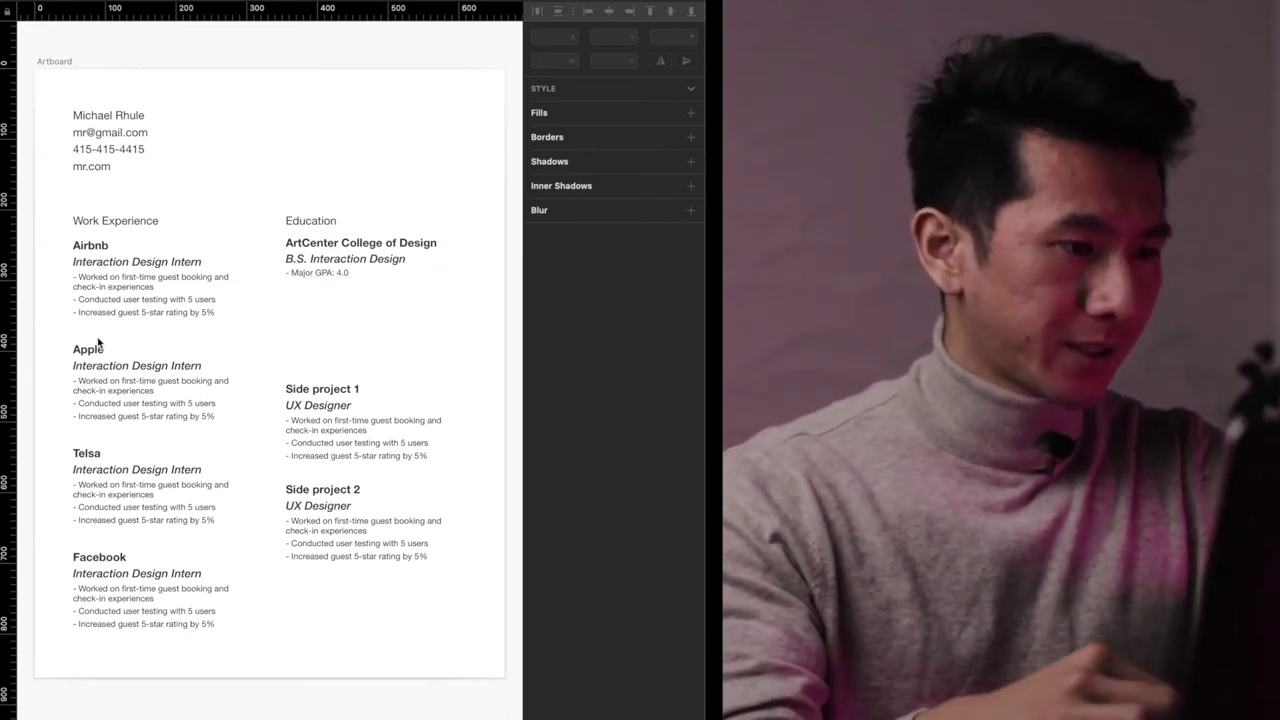
scroll(100, 340, up, 5)
scroll(152, 274, up, 3)
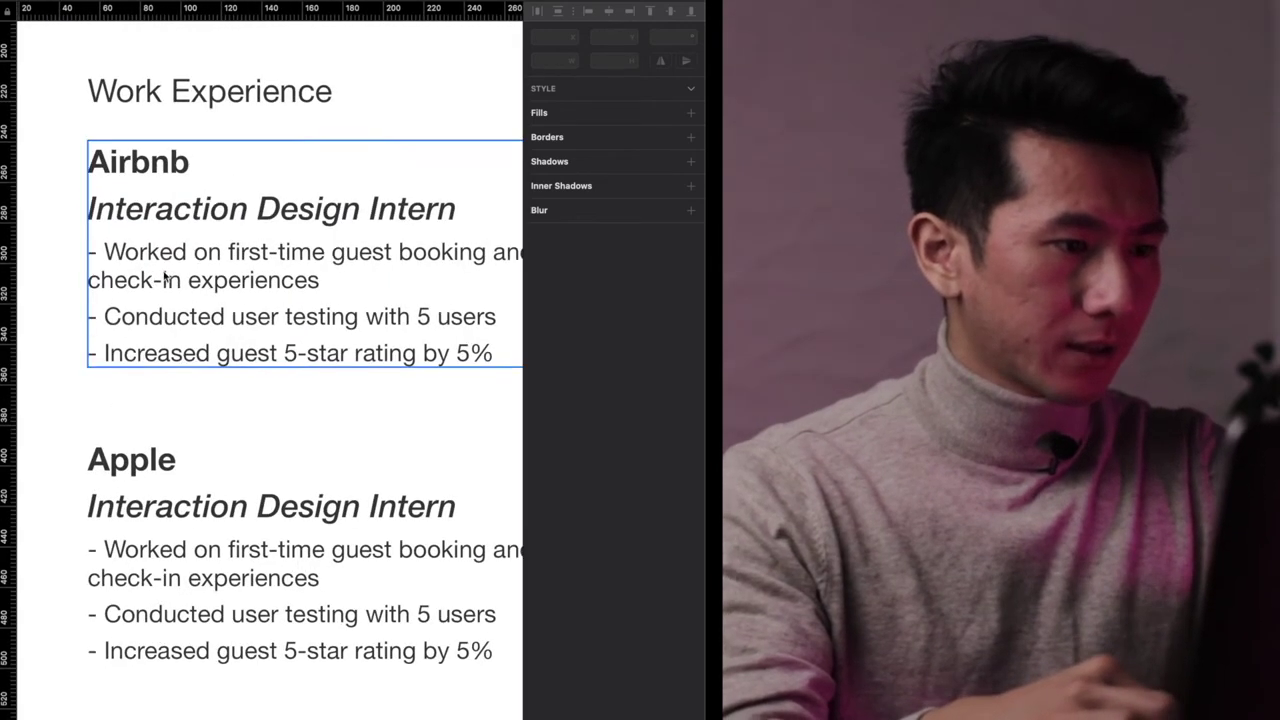
double_click(192, 265)
scroll(192, 265, up, 3)
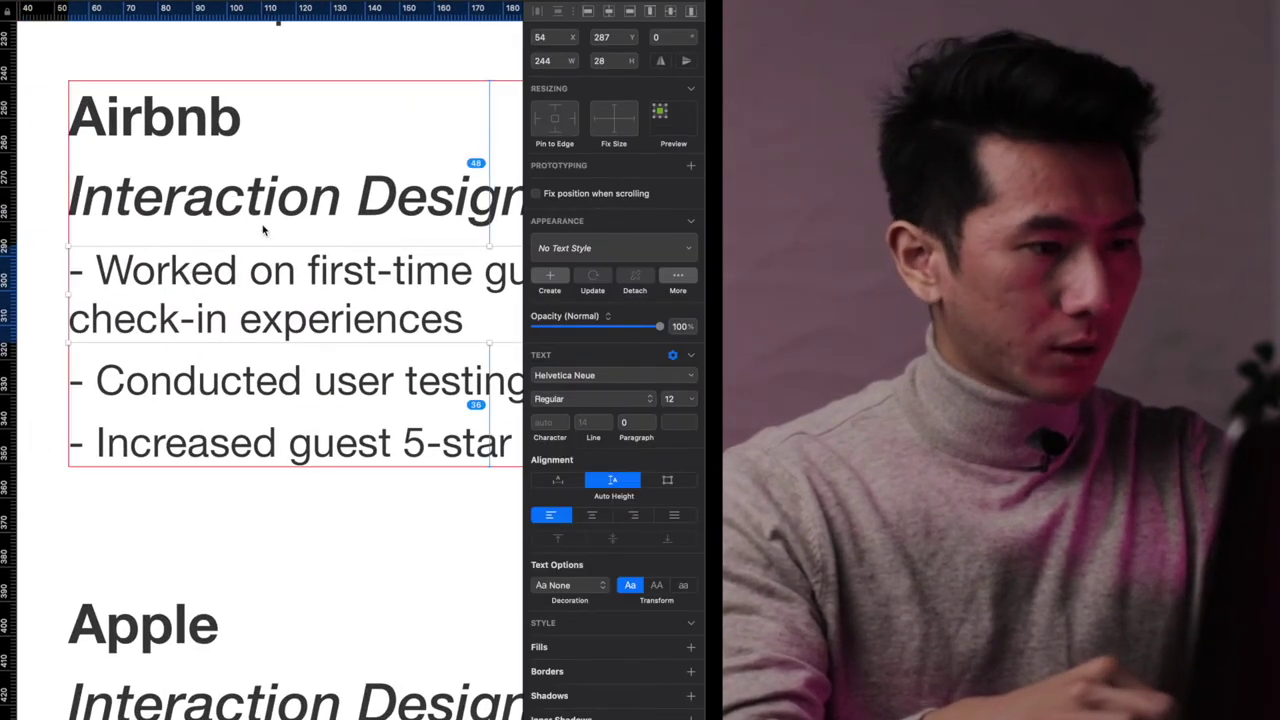
scroll(254, 215, down, 3)
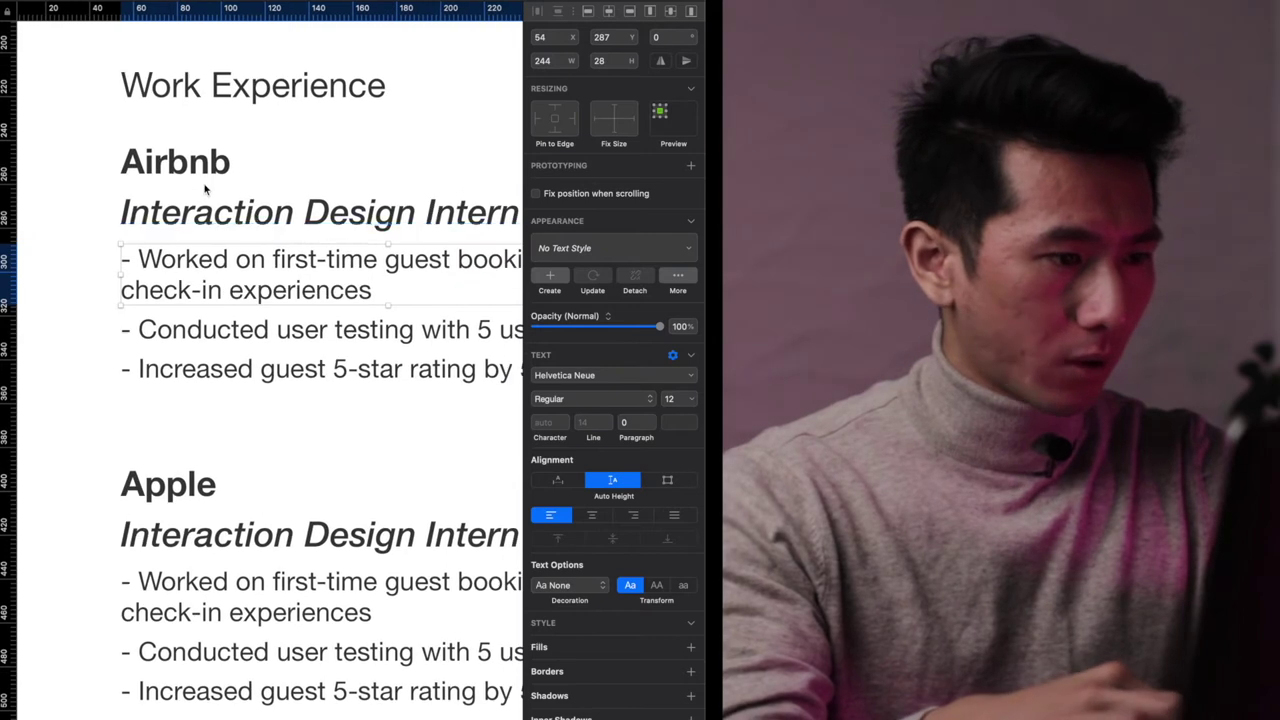
click(200, 195)
click(300, 272)
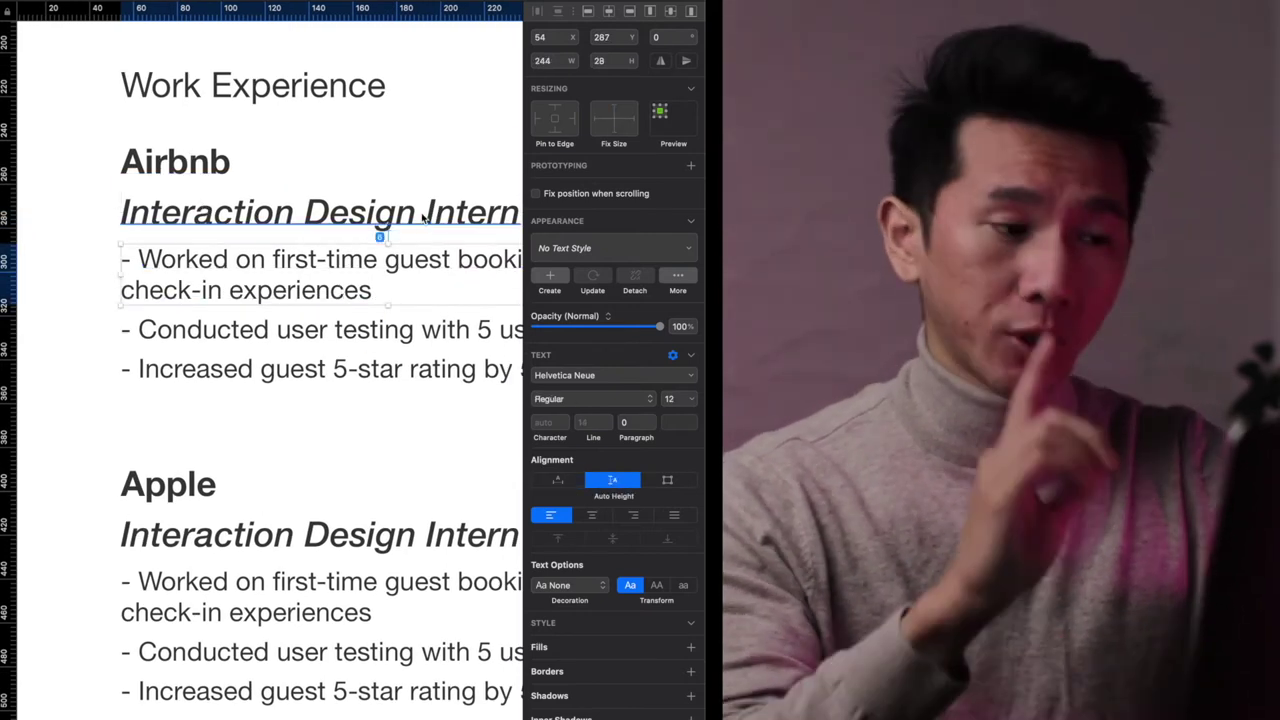
click(371, 409)
click(380, 430)
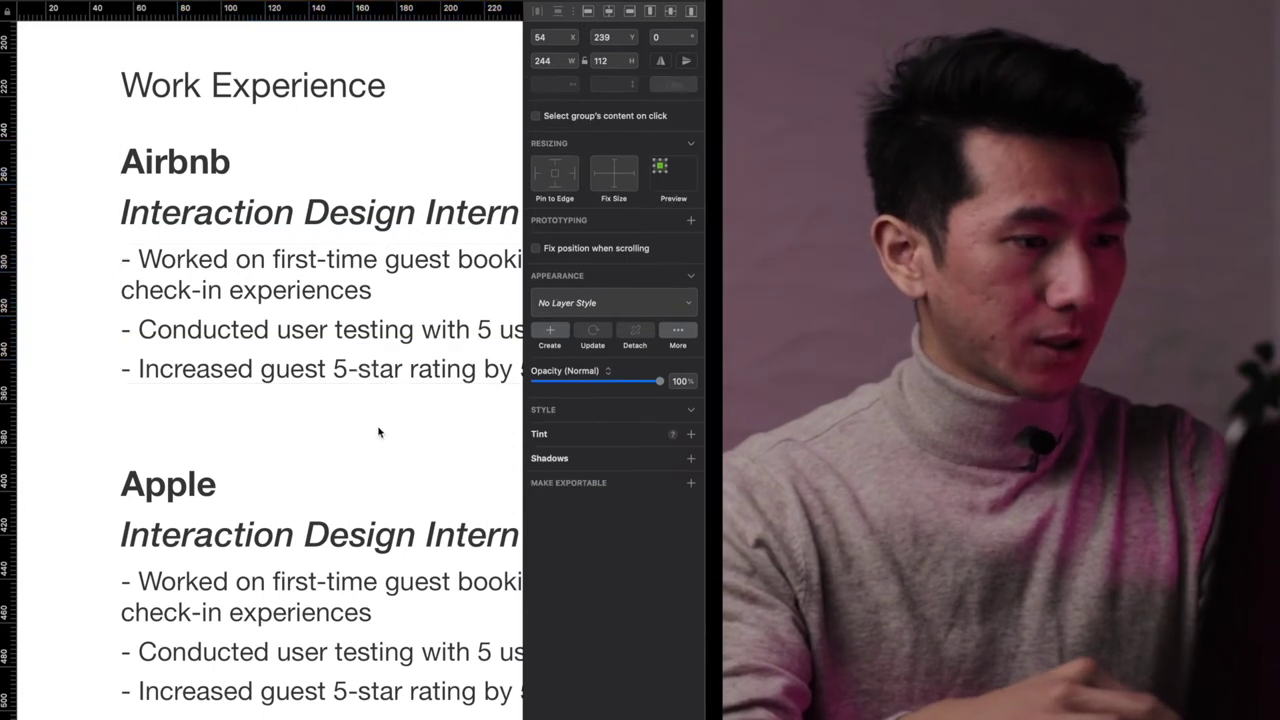
scroll(355, 123, up, 5)
scroll(303, 300, down, 4)
click(266, 492)
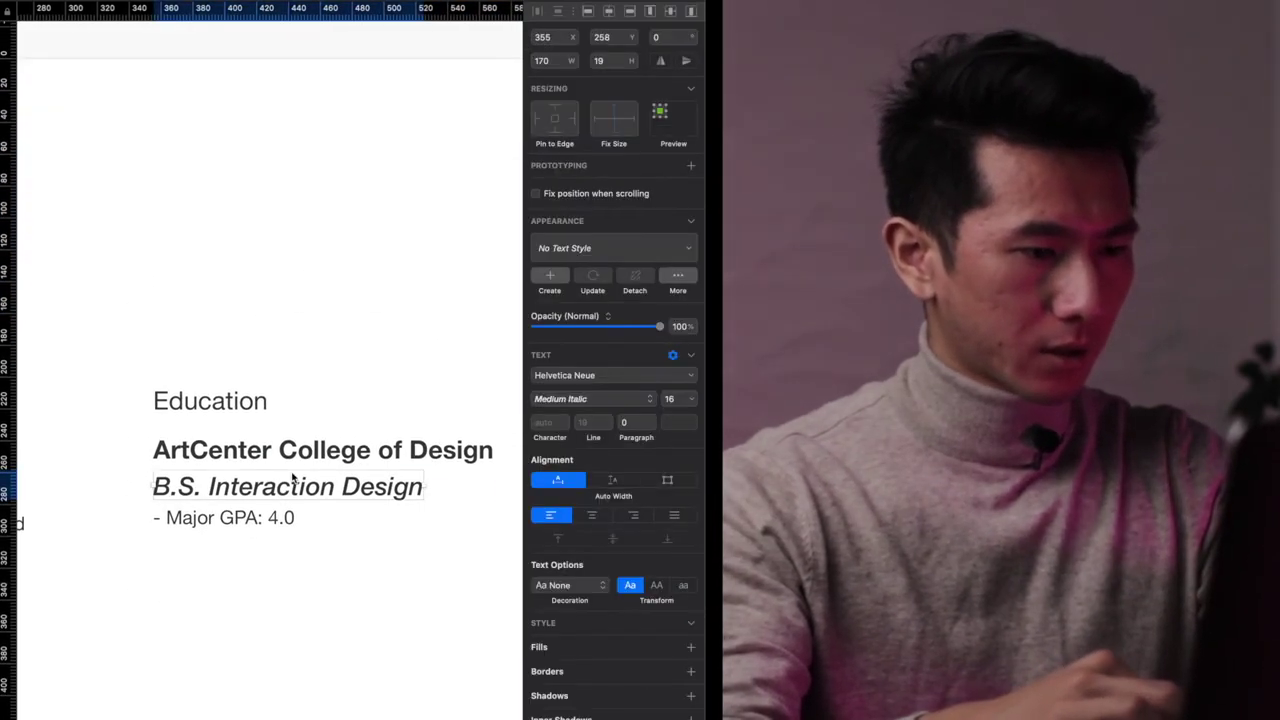
click(274, 519)
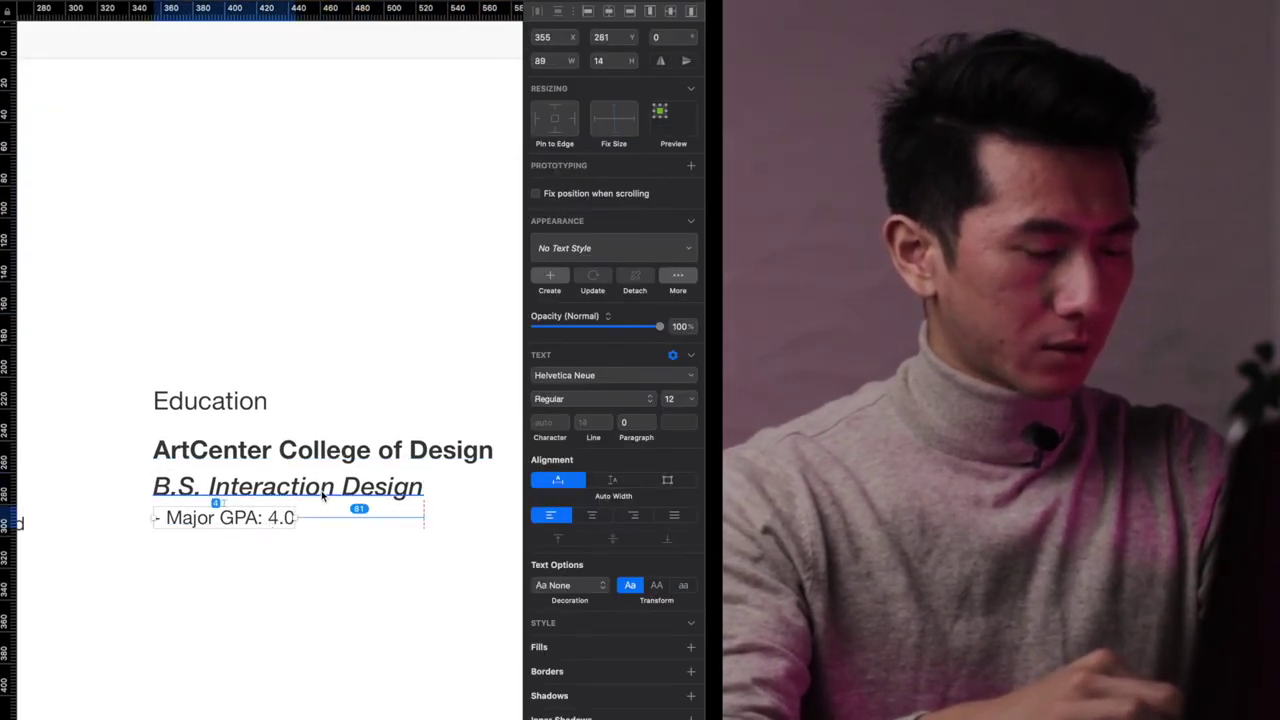
scroll(334, 591, down, 5)
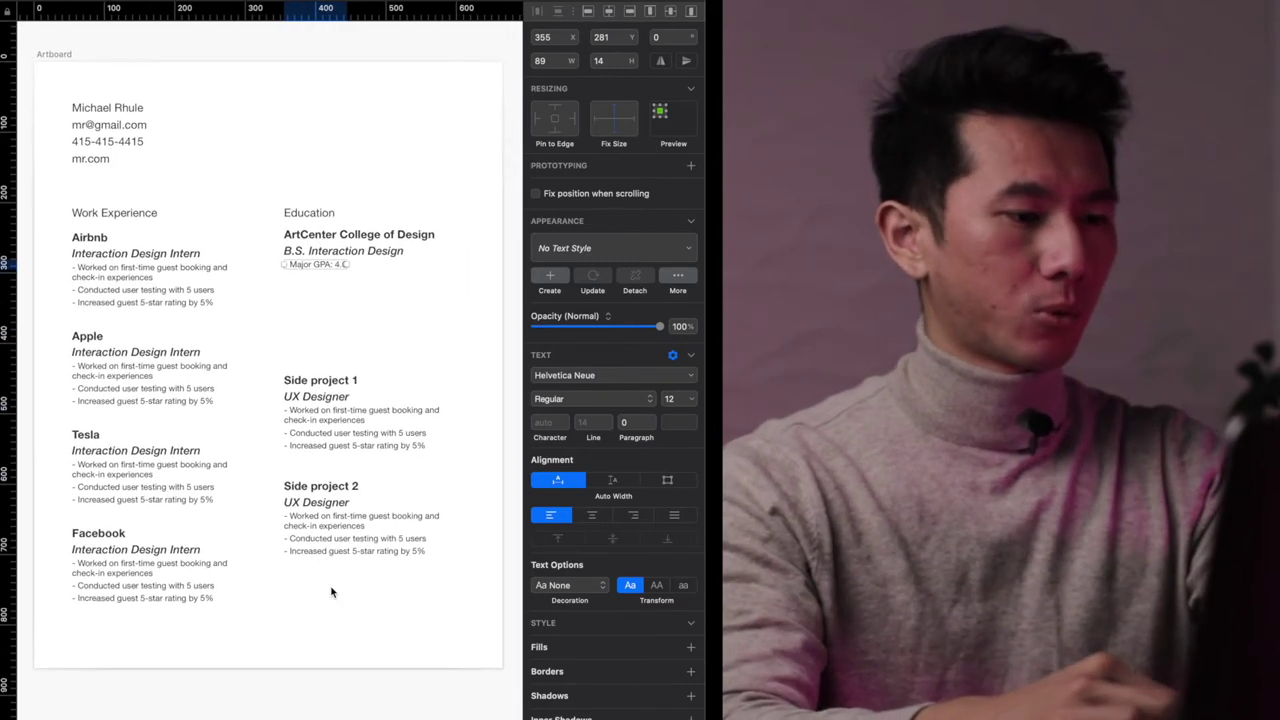
scroll(332, 592, up, 1)
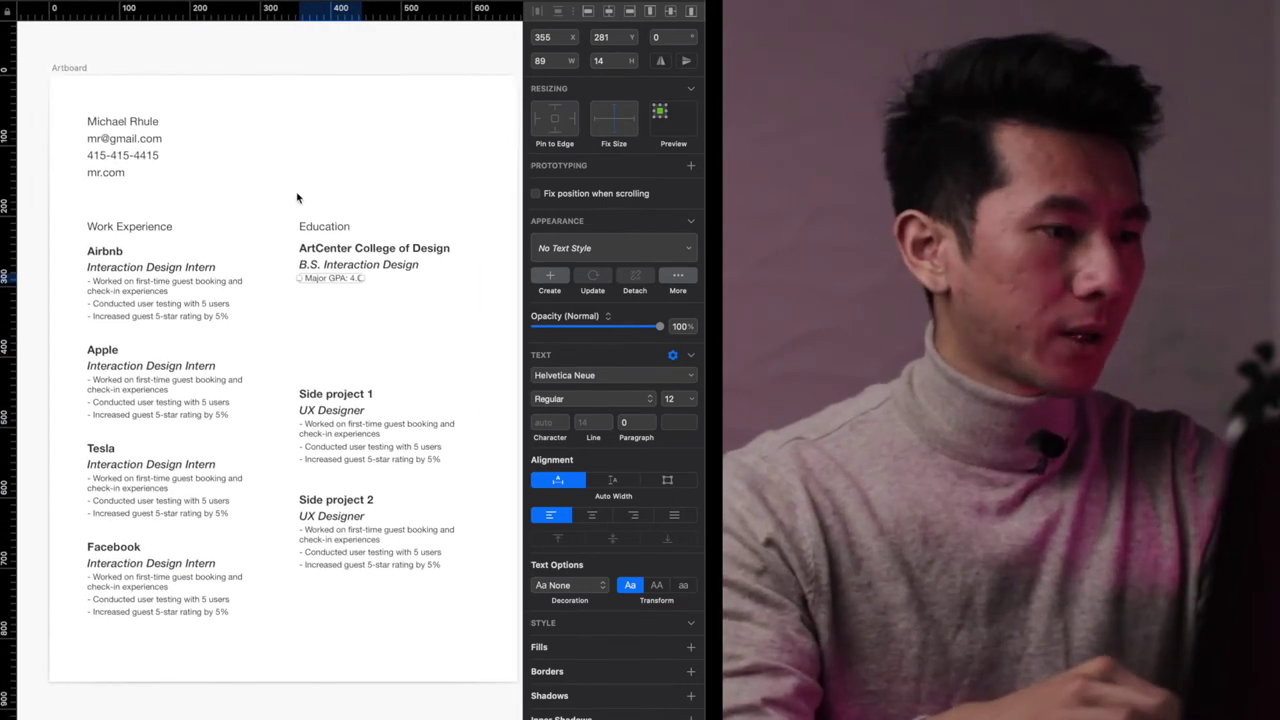
click(297, 197)
scroll(234, 200, up, 1)
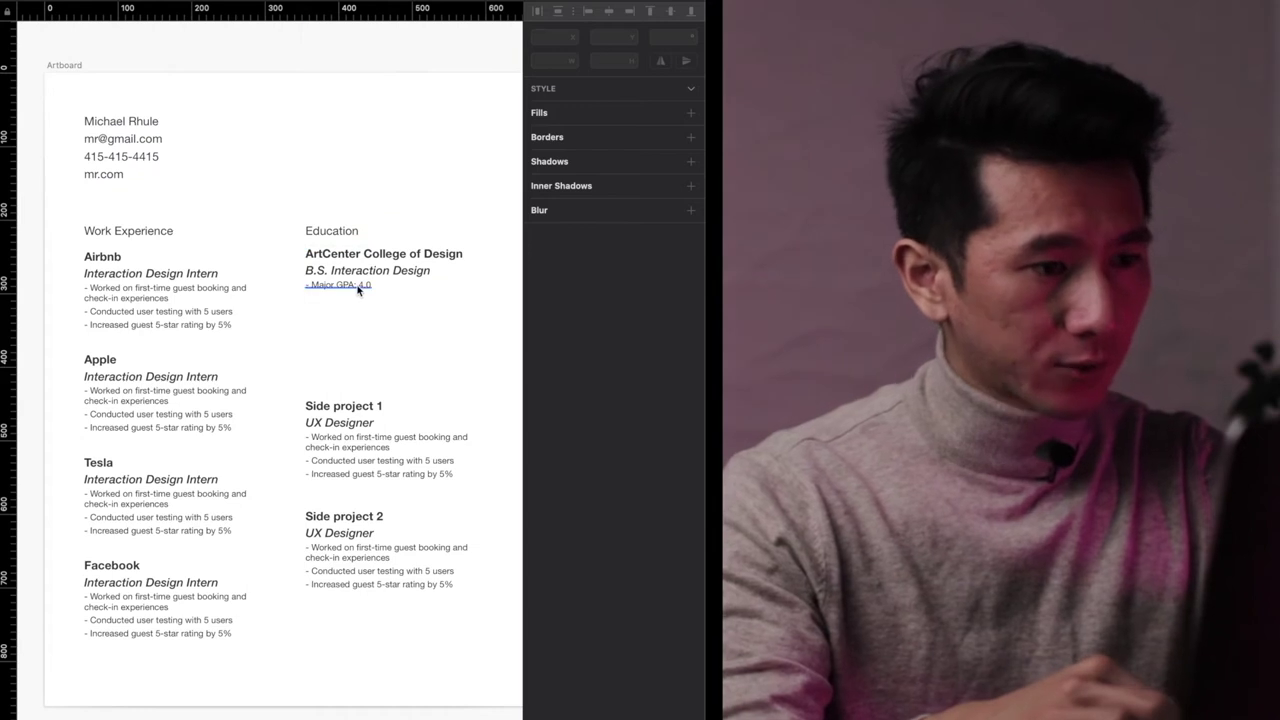
click(358, 289)
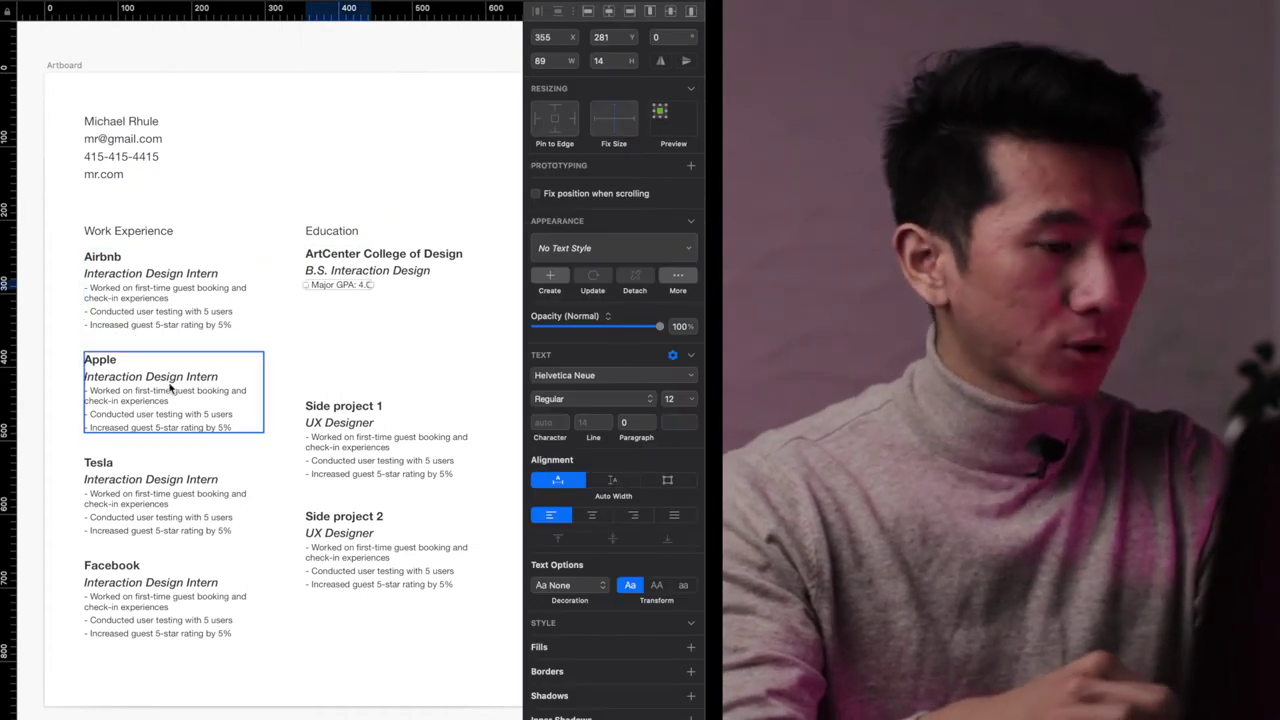
scroll(389, 218, up, 2)
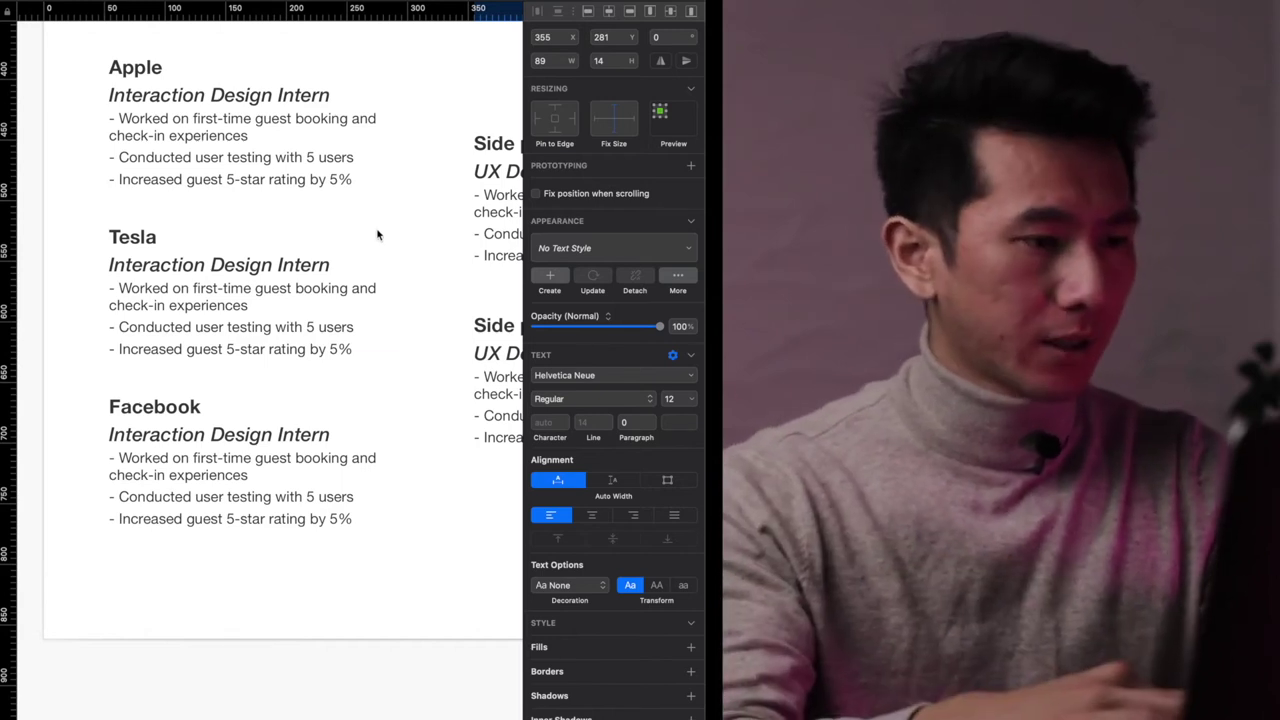
- Try pushing the Tesla bullet lines down and moving the Facebook entry below Tesla
click(275, 330)
shift+click(280, 353)
key(shift+Down)
click(337, 399)
click(366, 380)
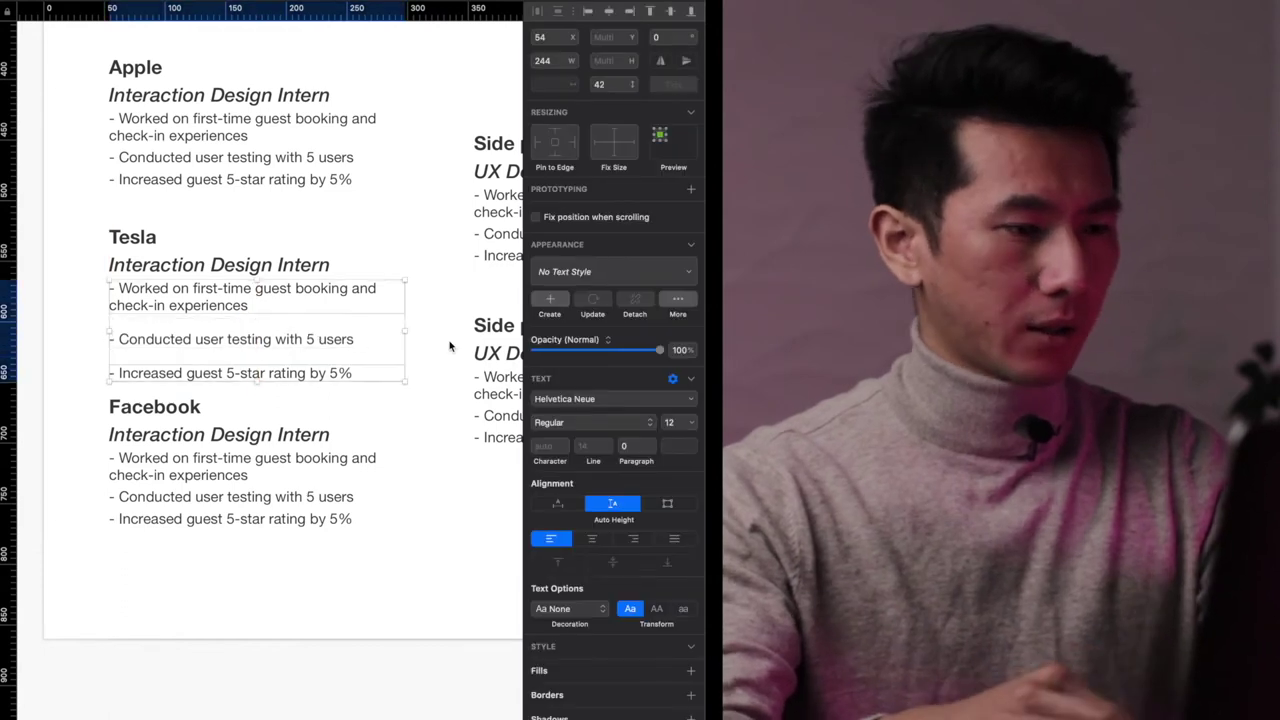
key(shift+Down)
key(Escape)
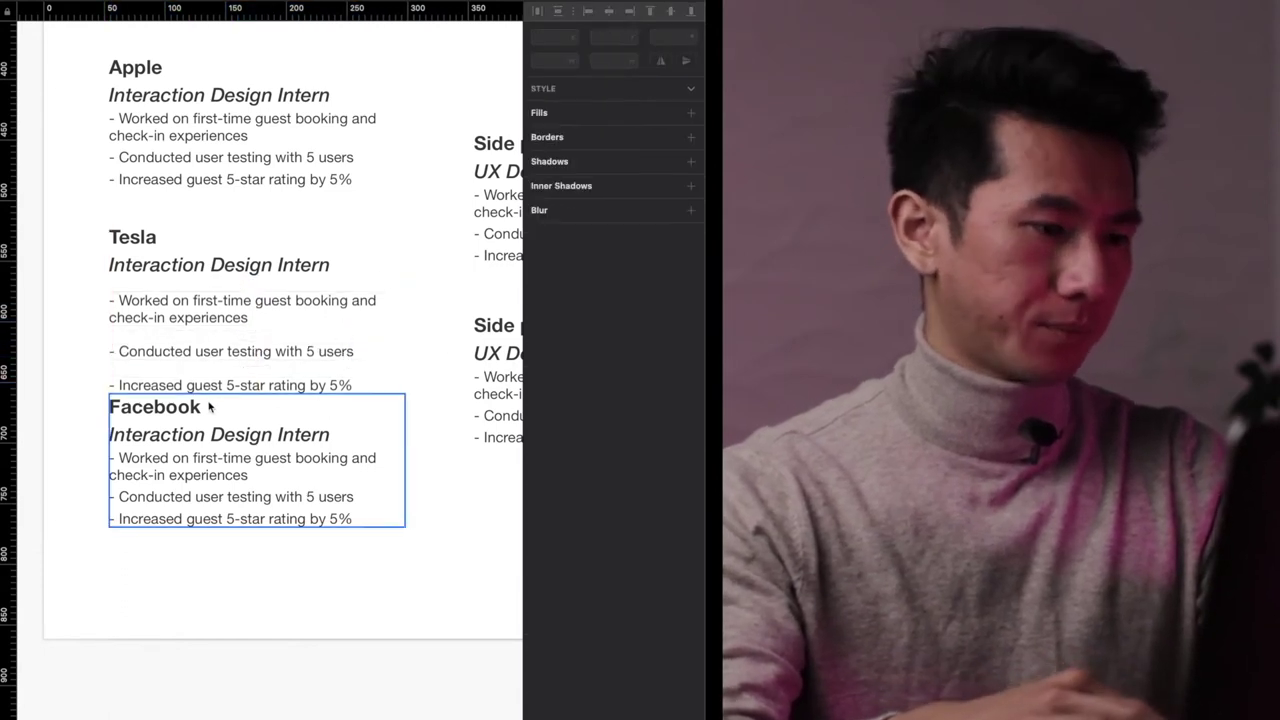
drag(189, 414, 180, 443)
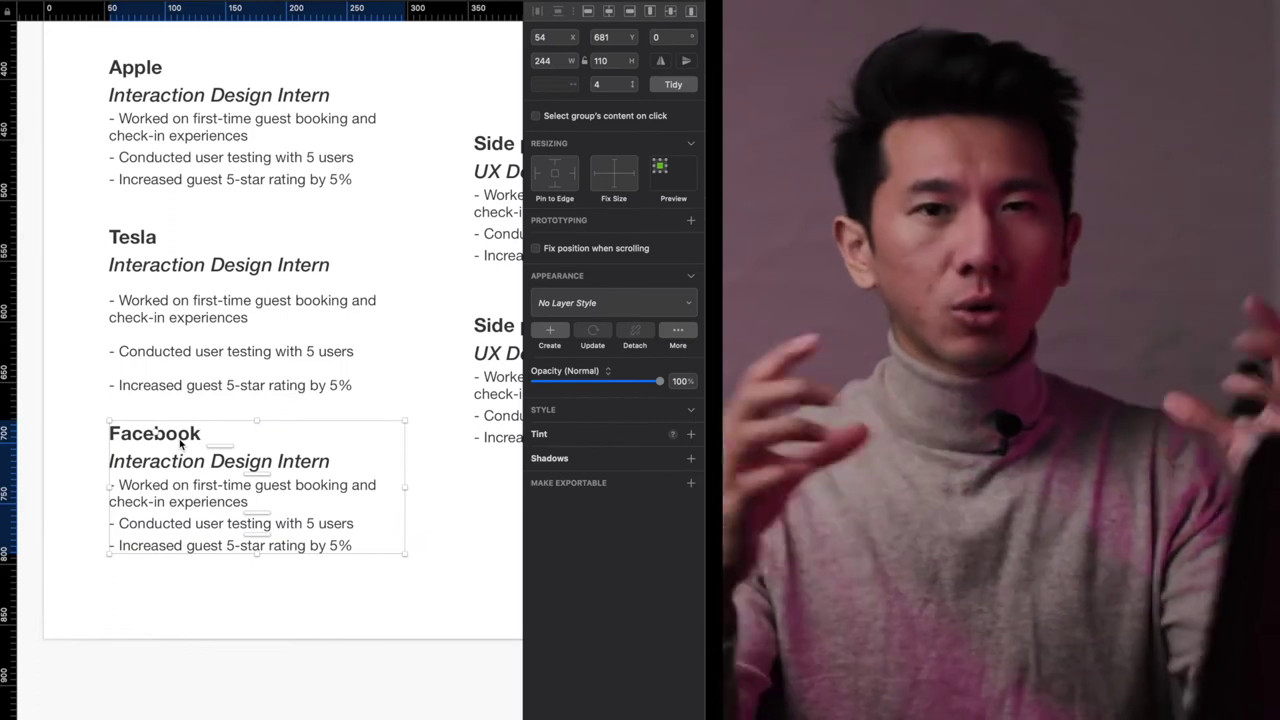
click(407, 433)
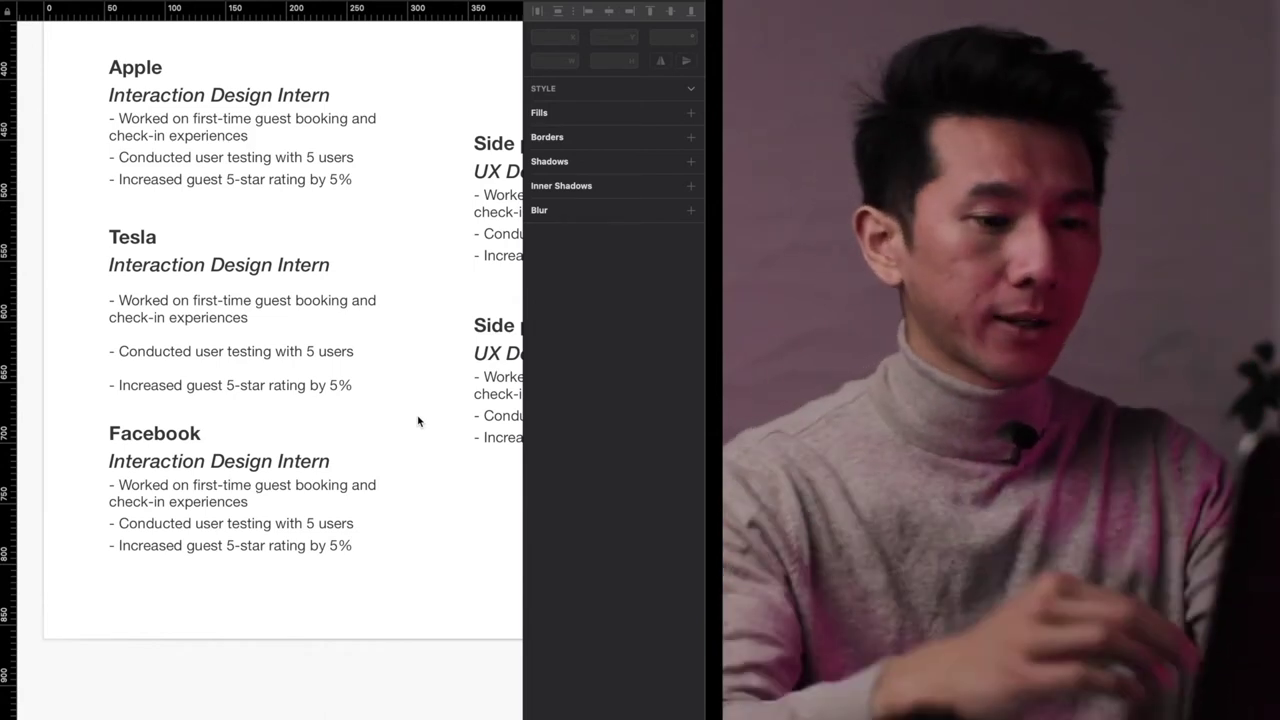
- Revert the Tesla bullet changes so they keep 4-point spacing, then zoom out
click(419, 421)
click(286, 329)
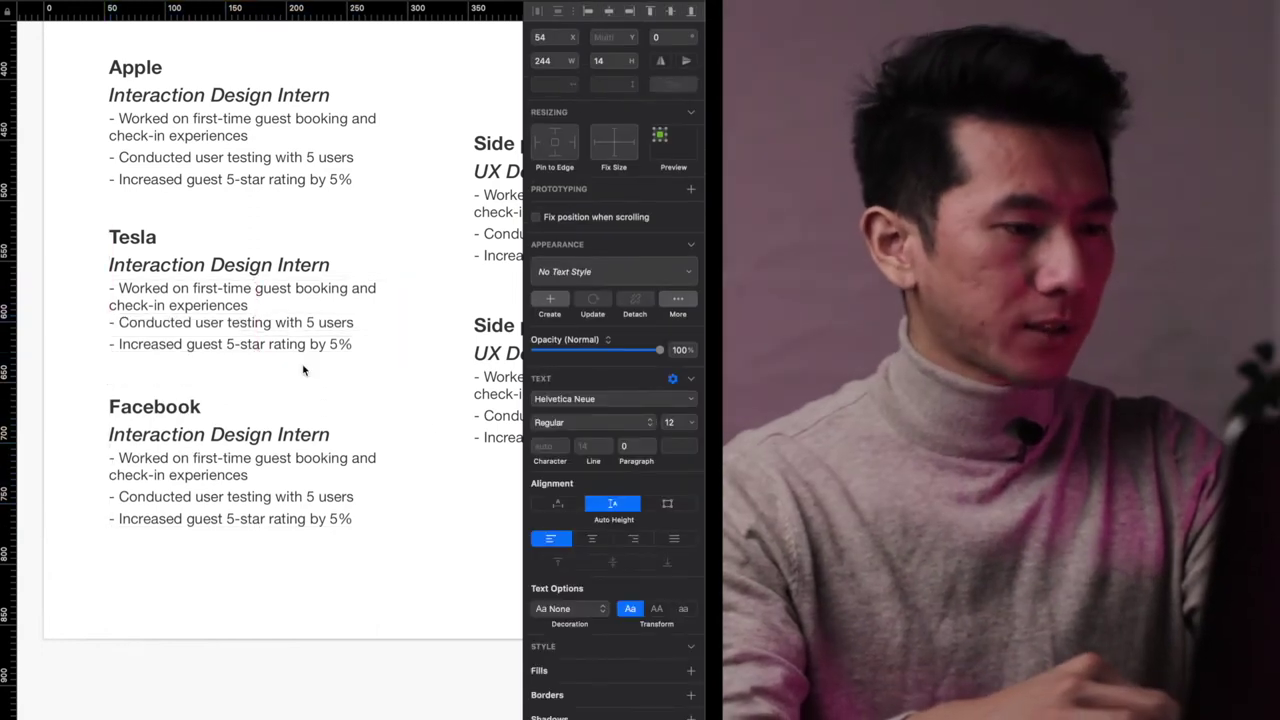
double_click(313, 346)
drag(313, 346, 314, 341)
click(265, 345)
drag(281, 446, 221, 369)
key(Escape)
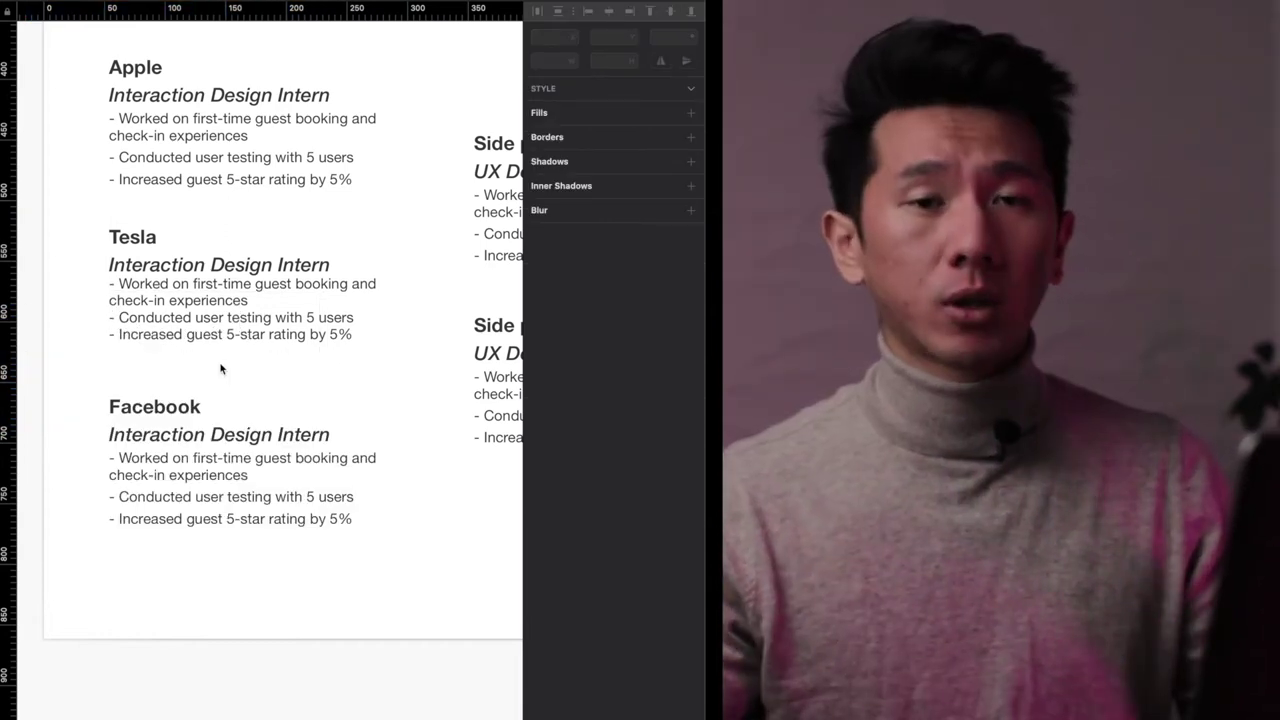
key(super+z)
key(super+z)
key(super+z)
key(super+z)
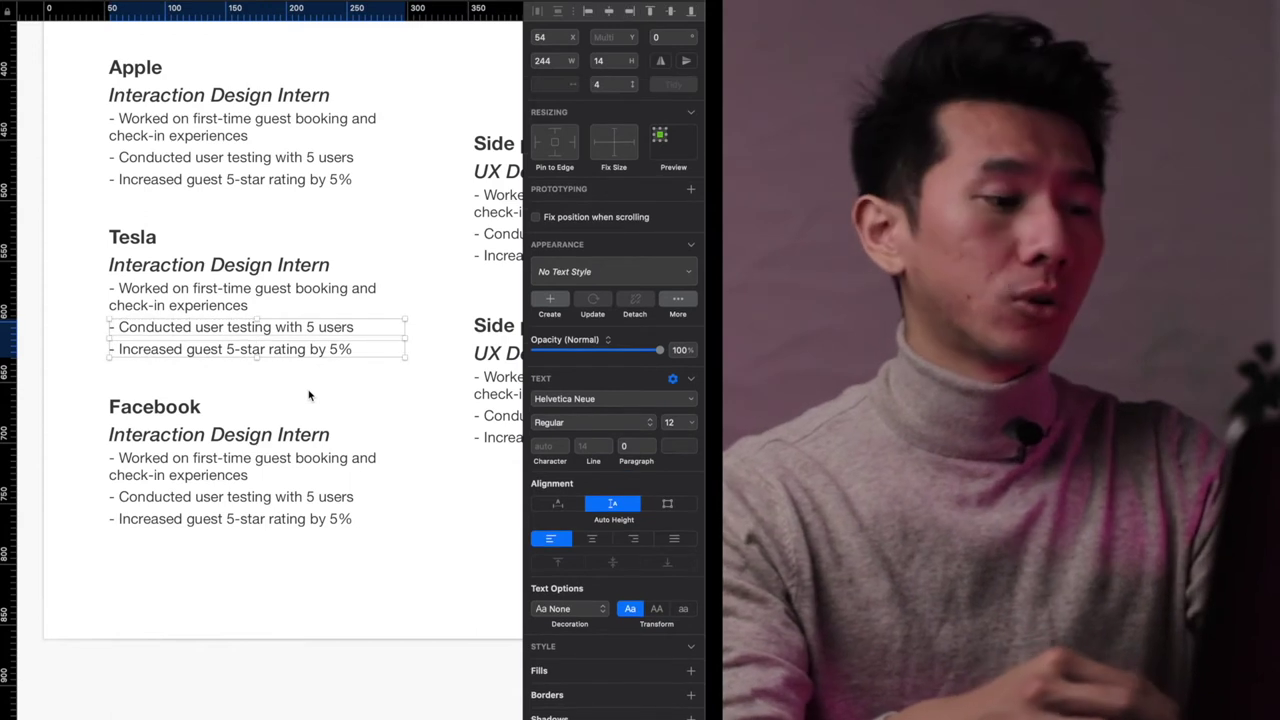
click(323, 391)
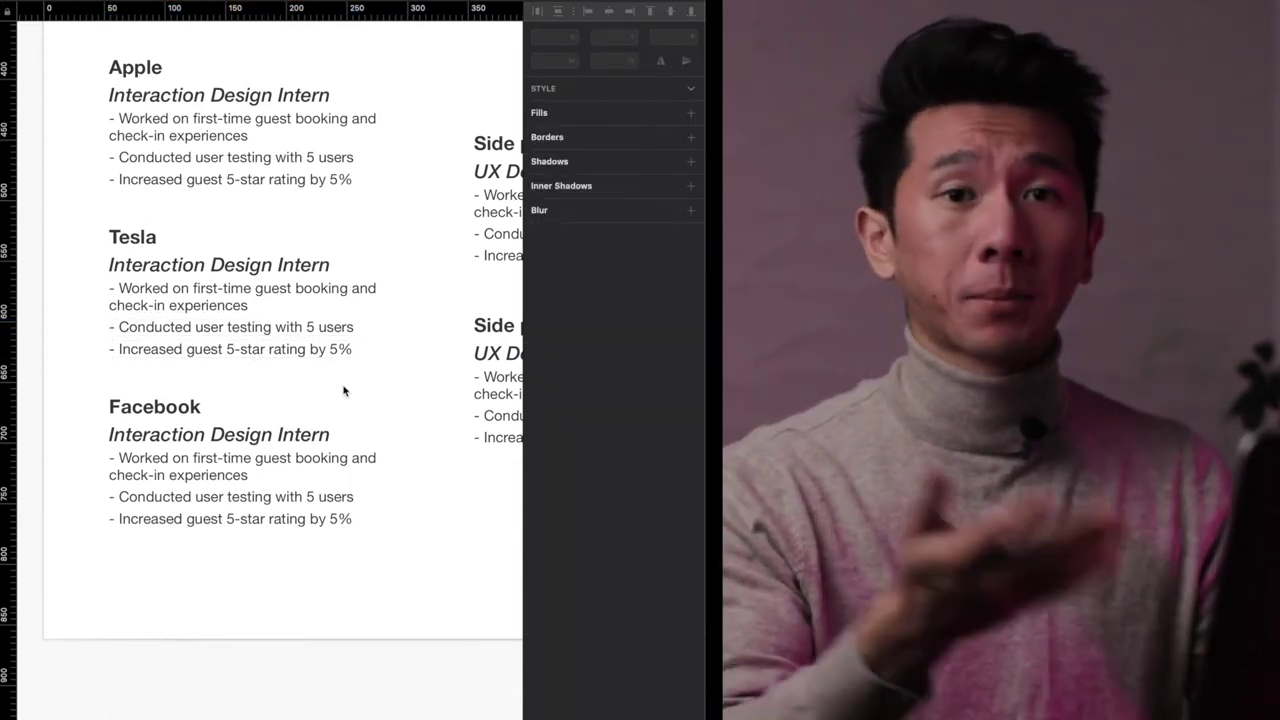
key(super+minus)
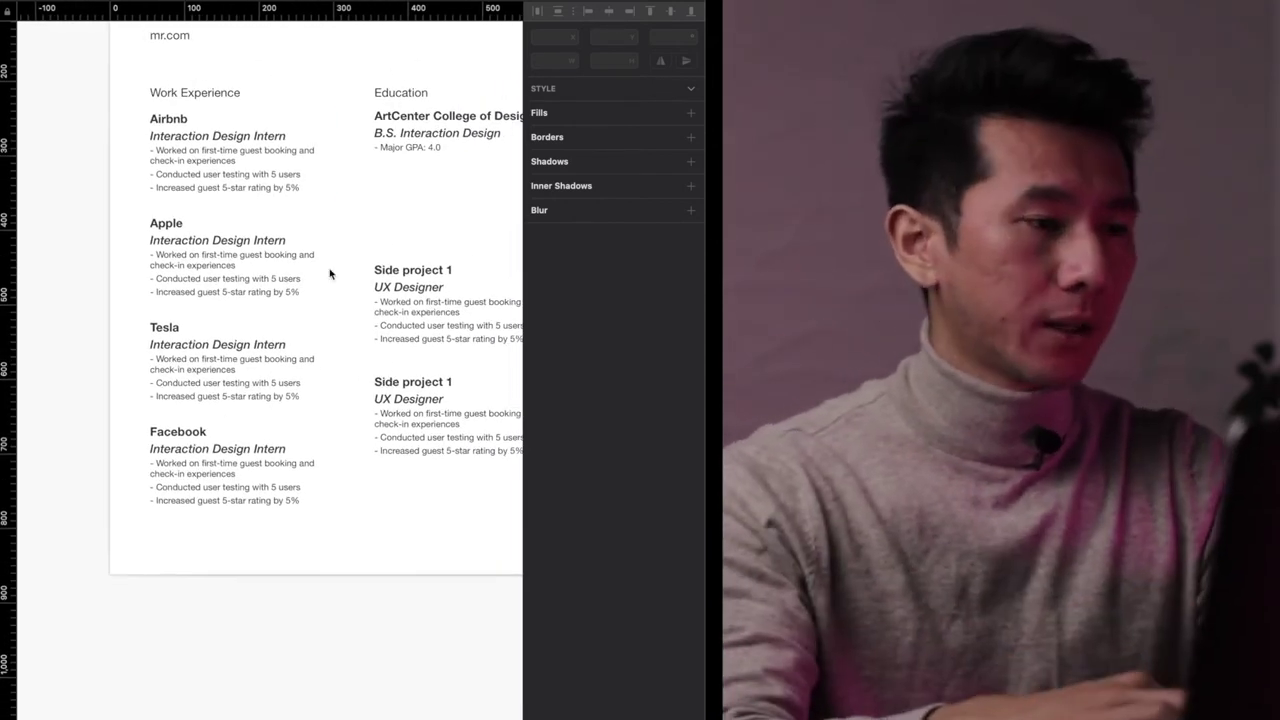
- Delete 'Work' from the Work Experience heading so it reads Experience
scroll(149, 75, up, 2)
click(172, 130)
shift+click(172, 256)
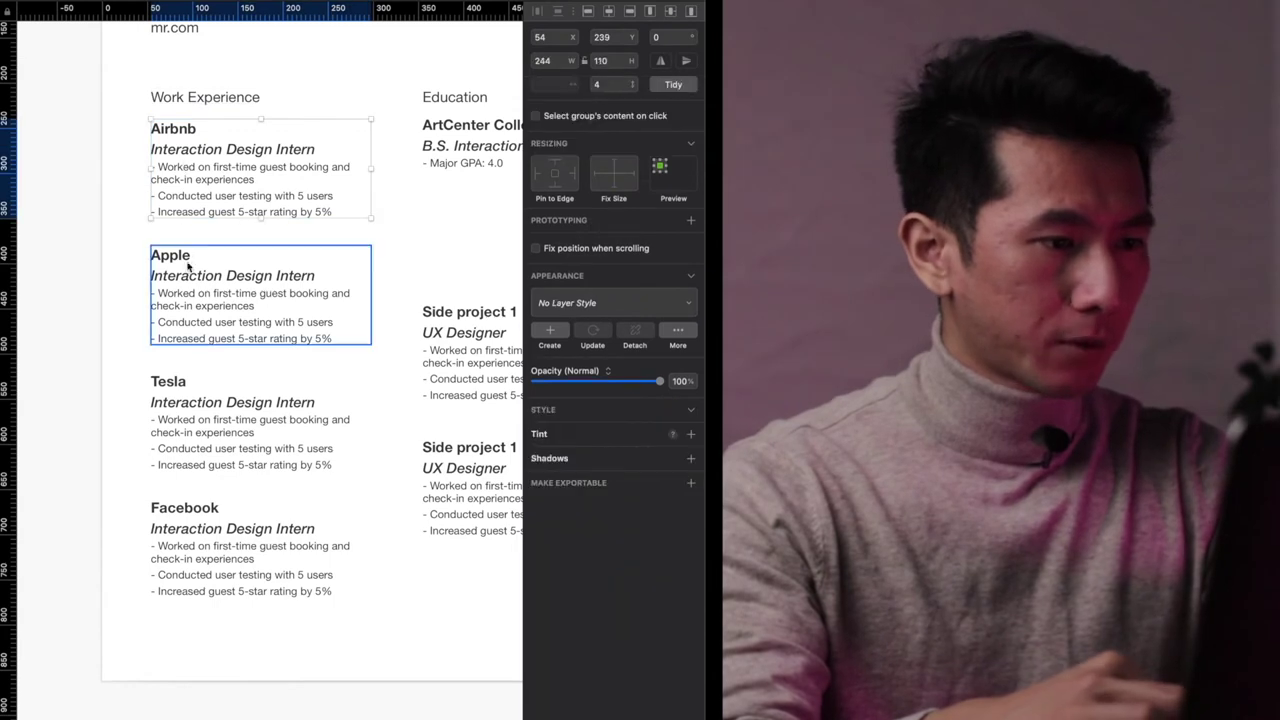
click(120, 385)
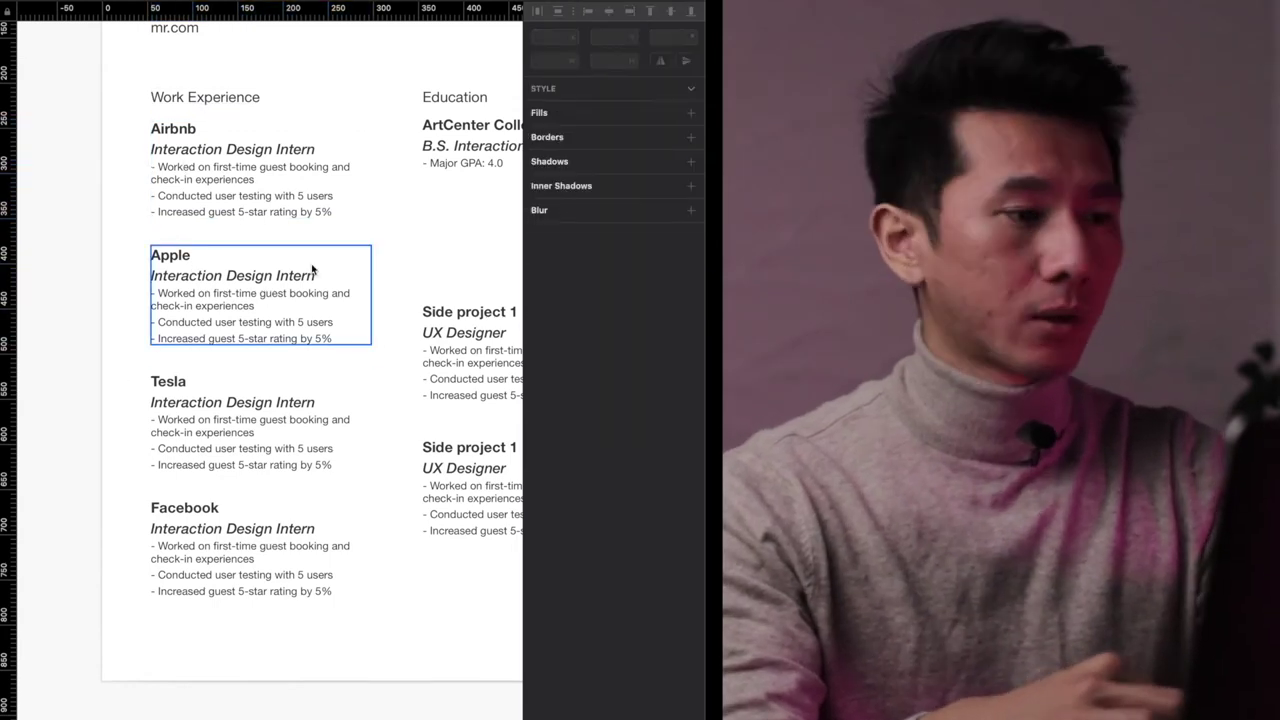
click(228, 100)
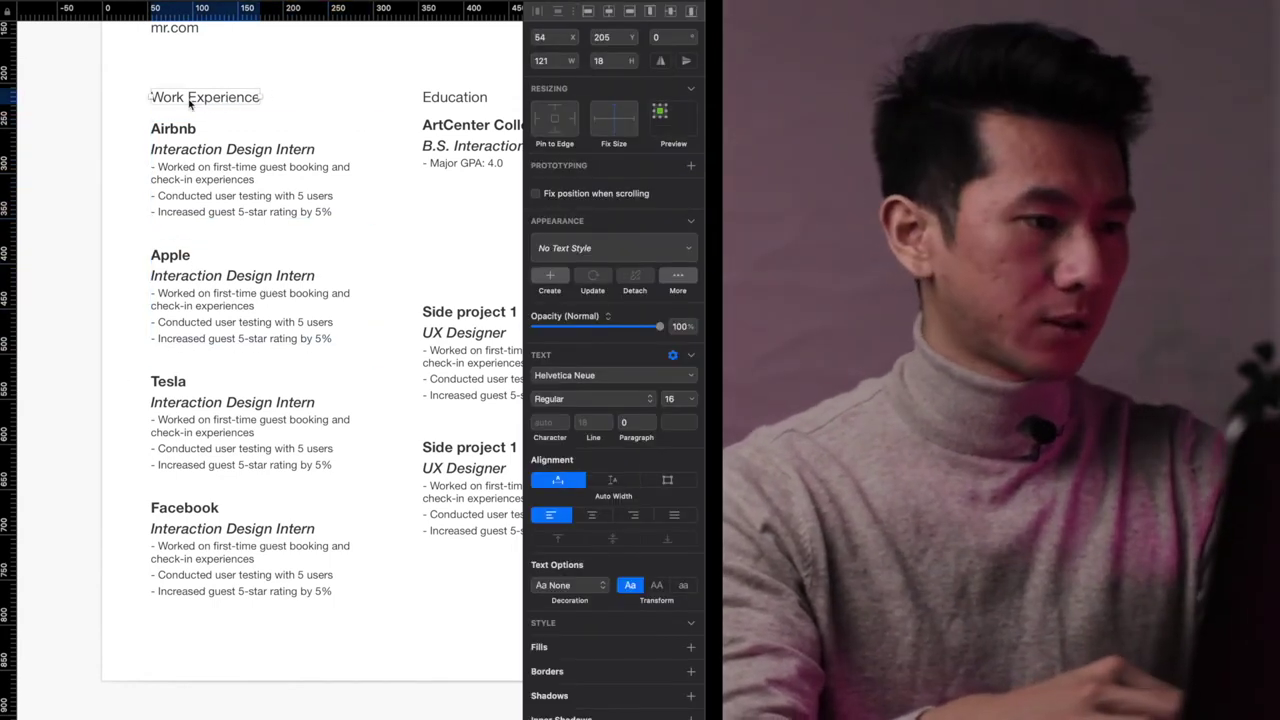
double_click(190, 100)
click(187, 100)
drag(187, 100, 150, 100)
key(BackSpace)
- Check the 30-point gaps between the Airbnb, Apple, Tesla and Facebook entries
click(196, 187)
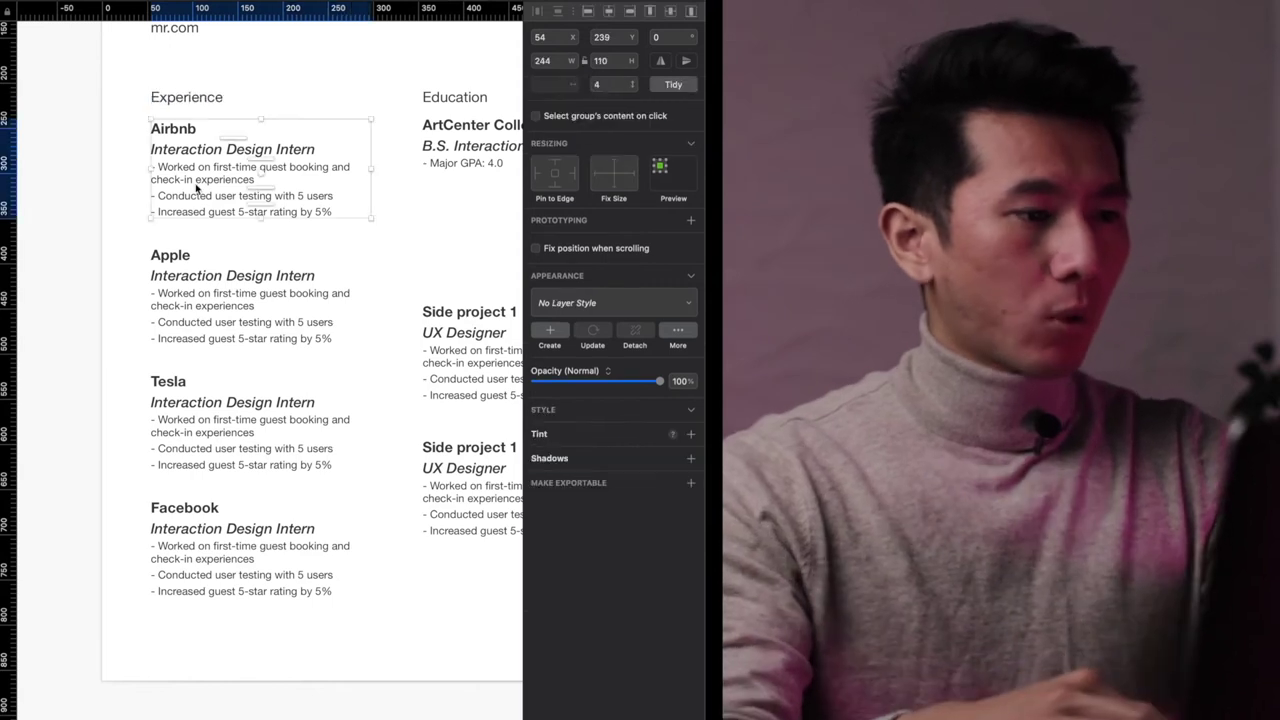
click(208, 286)
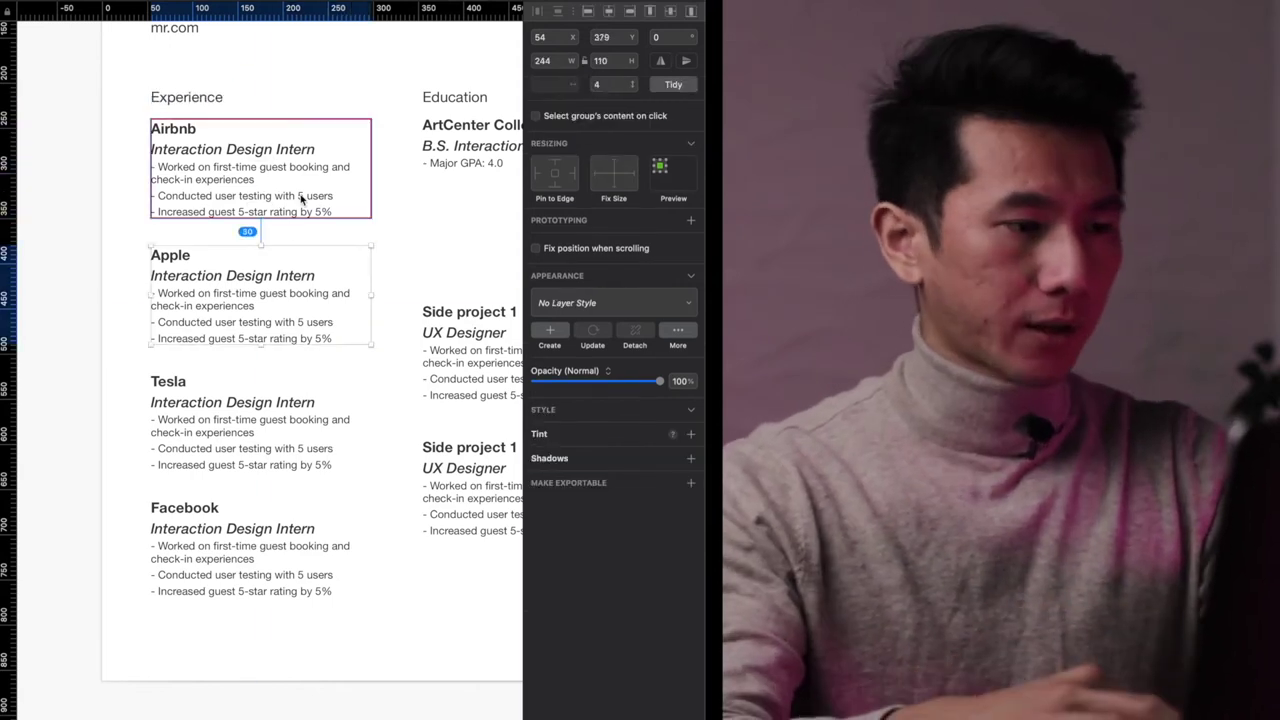
click(390, 227)
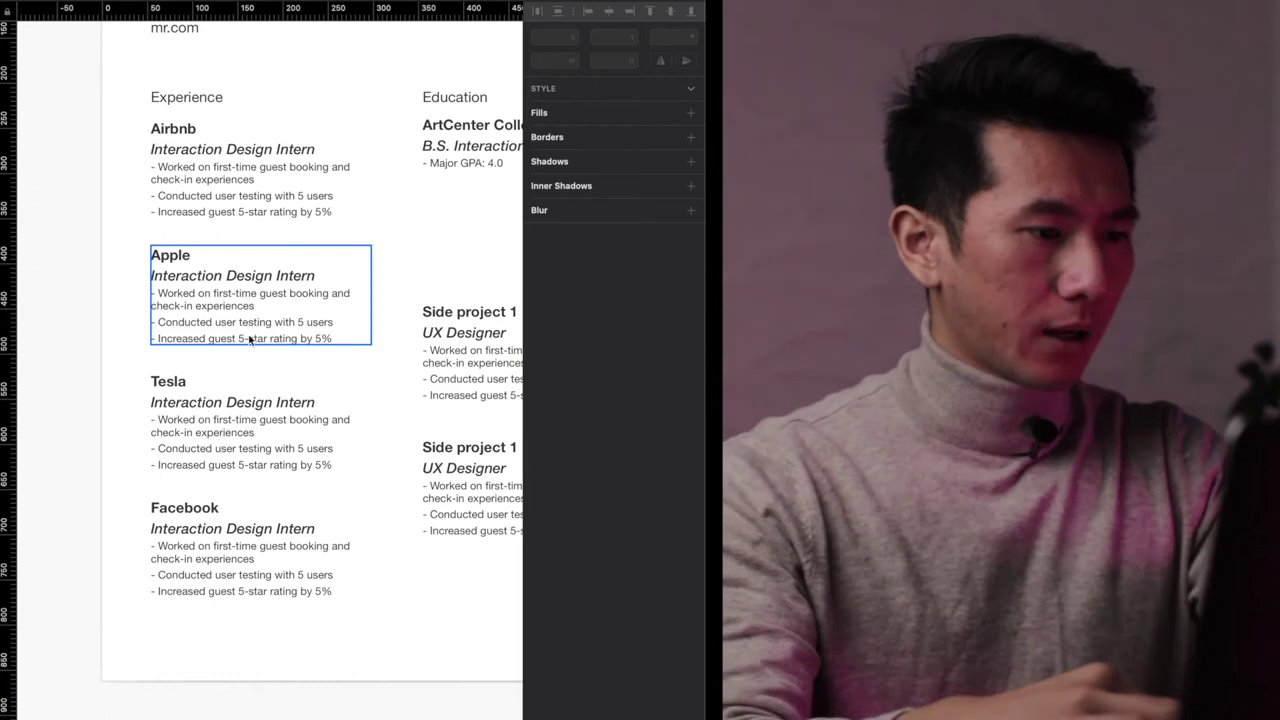
click(232, 390)
click(258, 555)
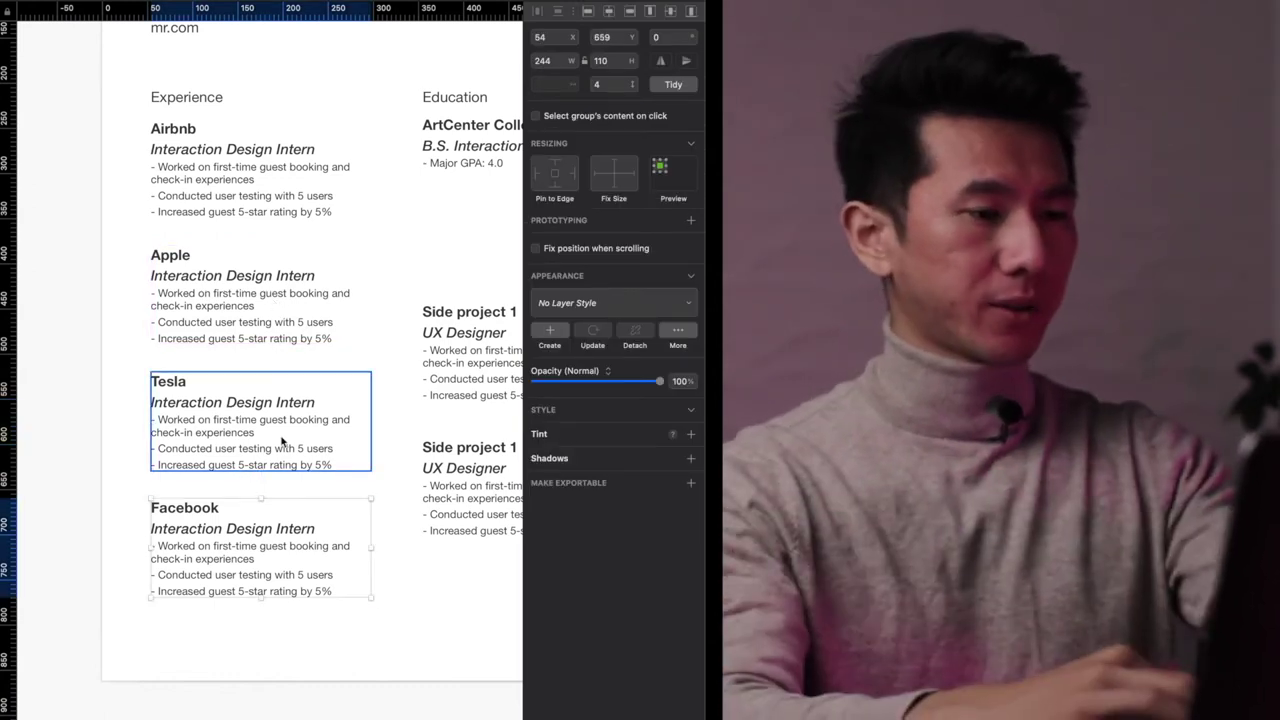
click(322, 621)
scroll(322, 621, down, 2)
- Nudge the four stacked experience entries up so they sit closer beneath the Experience heading
scroll(322, 621, right, 2)
drag(254, 612, 128, 267)
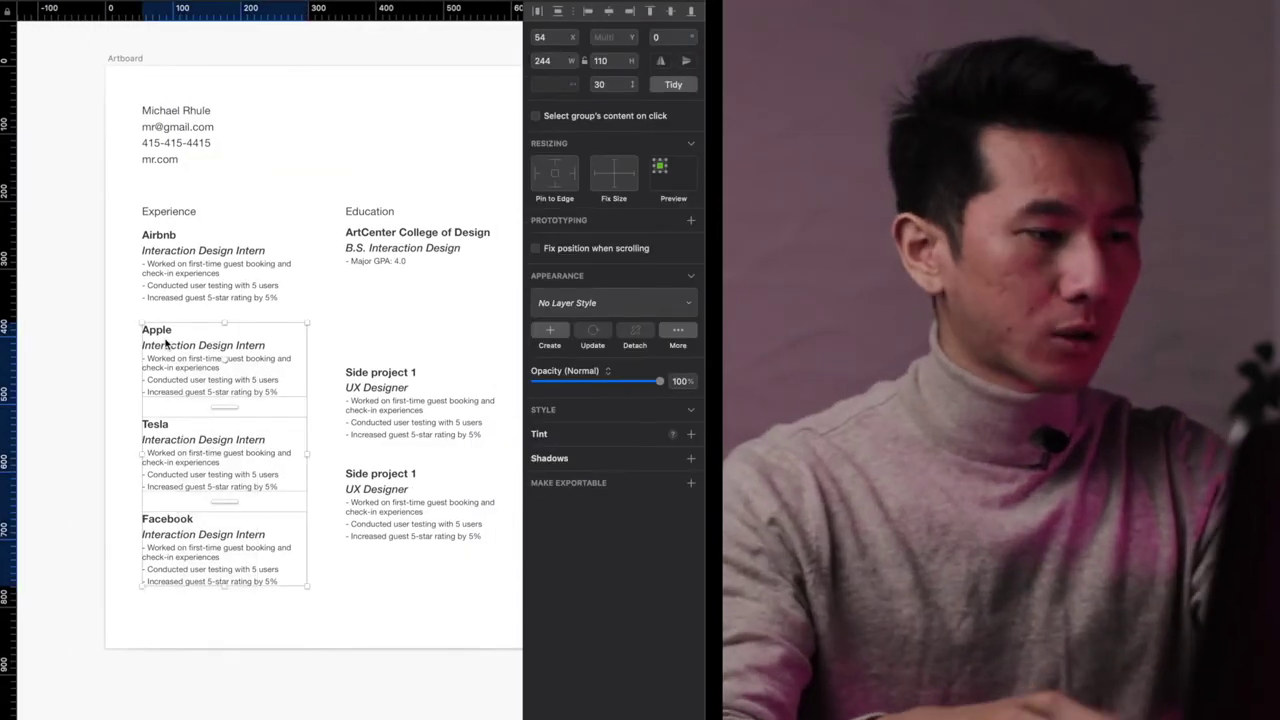
key(super+2)
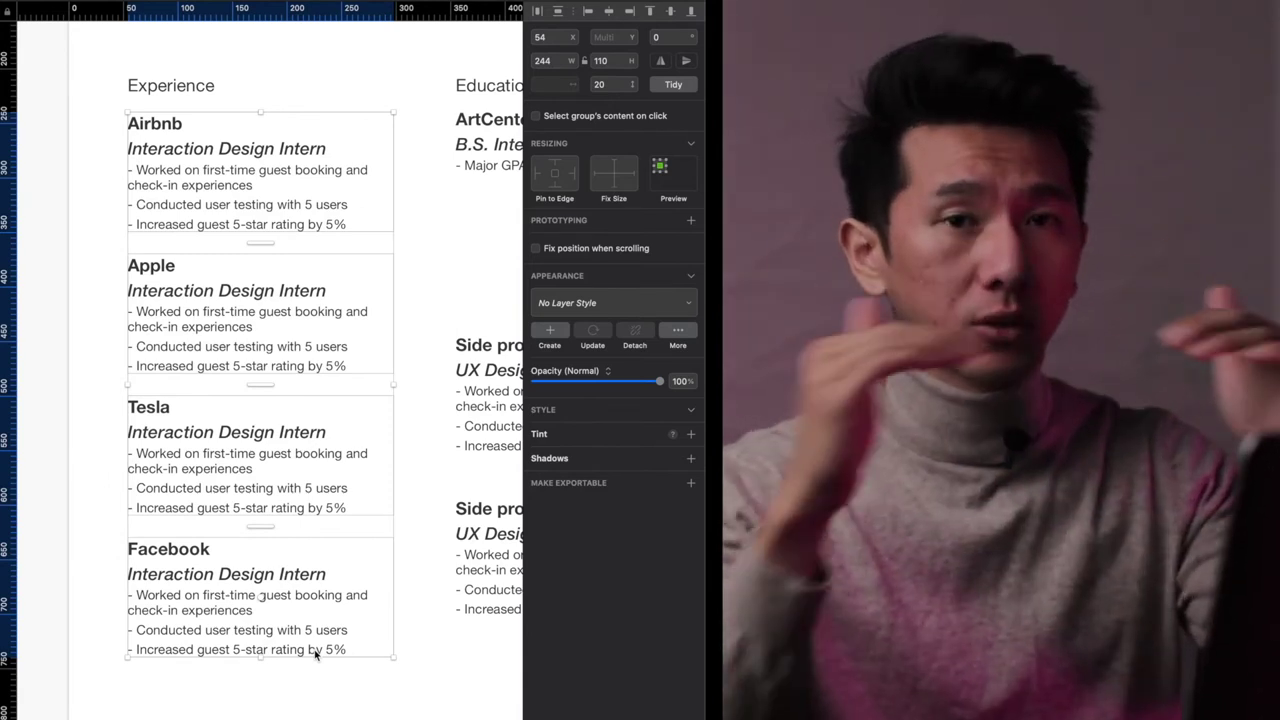
shift+click(191, 94)
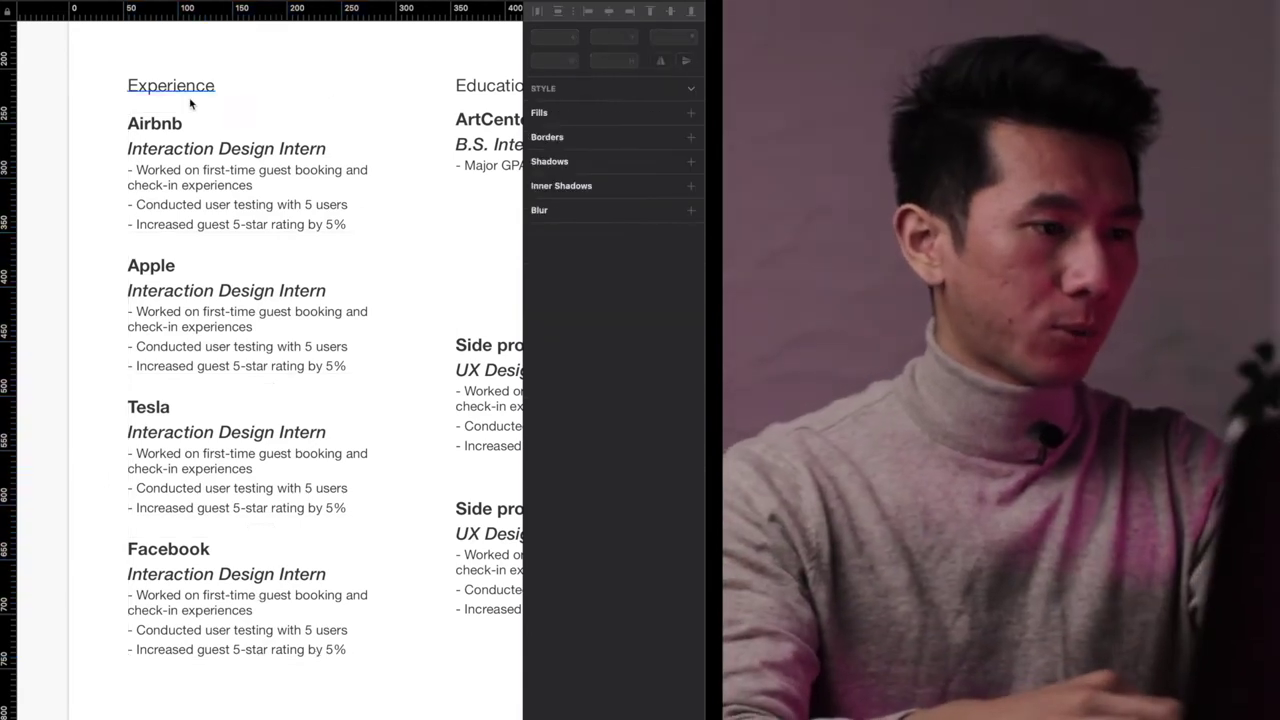
shift+click(188, 90)
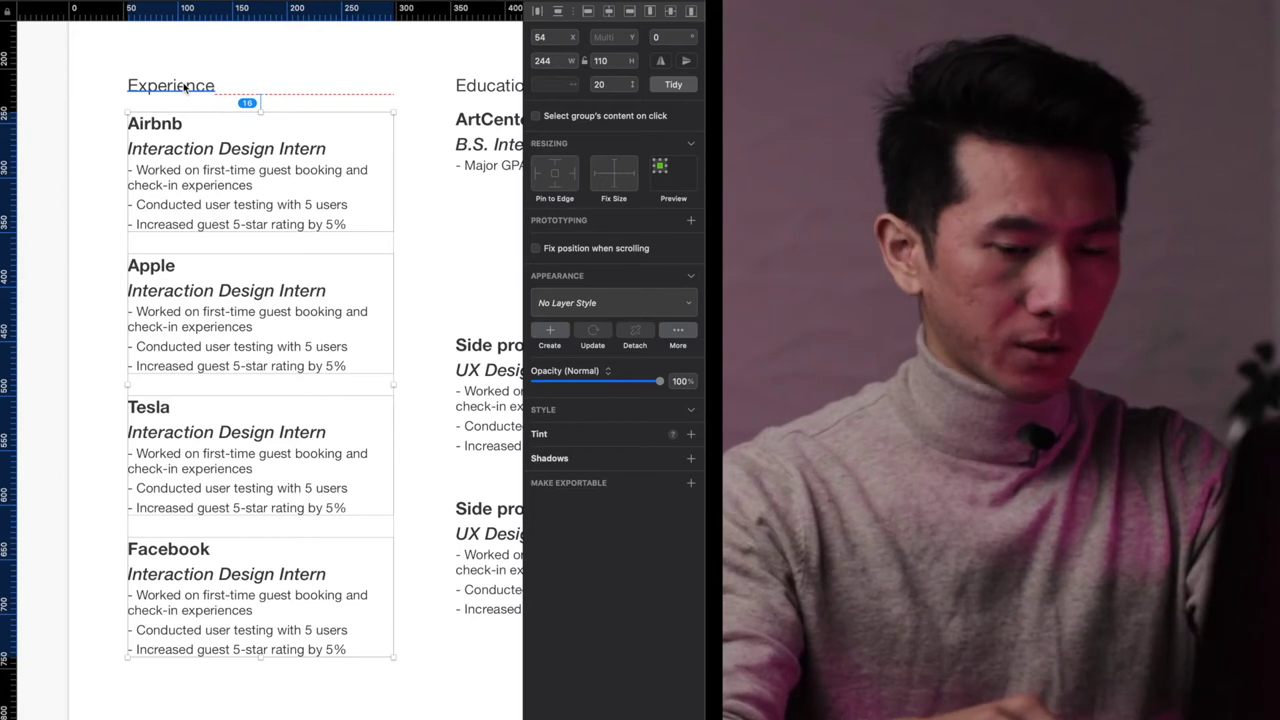
key(shift+Up)
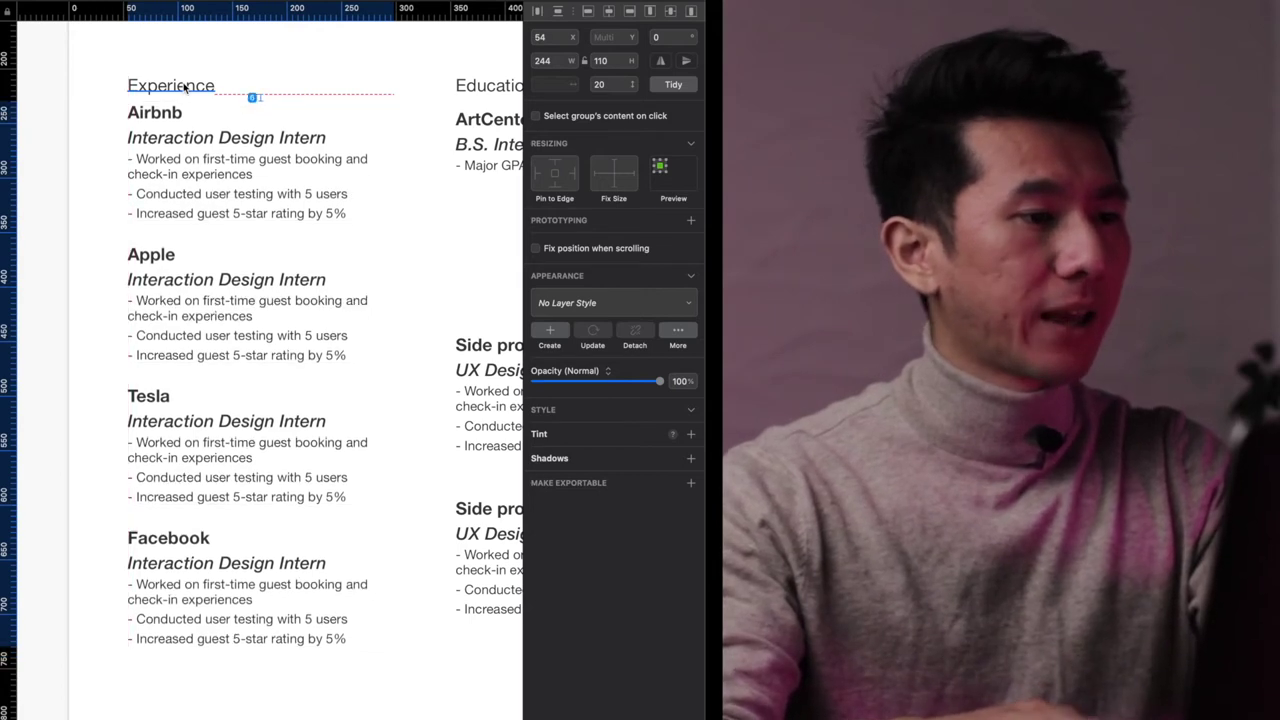
key(Down)
key(Down)
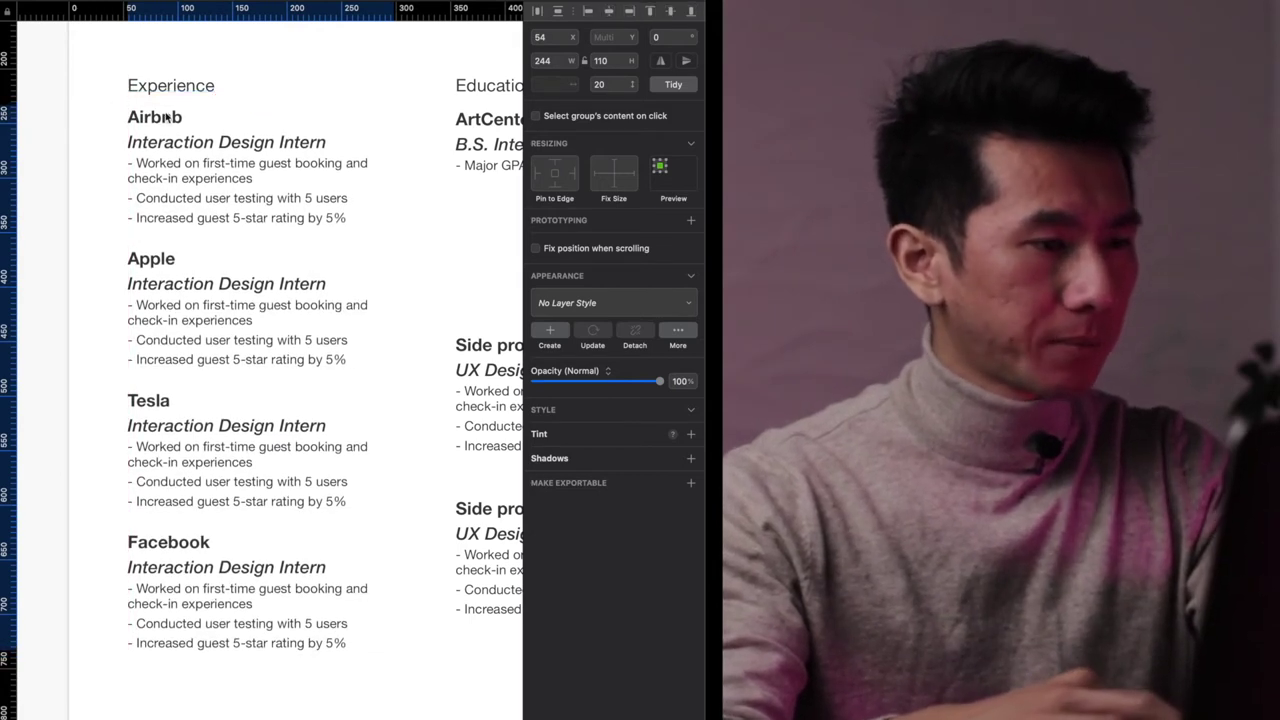
scroll(148, 115, down, 2)
key(Return)
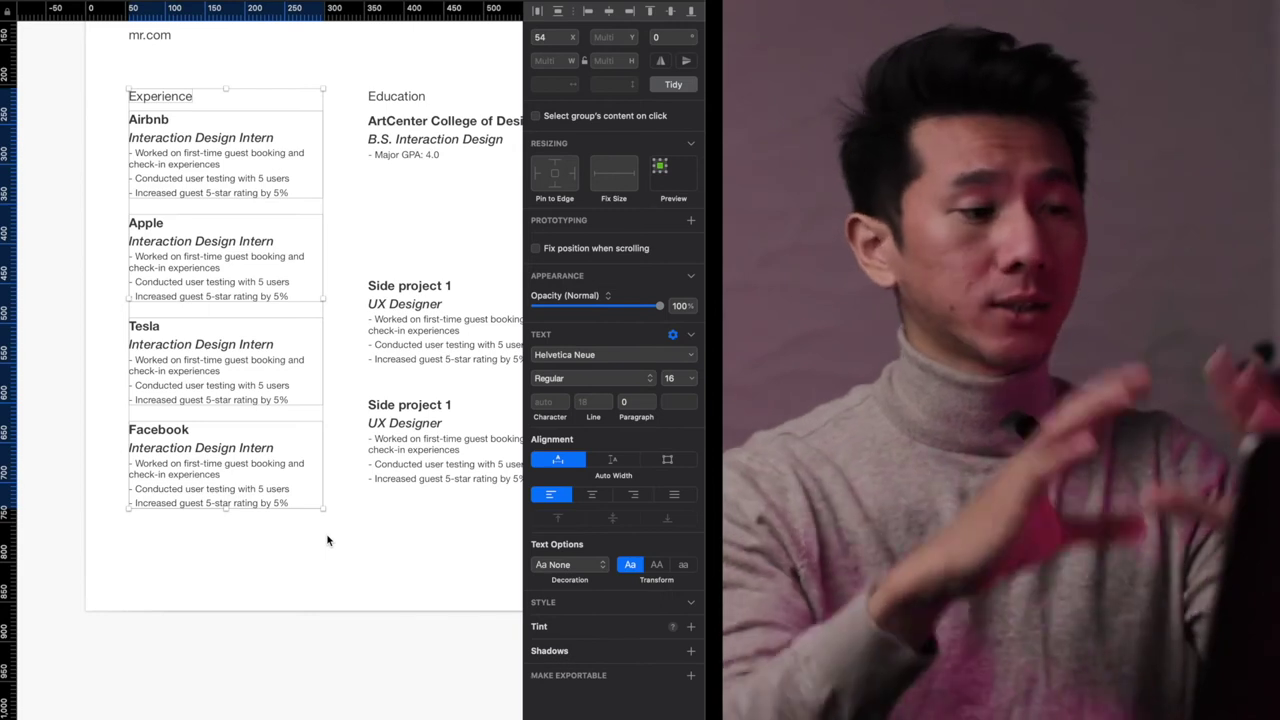
- Duplicate the Education heading lower in the right column to serve as the Project heading
click(327, 541)
scroll(327, 541, up, 2)
scroll(327, 541, right, 2)
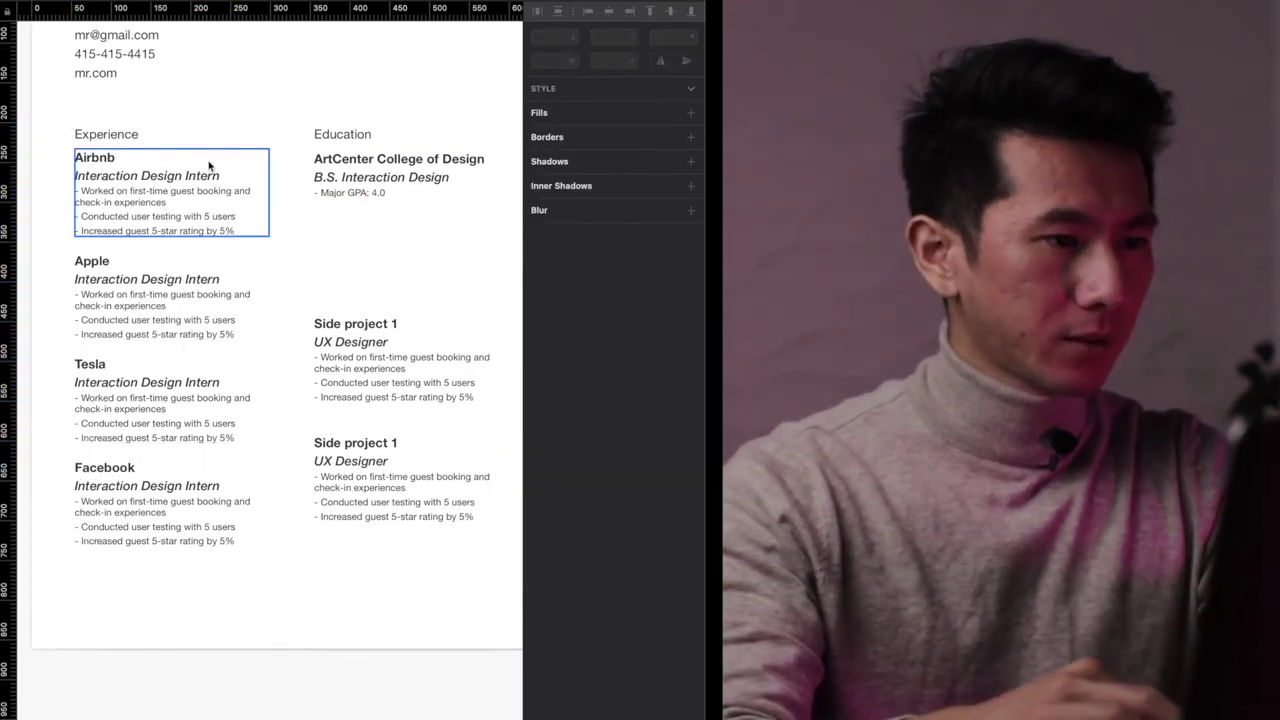
click(148, 170)
click(340, 162)
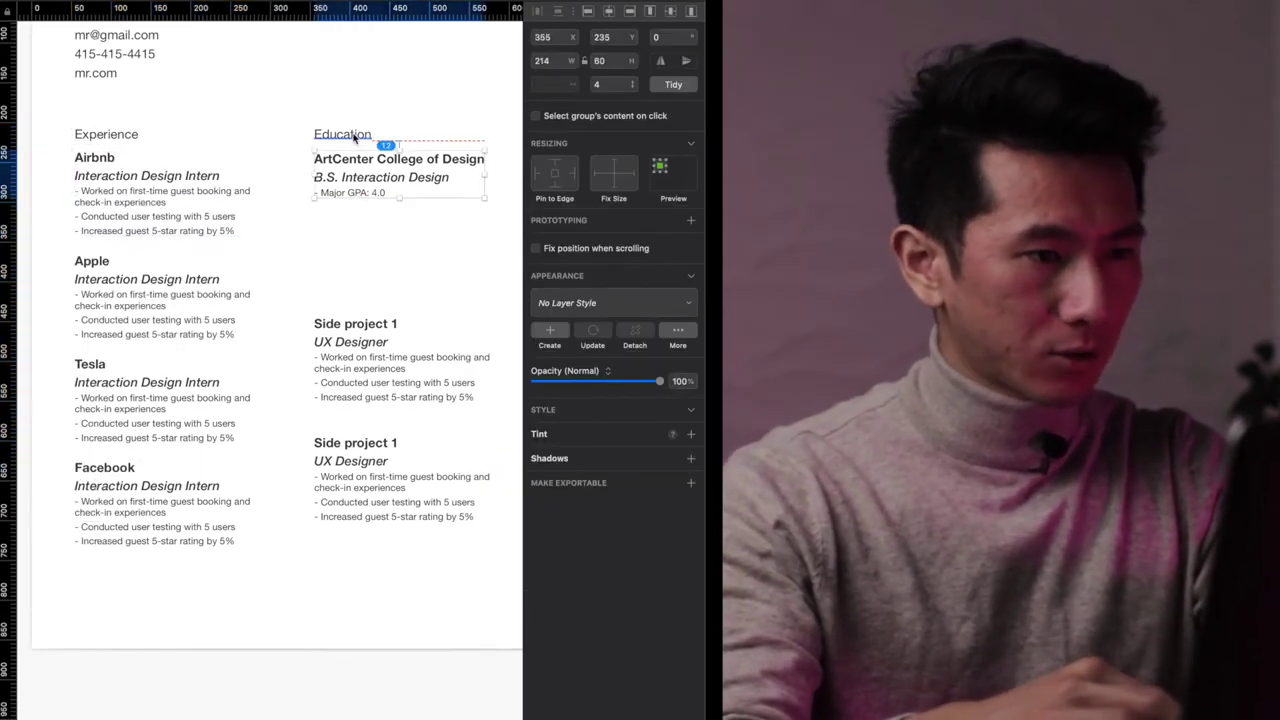
scroll(353, 137, up, 2)
drag(222, 136, 244, 327)
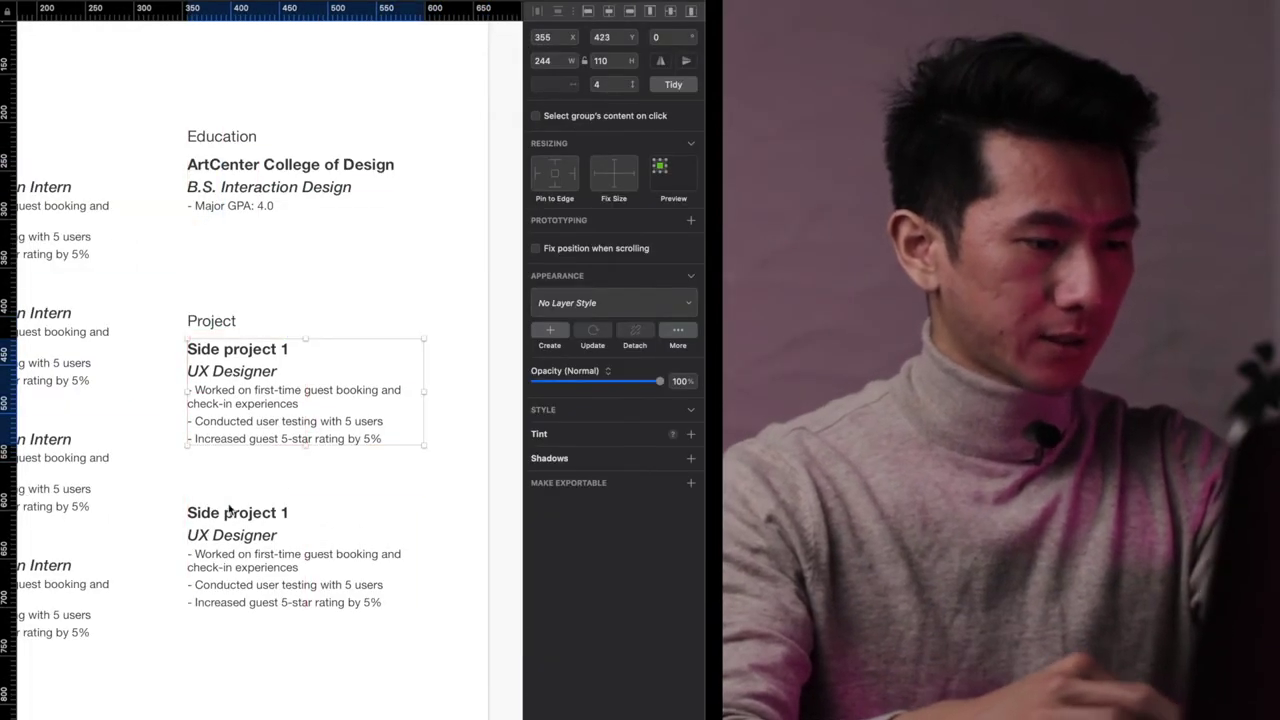
- Move the second Side project entry up to close the spacing beneath the first
click(234, 518)
drag(234, 518, 232, 498)
scroll(251, 400, down, 5)
scroll(408, 487, left, 3)
scroll(408, 487, up, 3)
click(263, 266)
click(363, 257)
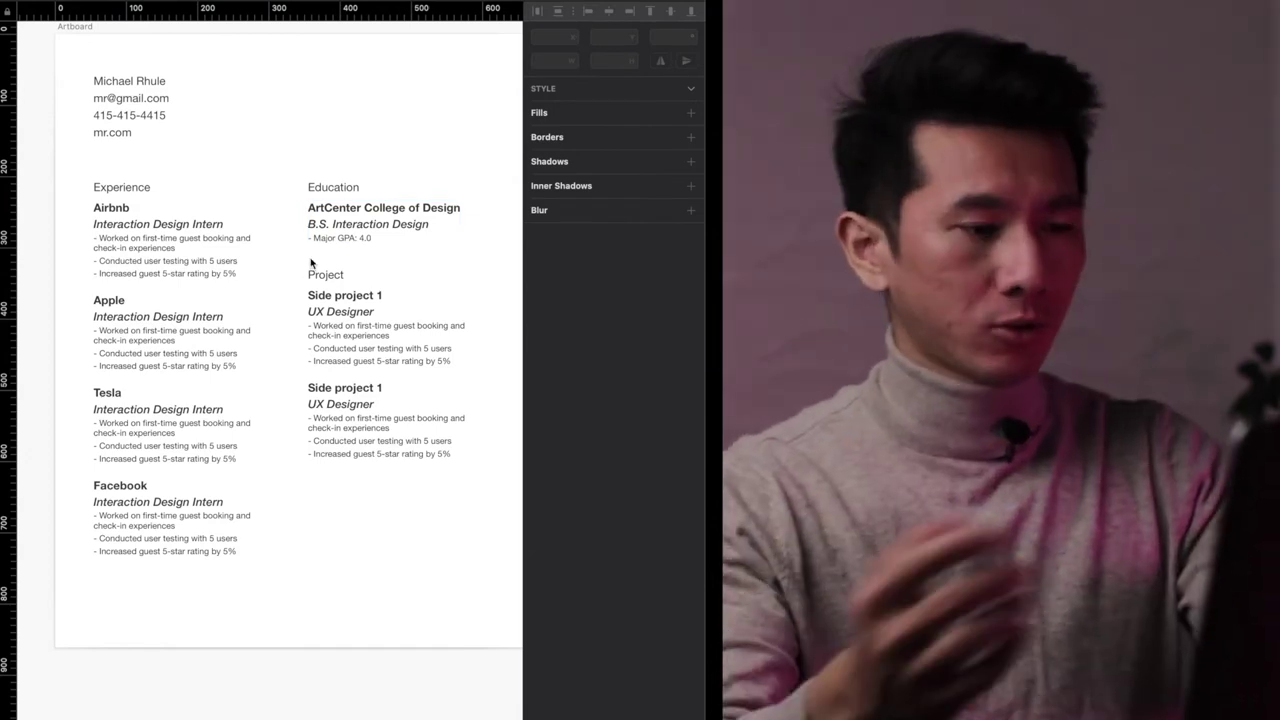
- Move the Project heading and both side projects up 10 px
click(356, 414)
scroll(364, 378, up, 3)
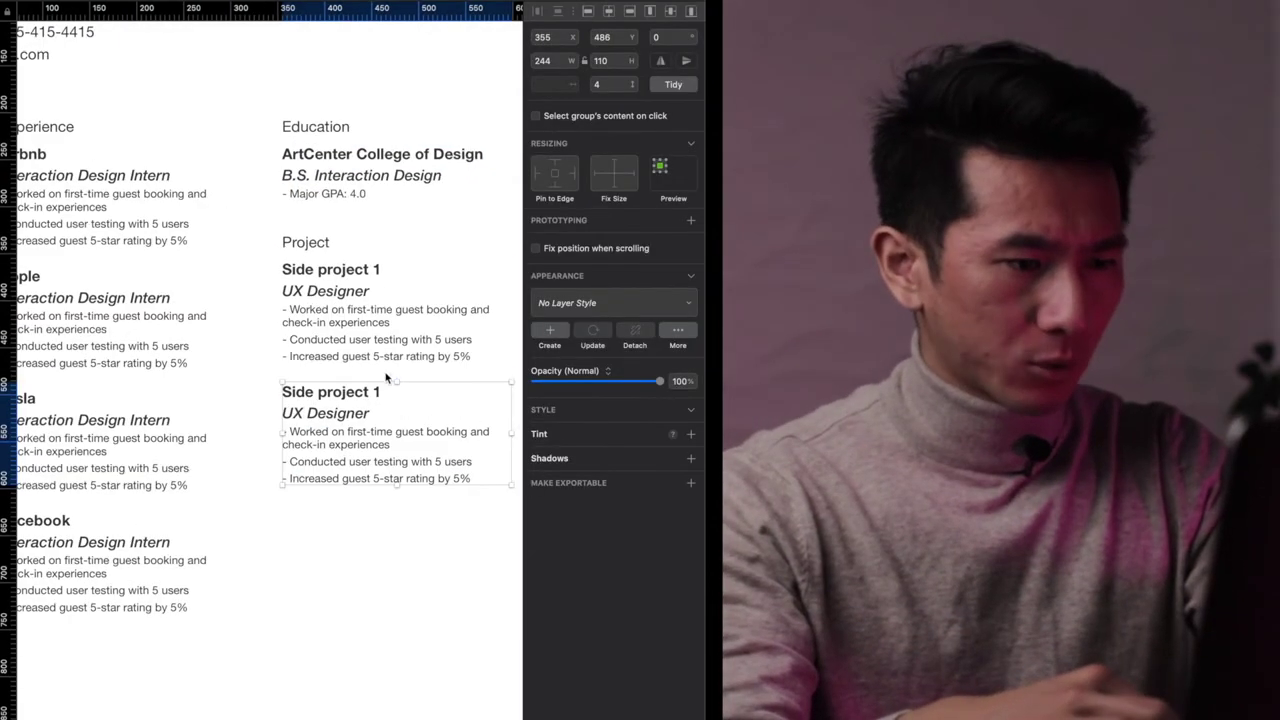
drag(397, 537, 302, 214)
key(shift+Up)
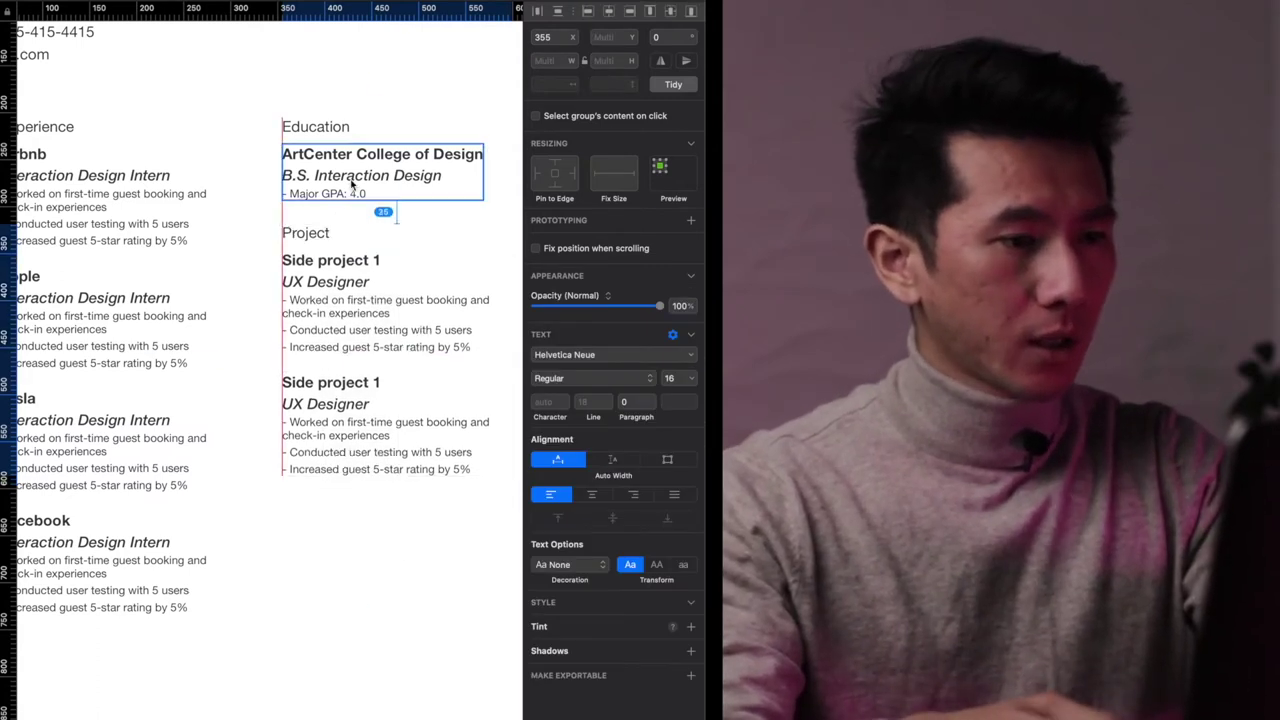
scroll(352, 183, down, 3)
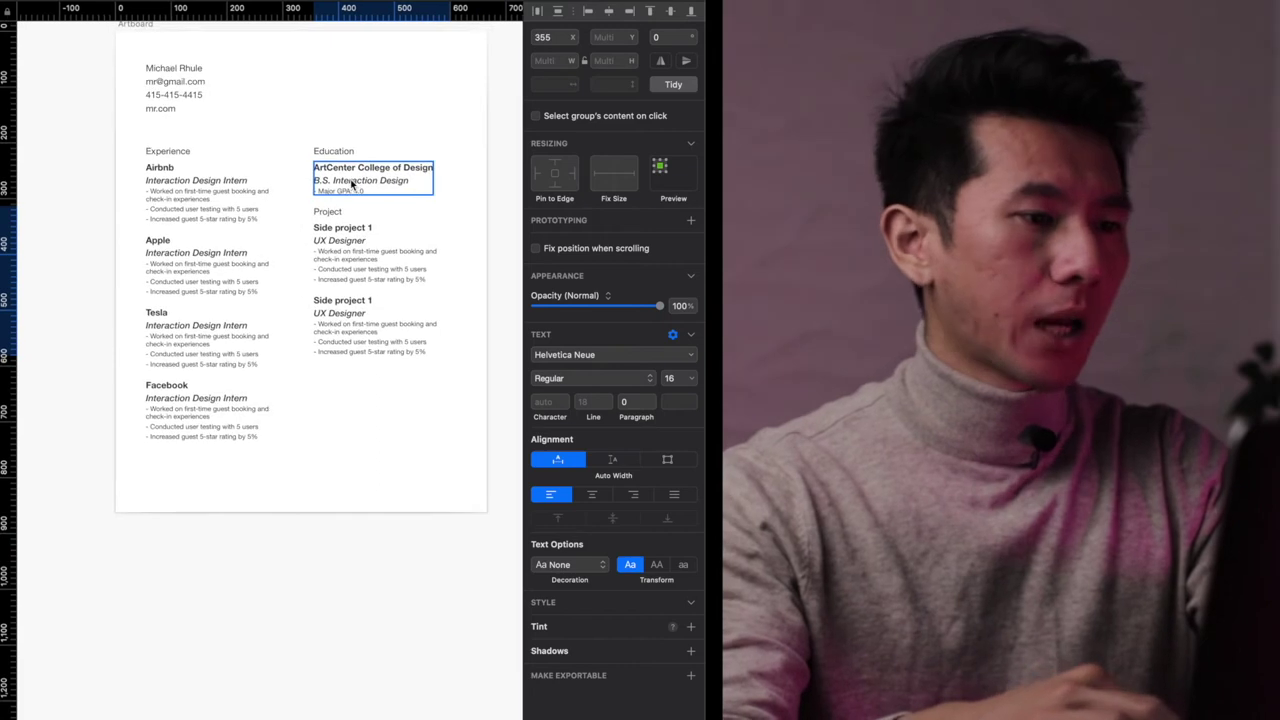
- Push the Project section back down, widening the gap below the Education entry
click(331, 494)
click(360, 298)
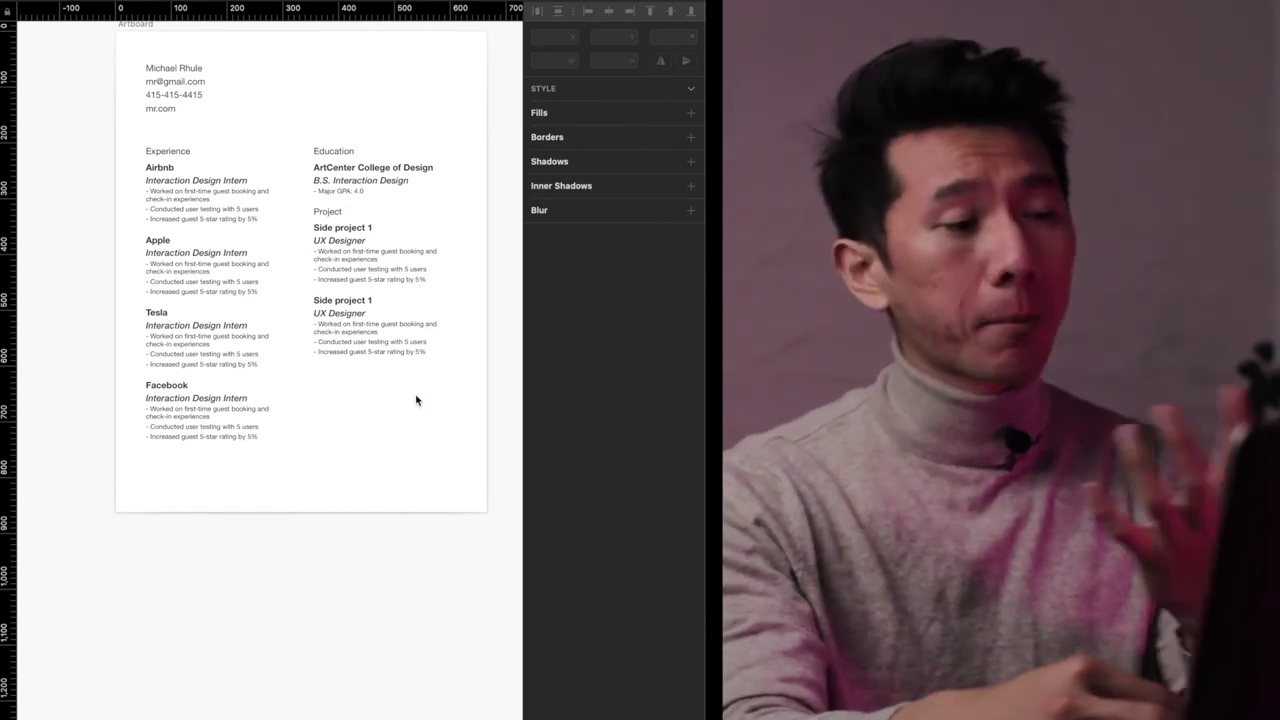
drag(416, 400, 310, 240)
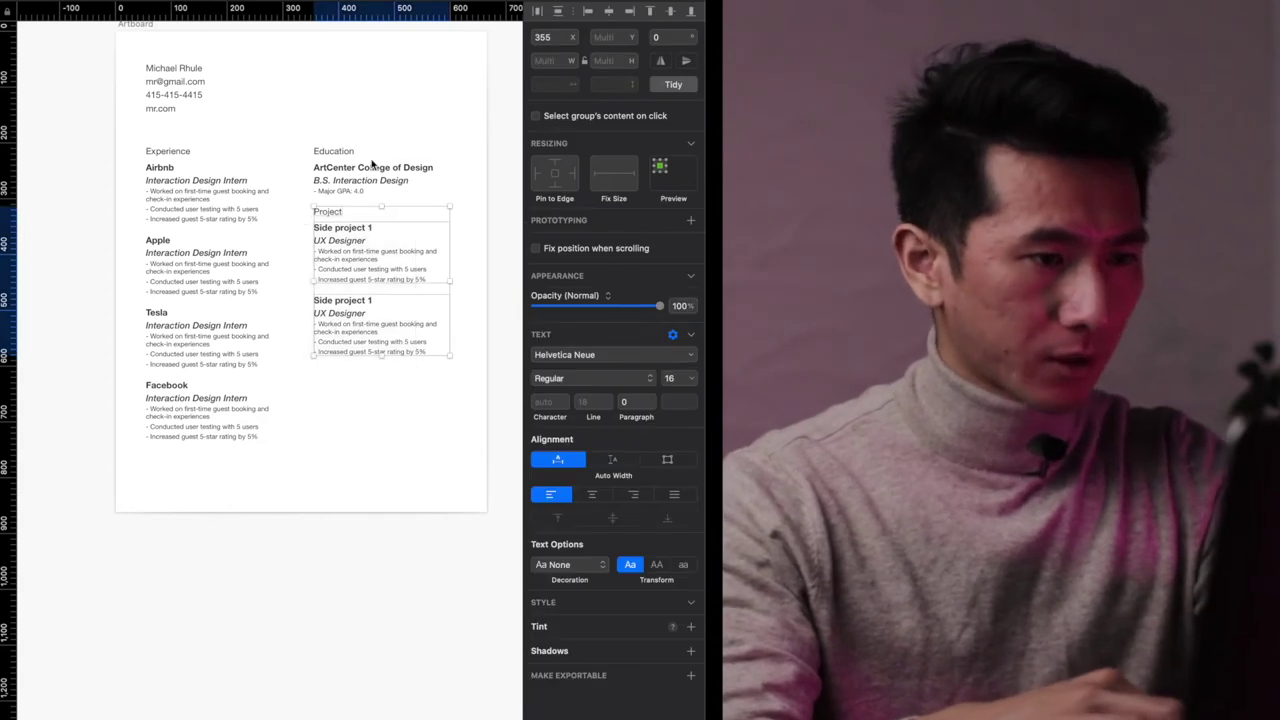
shift+click(372, 176)
key(shift+Down)
key(shift+Down)
shift+click(372, 178)
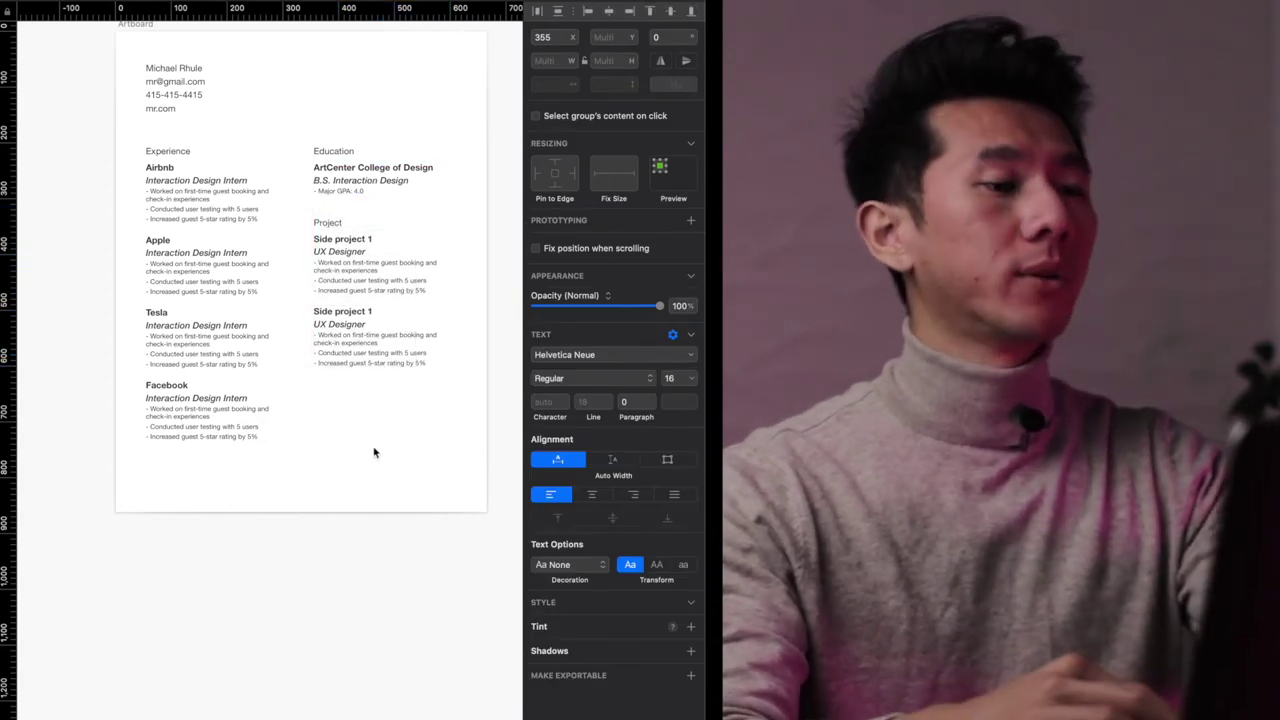
click(388, 441)
click(330, 240)
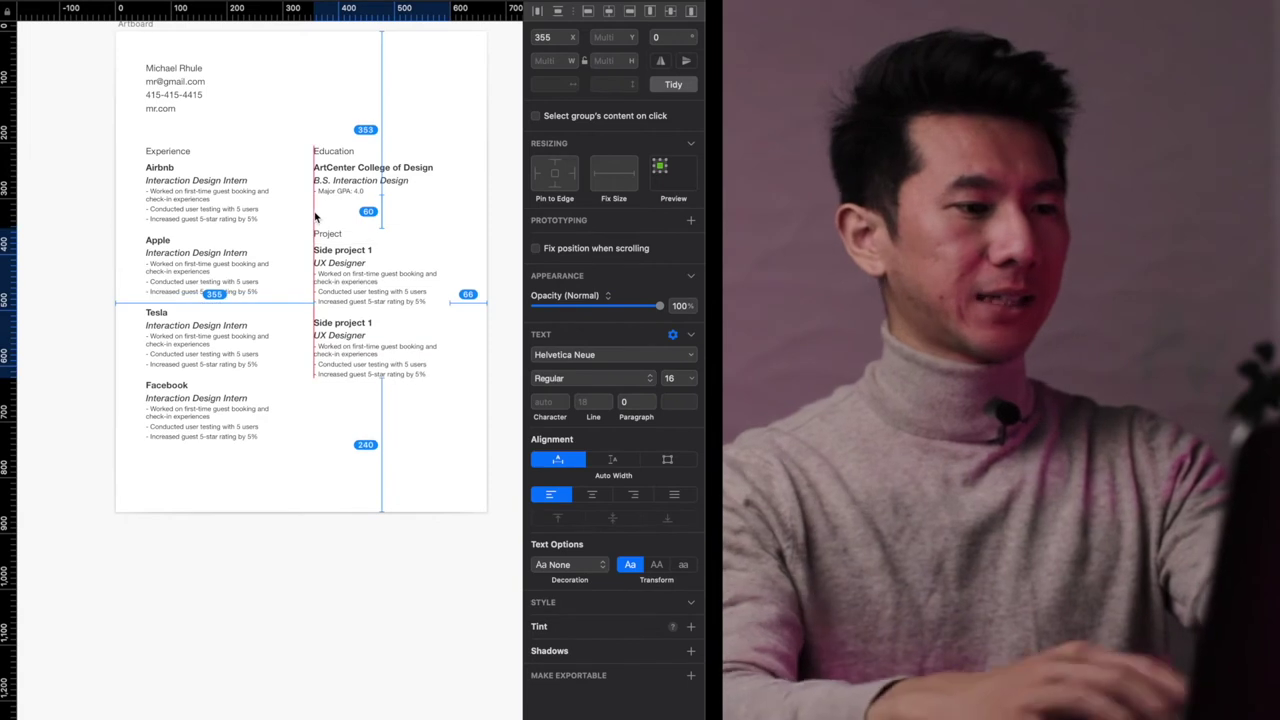
click(345, 460)
scroll(346, 476, down, 1)
scroll(346, 476, down, 3)
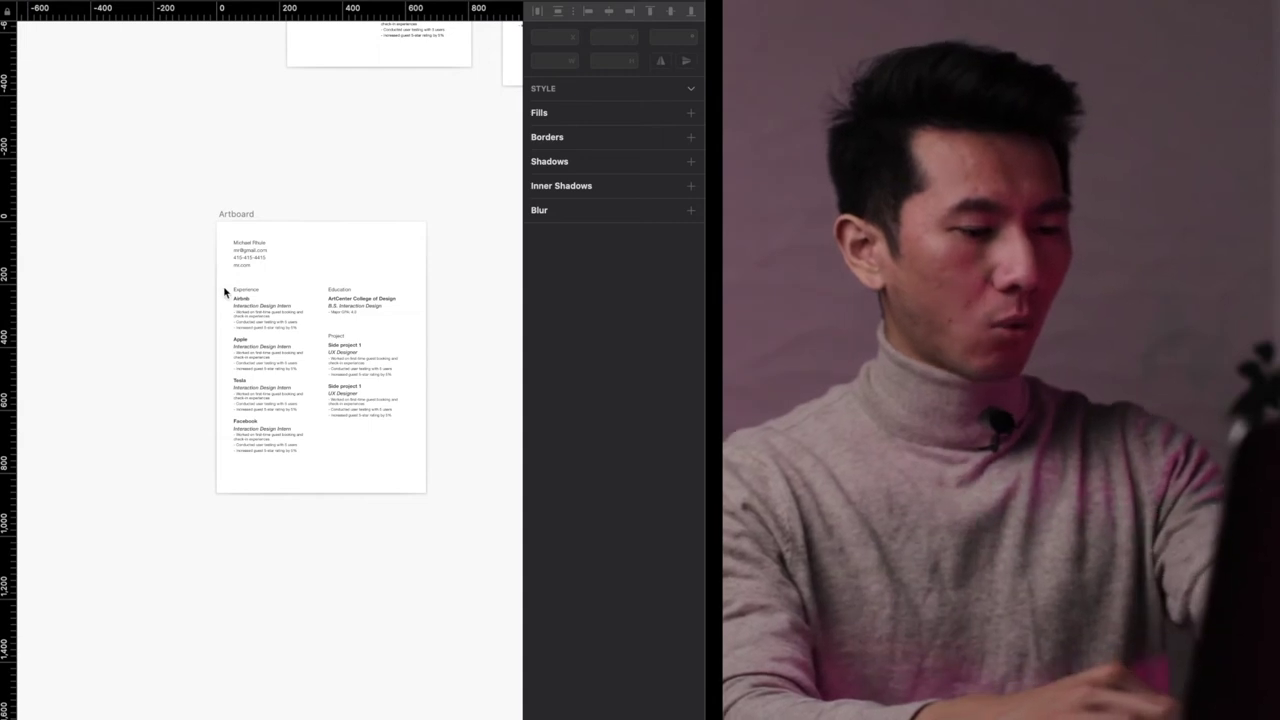
key(r)
mouse_move(224, 282)
mouse_down()
mouse_move(300, 365)
mouse_move(310, 452)
mouse_up()
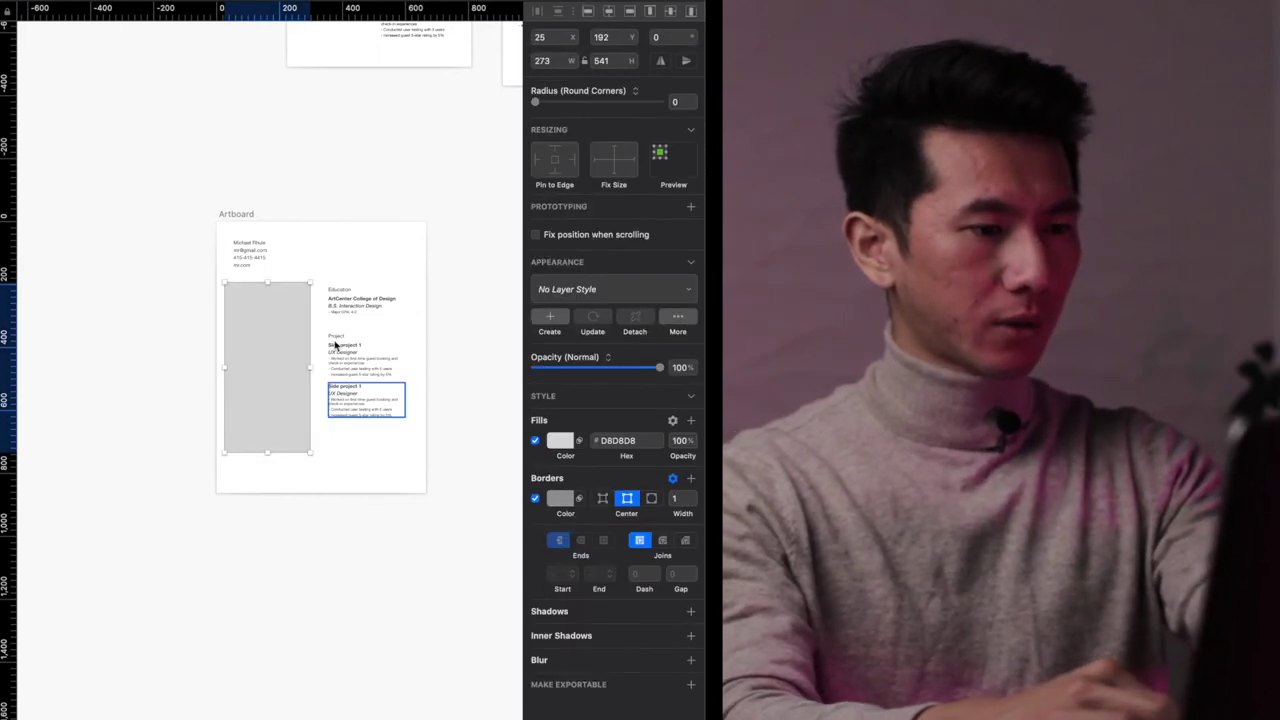
key(r)
drag(321, 330, 406, 423)
key(r)
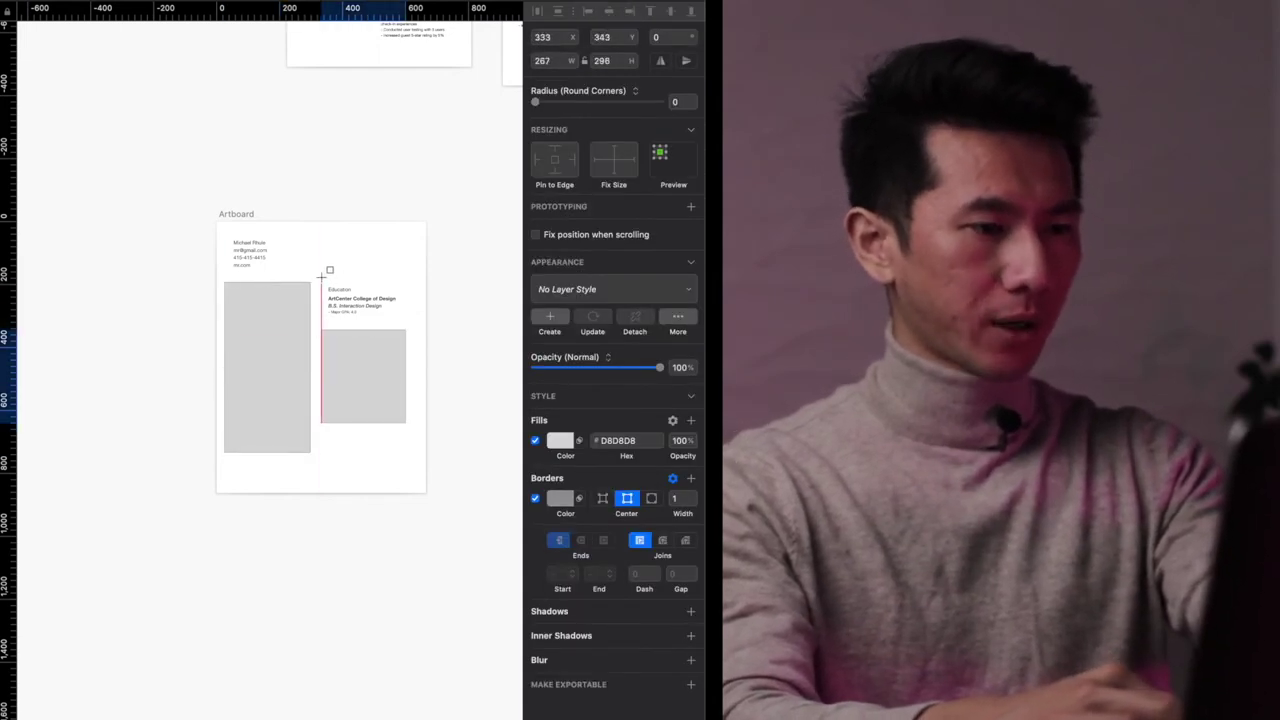
drag(321, 283, 406, 320)
shift+click(371, 354)
shift+click(280, 340)
key(5)
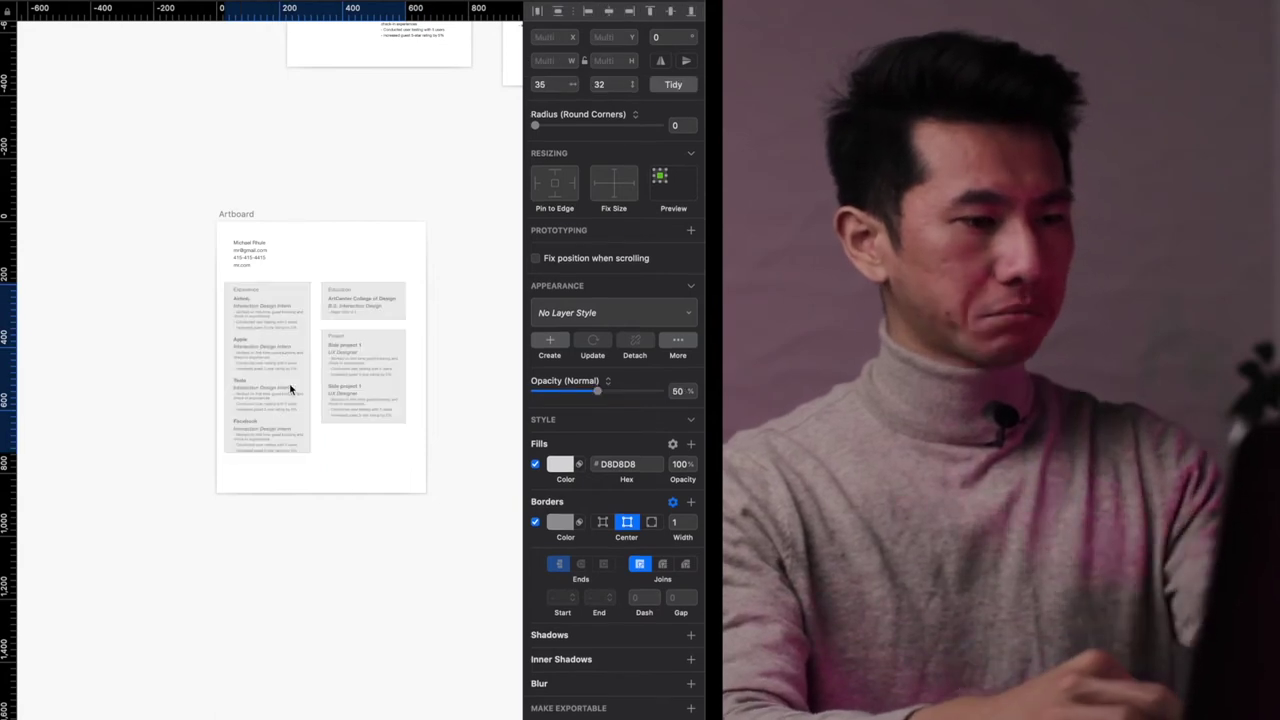
key(0)
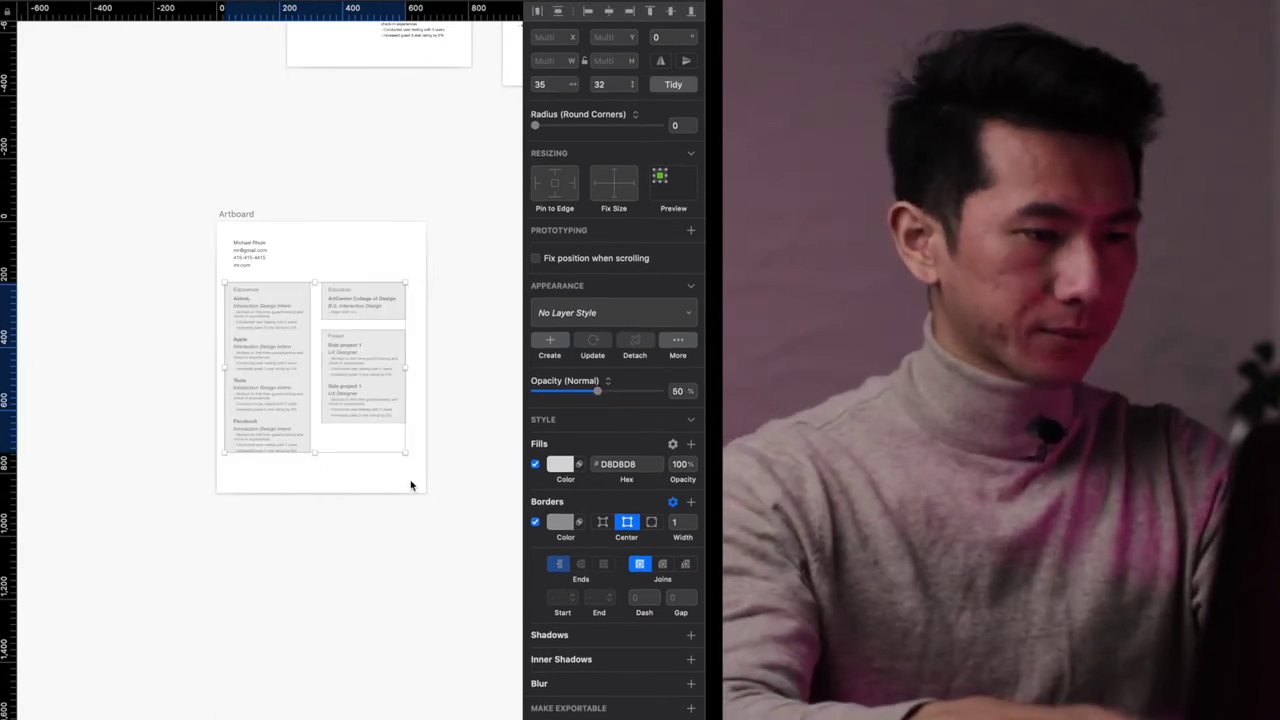
key(BackSpace)
click(238, 213)
key(super+2)
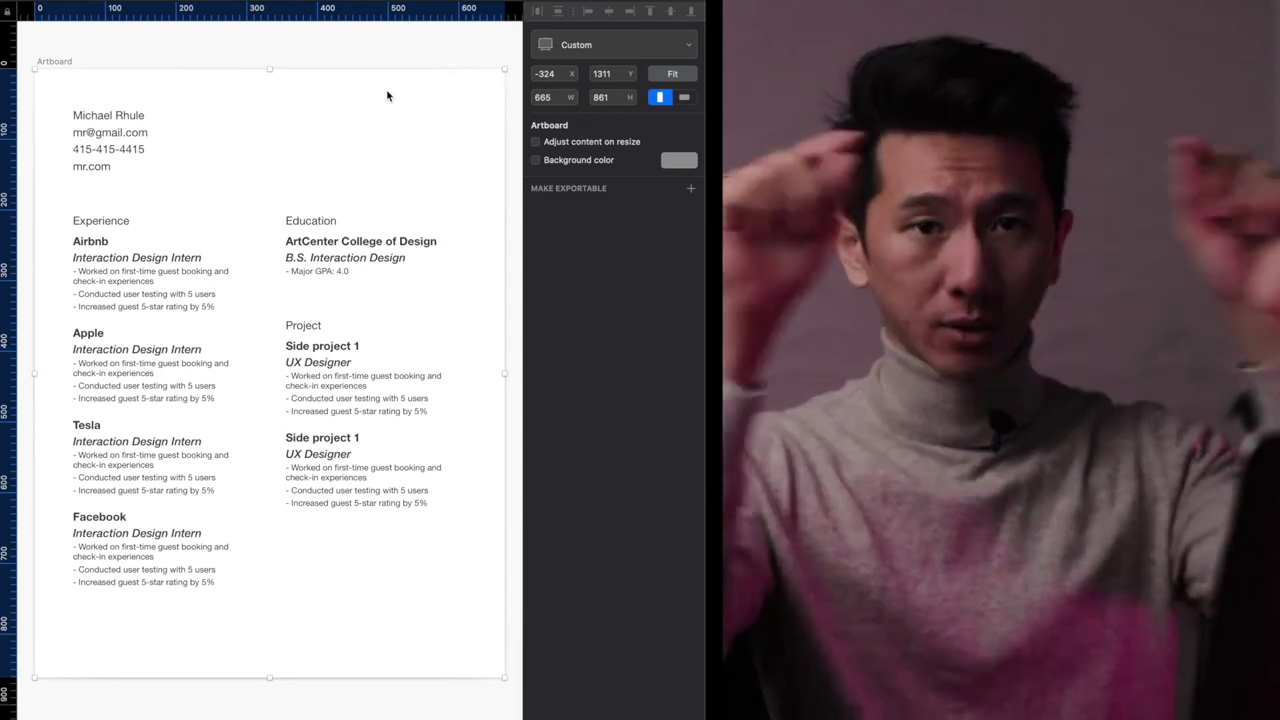
- Select all layers and nudge the content so it sits 50 px below the artboard's top edge
click(352, 57)
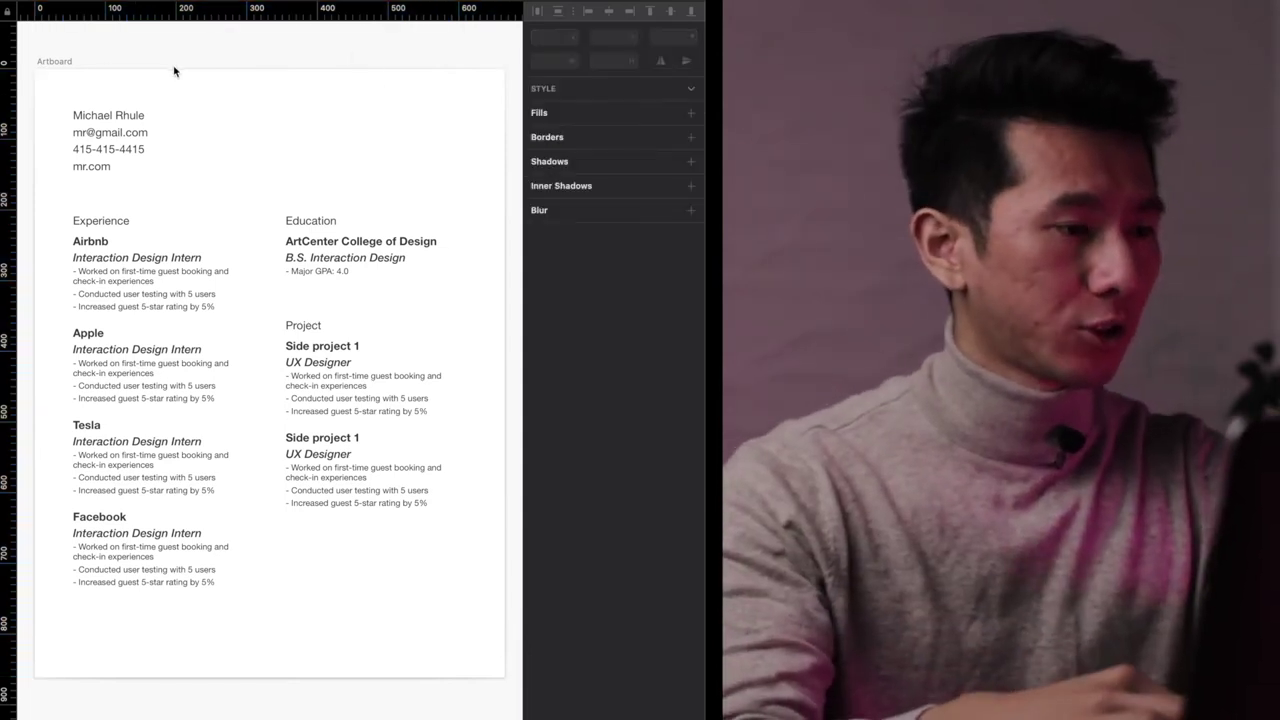
click(122, 127)
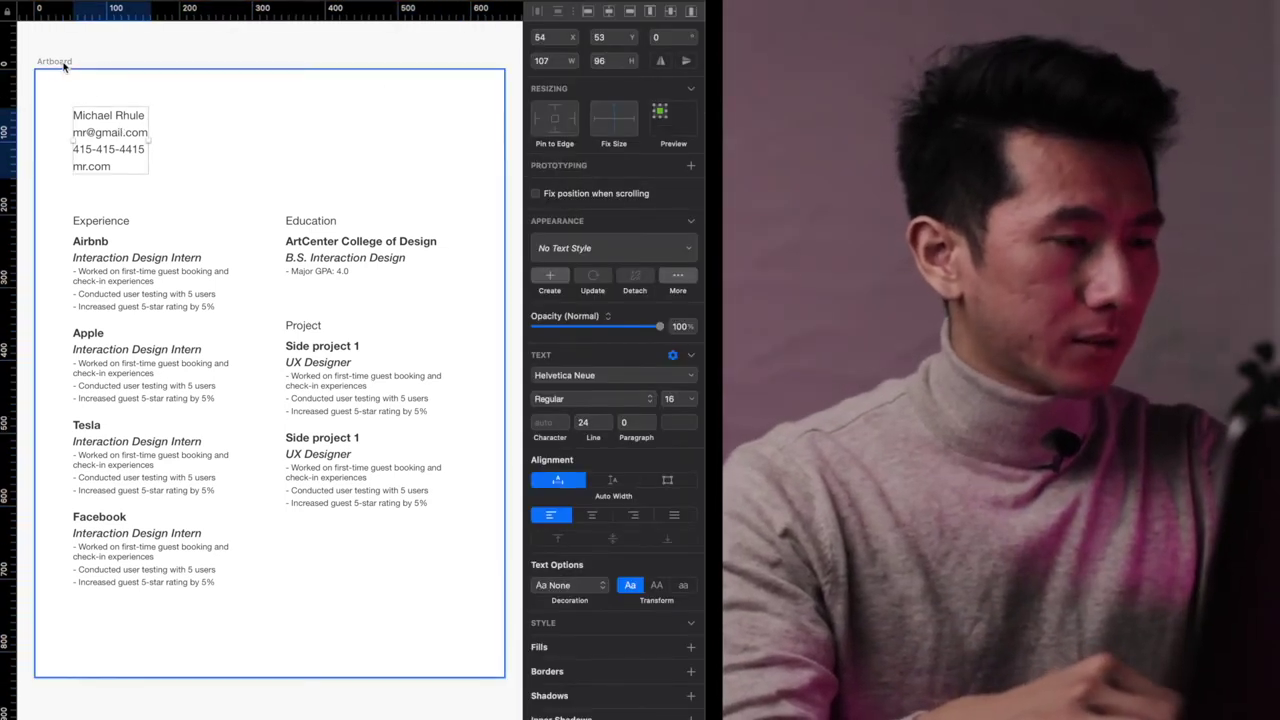
scroll(64, 66, up, 3)
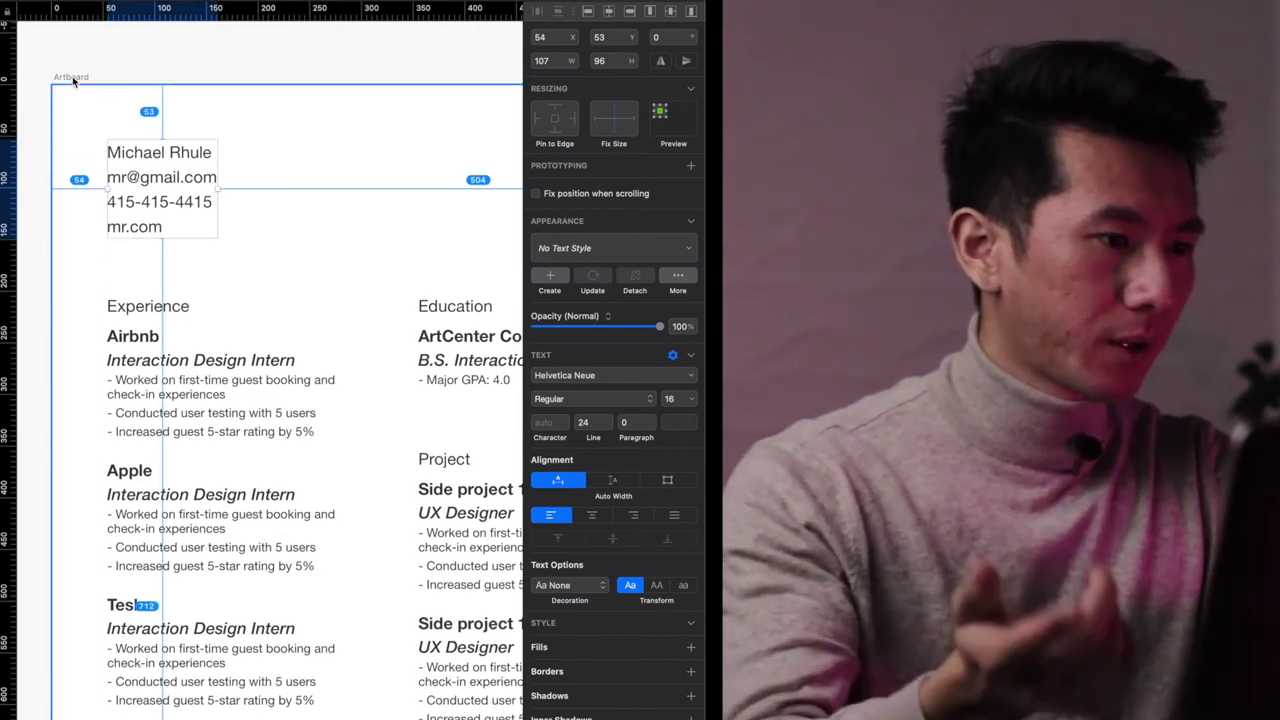
scroll(110, 120, down, 3)
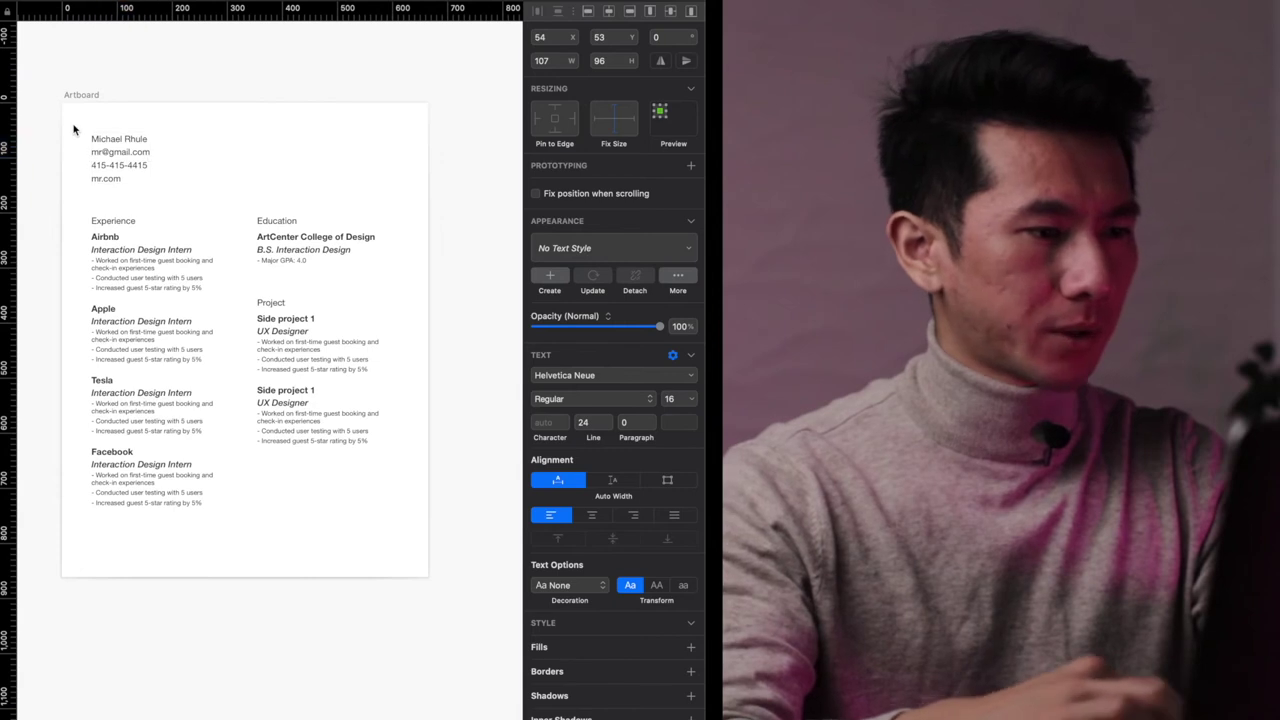
scroll(115, 120, up, 3)
key(super+a)
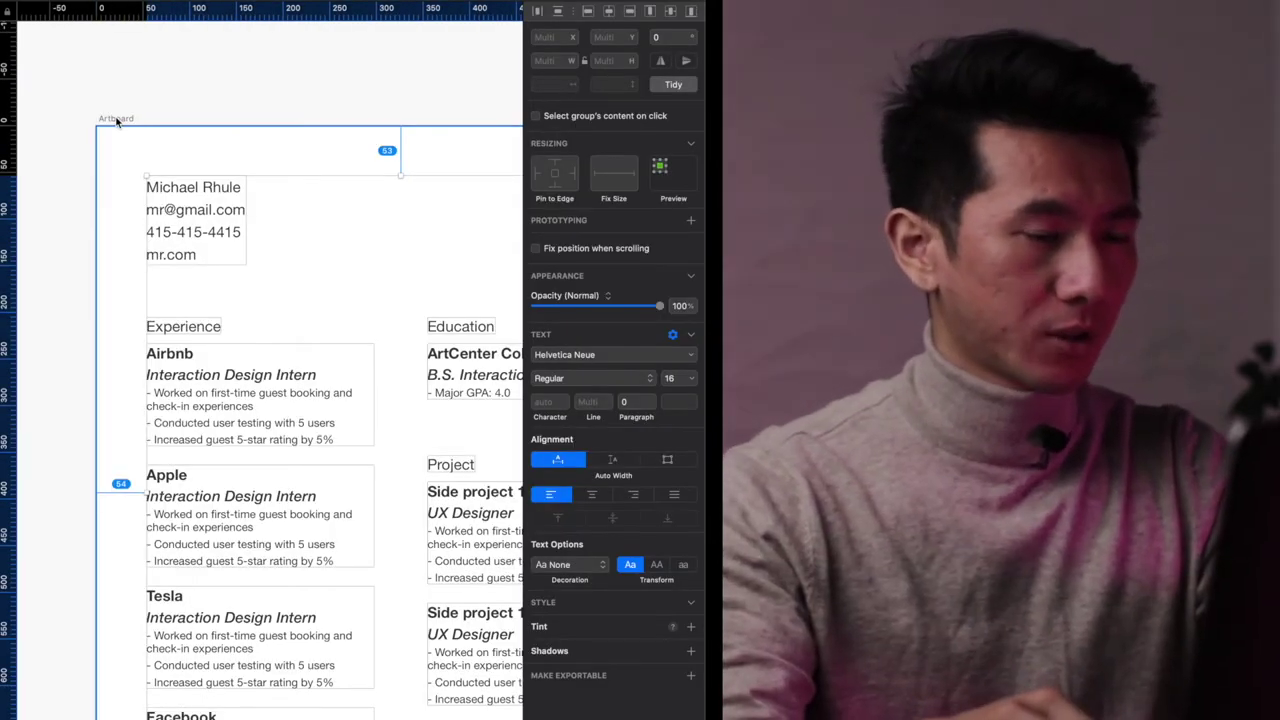
key(Up)
key(Up)
key(Up)
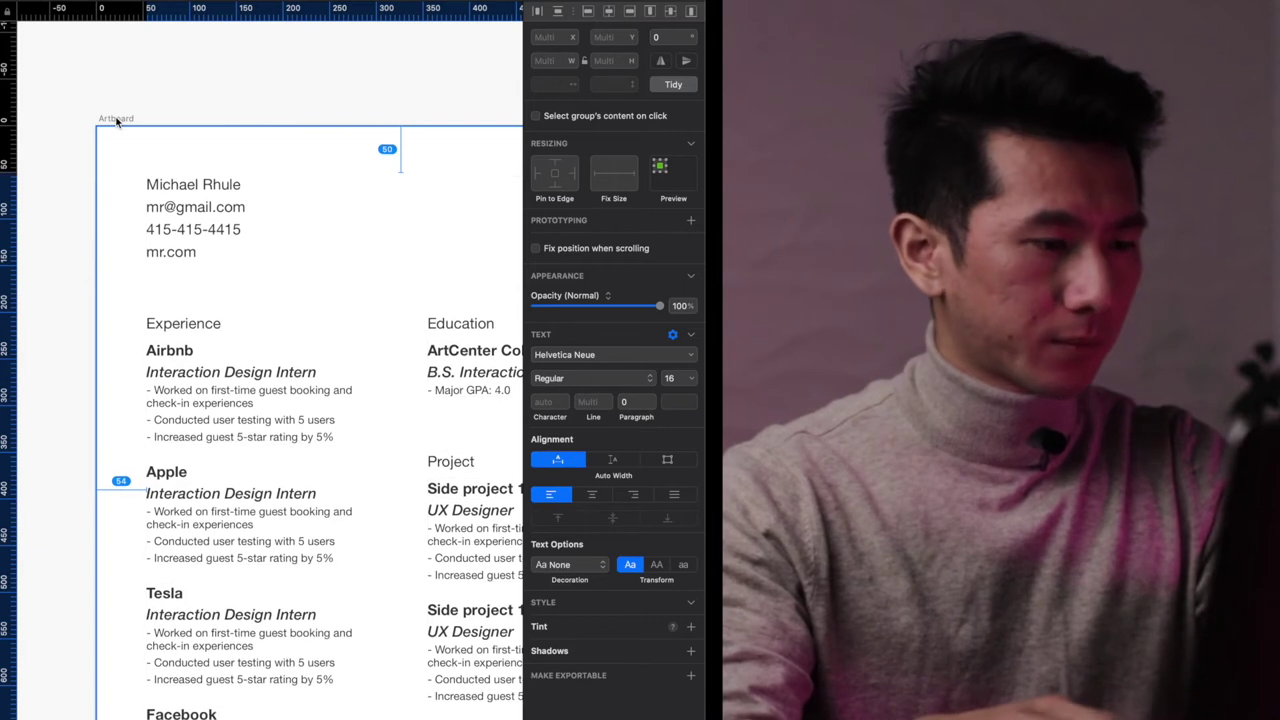
key(Left)
key(Left)
key(Left)
scroll(116, 120, down, 5)
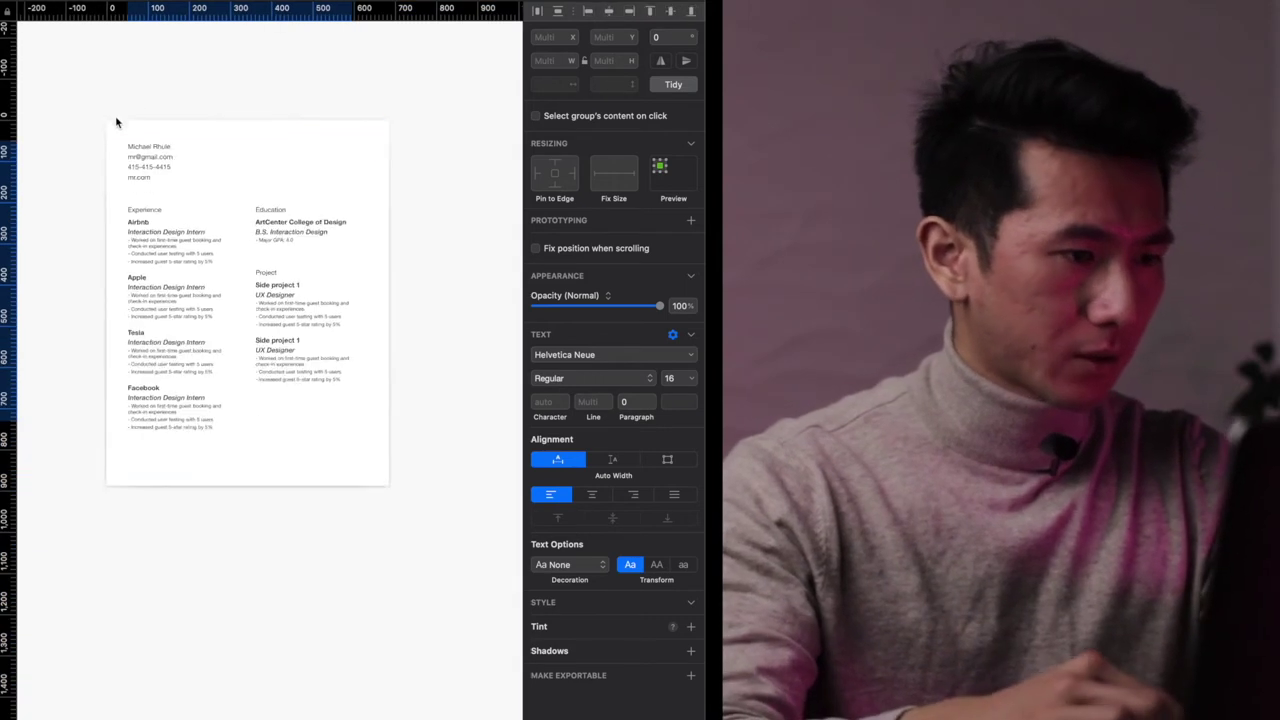
- Drag the artboard's corner inward so it hugs the resume content
click(129, 466)
scroll(129, 466, up, 5)
click(197, 354)
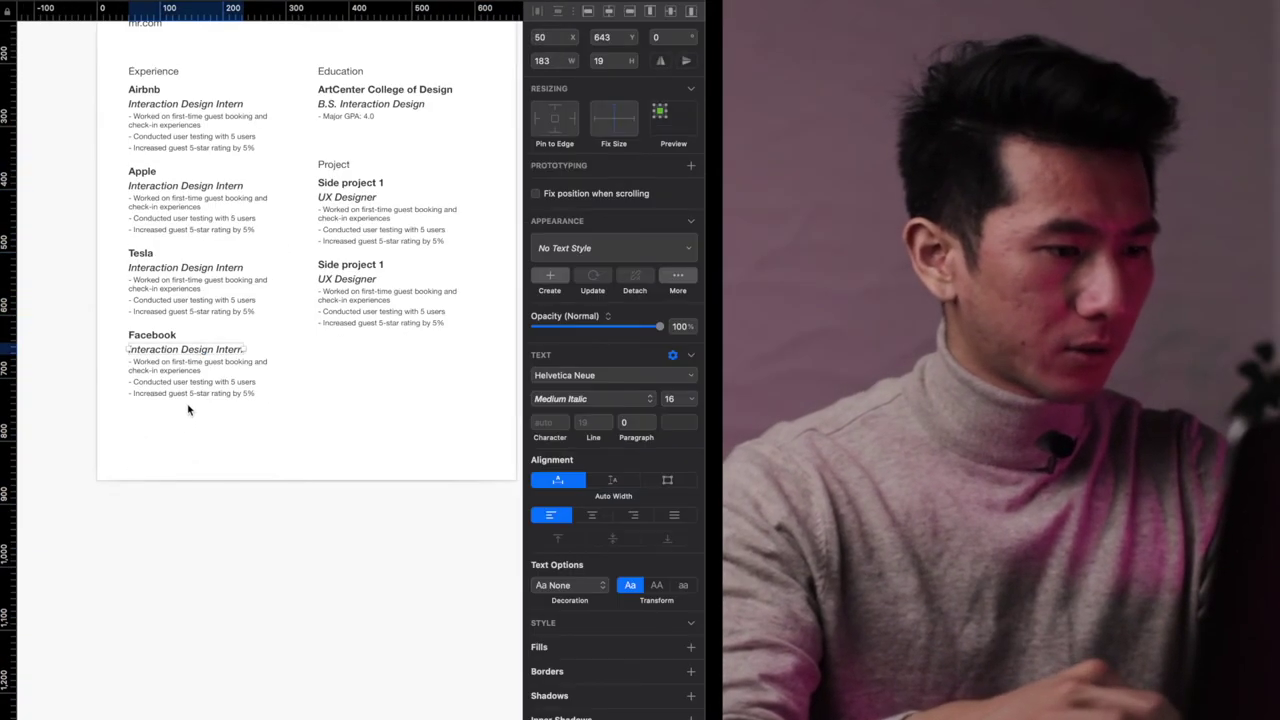
click(189, 409)
click(183, 380)
scroll(193, 455, down, 5)
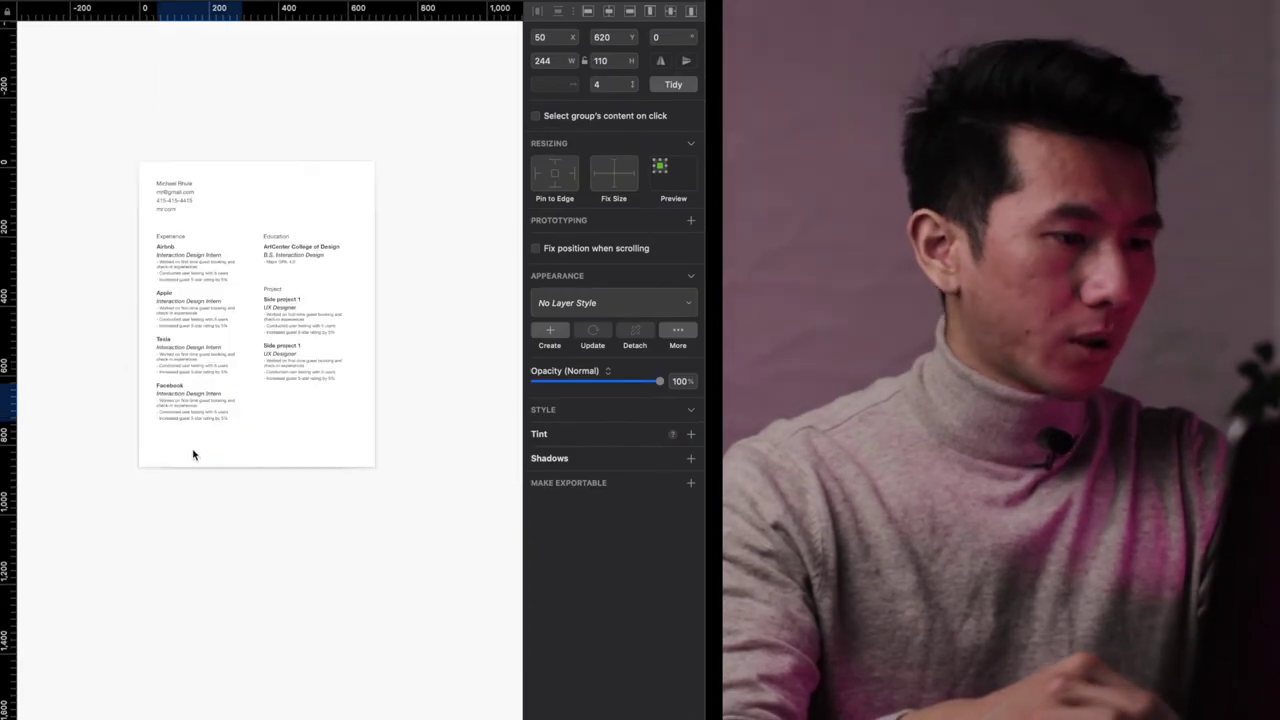
click(160, 186)
drag(364, 492, 346, 460)
scroll(173, 431, up, 3)
click(228, 449)
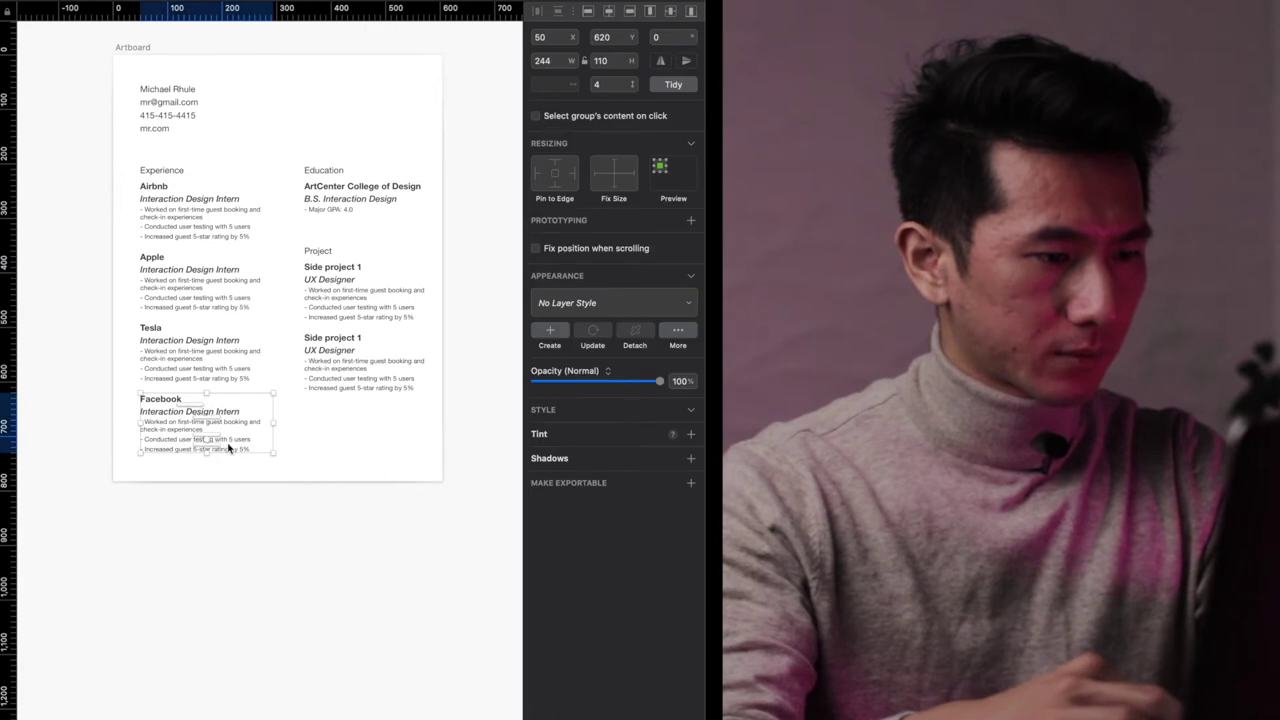
scroll(277, 466, up, 1)
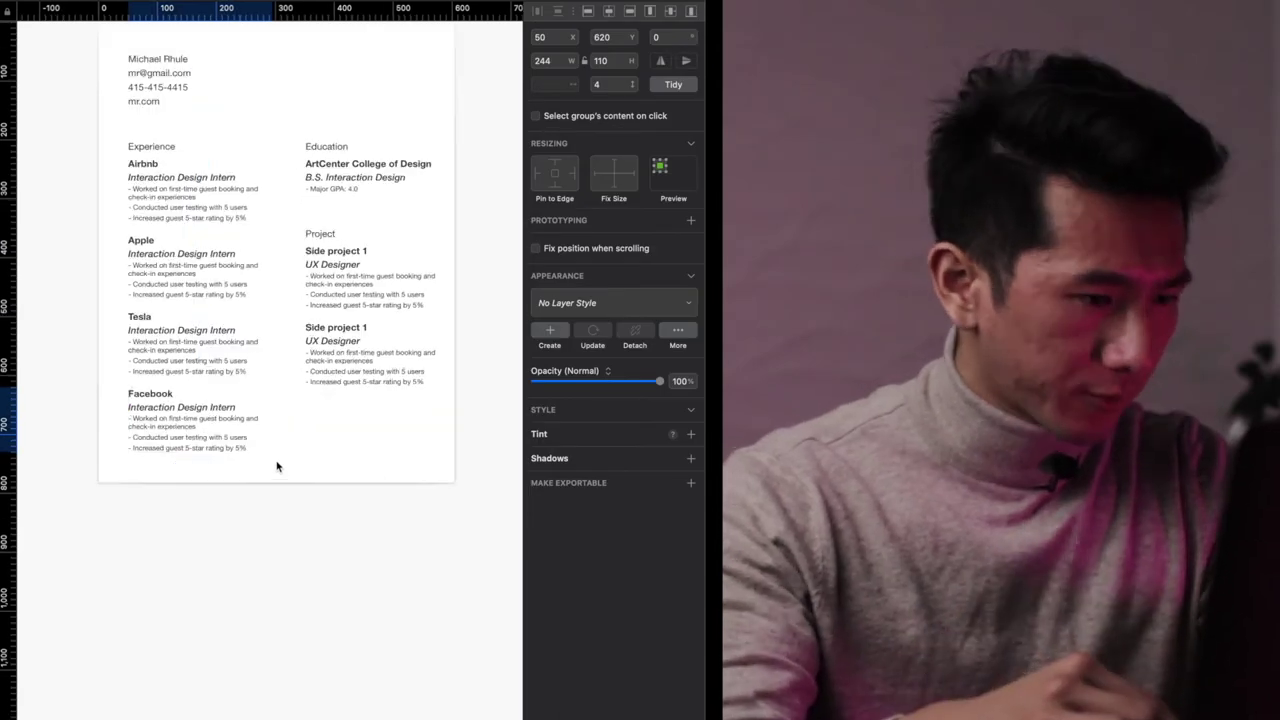
click(330, 460)
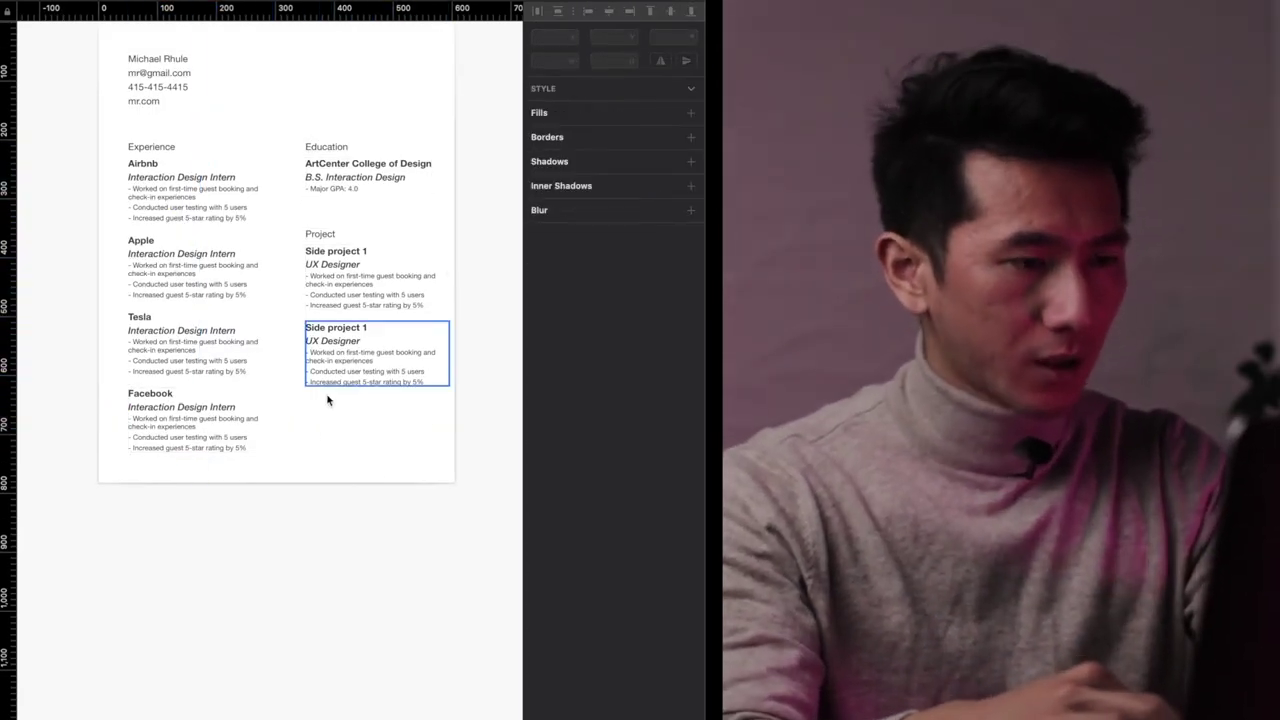
- Nudge the Education and Project column 7 px left, from x 351 to 344
click(386, 338)
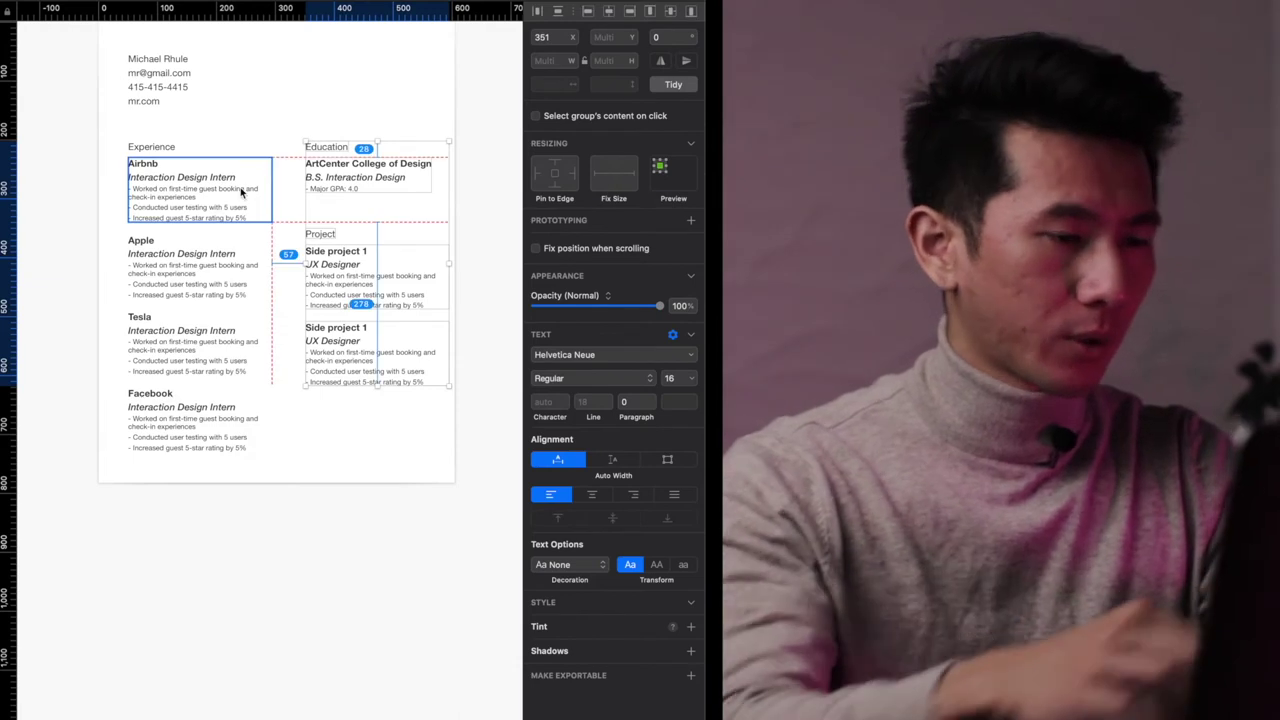
key(Left)
key(Left)
key(Left)
key(Left)
key(Left)
key(Left)
key(Left)
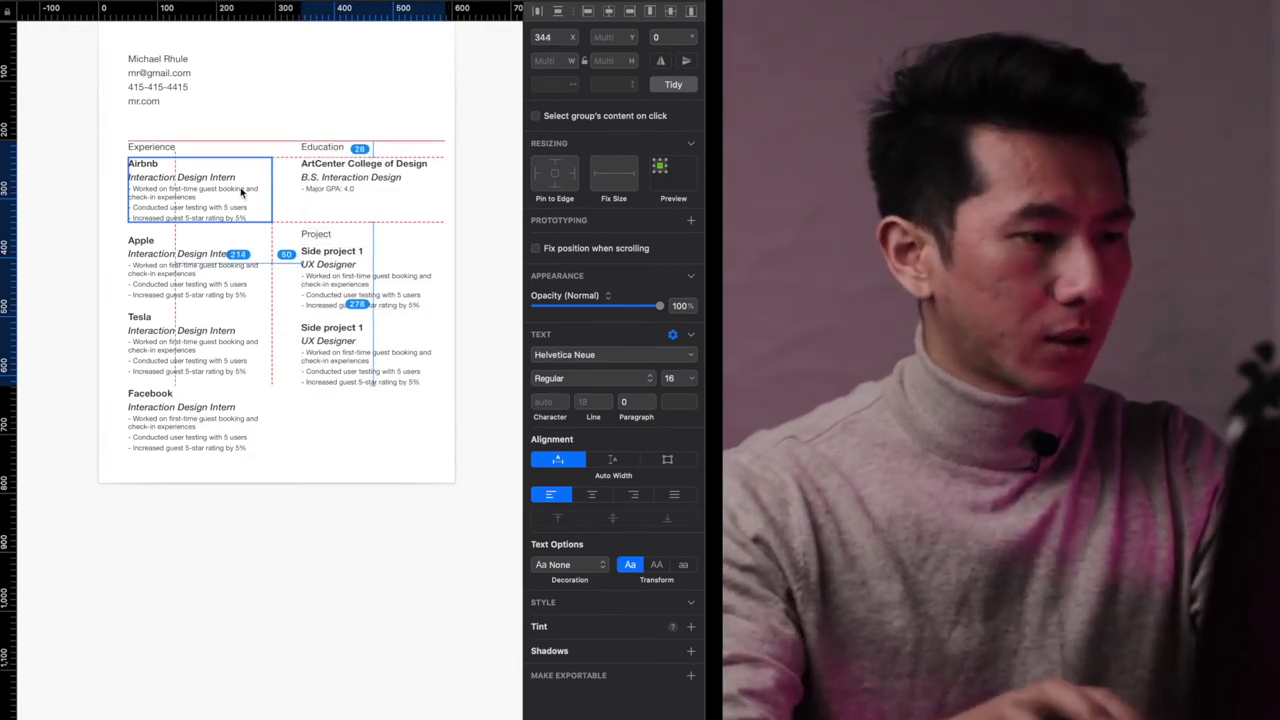
key(Escape)
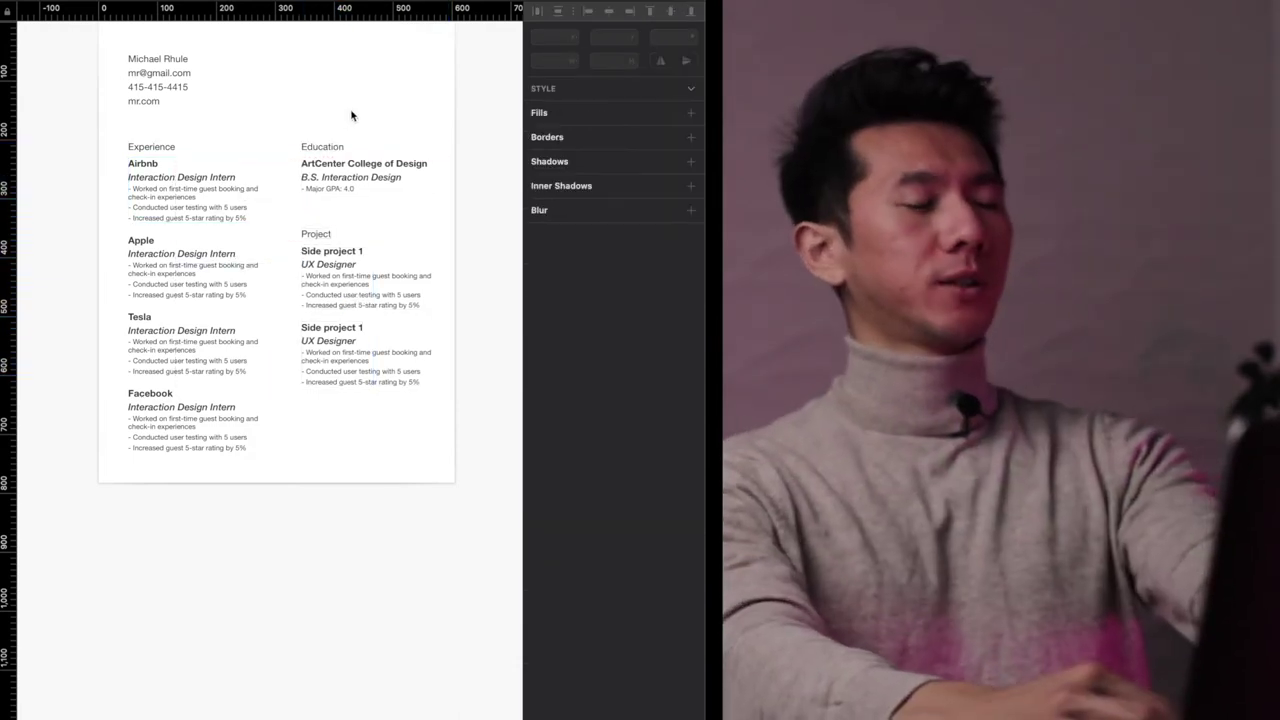
key(super+minus)
key(super+plus)
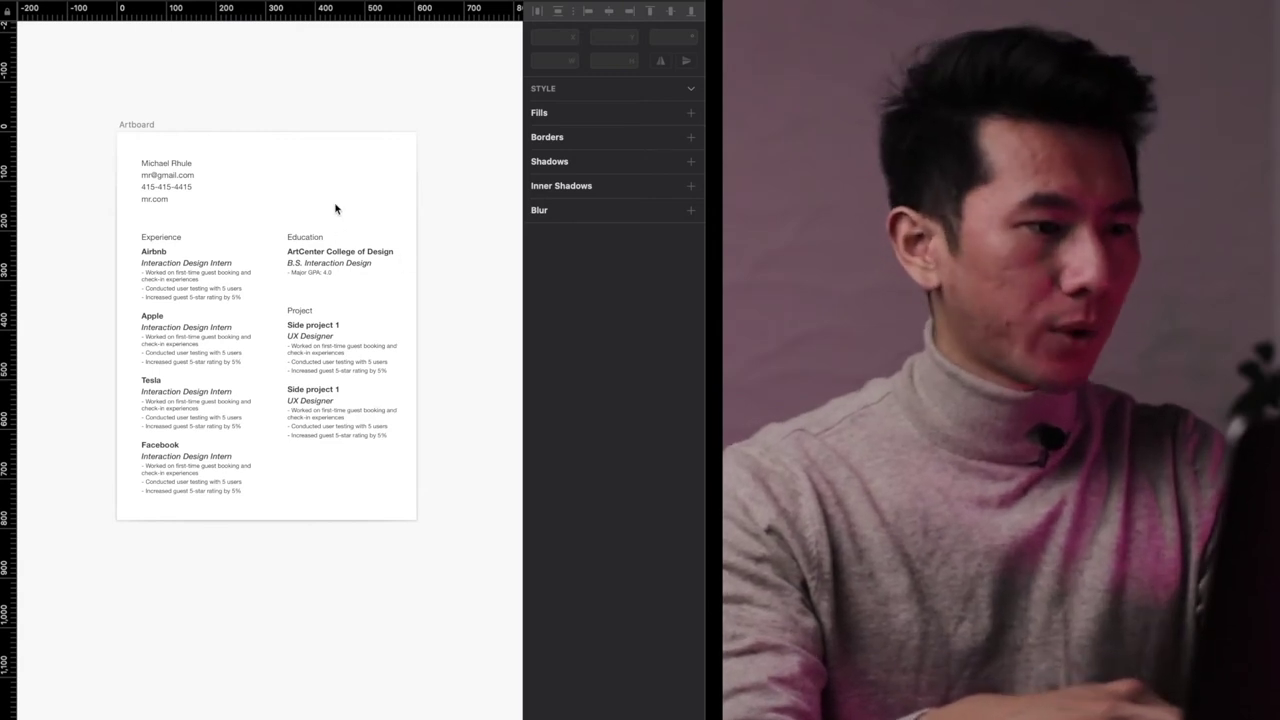
- Enlarge the artboard to 623 × 806
click(330, 275)
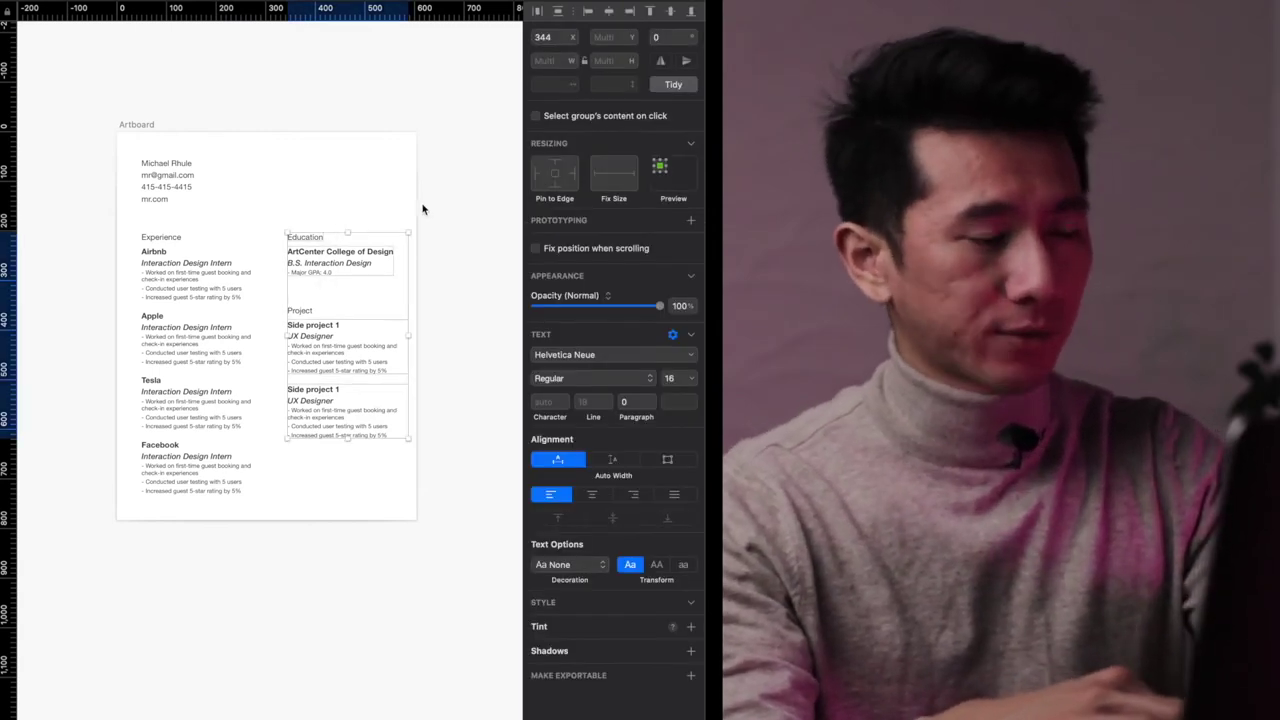
click(171, 118)
click(137, 124)
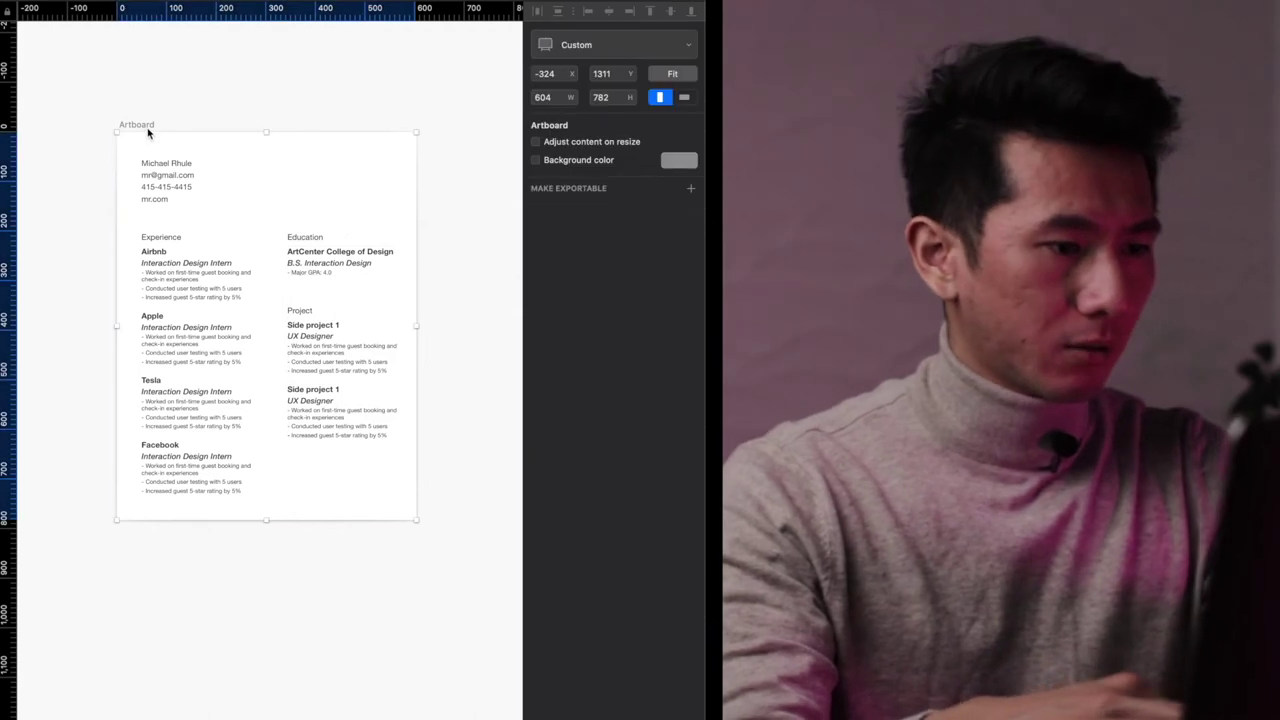
drag(417, 523, 426, 532)
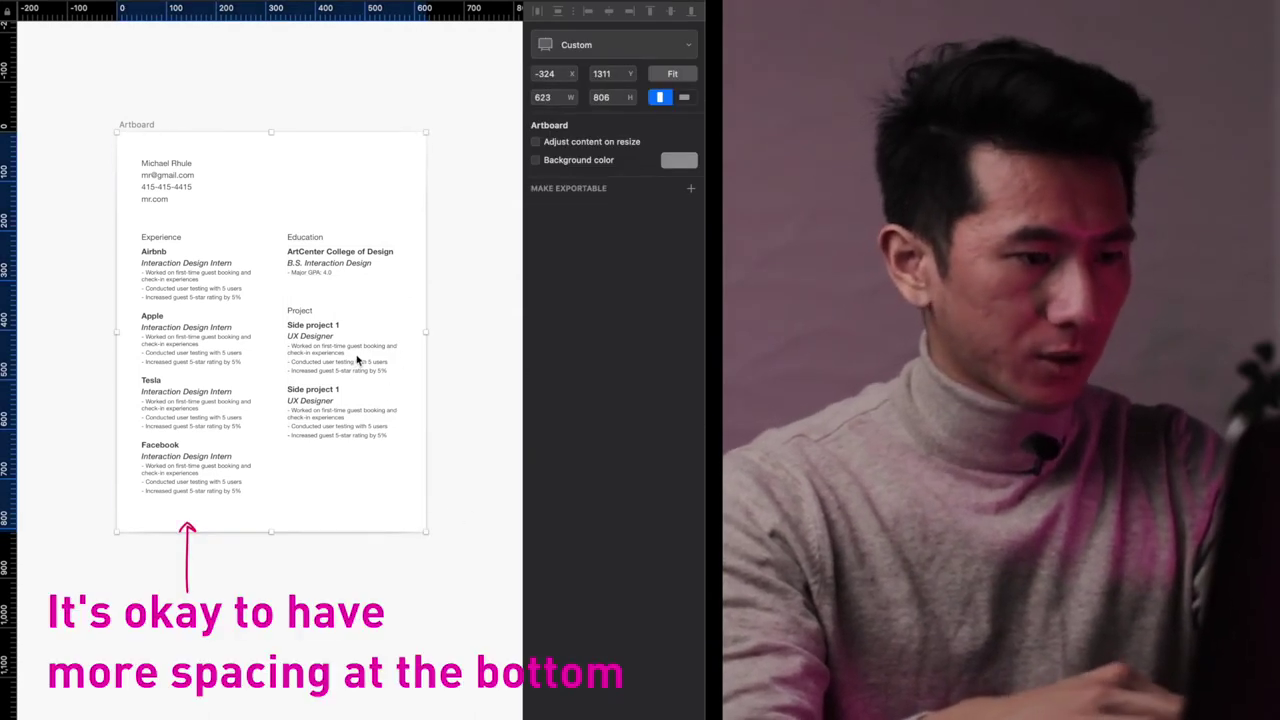
- Shift the Education and Project column 20 px left to X 324
drag(490, 158, 322, 440)
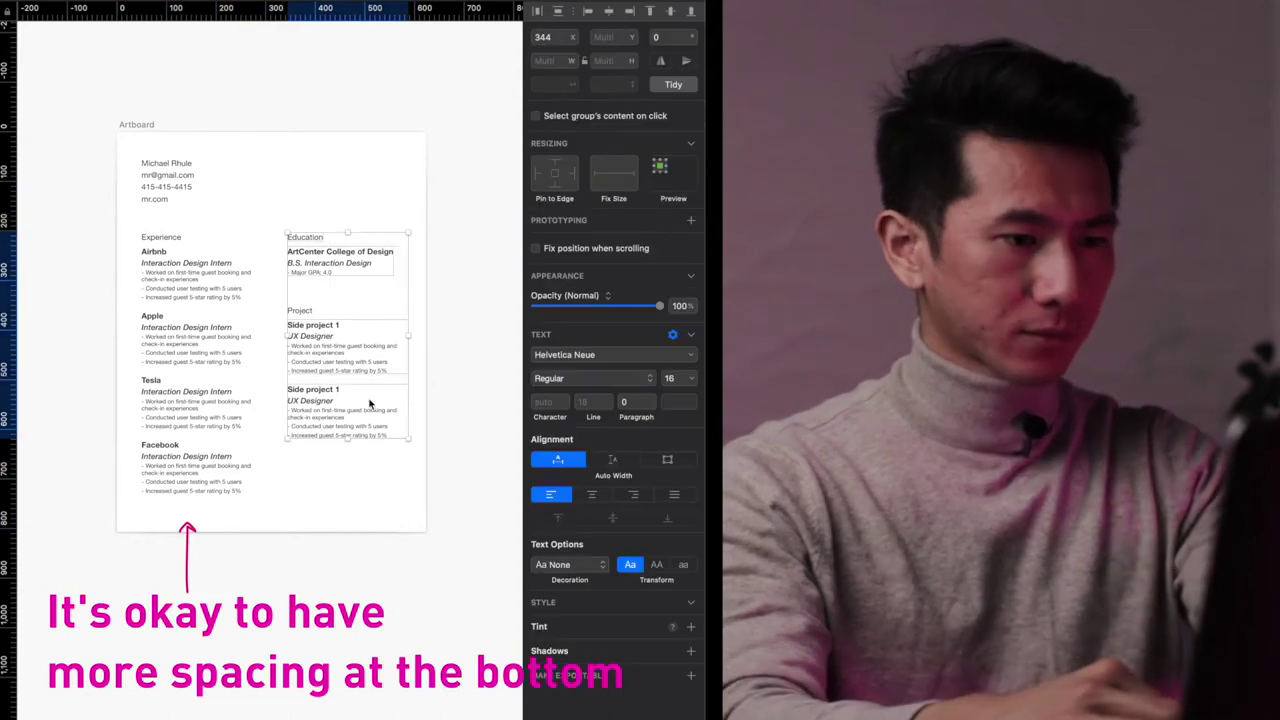
key(alt)
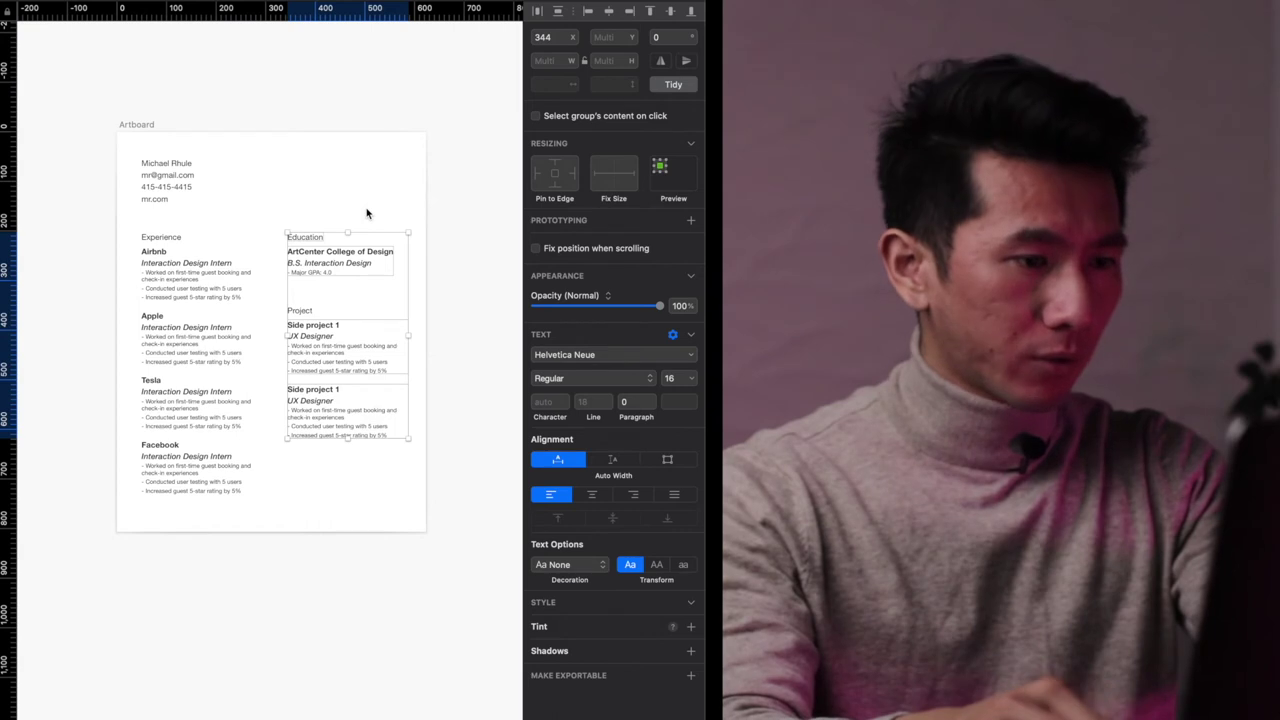
scroll(366, 213, up, 3)
key(shift+Left)
key(shift+Left)
scroll(350, 575, down, 3)
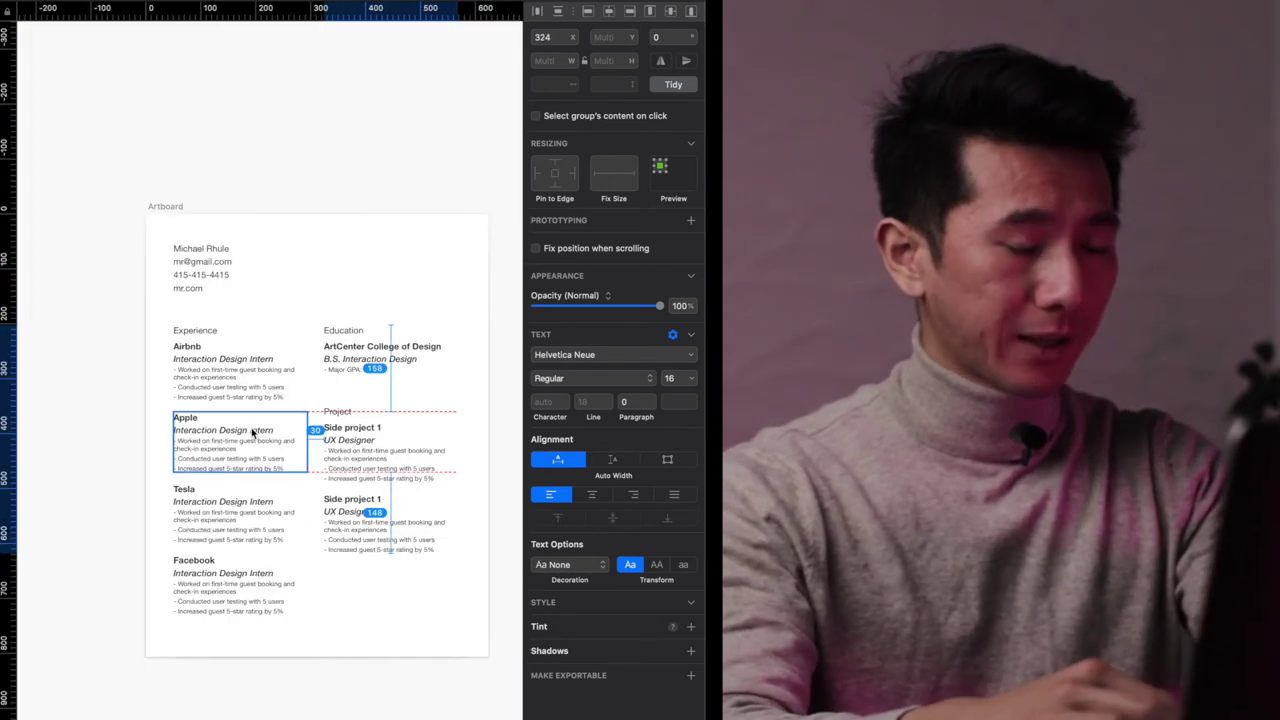
key(alt)
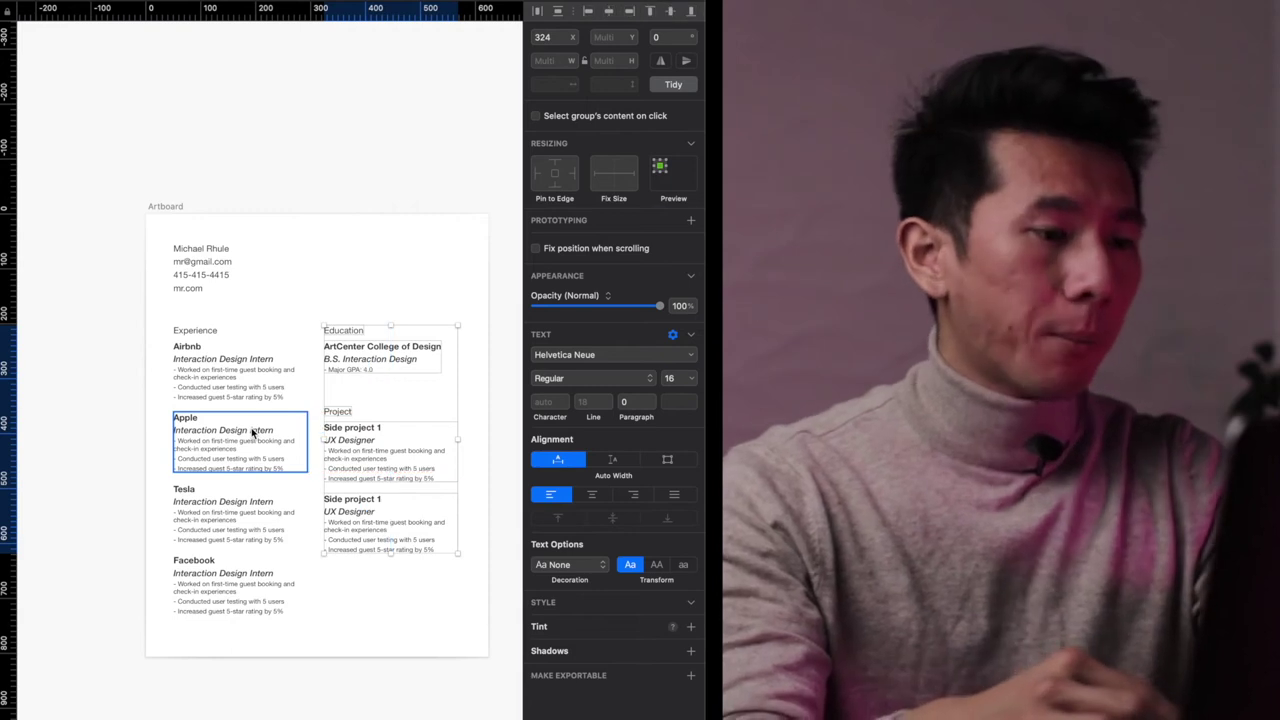
scroll(251, 427, up, 3)
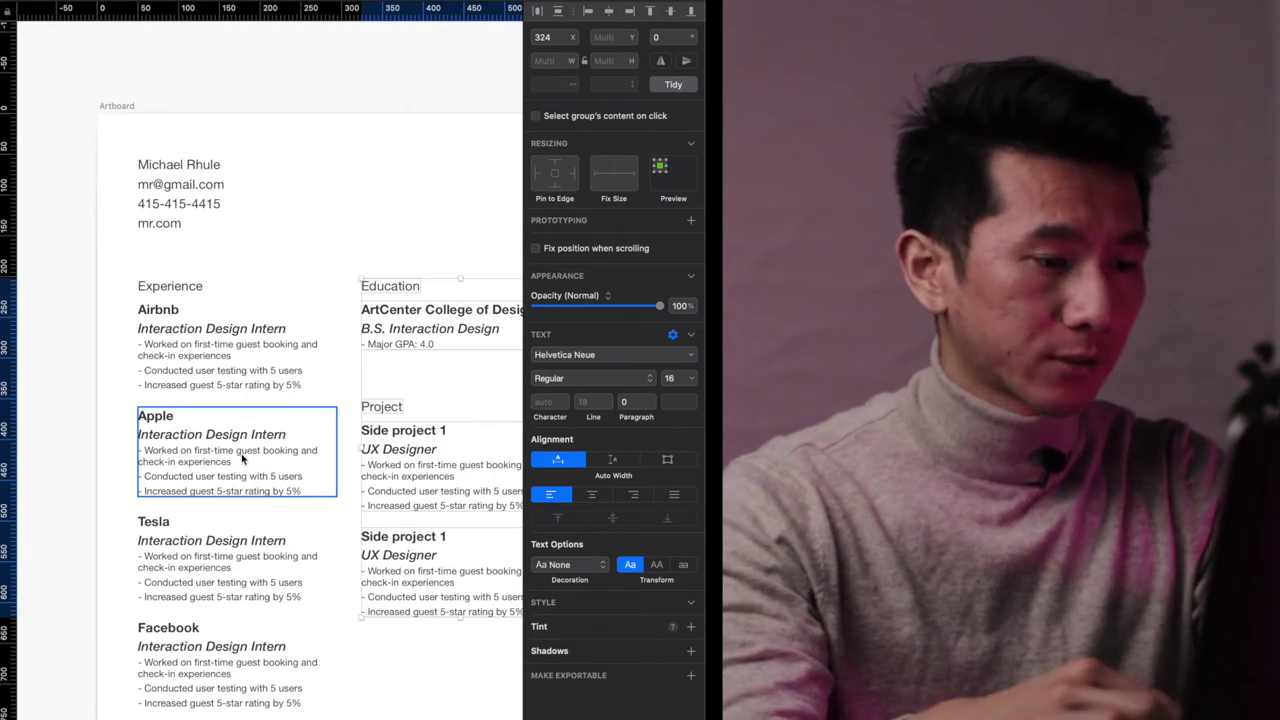
double_click(324, 459)
scroll(345, 460, up, 3)
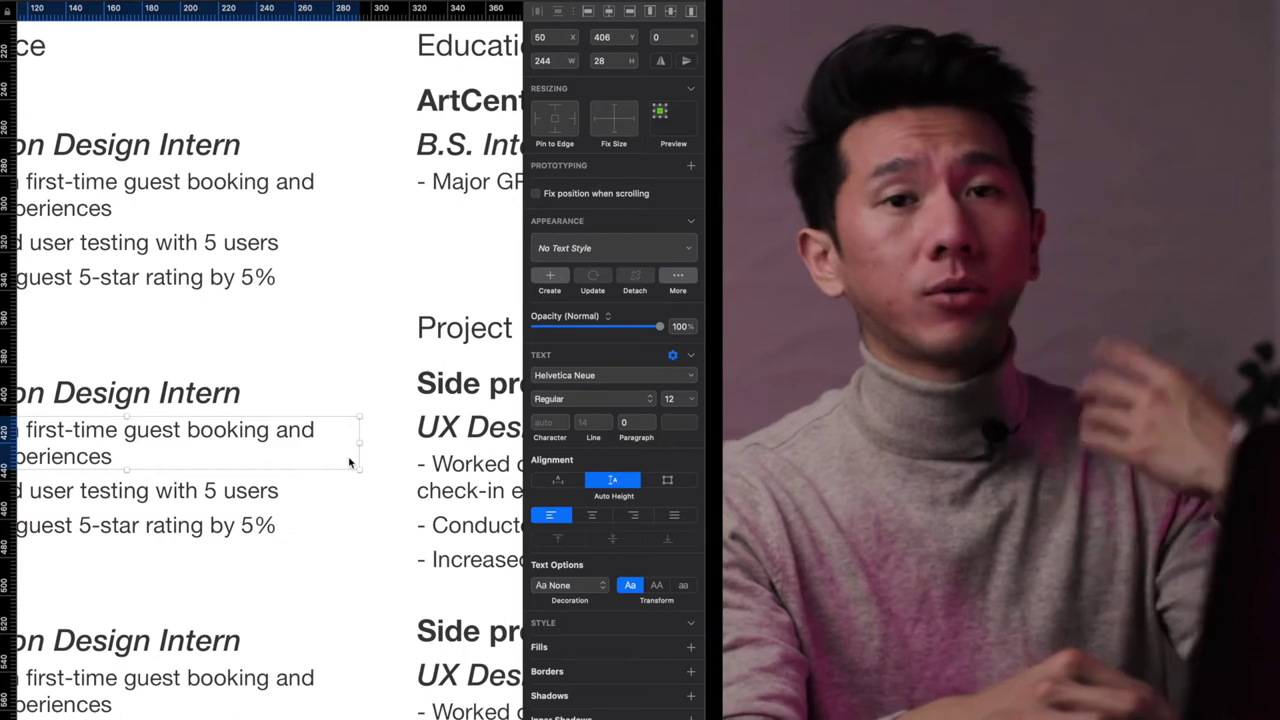
scroll(349, 462, down, 3)
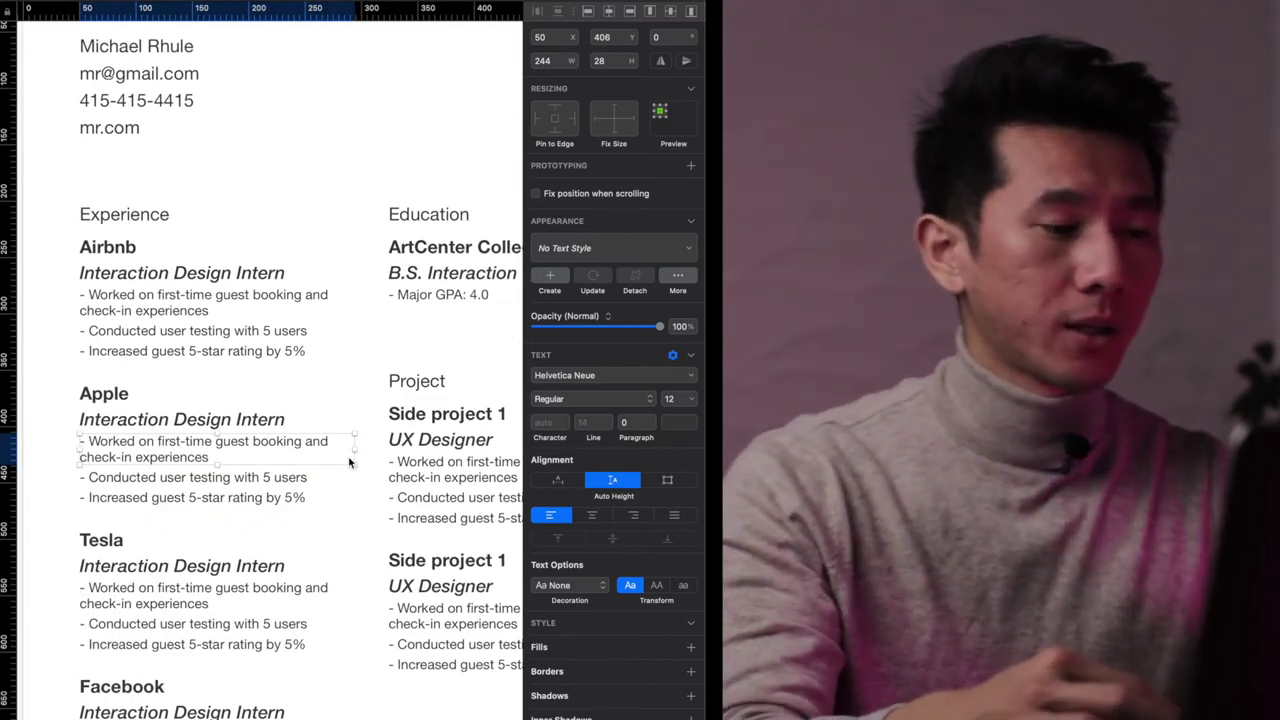
scroll(383, 355, down, 3)
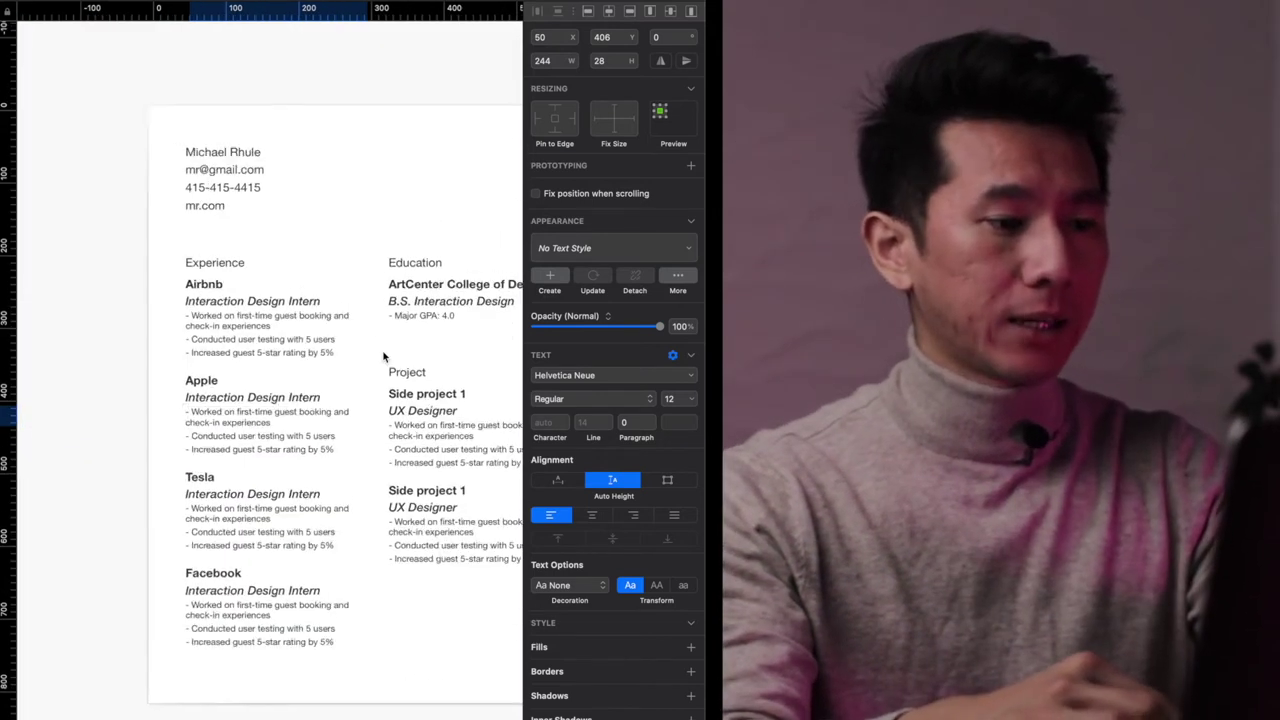
click(368, 295)
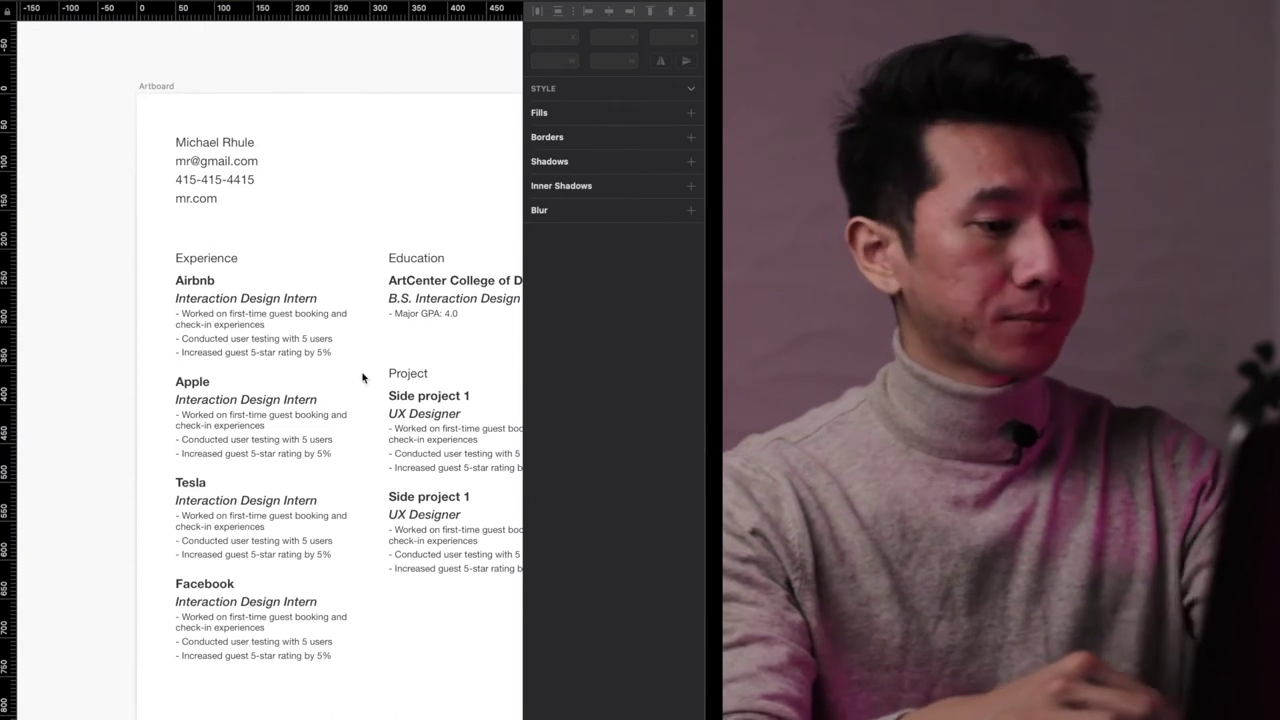
scroll(366, 335, down, 4)
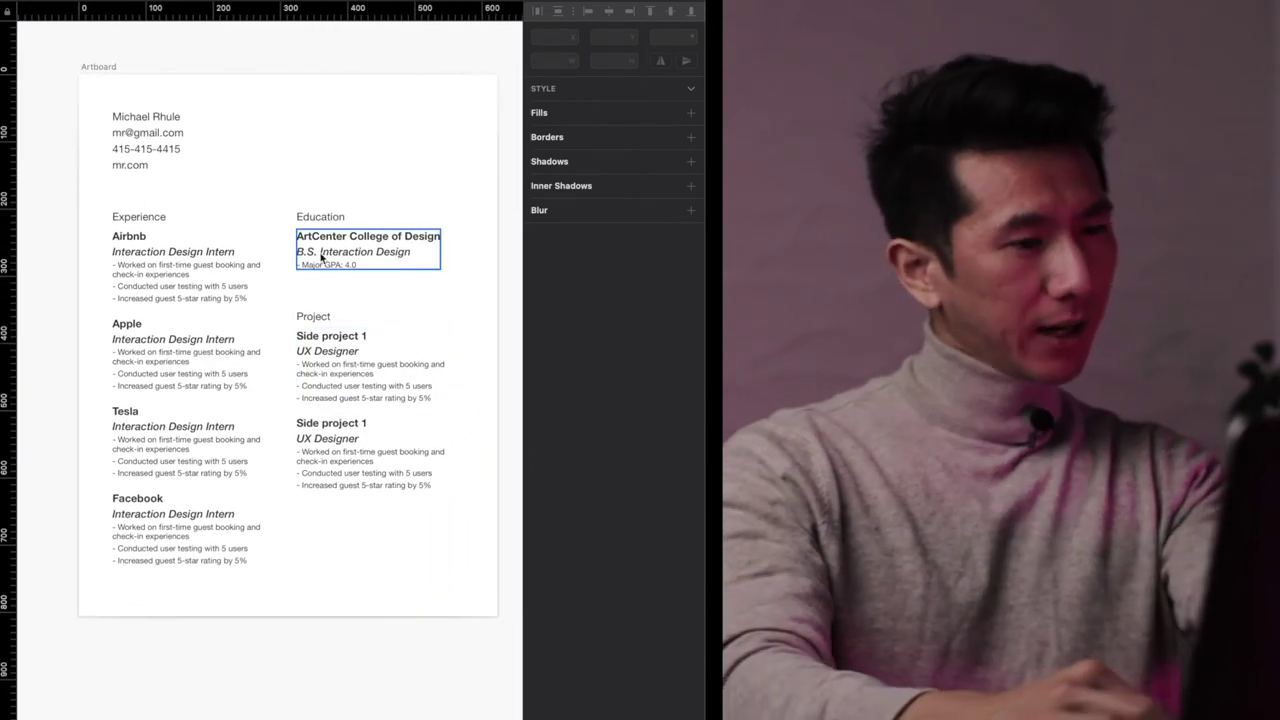
- Measure the column gutter with a temporary grey block, then delete the block
drag(79, 215, 279, 457)
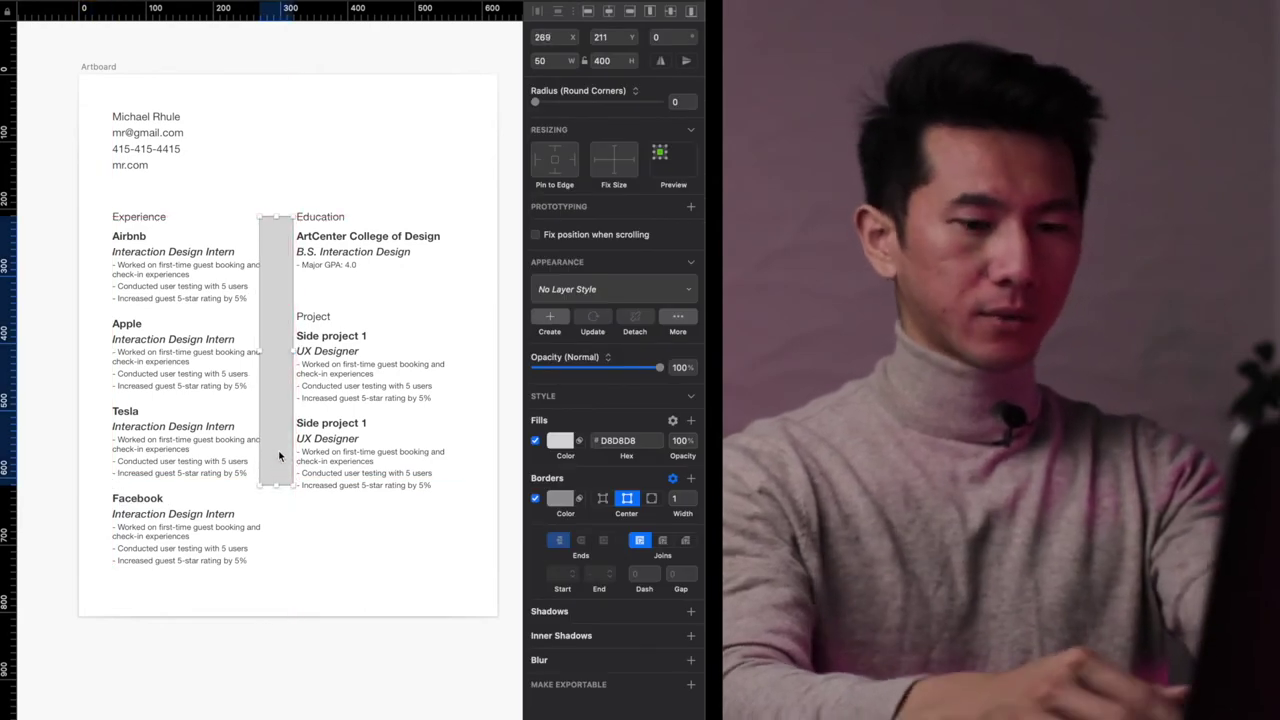
key(Delete)
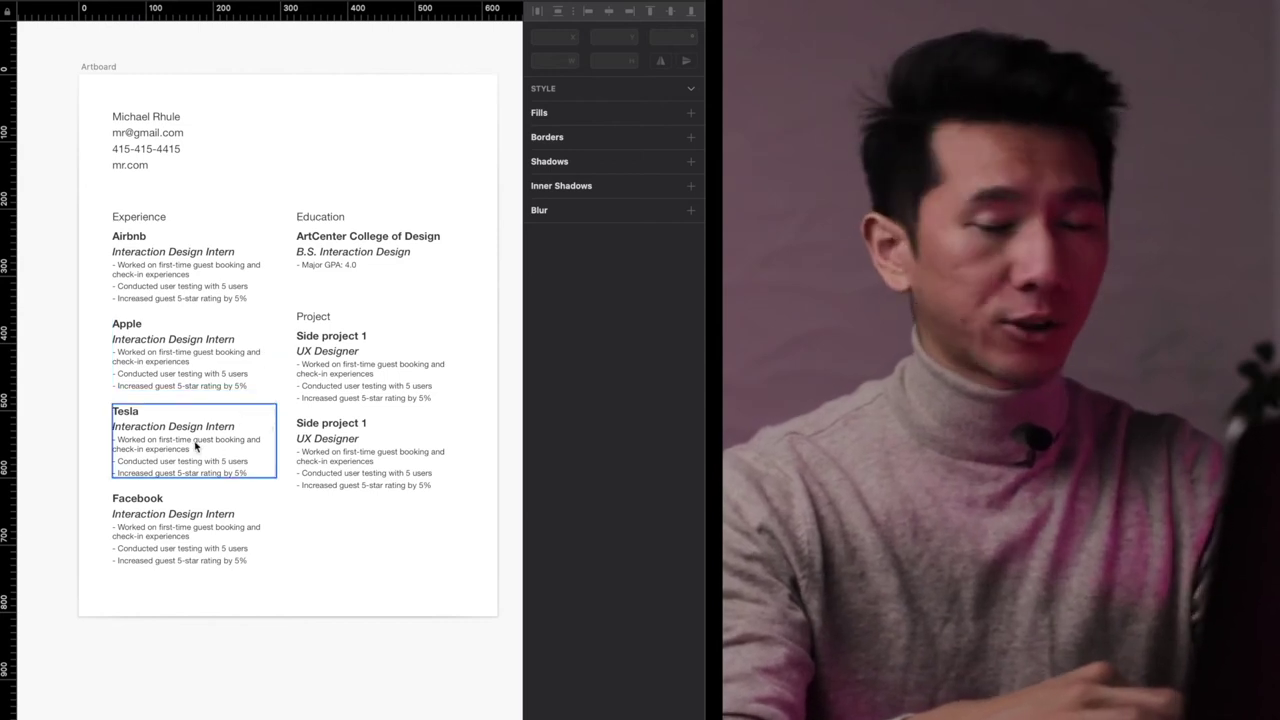
drag(330, 515, 339, 130)
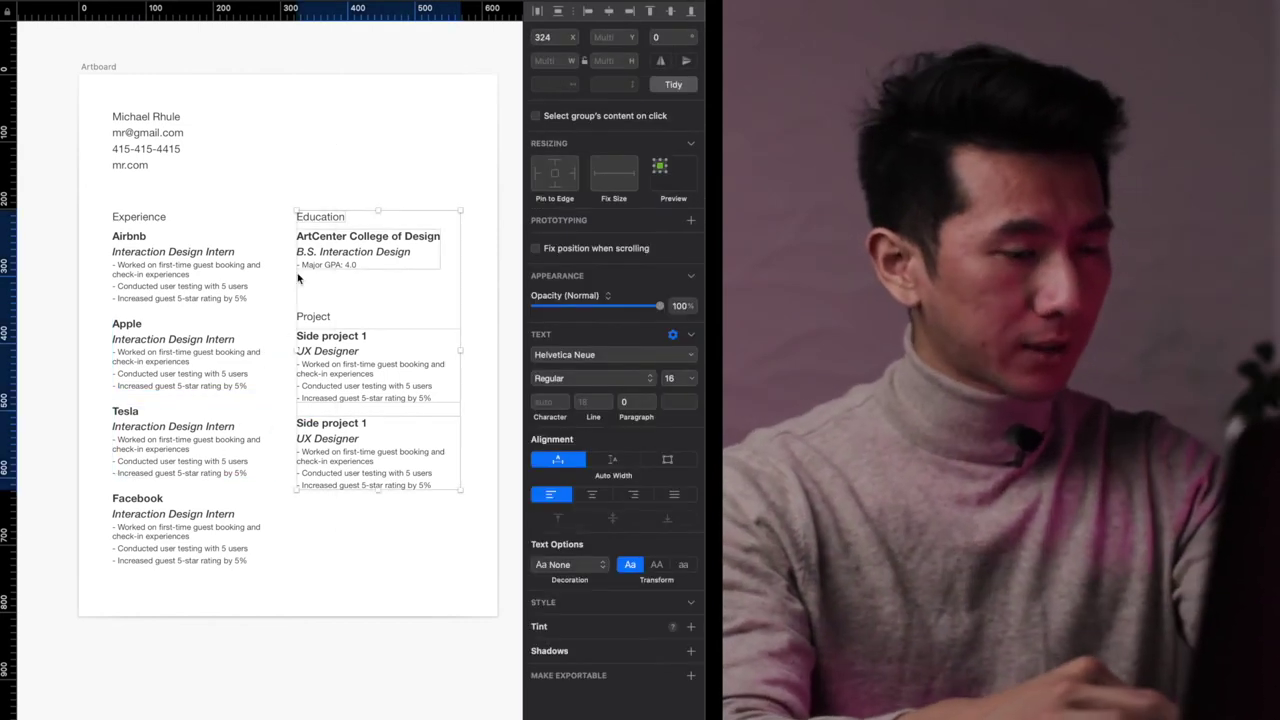
- Select the artboard and zoom to fit it in the view
scroll(245, 360, up, 3)
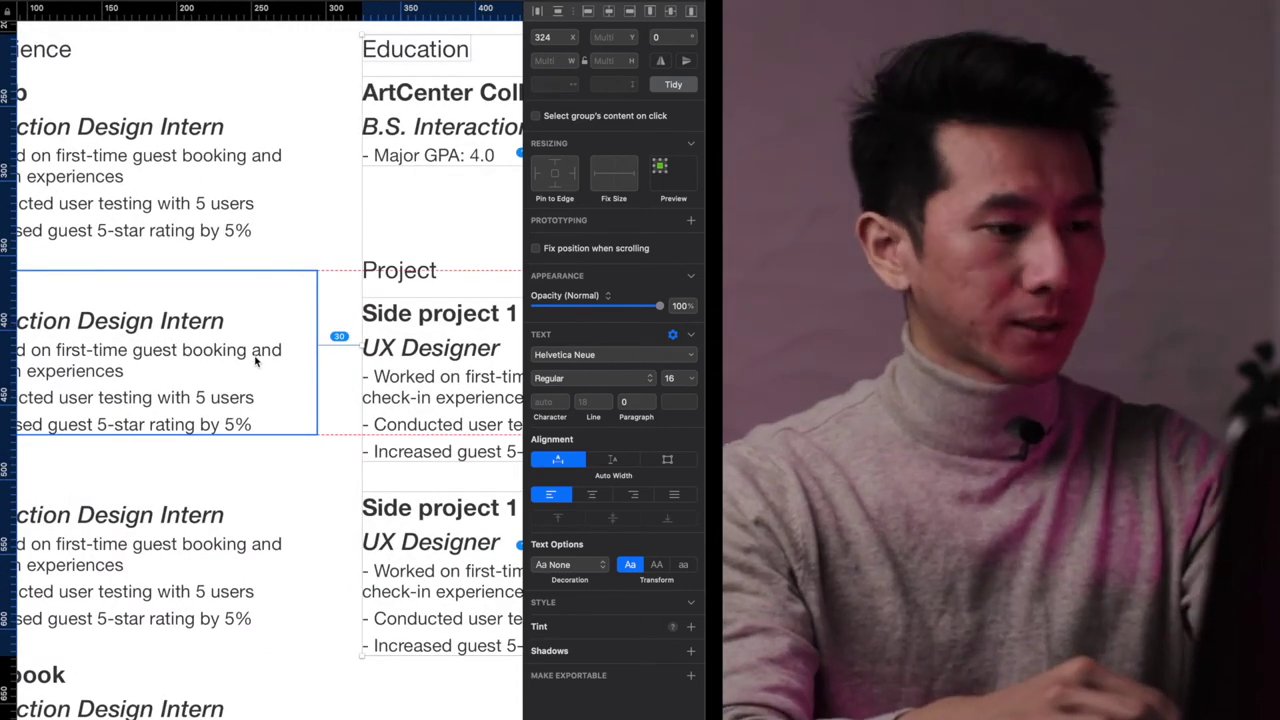
key(super+0)
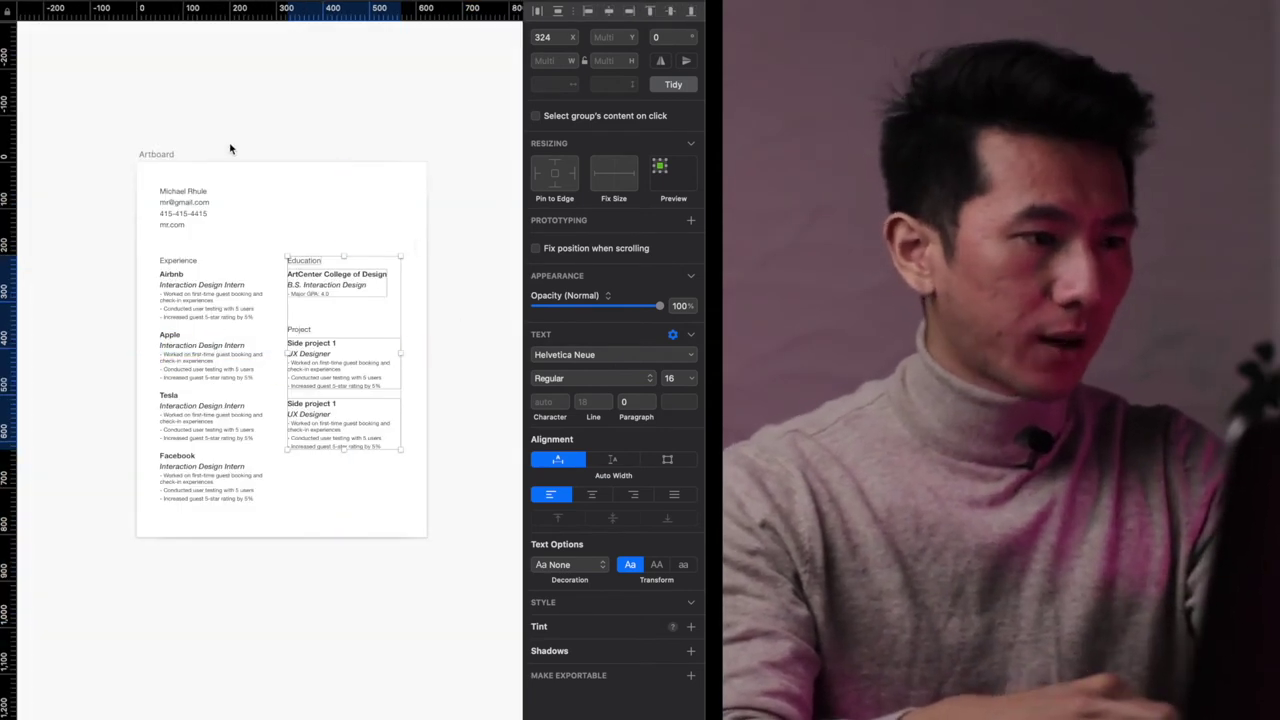
click(165, 155)
click(443, 531)
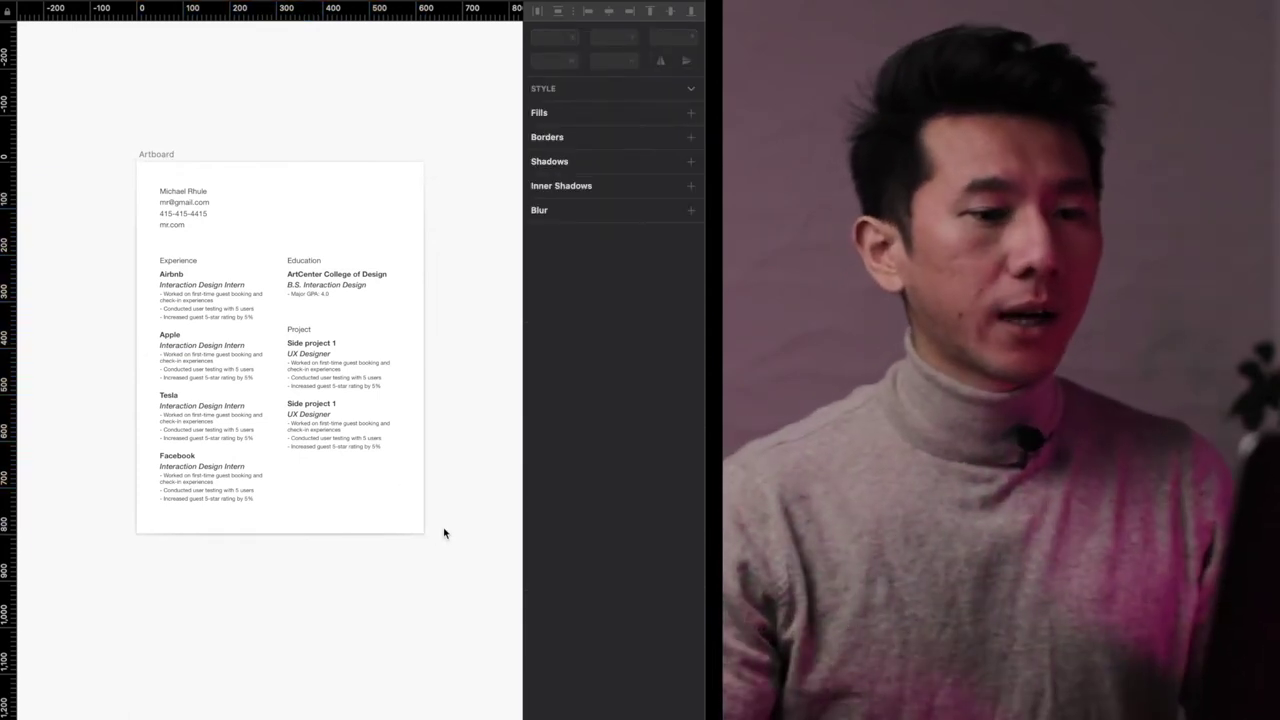
click(165, 155)
key(super+2)
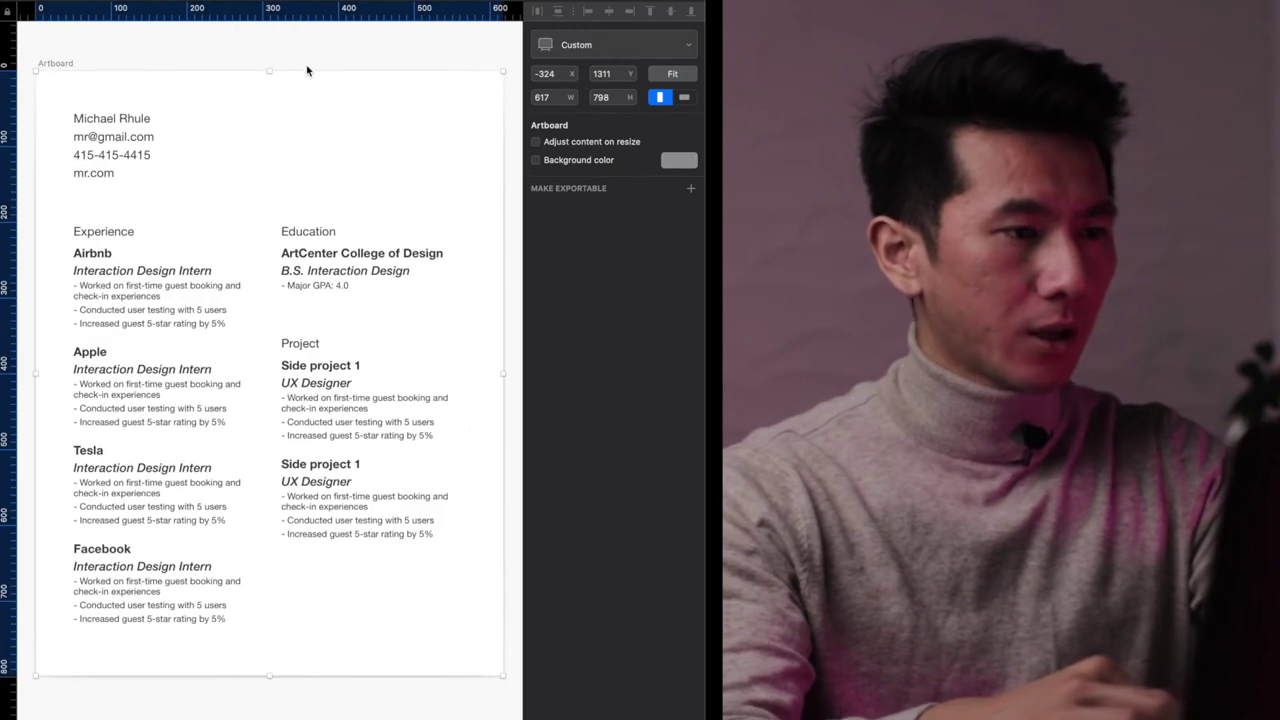
click(336, 53)
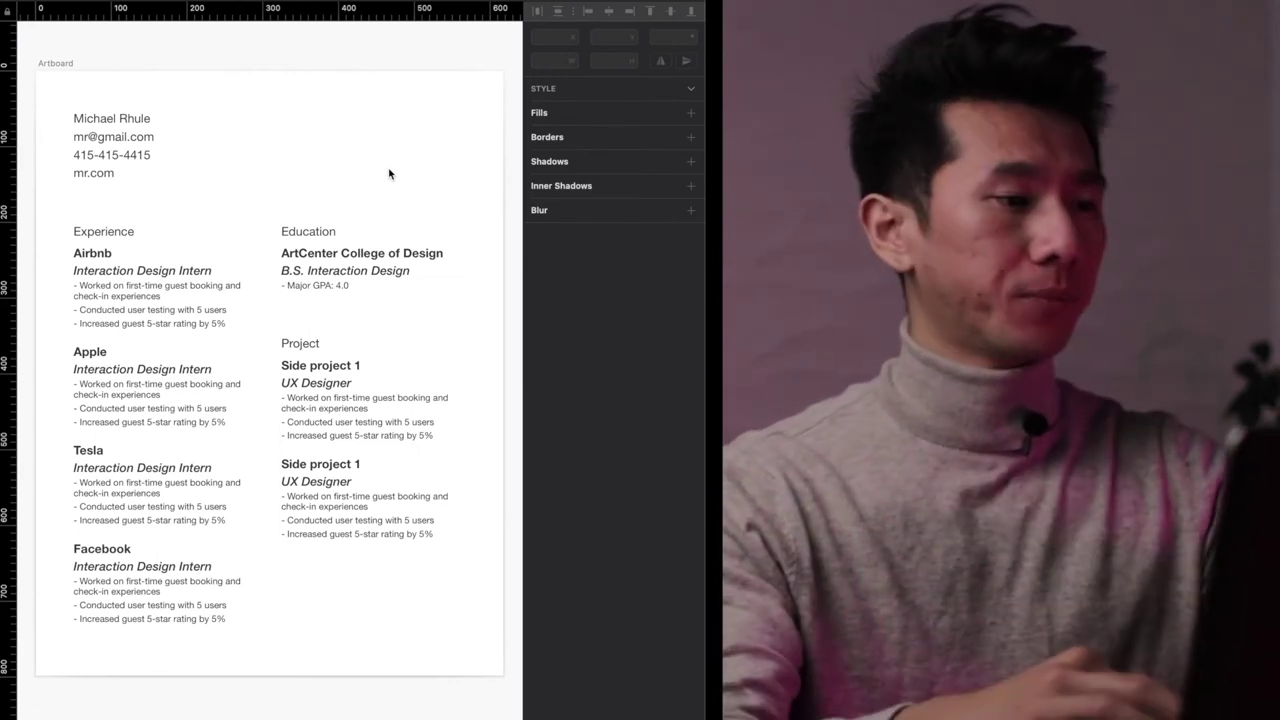
click(150, 146)
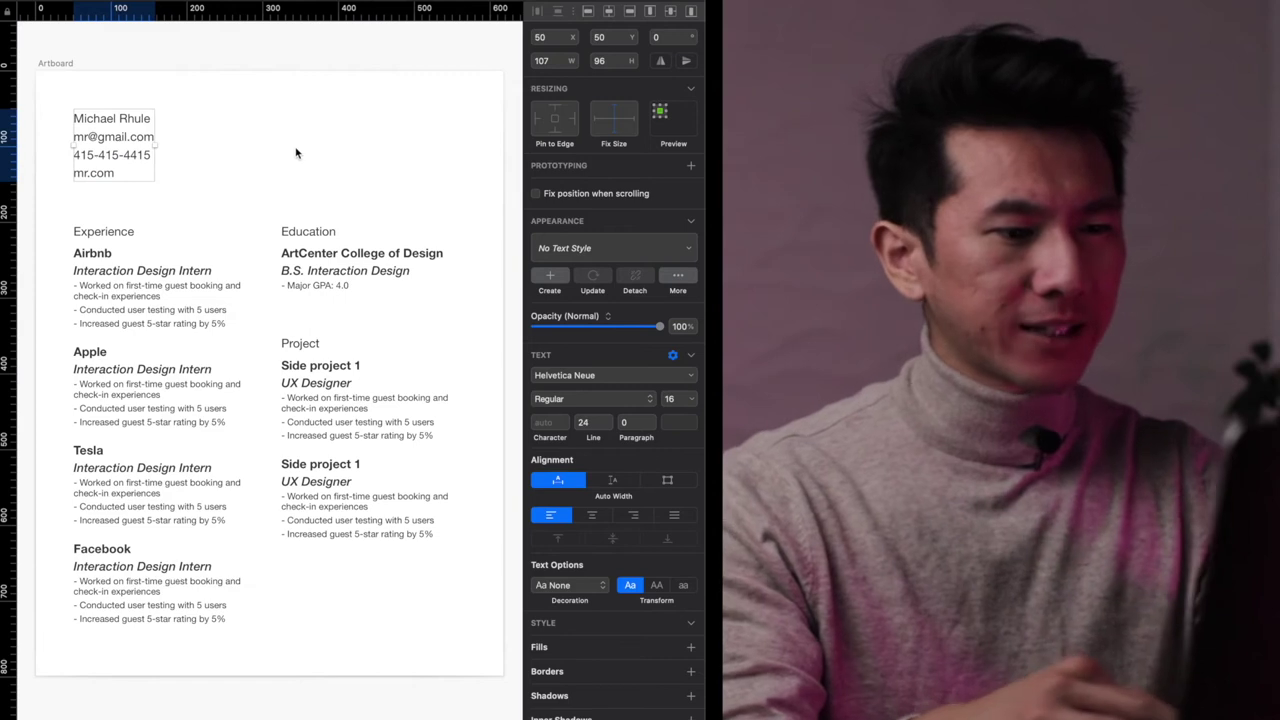
- Set the contact details text to Helvetica Neue Medium weight
click(618, 400)
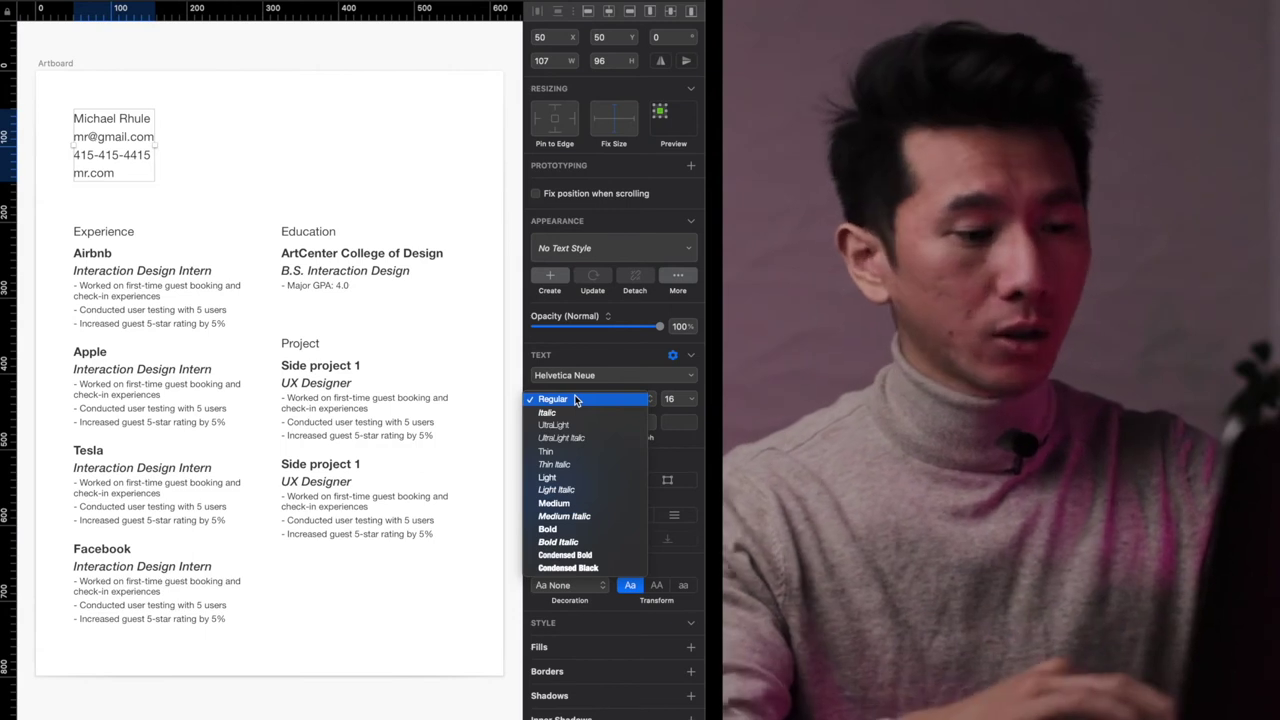
click(560, 503)
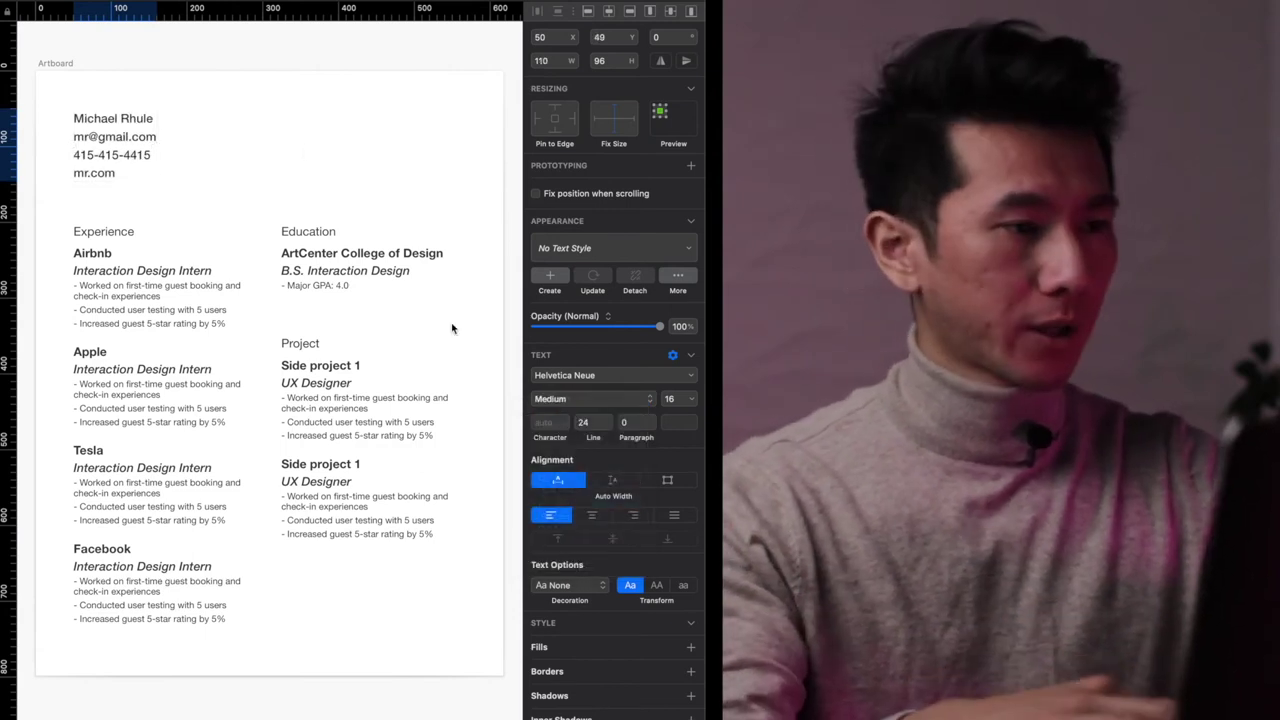
click(290, 99)
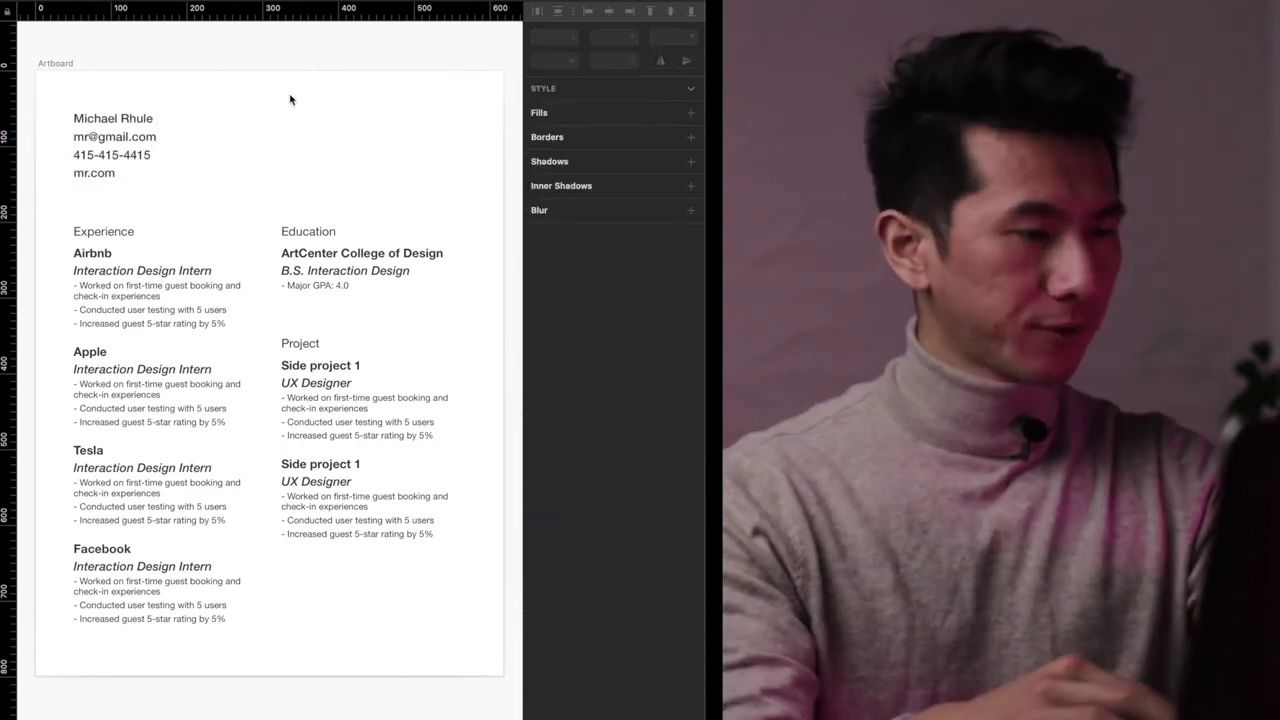
- Change the contact text's line height from 24 to 22
key(Tab)
click(599, 422)
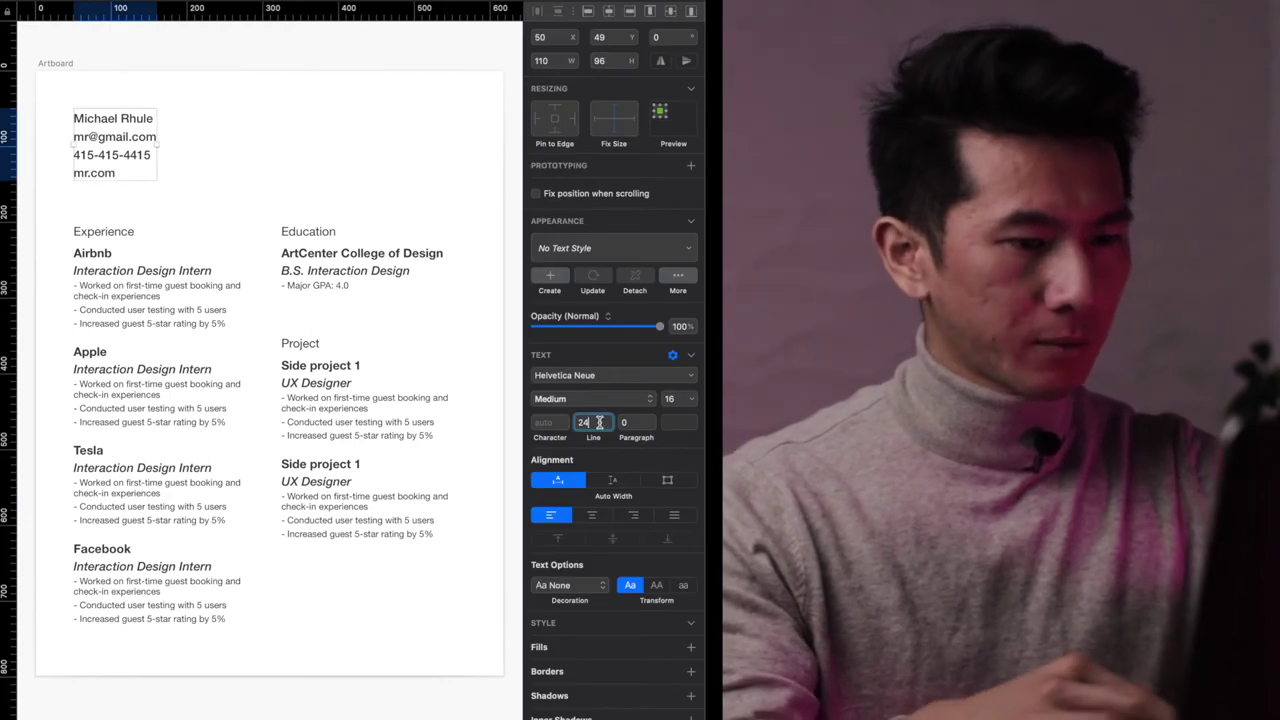
text(20)
key(Return)
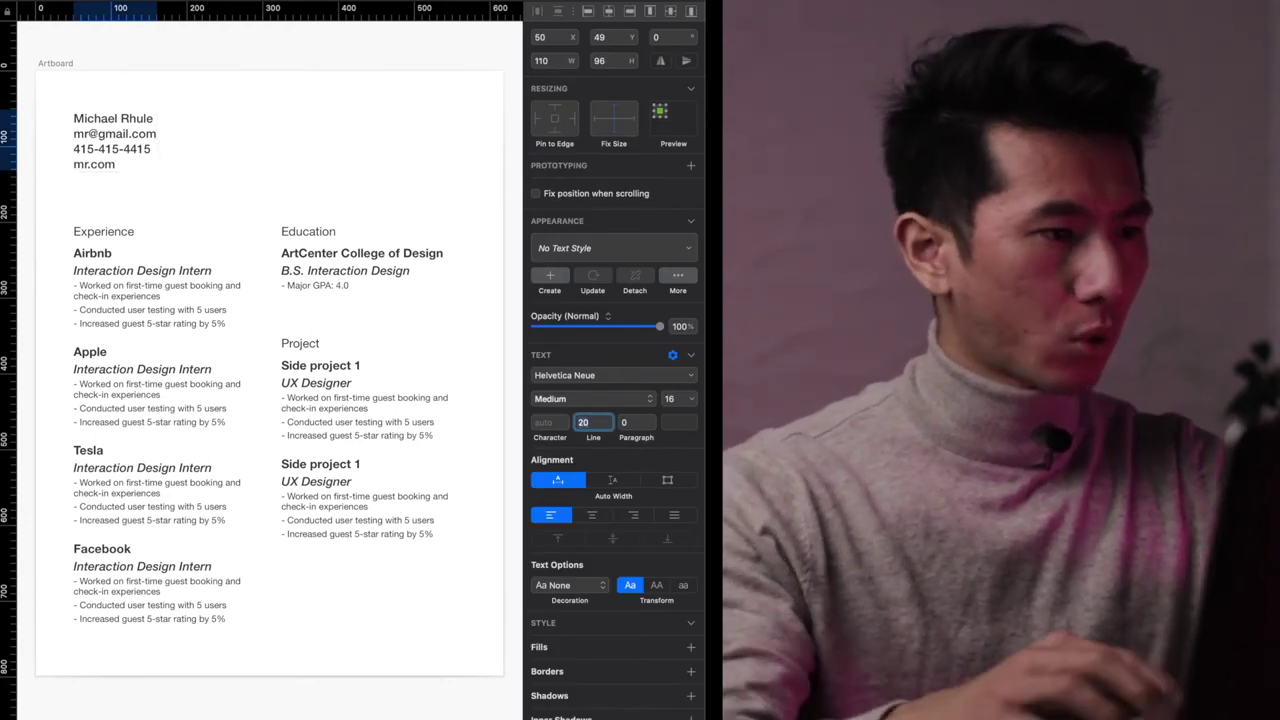
text(22)
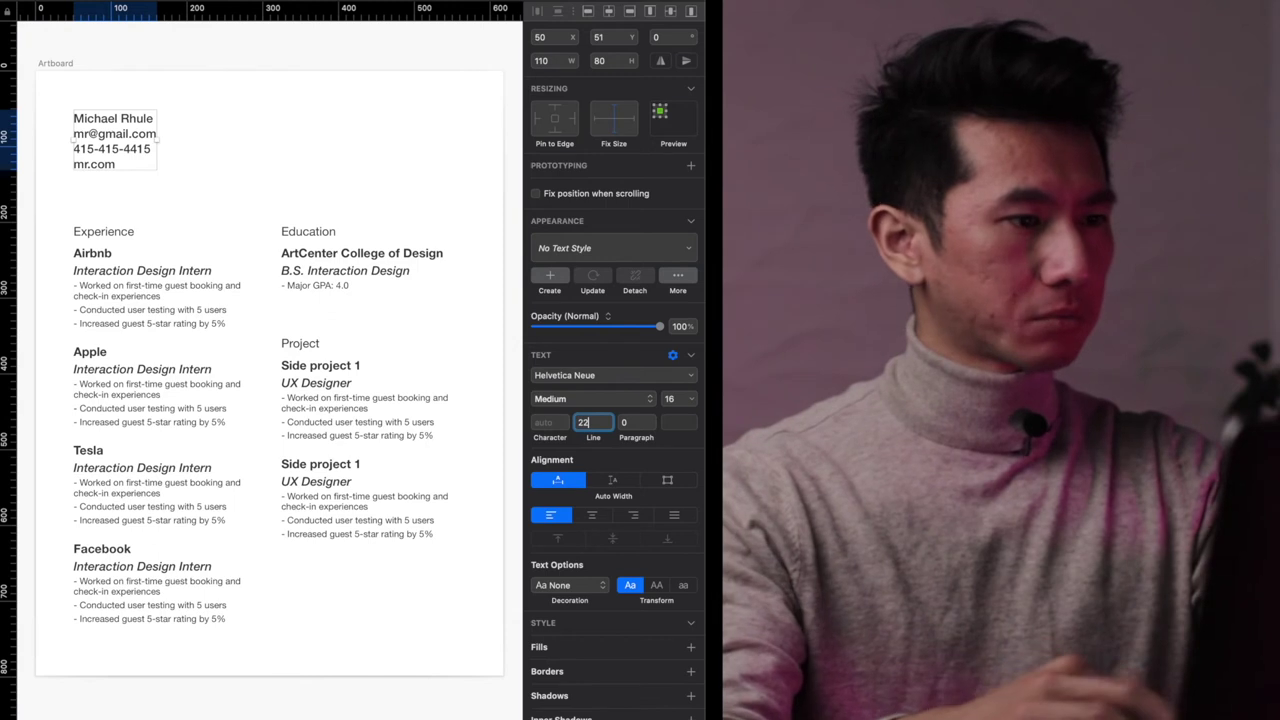
click(423, 137)
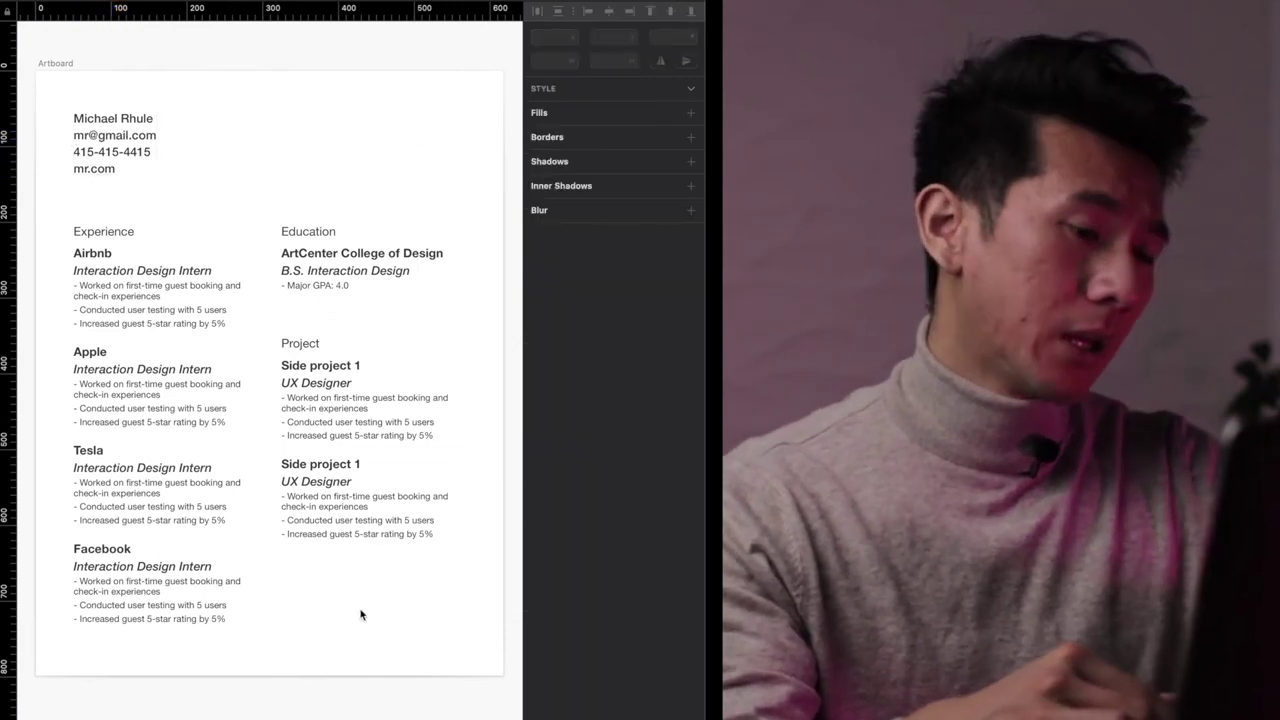
- Duplicate the second Side project 1 entry below it, then check row alignment against a guide
drag(386, 528, 373, 612)
click(396, 669)
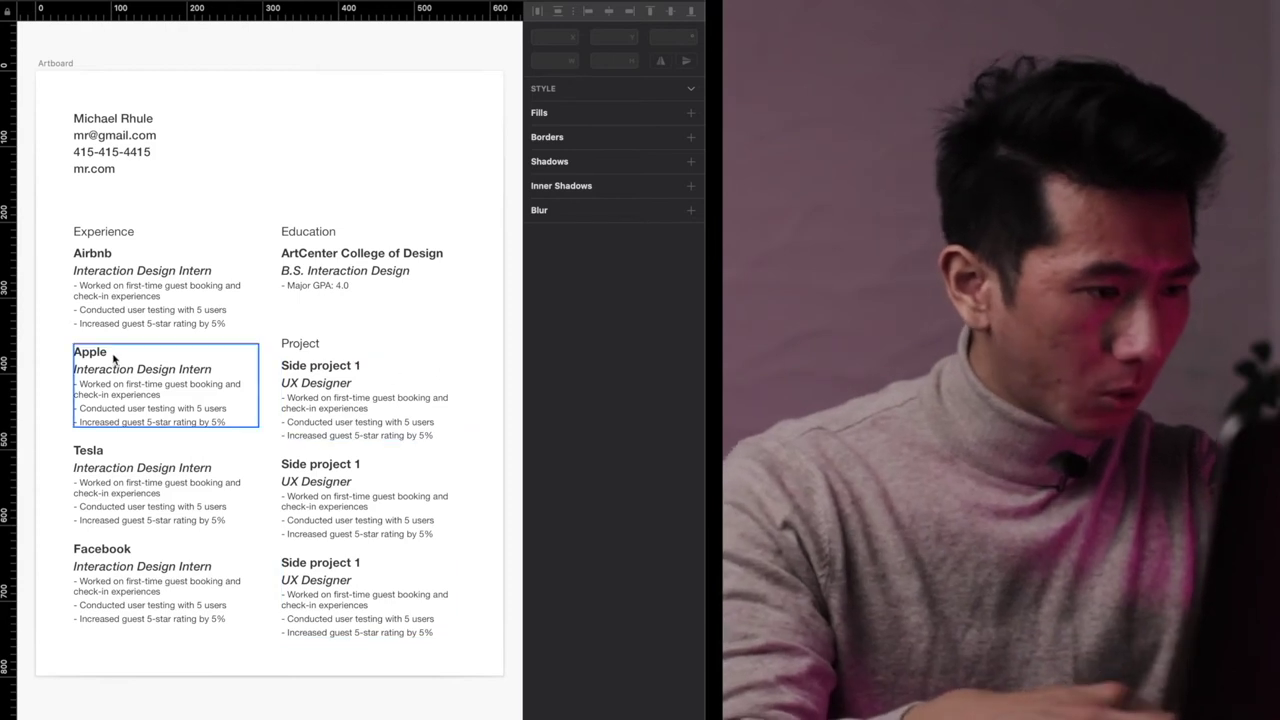
drag(478, 330, 293, 636)
click(234, 342)
click(8, 358)
drag(8, 358, 8, 356)
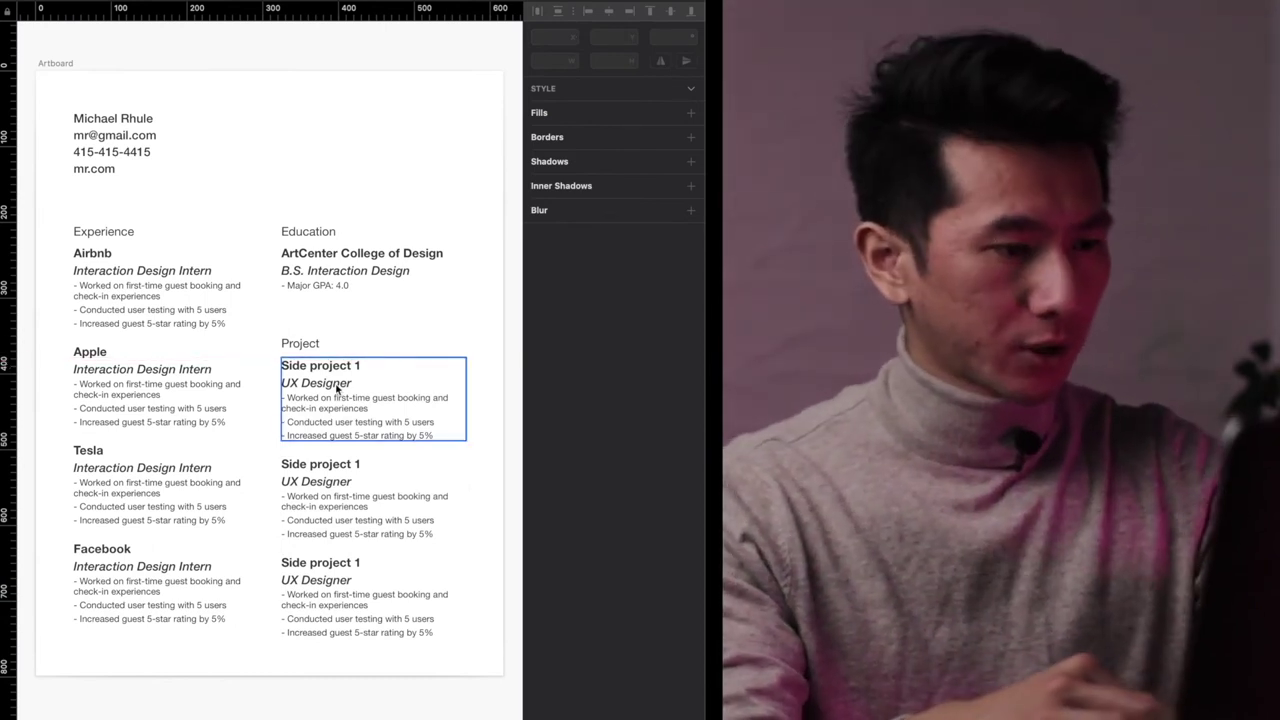
- Move the Project column and its three side projects up to line up with the experience rows
click(386, 343)
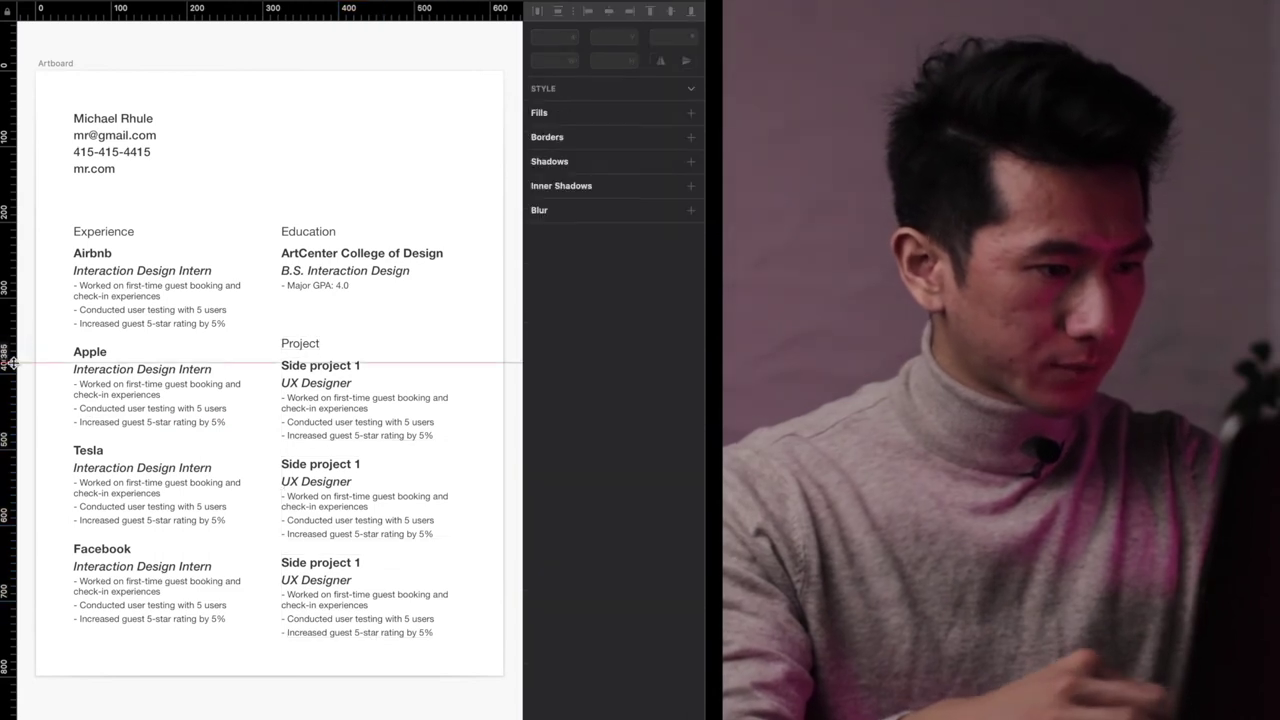
drag(462, 334, 300, 642)
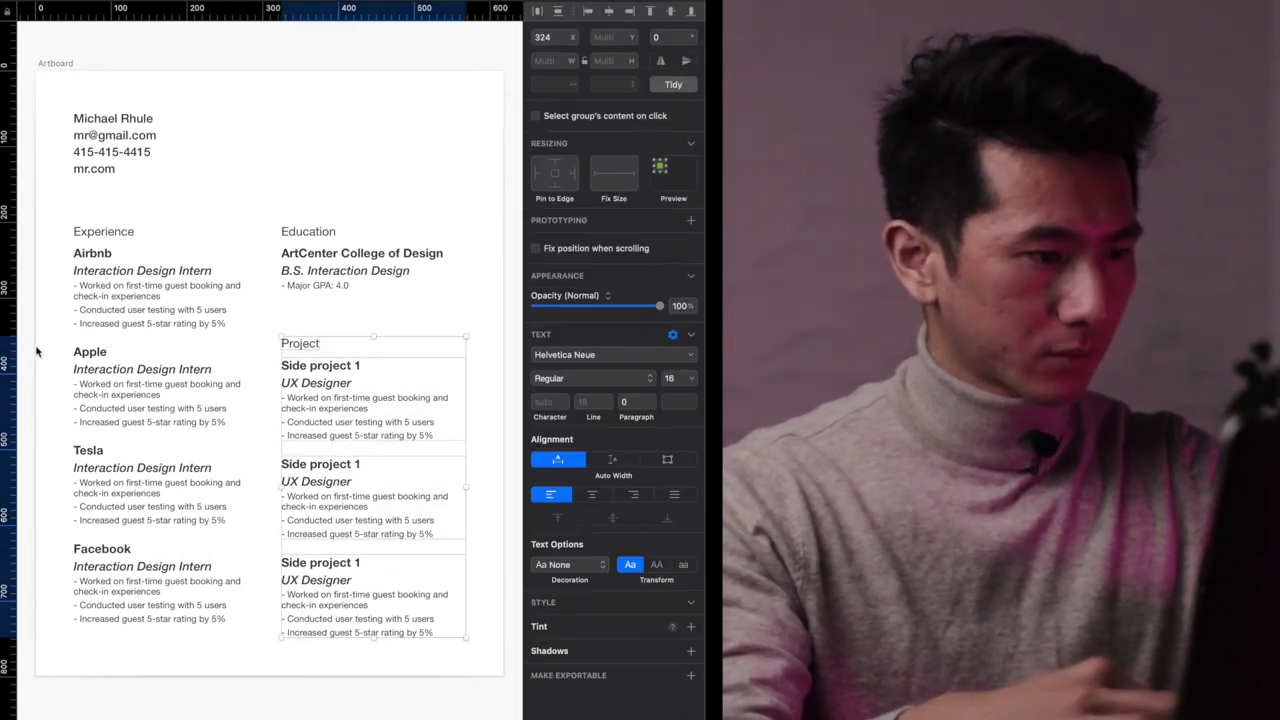
key(shift+Up)
key(Up)
key(Up)
key(Up)
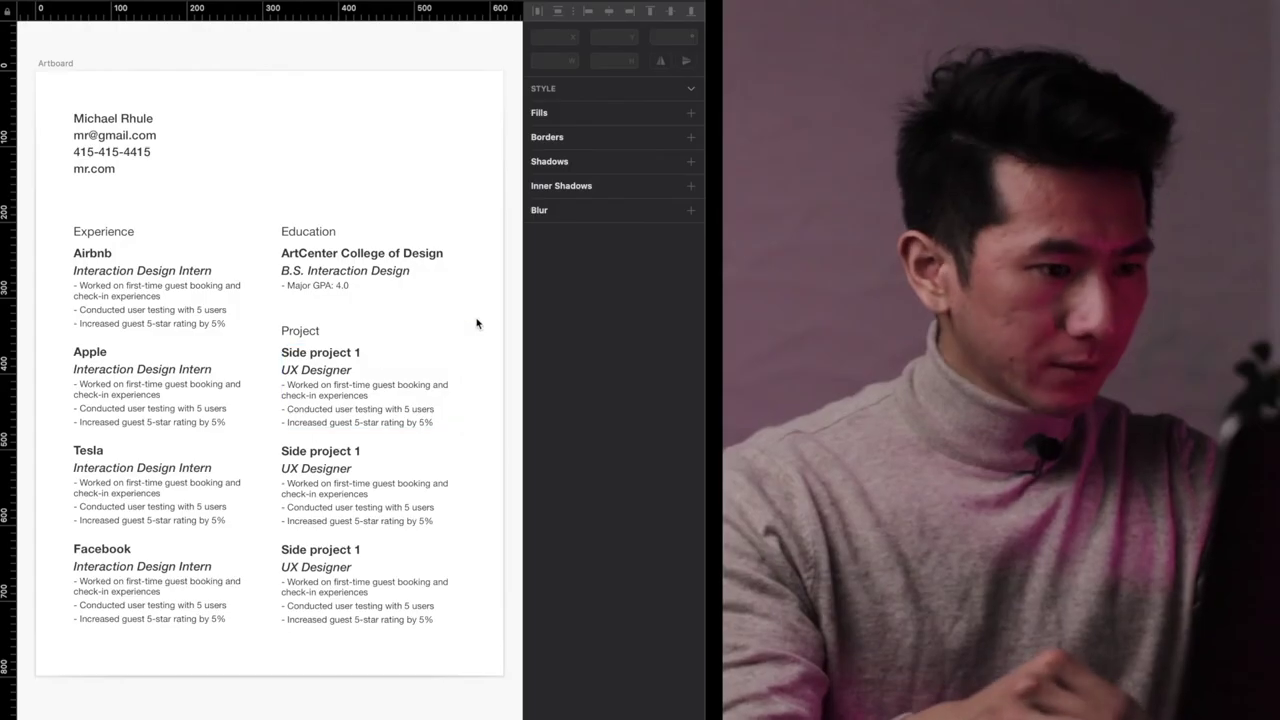
click(337, 609)
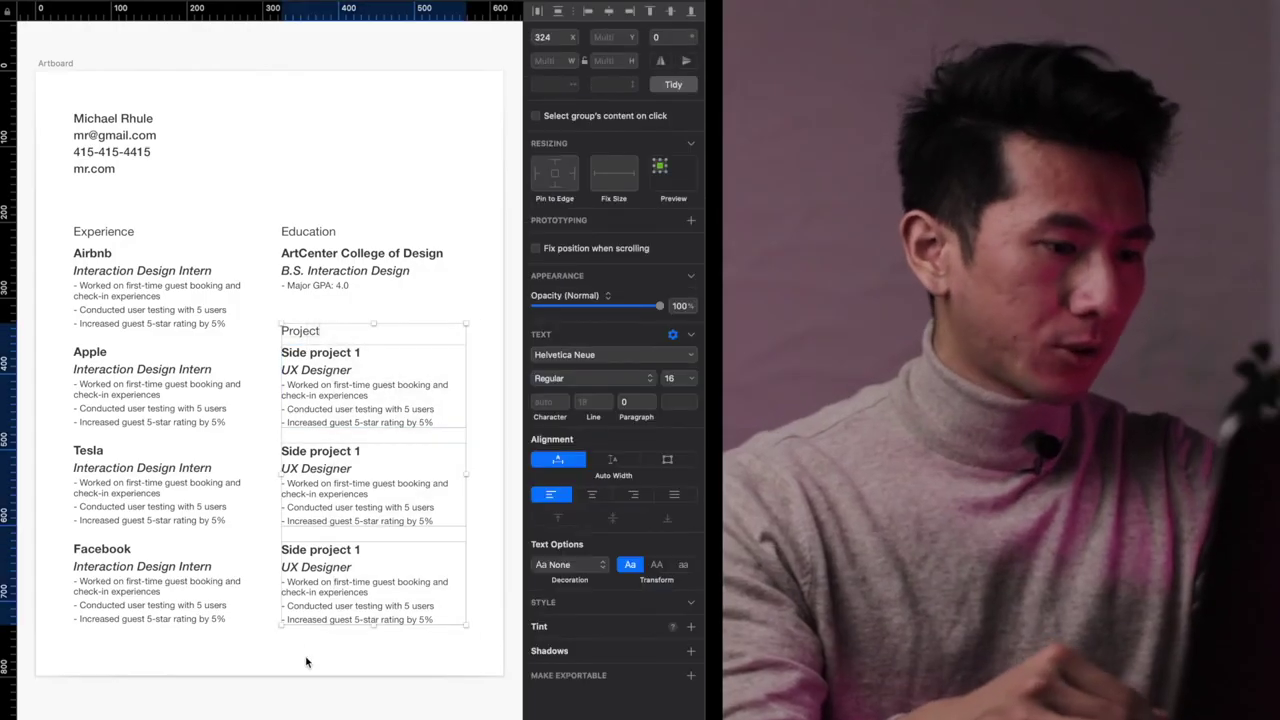
click(375, 645)
click(180, 407)
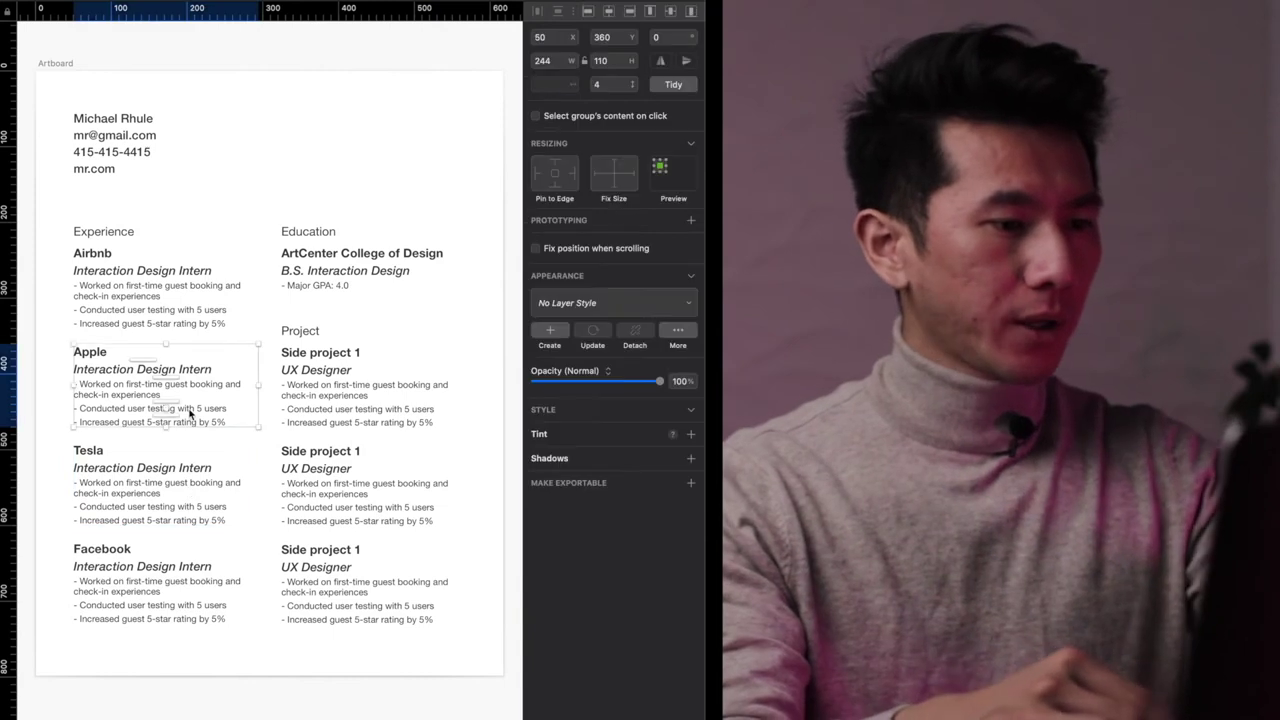
drag(385, 640, 175, 377)
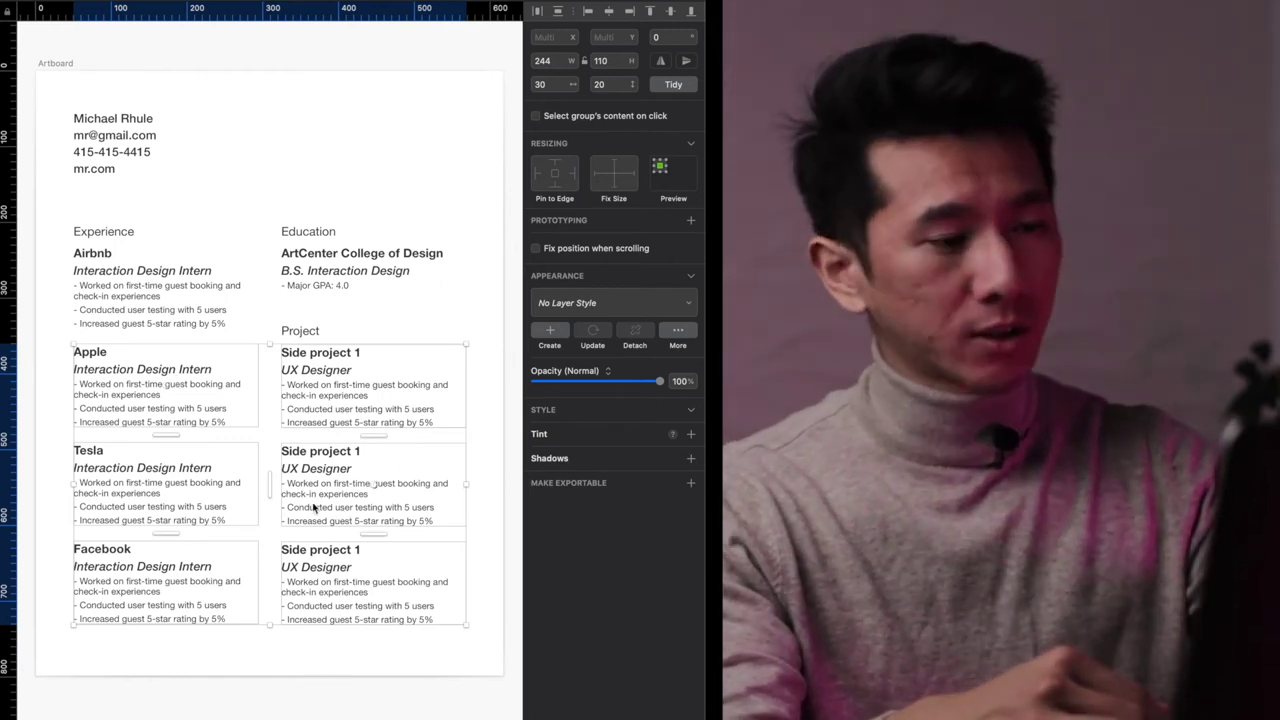
click(413, 320)
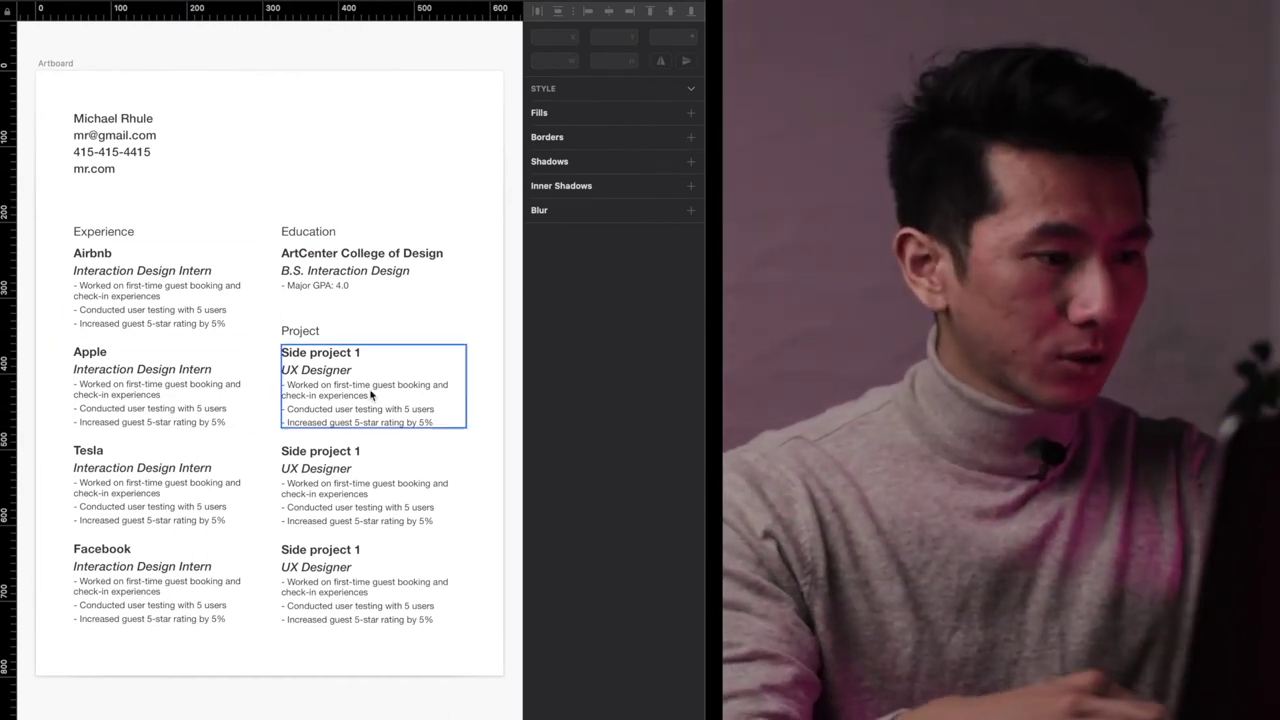
click(6, 356)
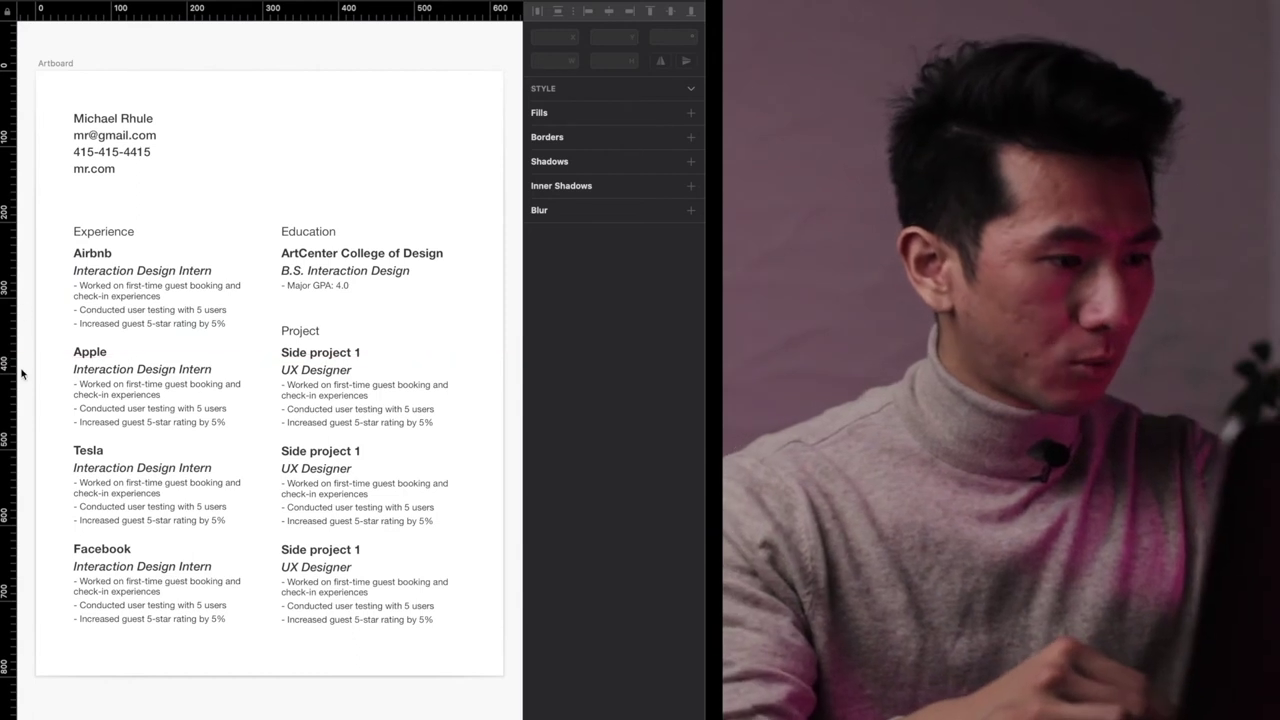
scroll(23, 377, up, 3)
scroll(100, 391, right, 5)
scroll(97, 381, down, 3)
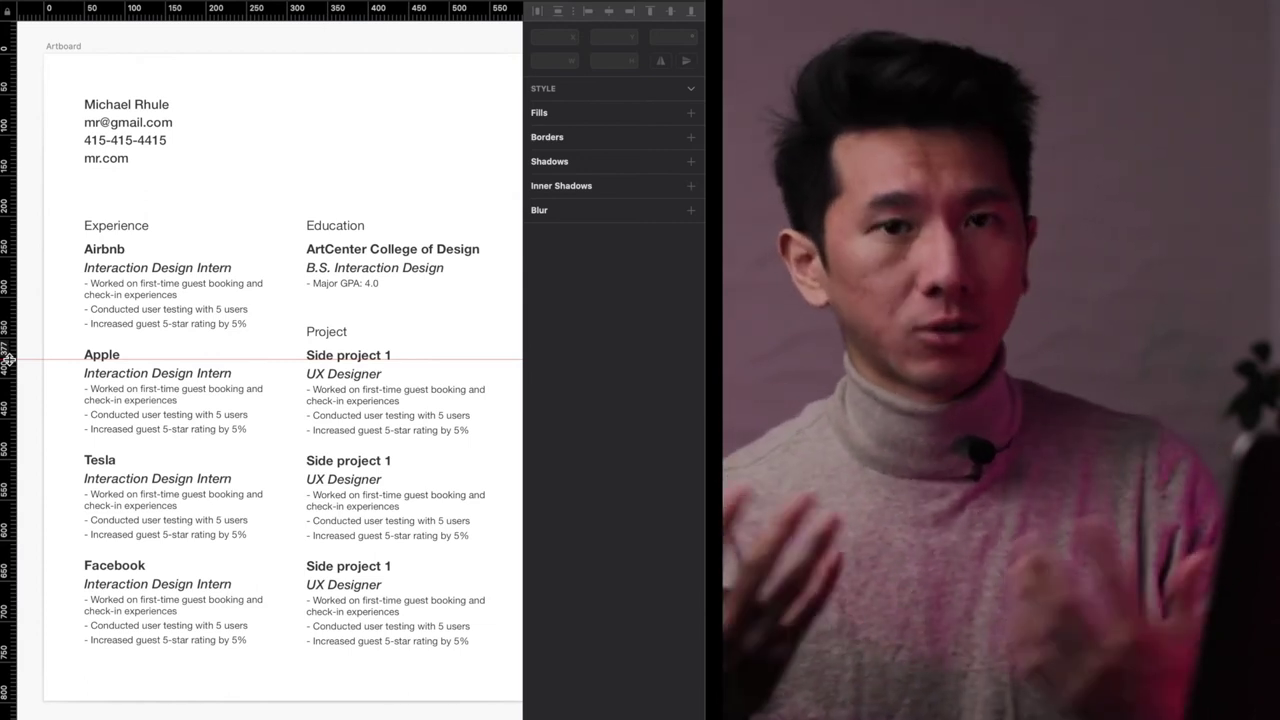
drag(414, 309, 336, 638)
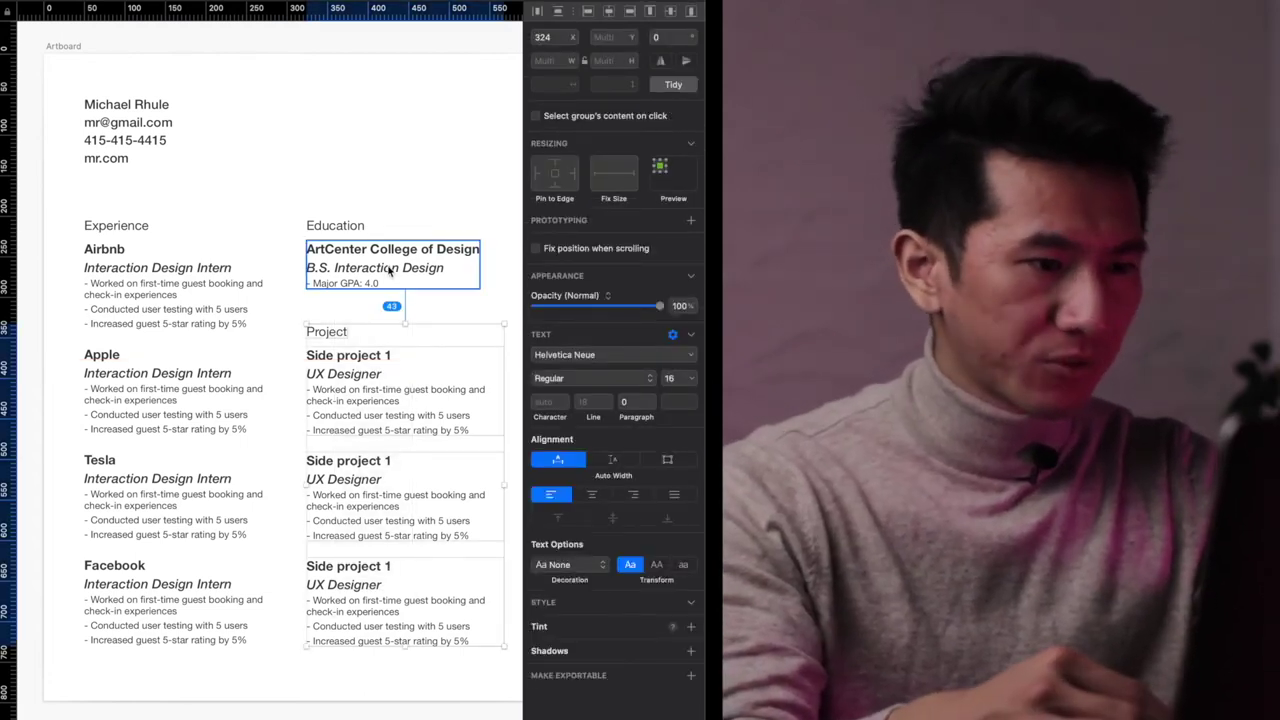
click(424, 306)
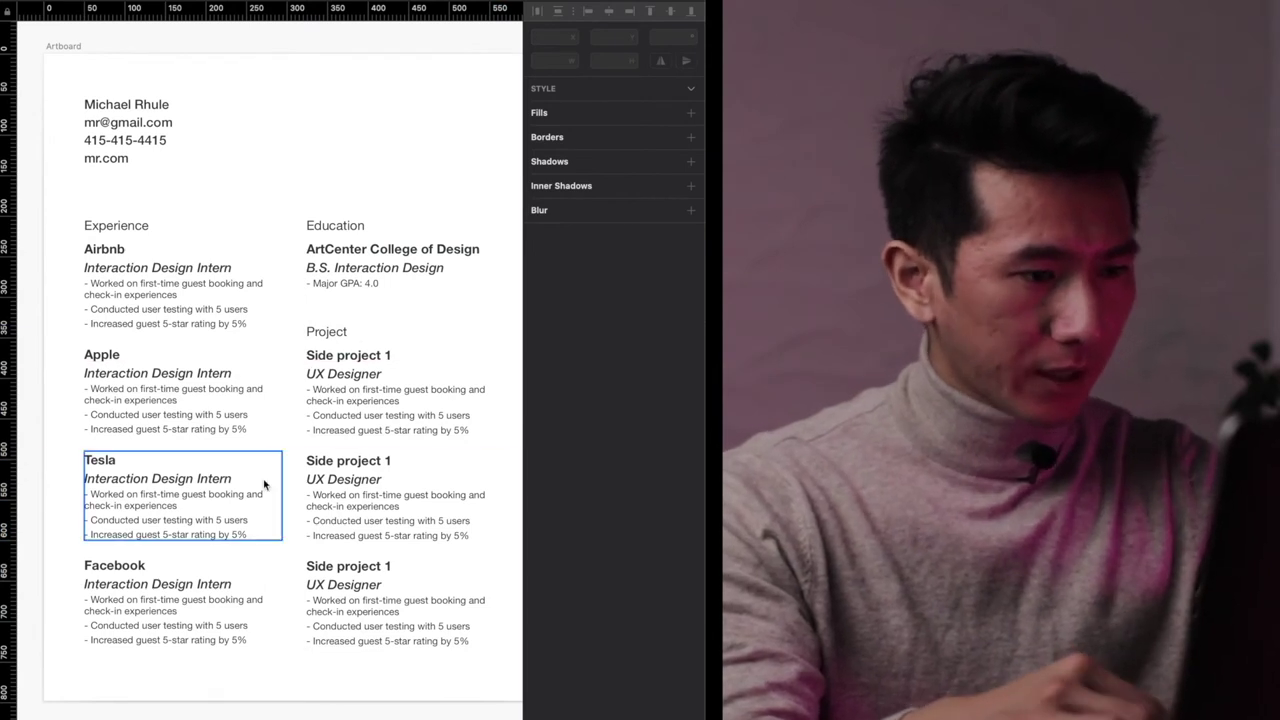
key(super+minus)
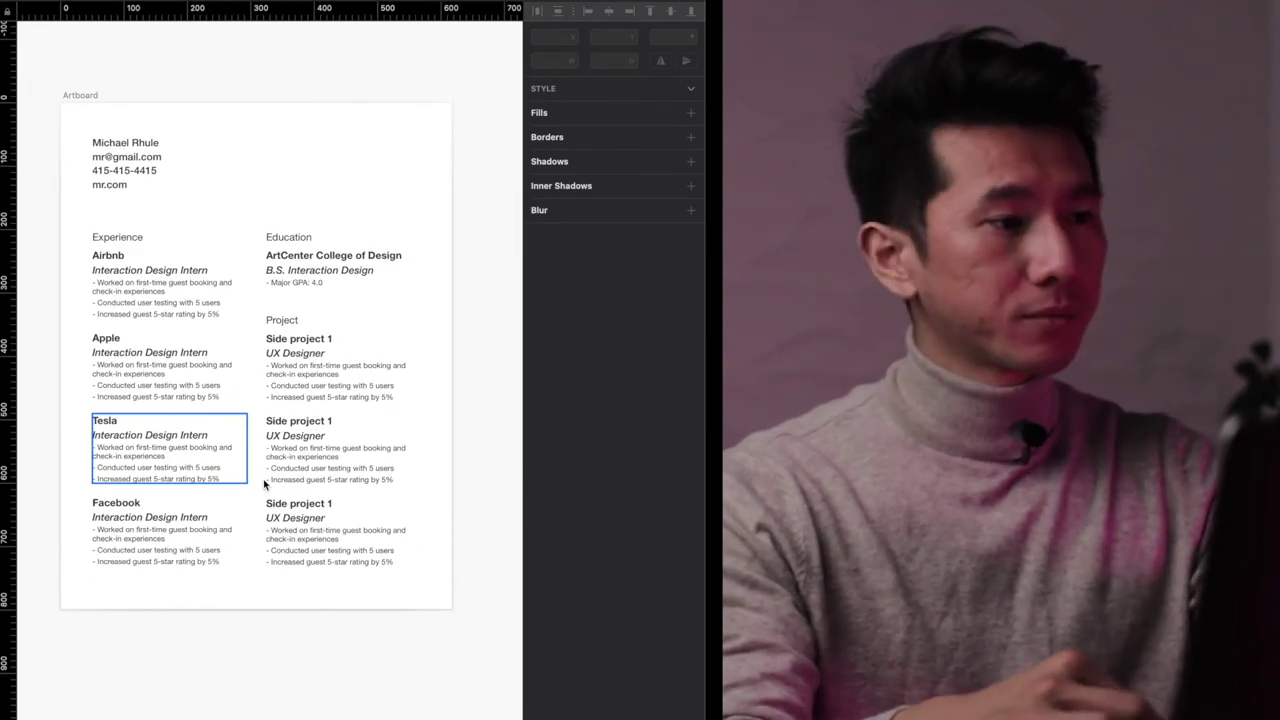
click(102, 103)
key(super+2)
click(226, 64)
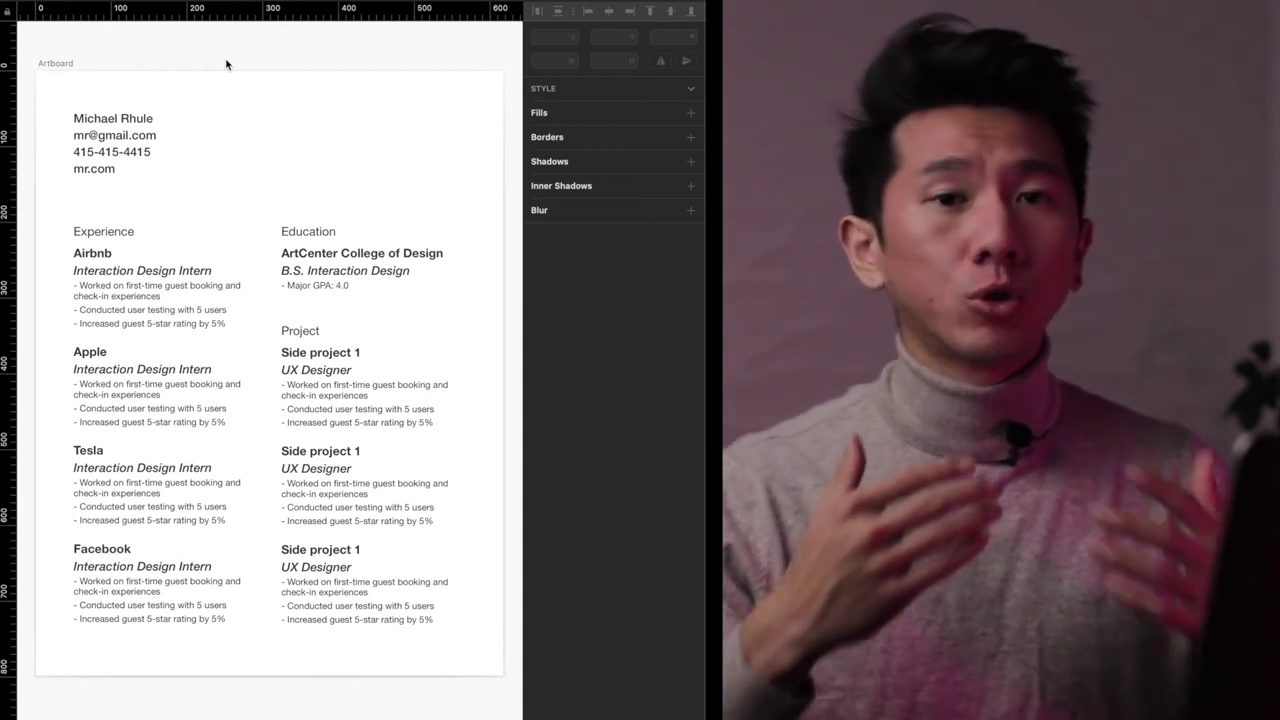
scroll(277, 287, down, 3)
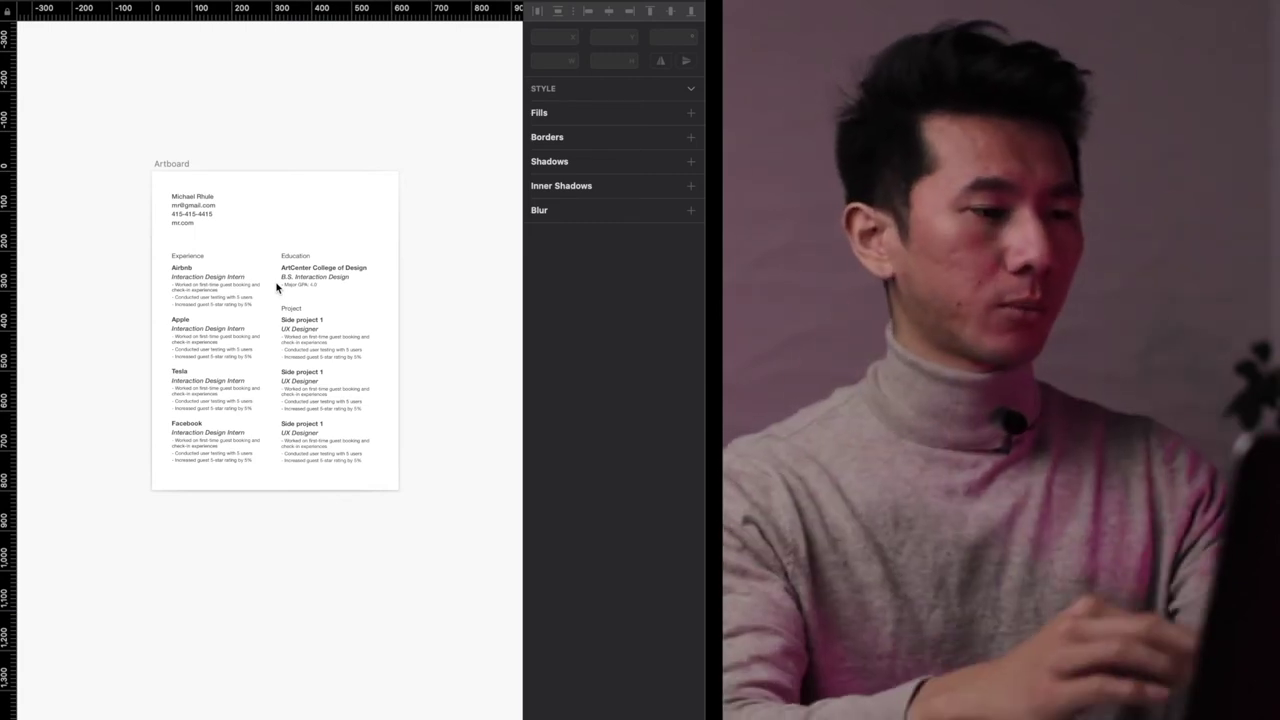
key(r)
drag(160, 183, 266, 463)
drag(230, 394, 339, 399)
key(super+d)
shift+click(234, 380)
key(5)
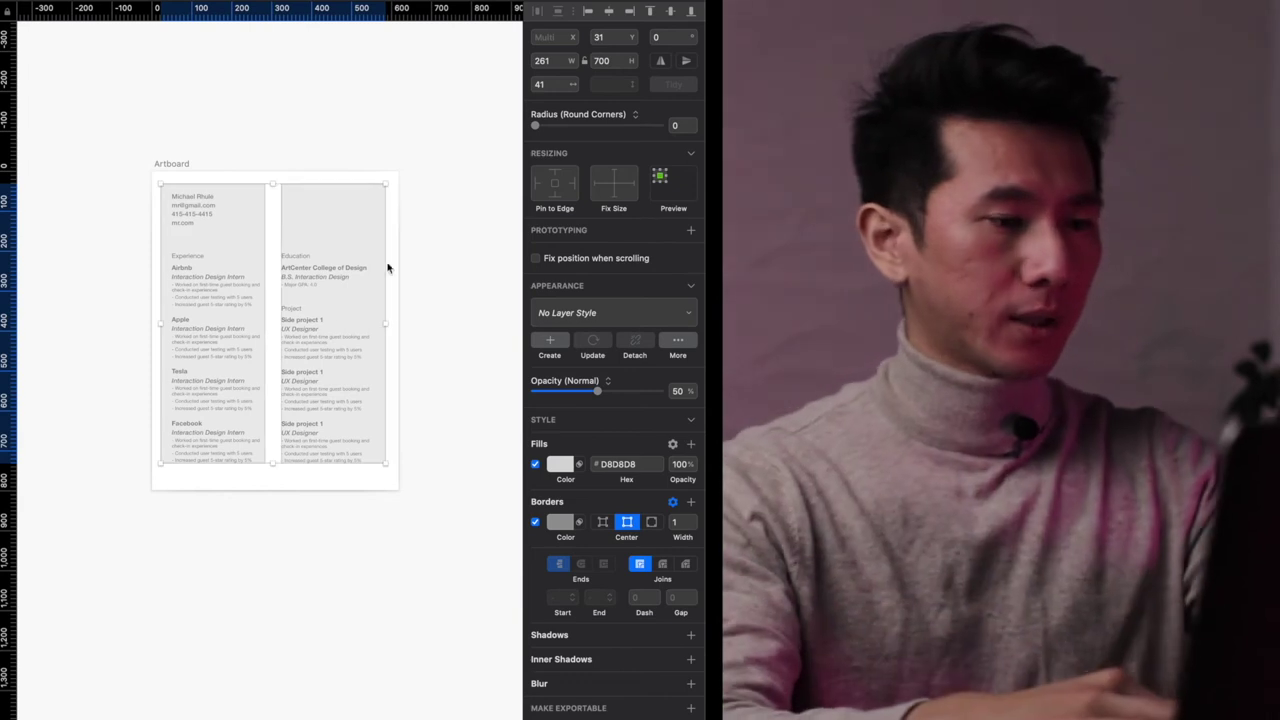
key(Delete)
scroll(225, 240, up, 3)
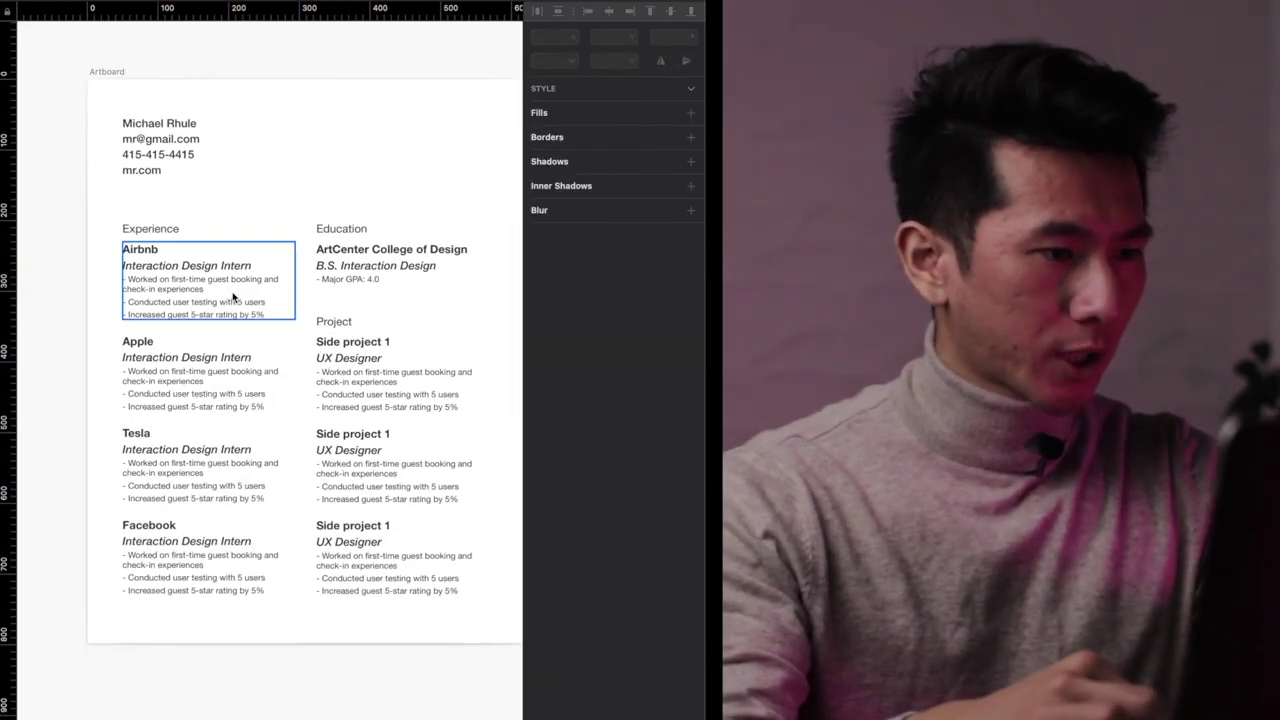
drag(223, 77, 145, 640)
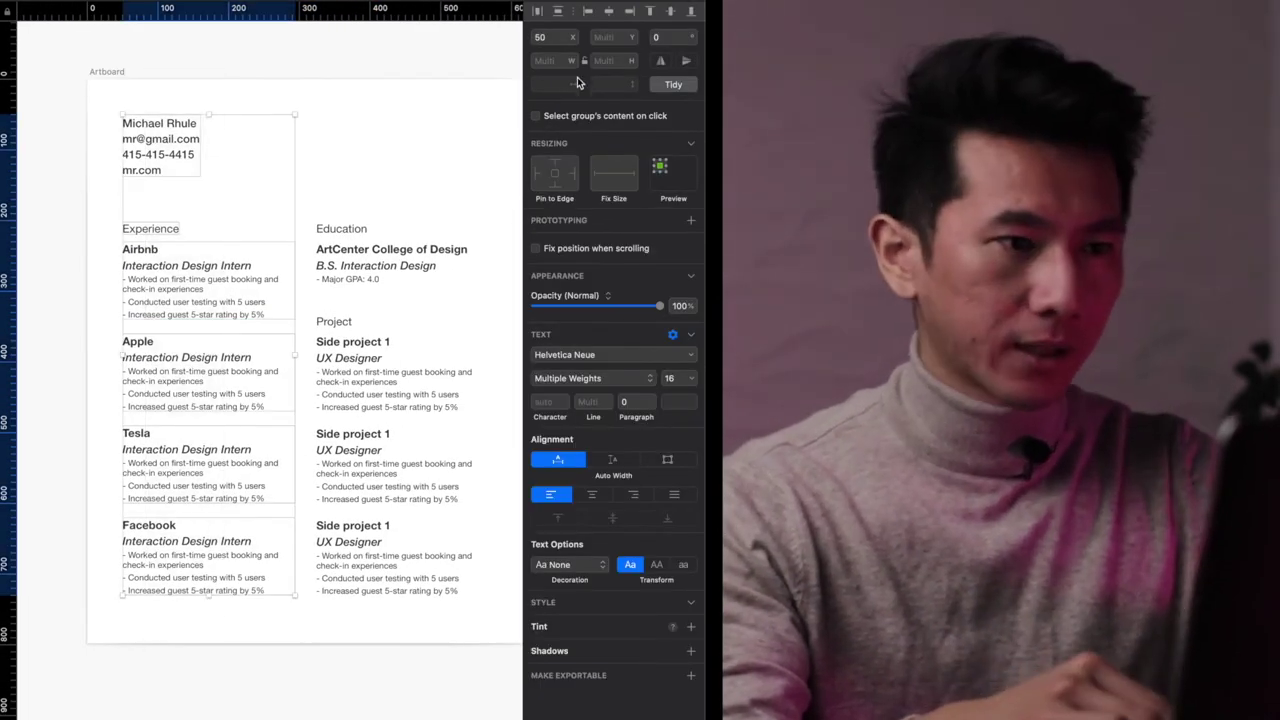
drag(380, 103, 360, 645)
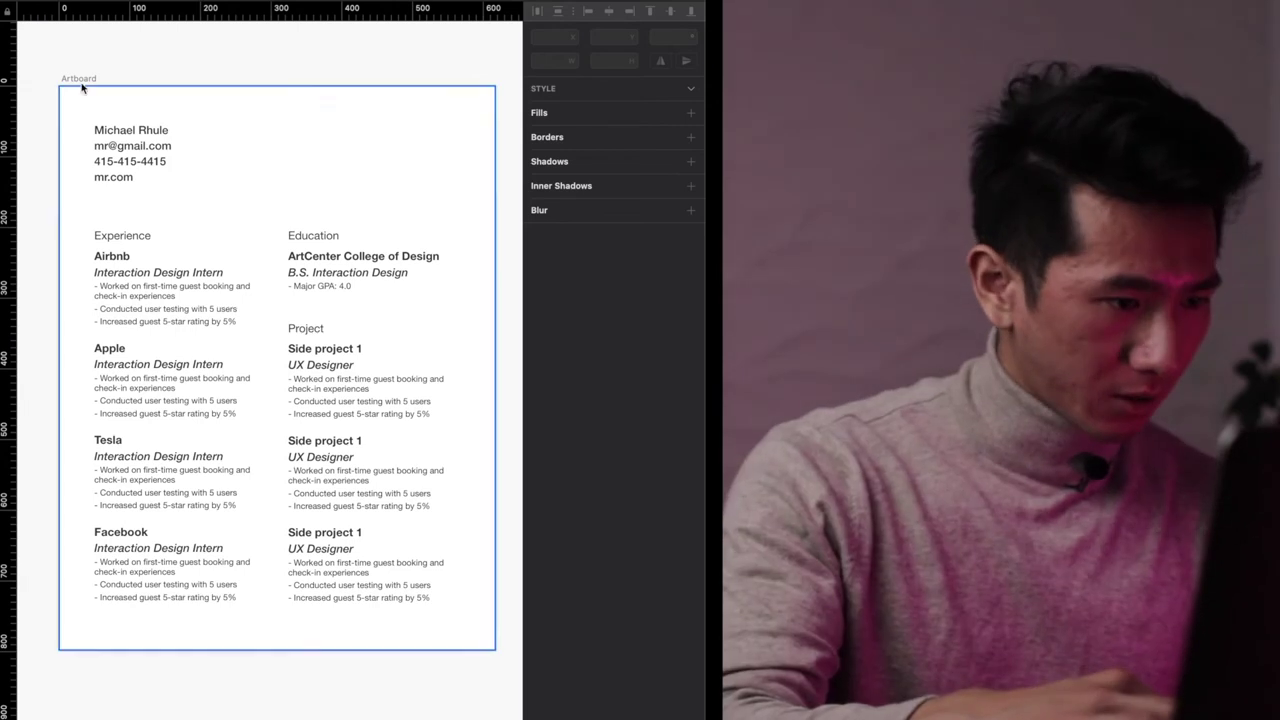
click(160, 130)
click(230, 123)
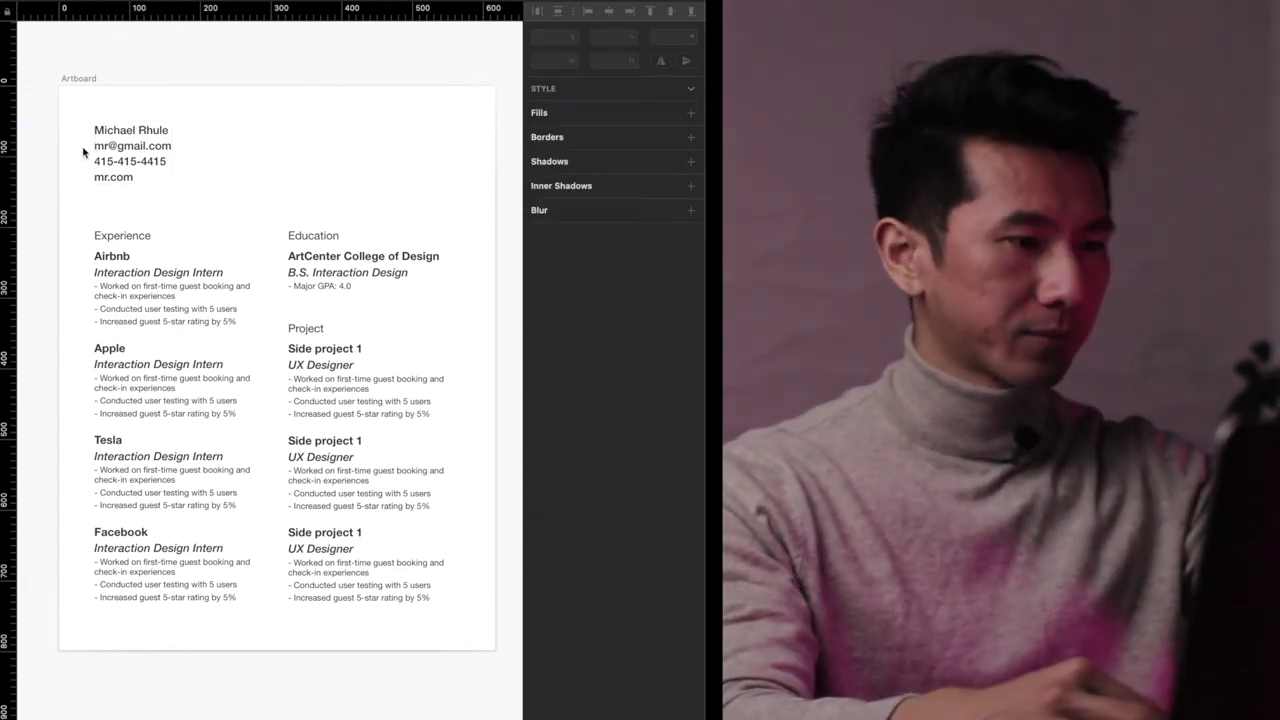
click(94, 12)
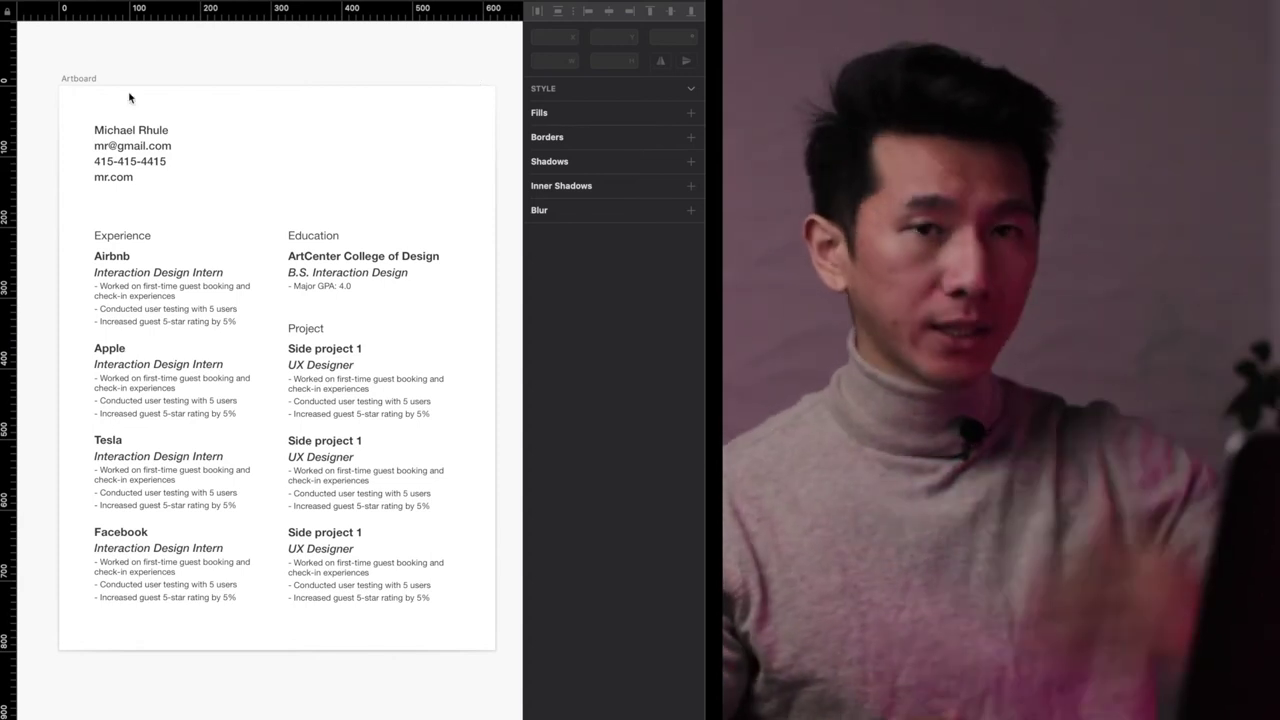
- Select the Project heading and three side-project entries and nudge them up 2 px
scroll(229, 394, up, 1)
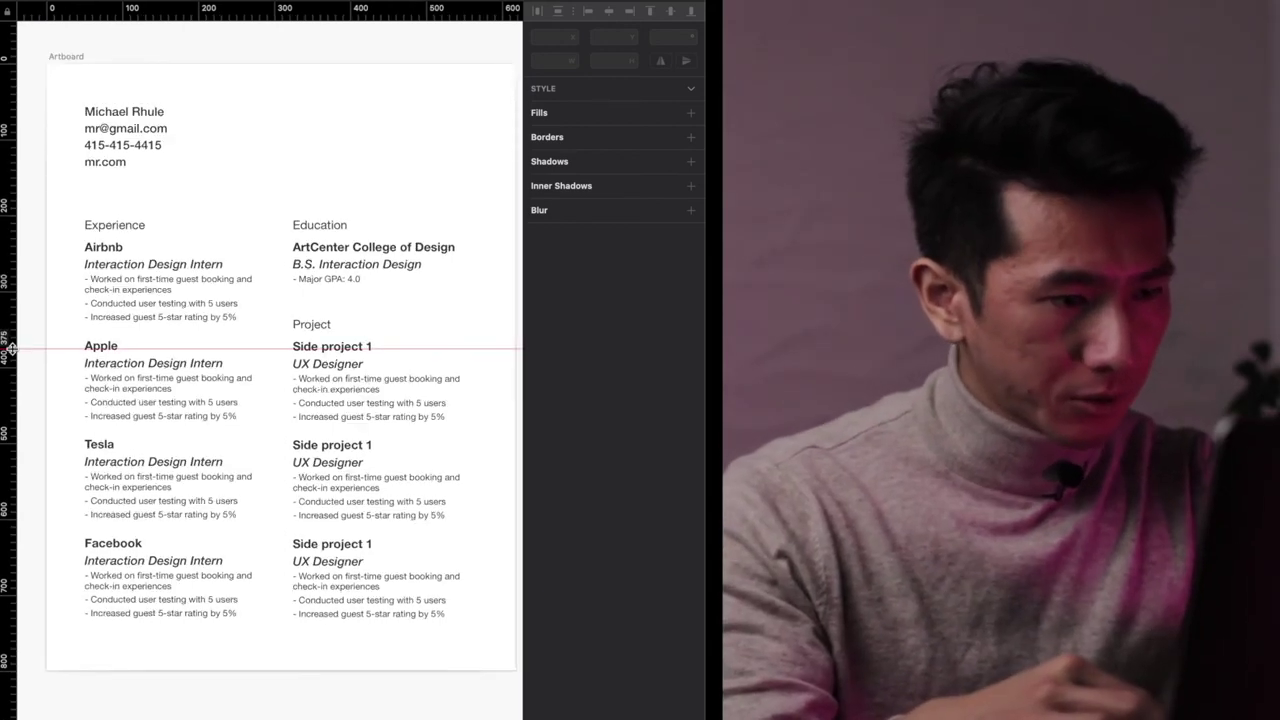
scroll(300, 290, down, 2)
click(101, 282)
scroll(101, 282, up, 2)
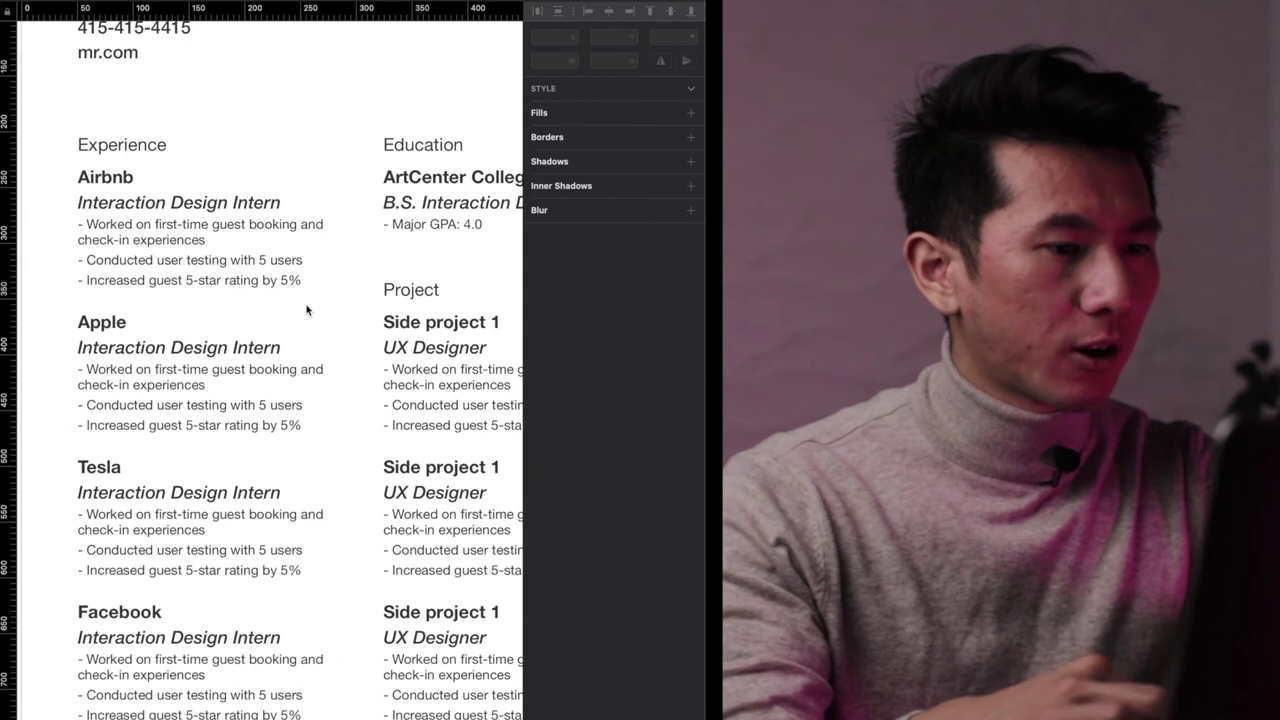
click(405, 289)
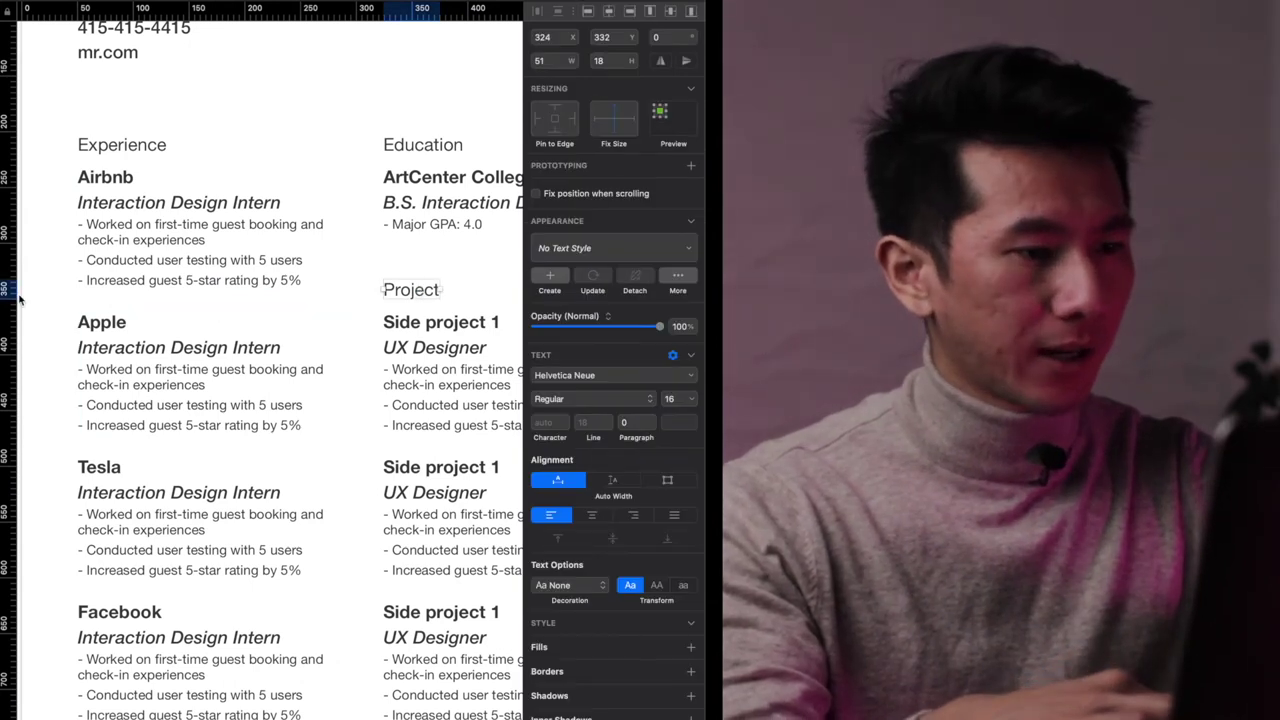
scroll(188, 320, down, 2)
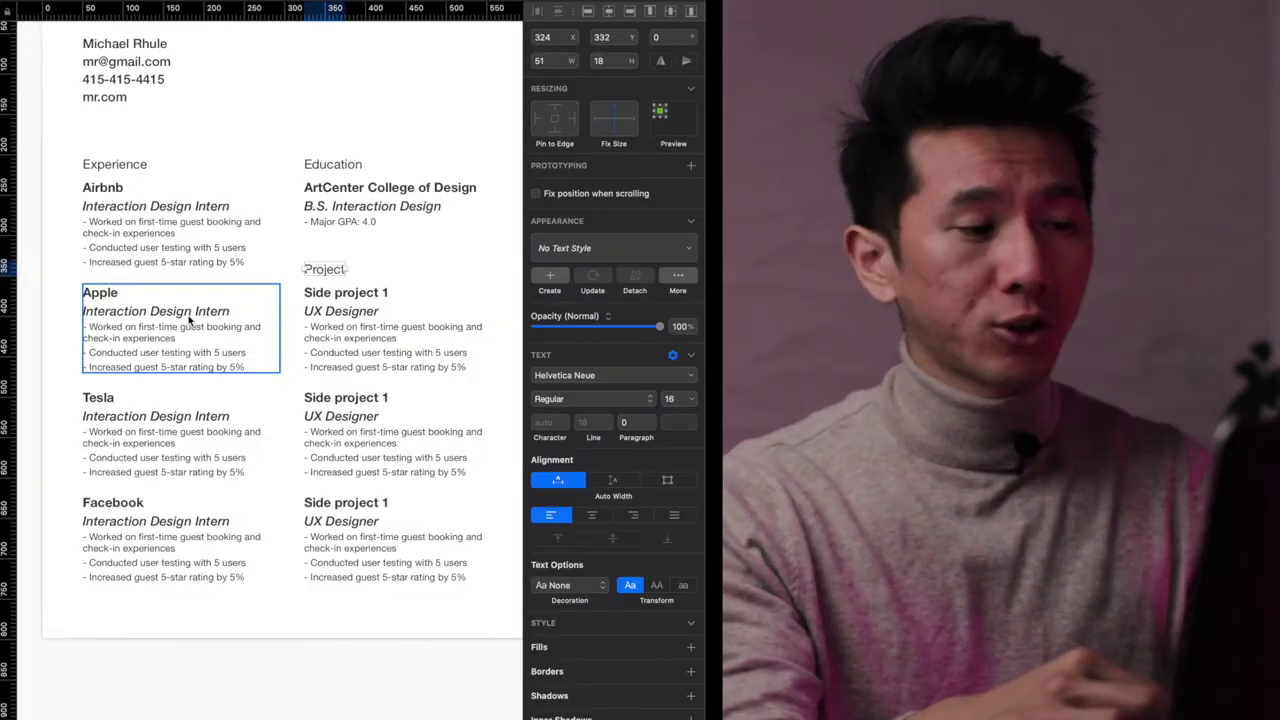
click(444, 265)
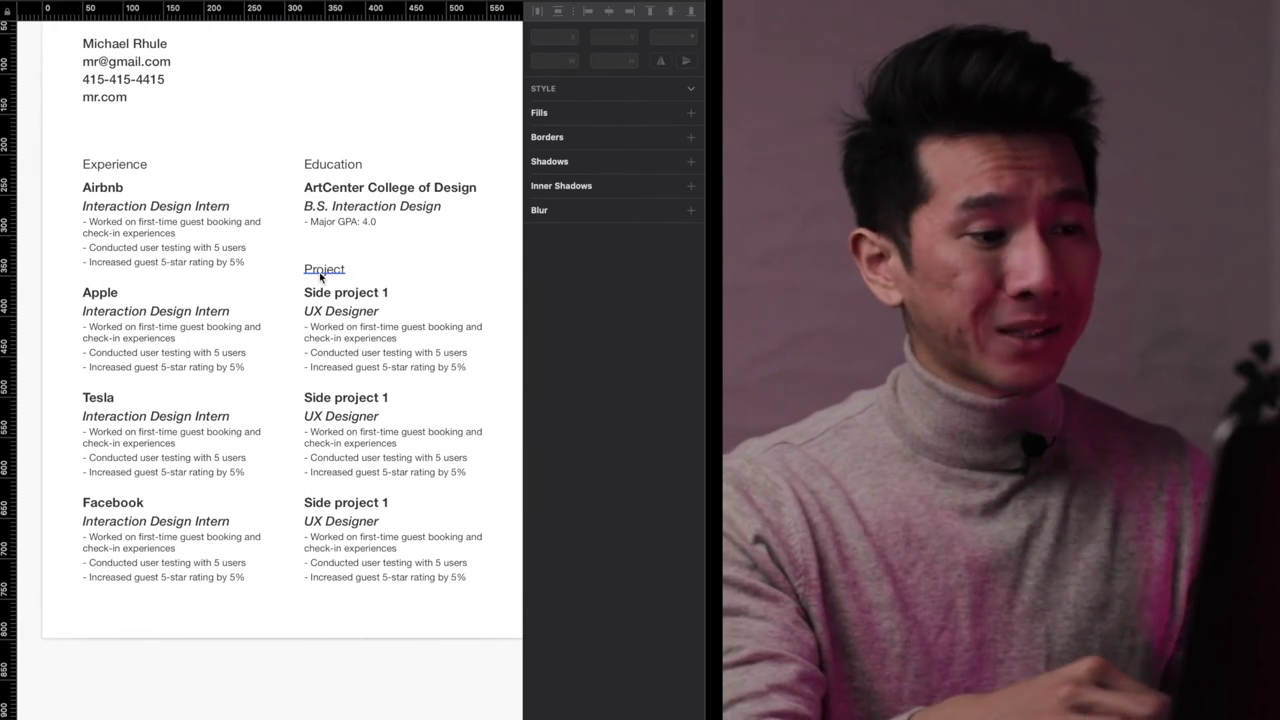
click(344, 277)
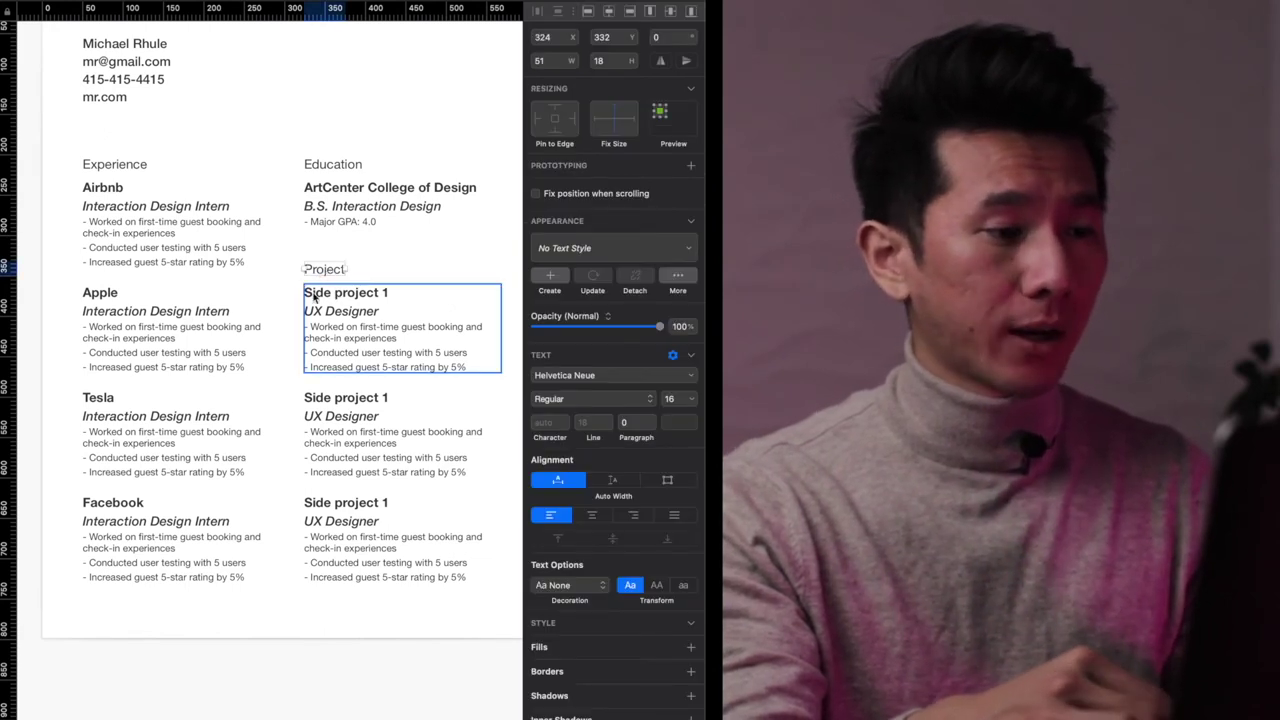
click(335, 305)
drag(400, 630, 327, 283)
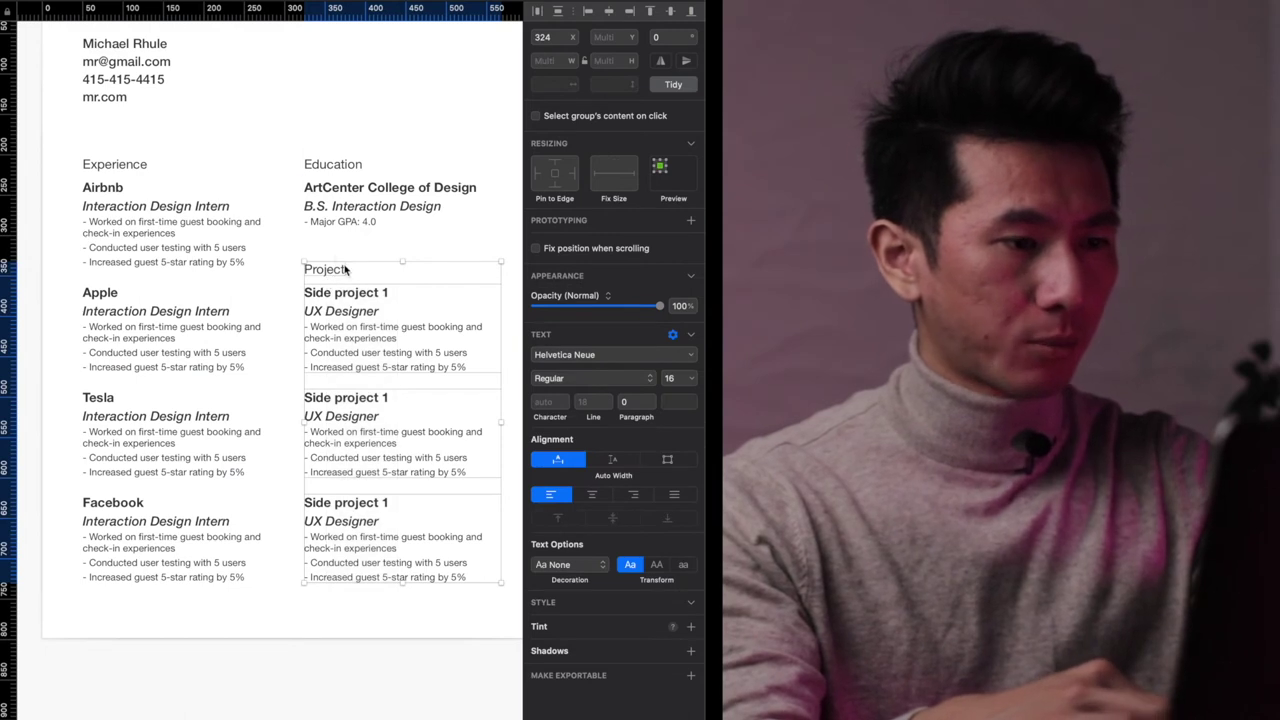
key(Up)
key(Up)
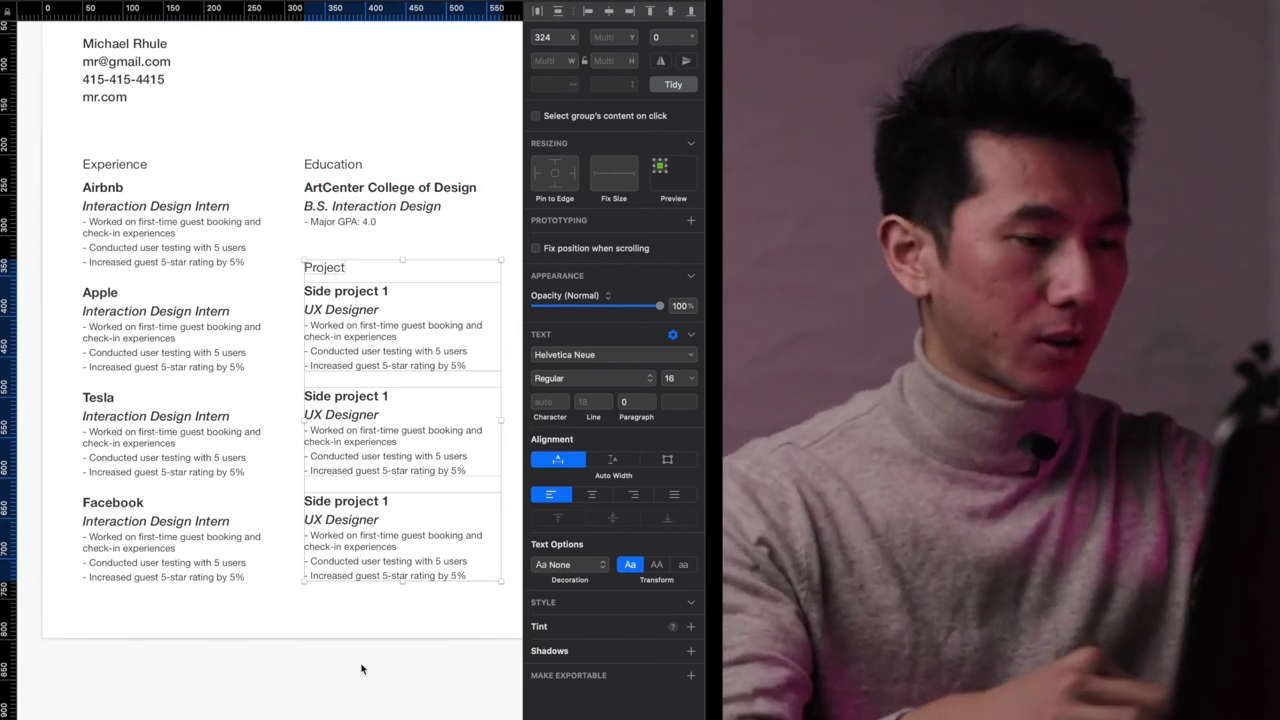
- Check the six job and project entries line up, then zoom out to the whole artboard
click(362, 660)
click(134, 309)
shift+click(398, 320)
drag(420, 593, 168, 342)
click(323, 277)
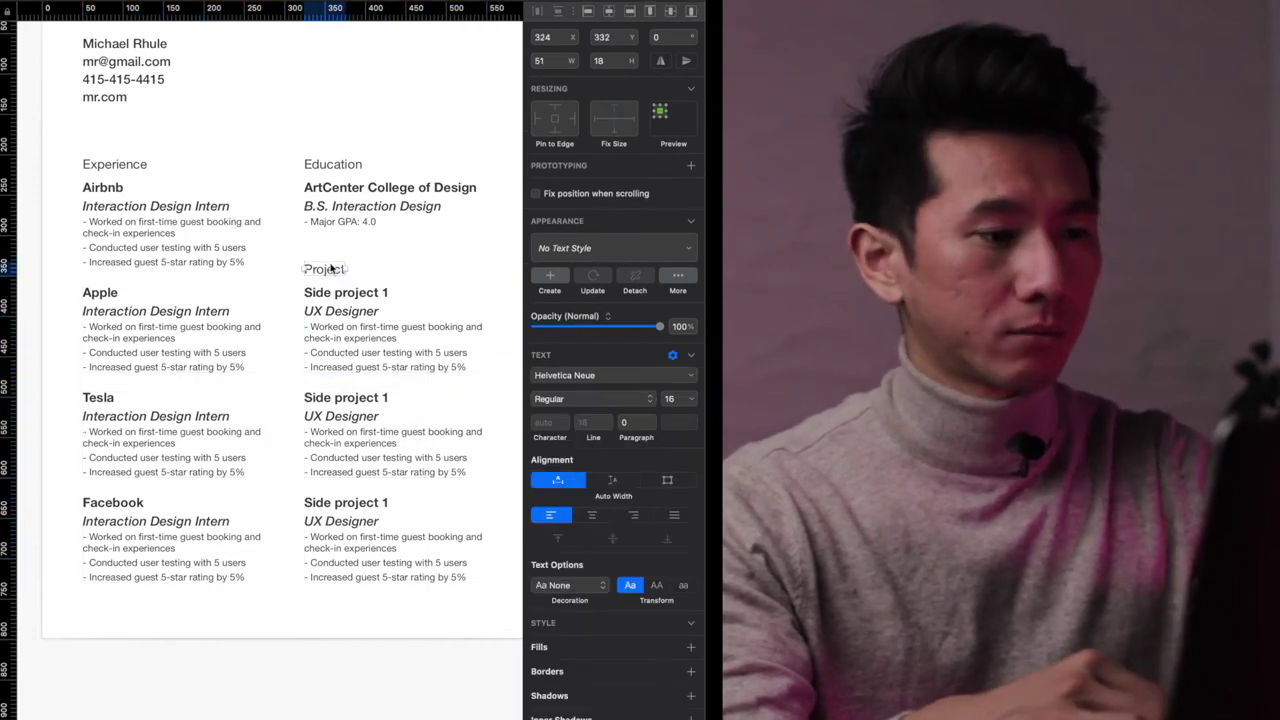
key(super+minus)
key(super+minus)
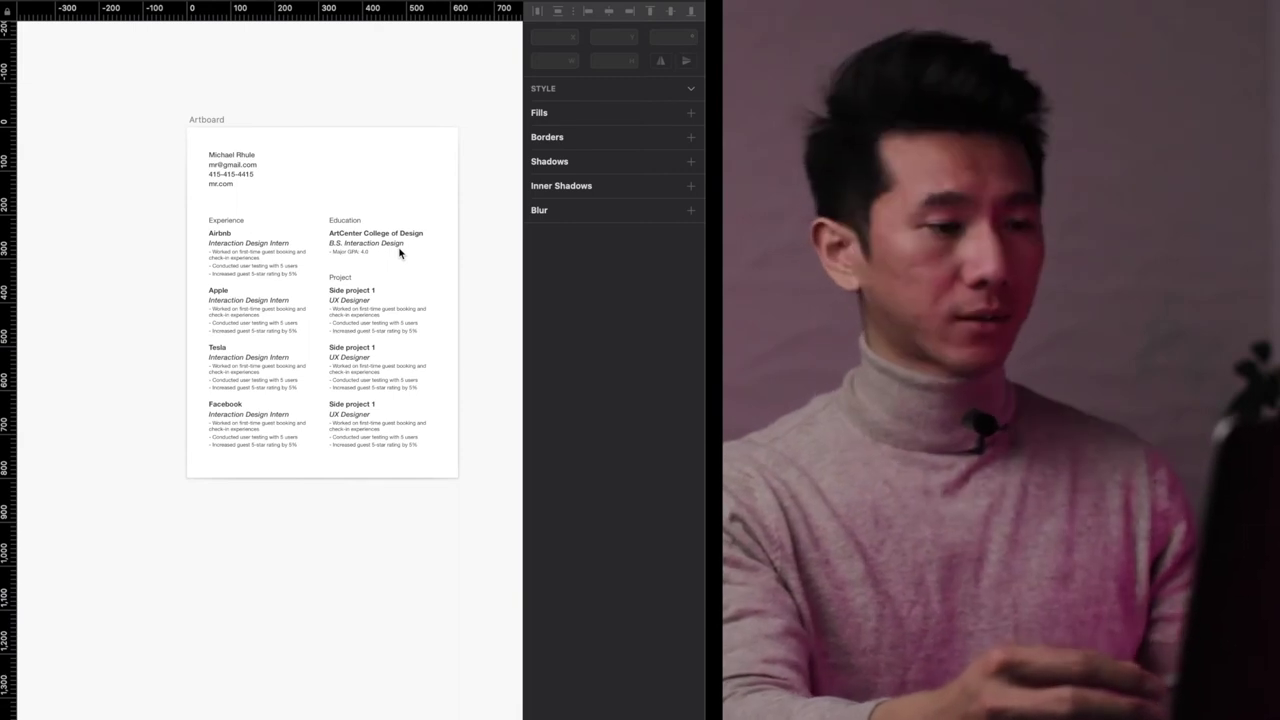
- Add horizontal guides at the Apple, Tesla and Facebook entry tops and the Experience heading
key(super+1)
click(6, 356)
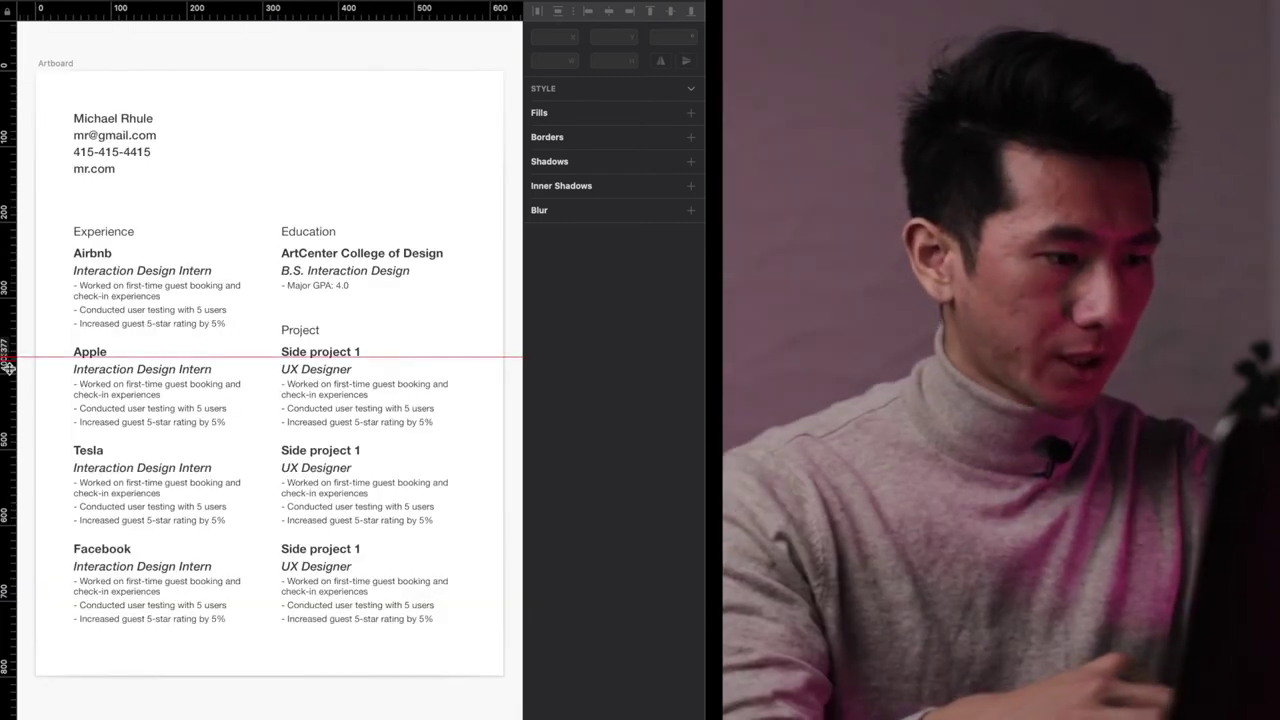
click(8, 455)
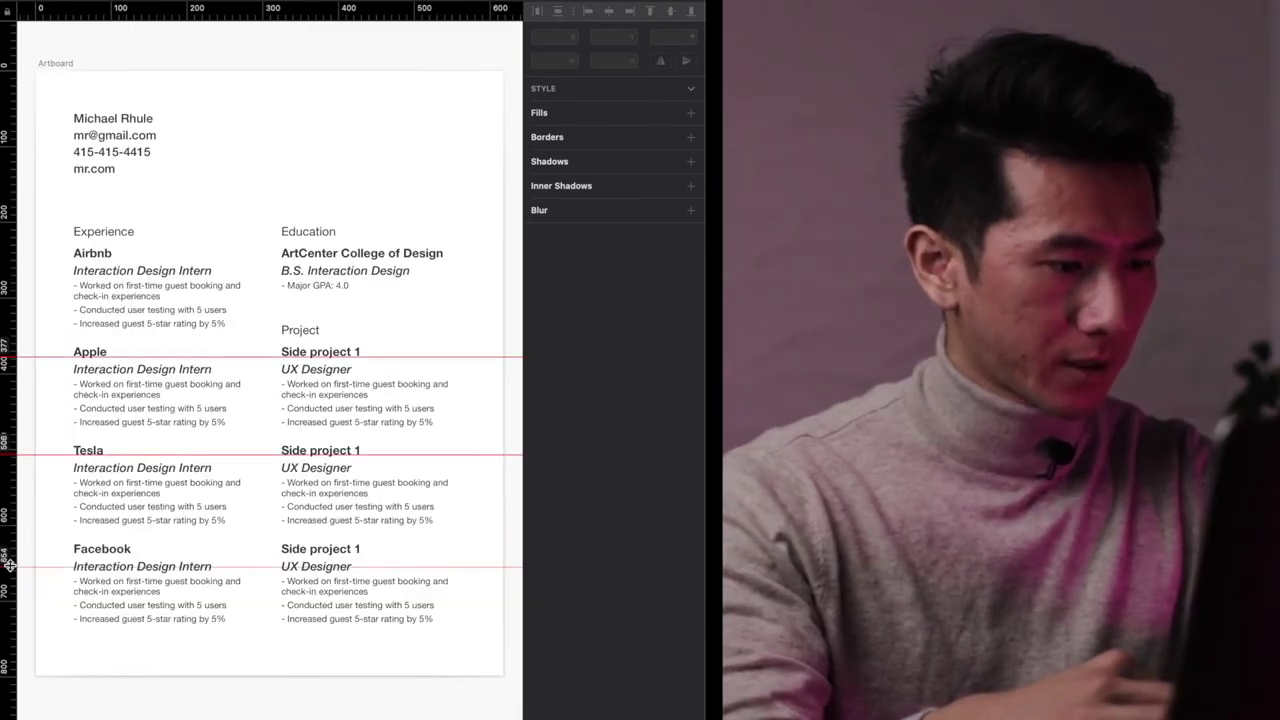
click(11, 555)
click(7, 228)
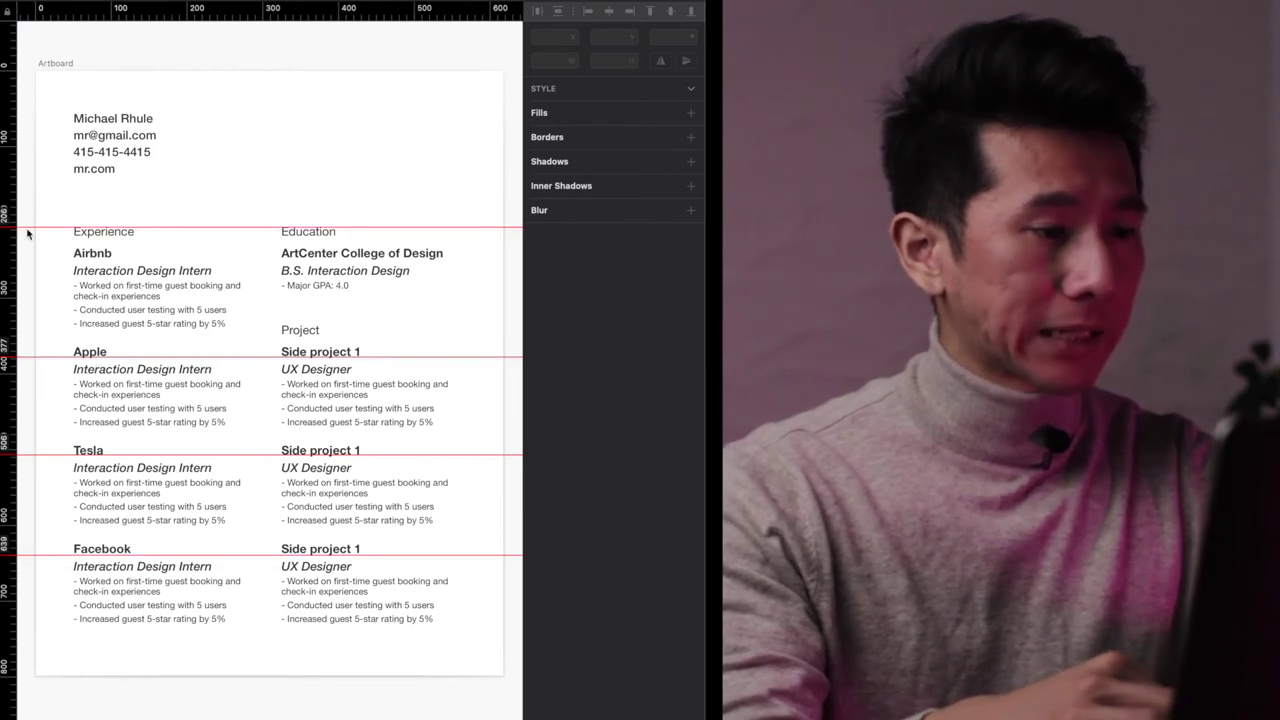
click(408, 257)
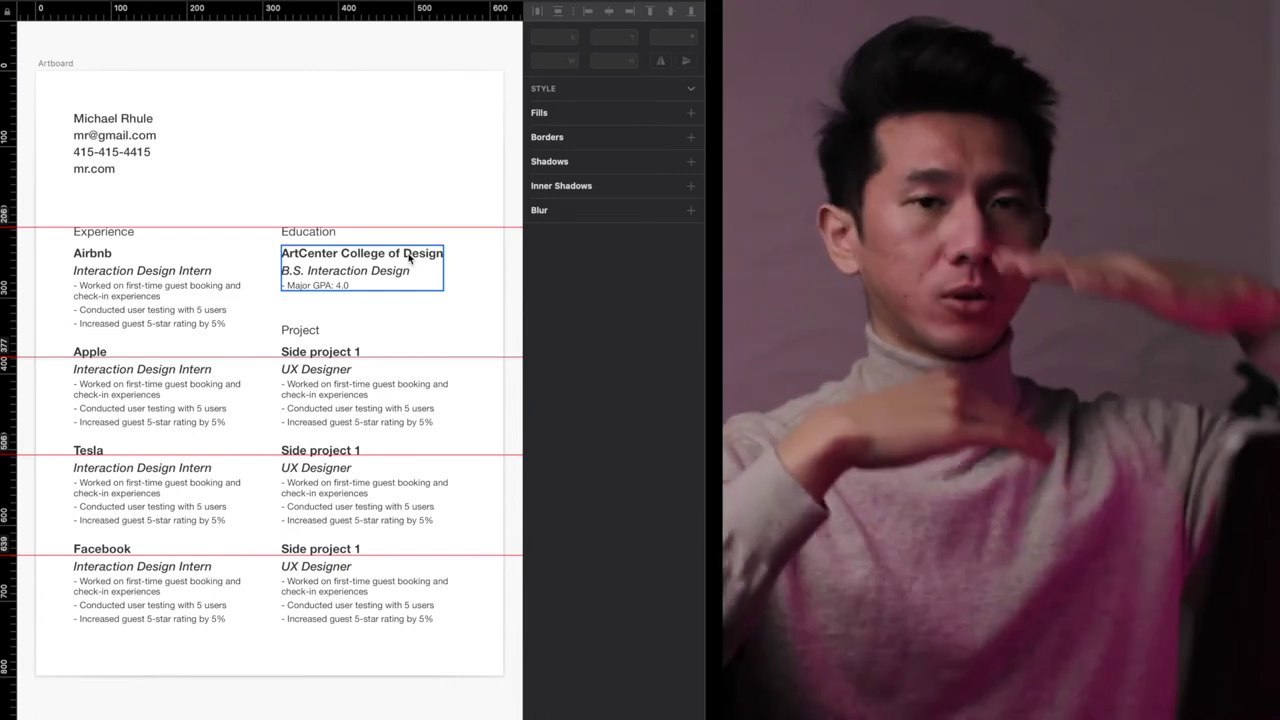
click(281, 112)
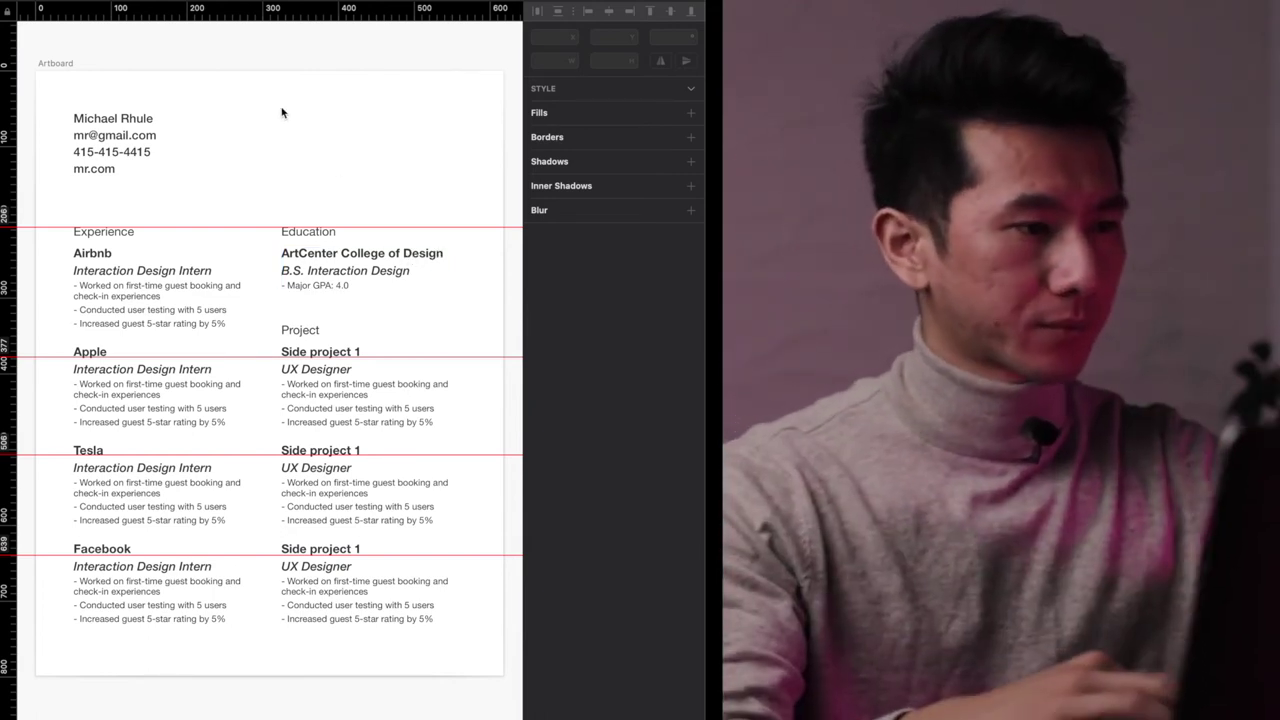
- Add vertical guides at 49, 274, 321 and 545, then hide rulers and guides and fit the artboard
click(73, 8)
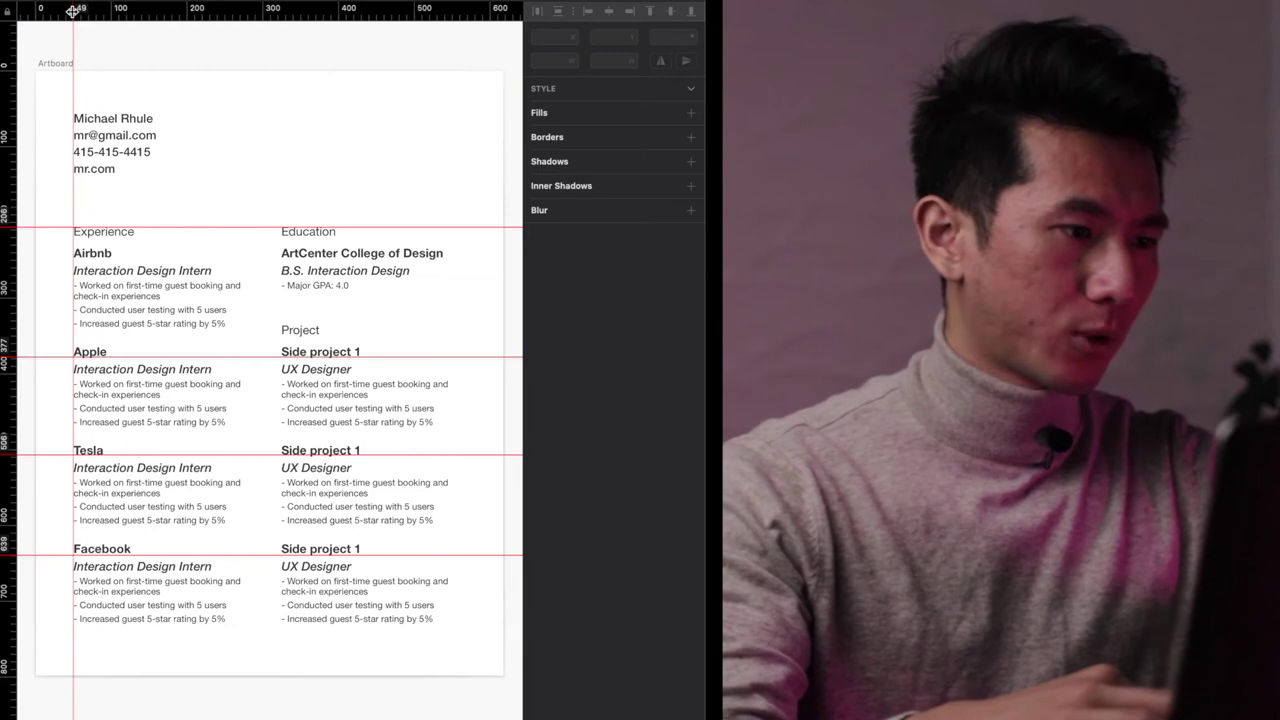
click(244, 8)
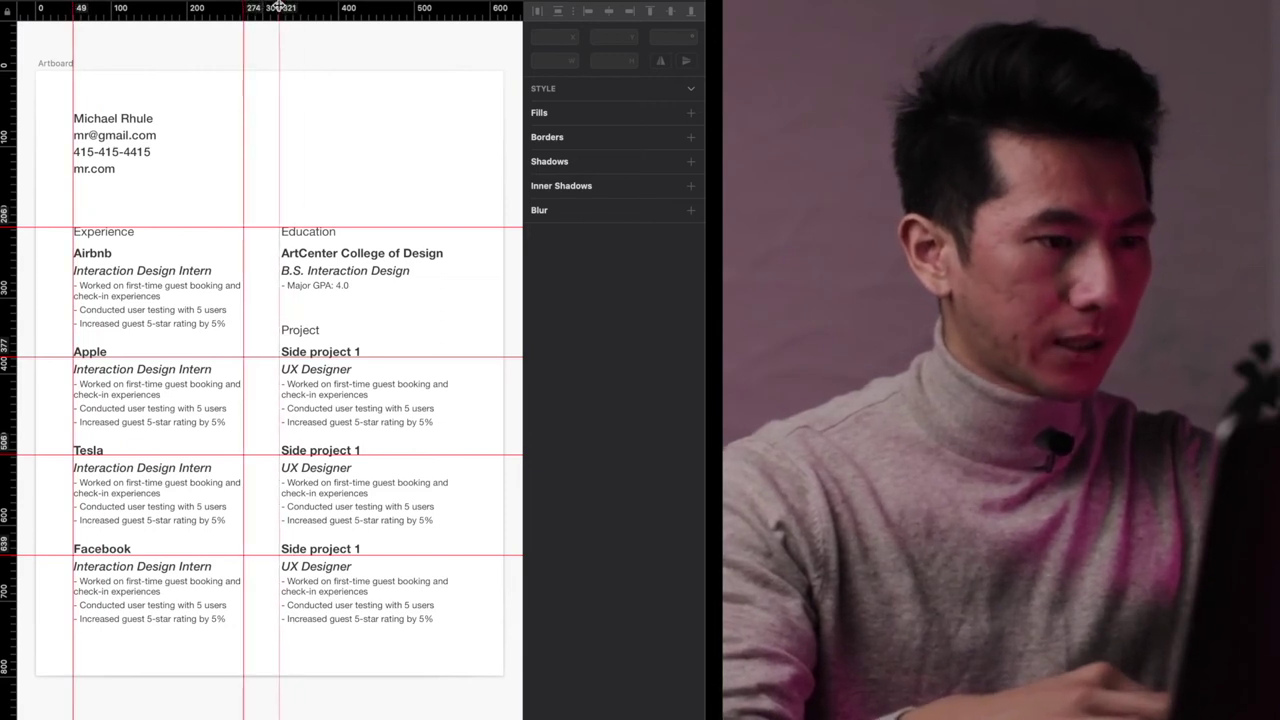
click(279, 8)
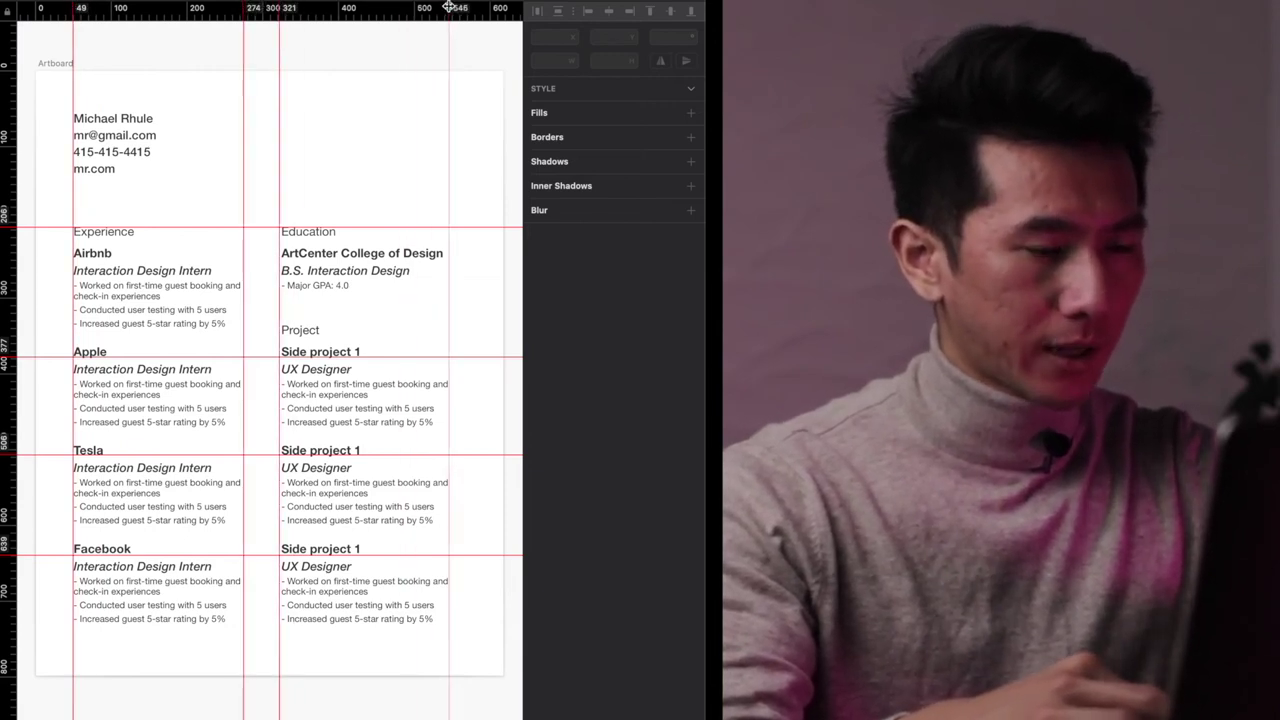
click(450, 8)
scroll(408, 217, down, 3)
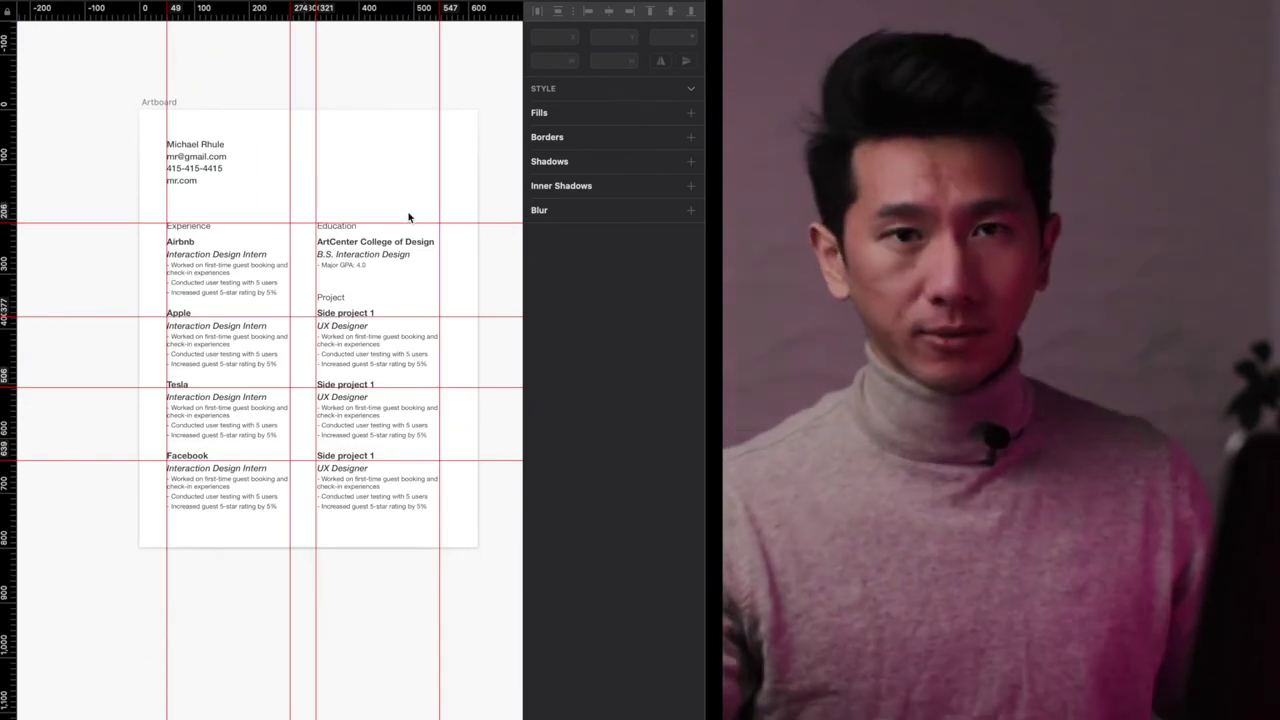
key(ctrl+r)
key(super+1)
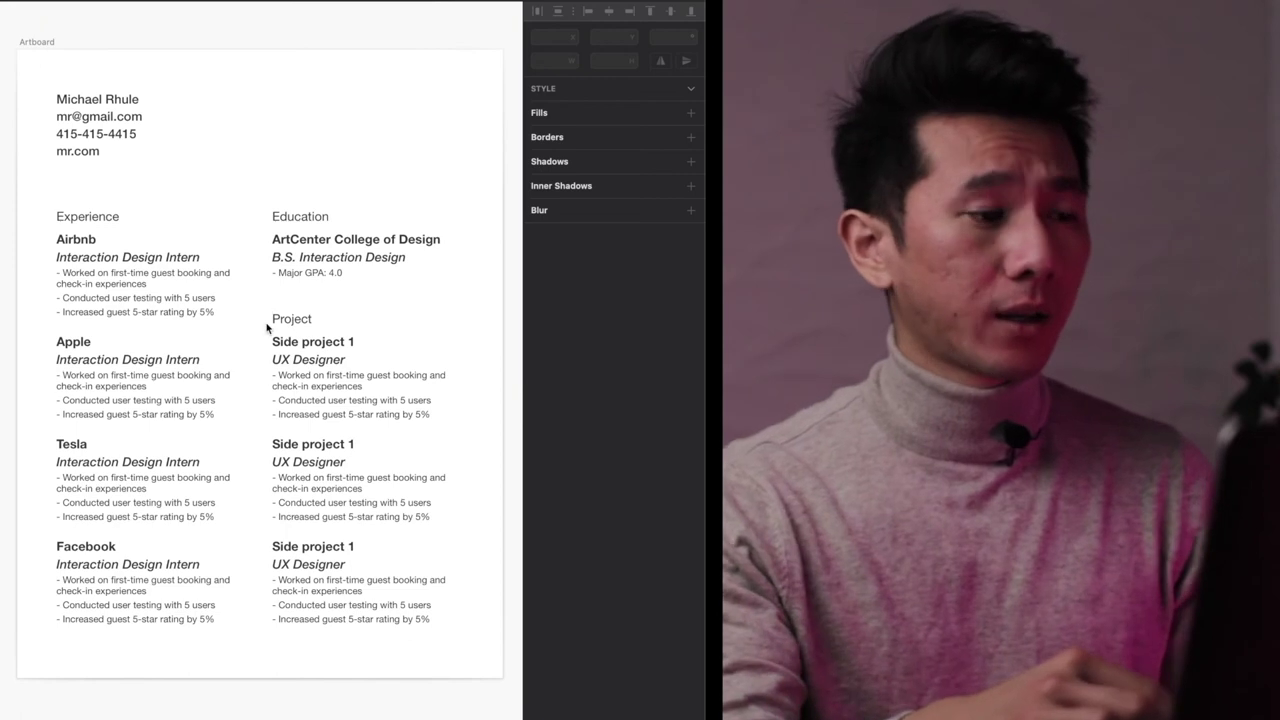
scroll(267, 326, down, 5)
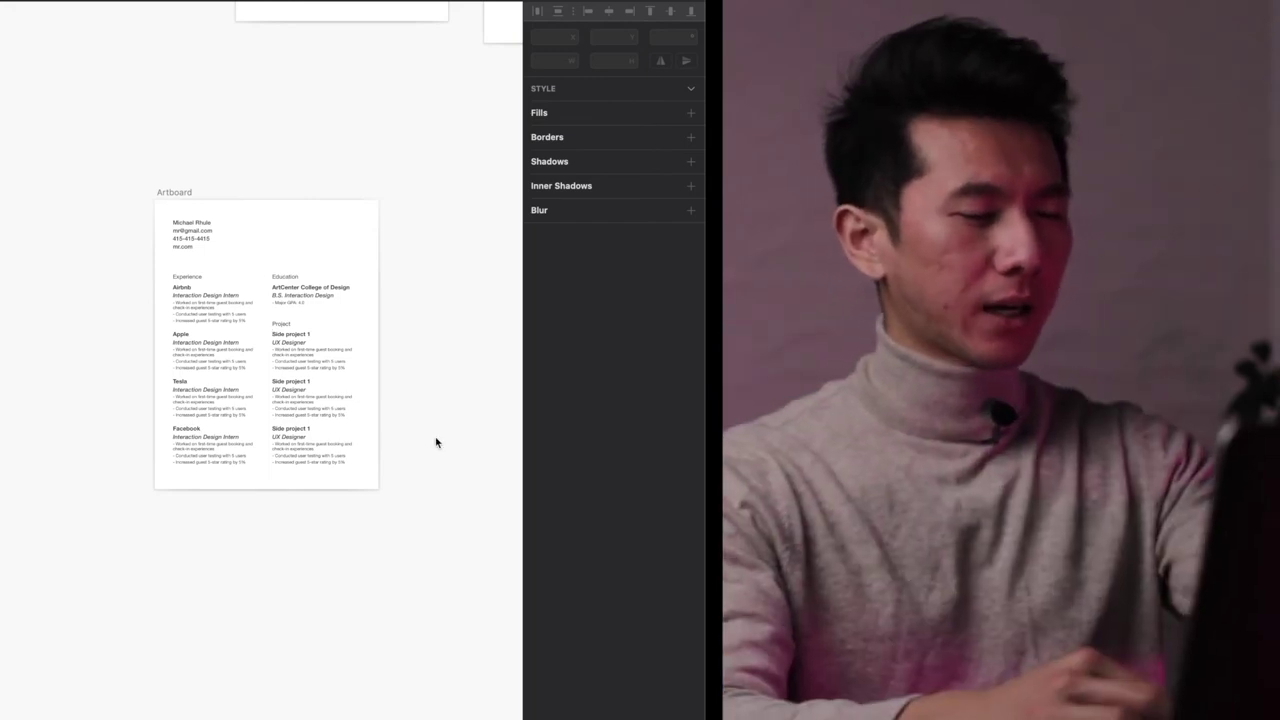
key(r)
drag(165, 217, 222, 250)
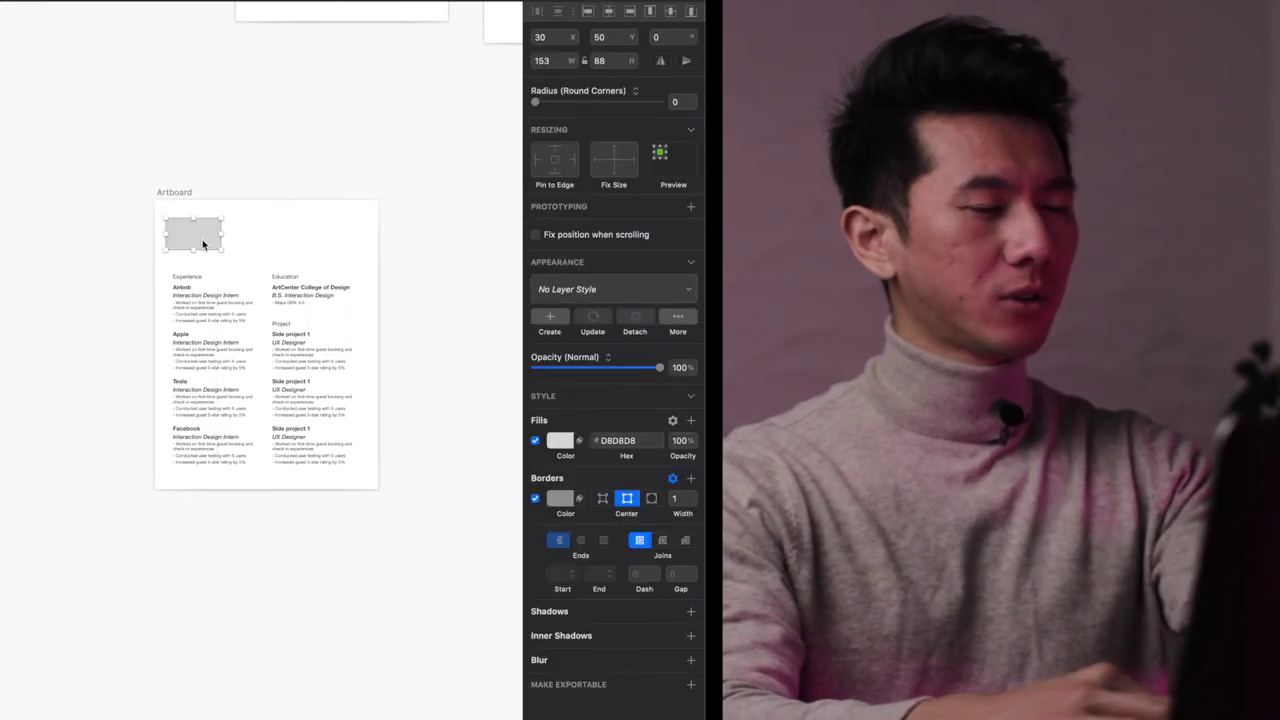
key(r)
mouse_move(165, 278)
mouse_down()
mouse_move(247, 470)
mouse_move(260, 472)
mouse_up()
drag(220, 406, 328, 409)
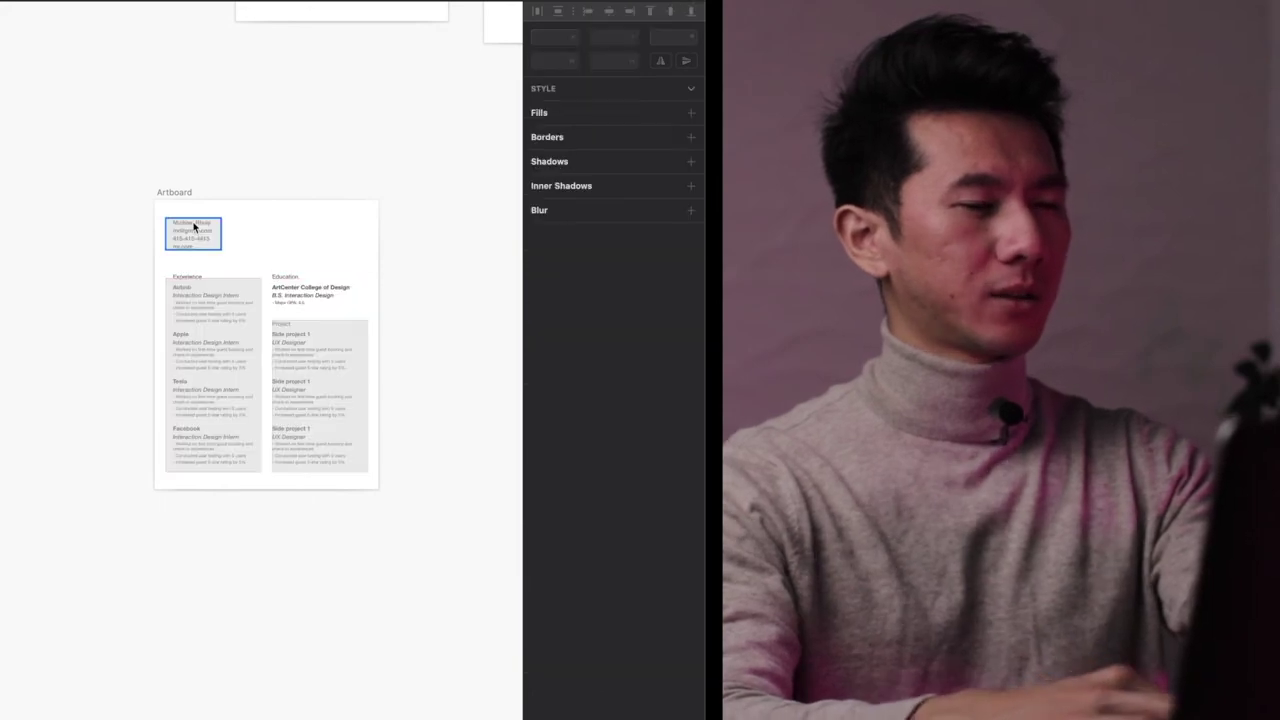
drag(320, 290, 312, 290)
click(363, 241)
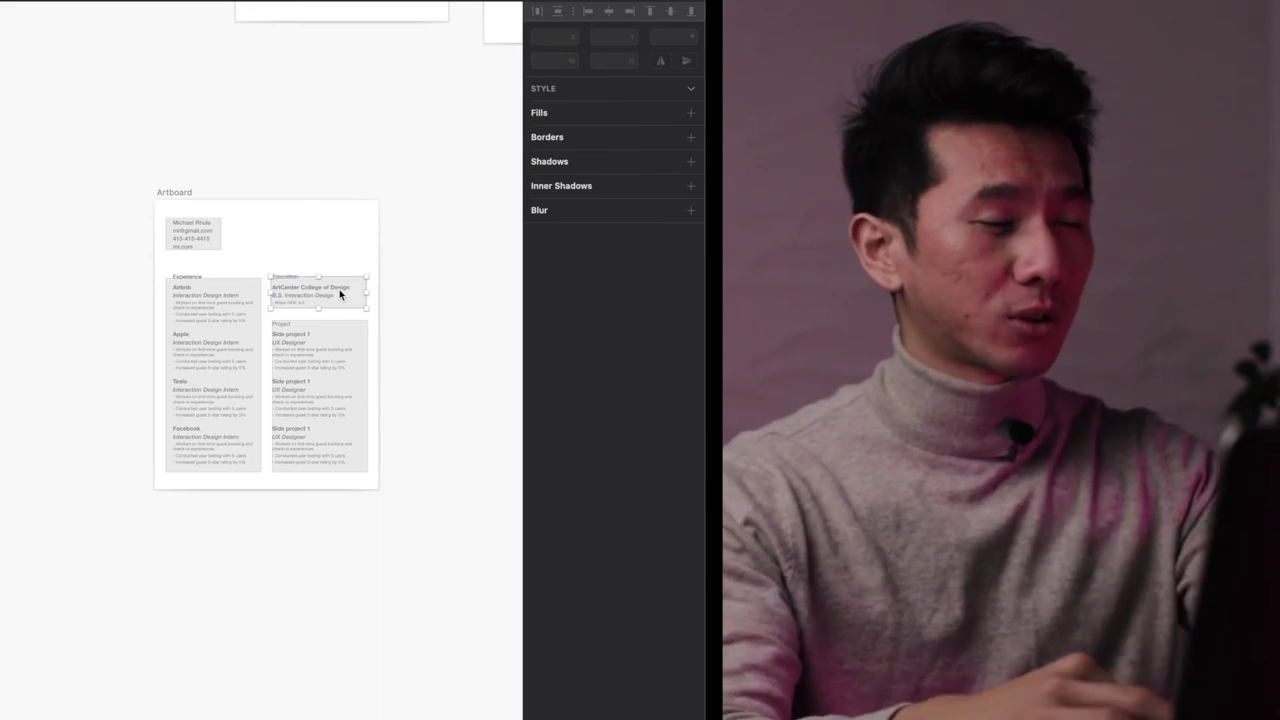
click(249, 343)
click(209, 243)
click(209, 420)
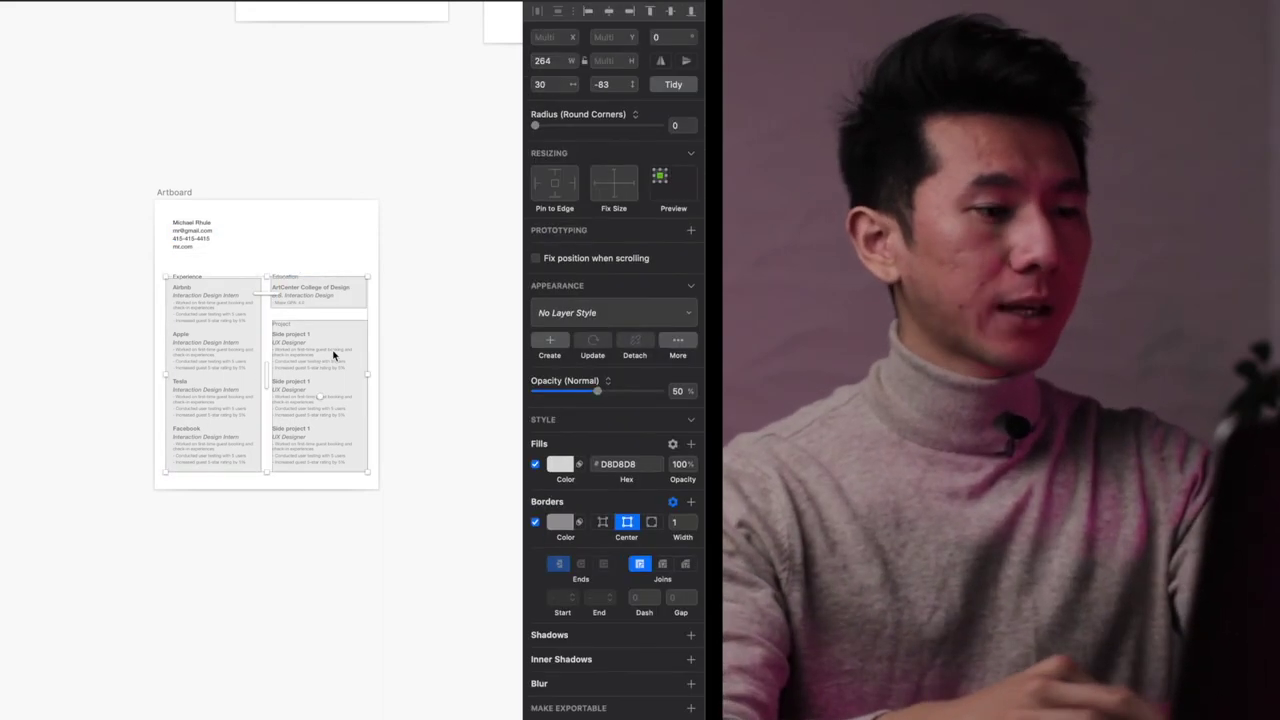
key(Delete)
click(181, 200)
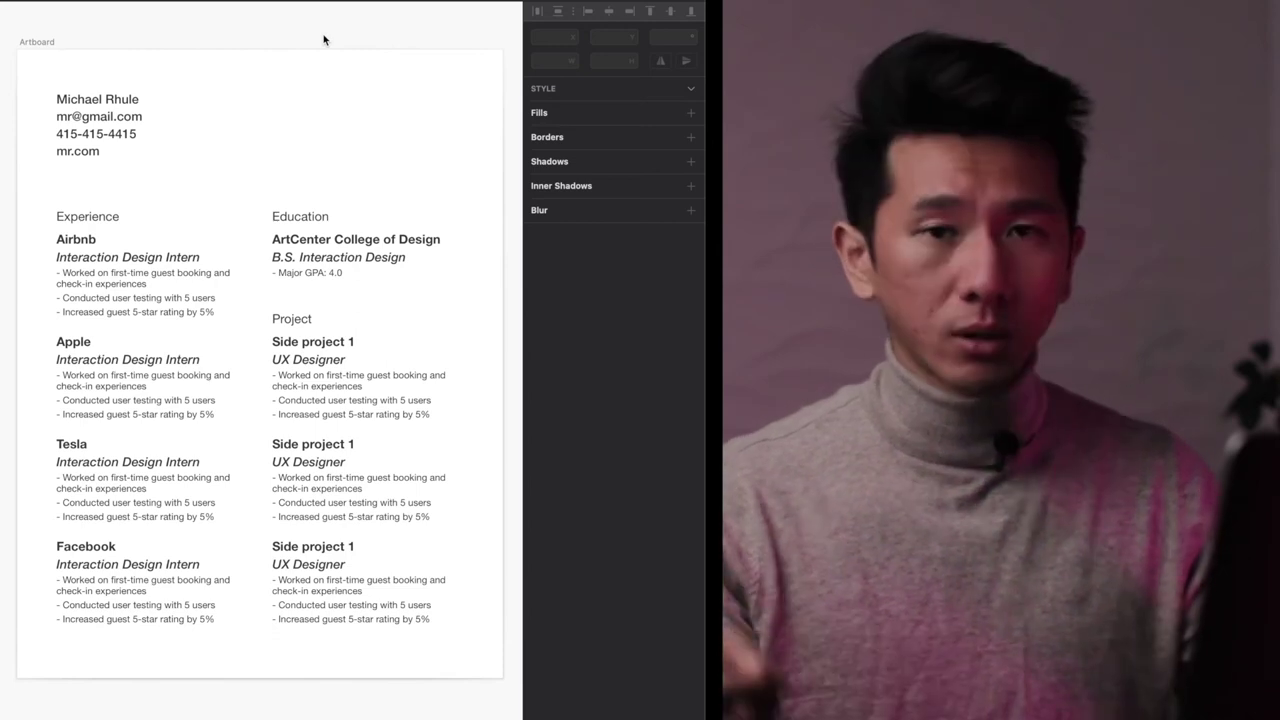
- Change the font of every resume text layer to Comic Sans MS
drag(492, 678, 56, 88)
click(600, 398)
text(com)
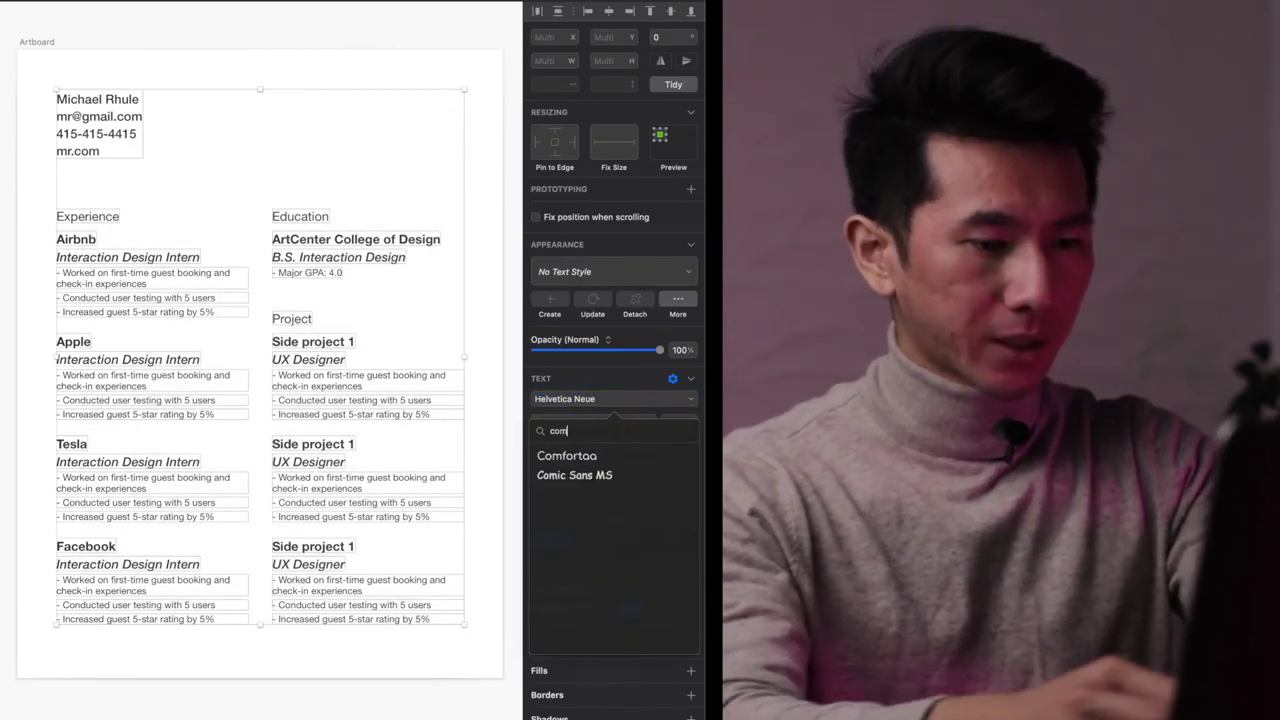
click(574, 475)
click(478, 142)
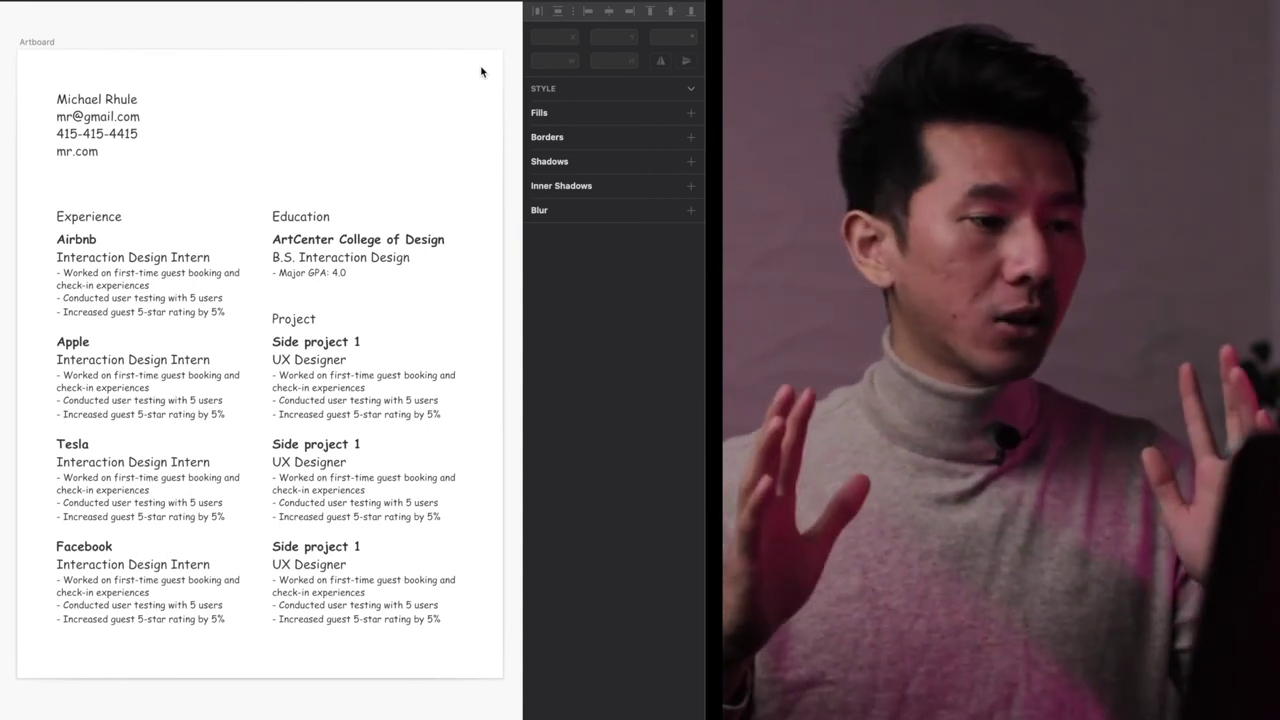
- Try Times New Roman on all resume text, then undo it to return to Helvetica Neue
drag(26, 64, 460, 672)
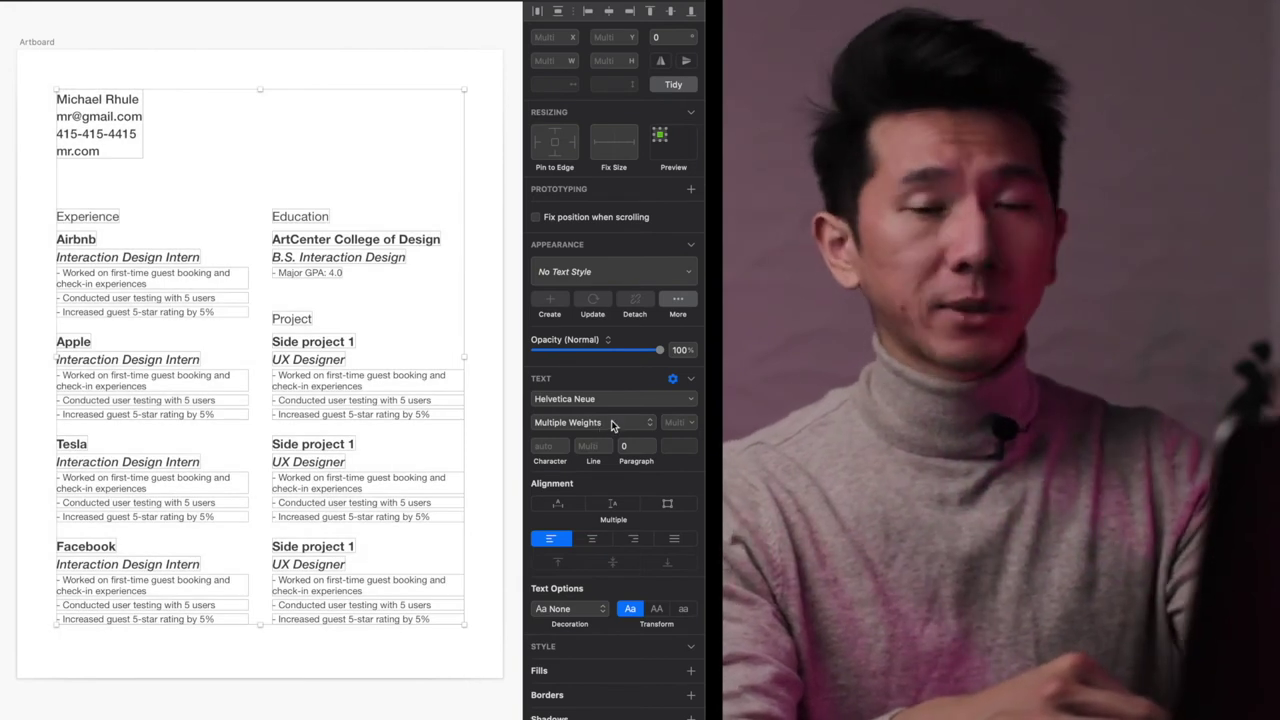
click(618, 404)
text(tim)
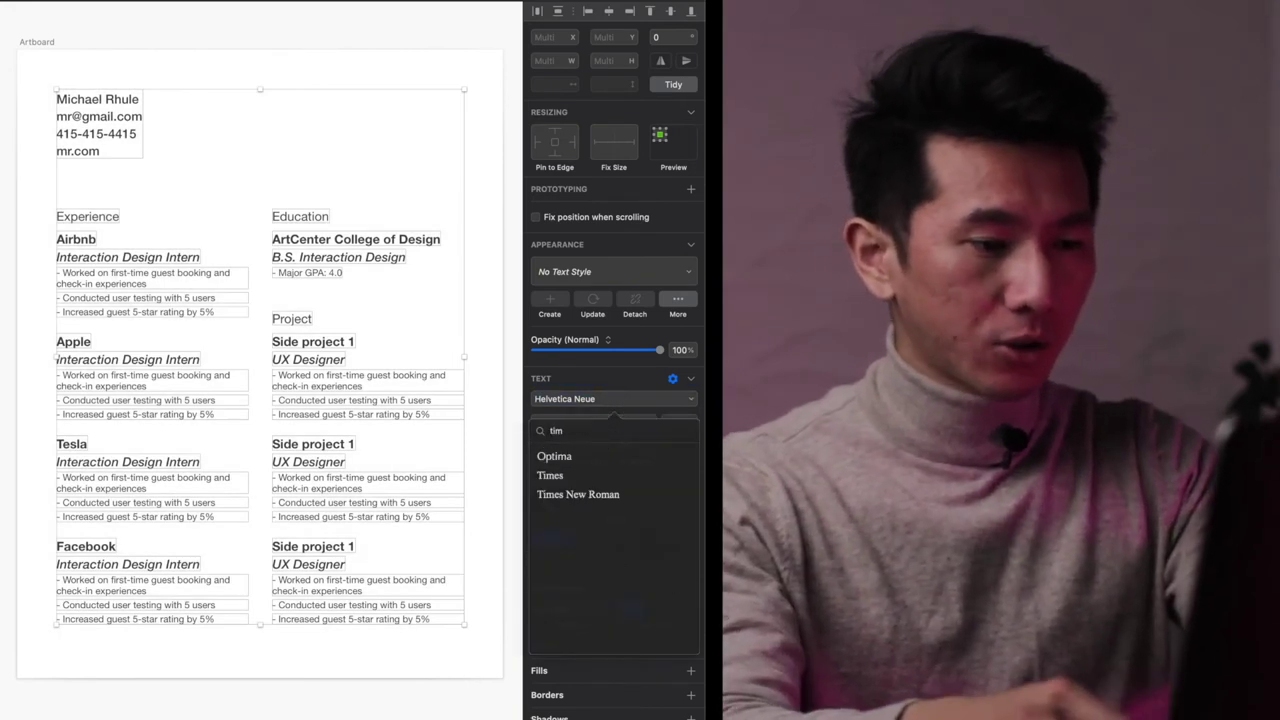
key(Down)
key(Down)
key(Down)
key(Return)
click(446, 146)
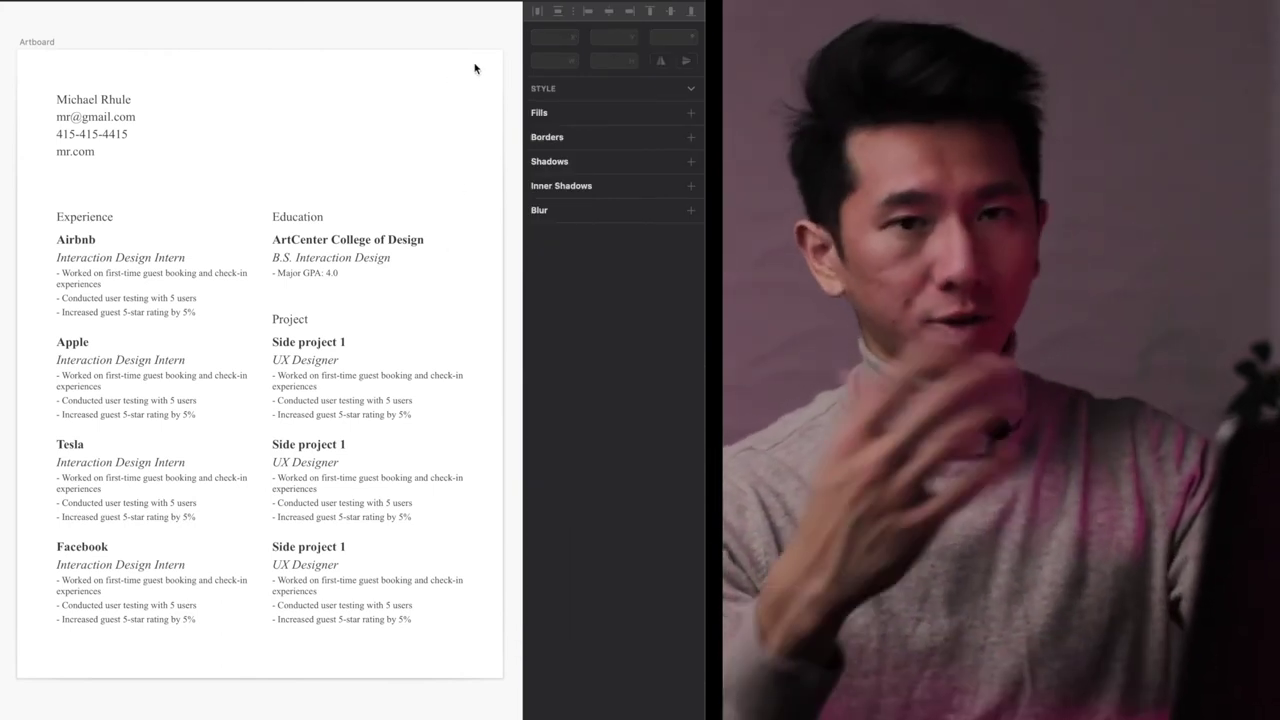
key(super+z)
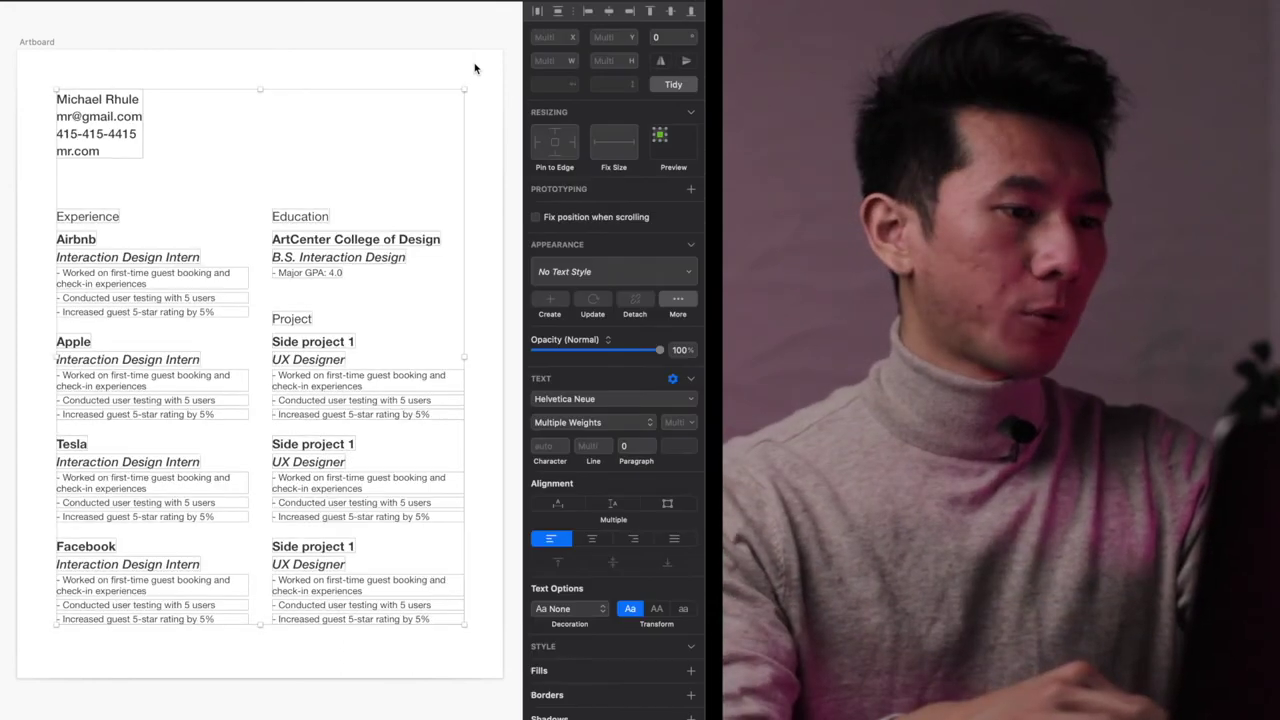
click(472, 67)
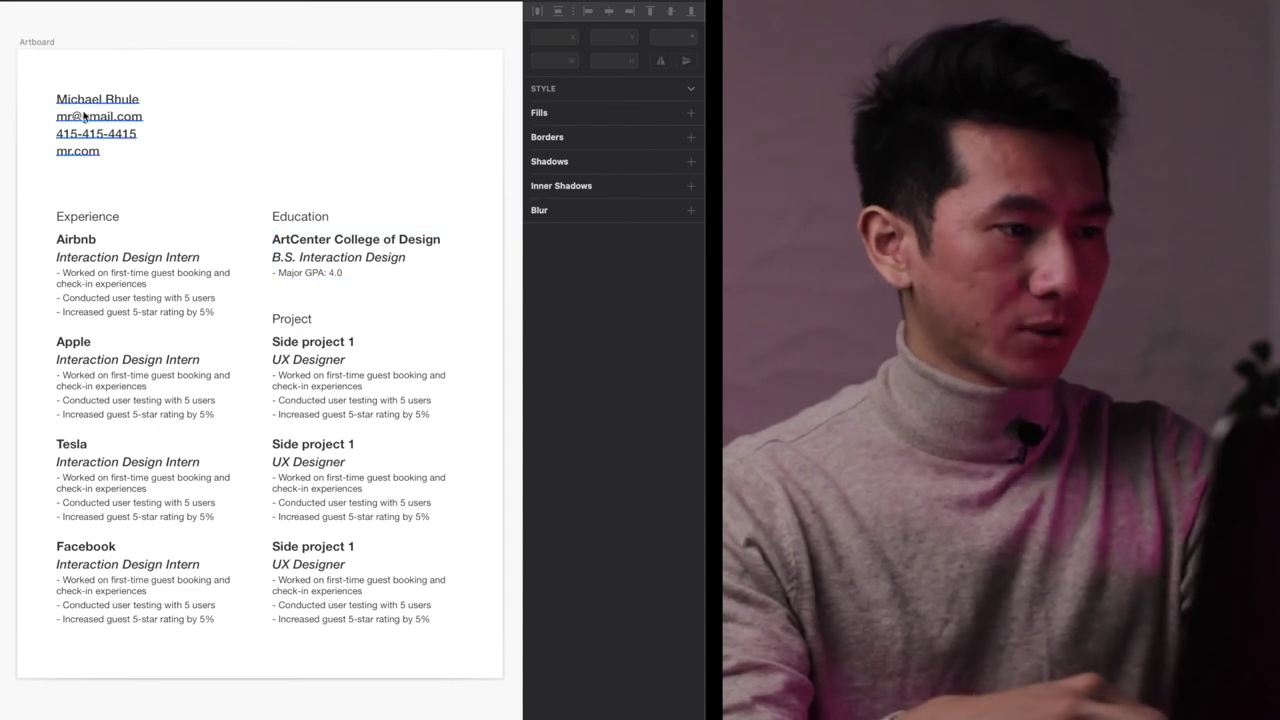
- Try letter spacing of -1.2 and then 10 on the name and contact block
click(90, 102)
click(548, 423)
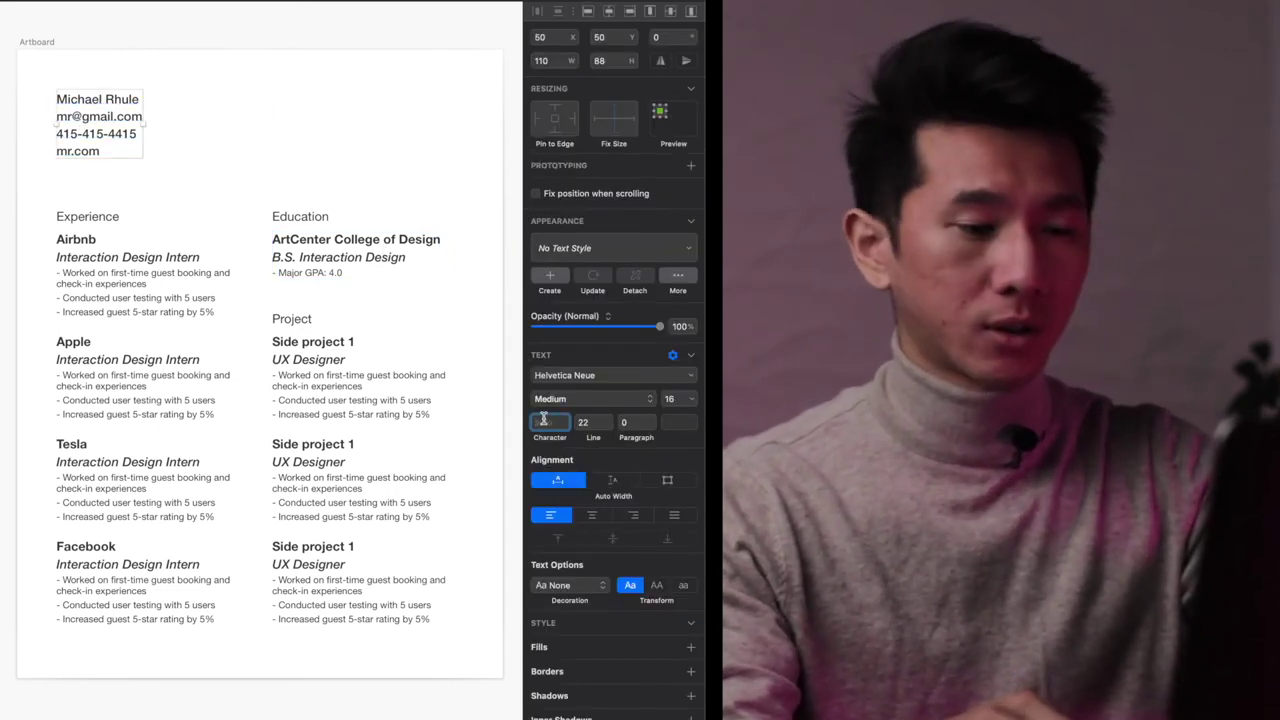
text(-1.2)
key(Return)
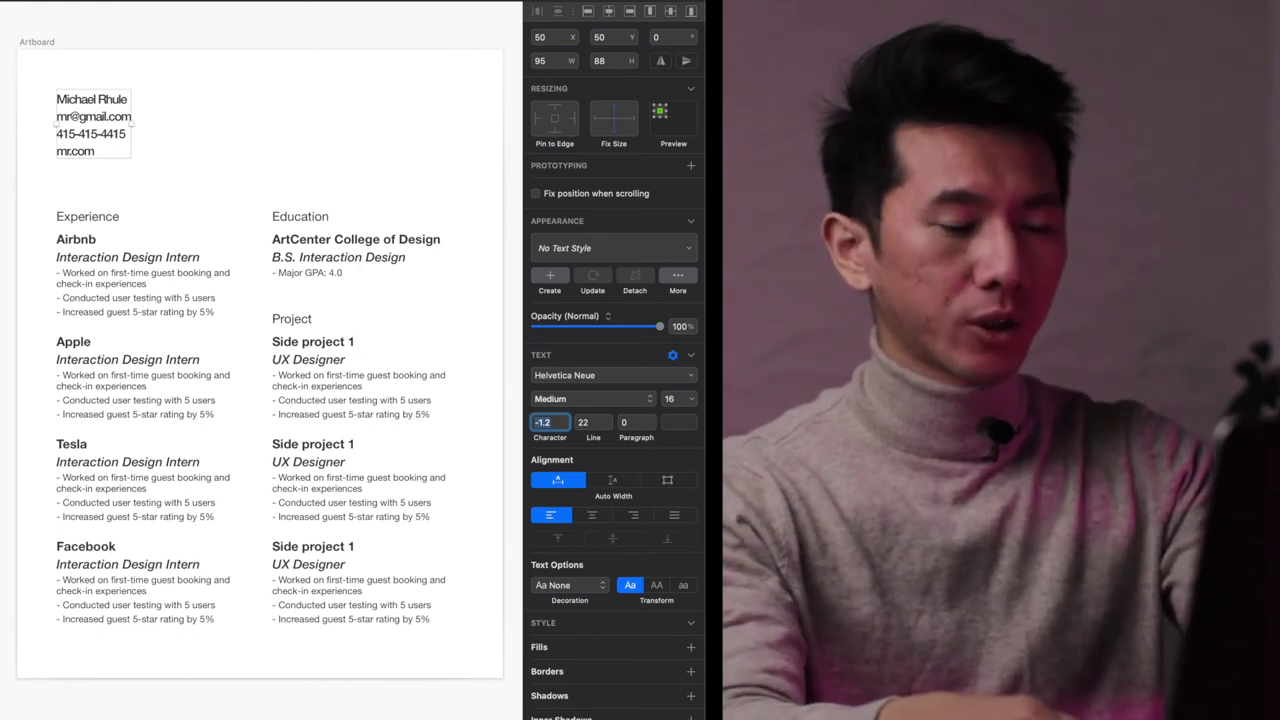
drag(545, 438, 563, 439)
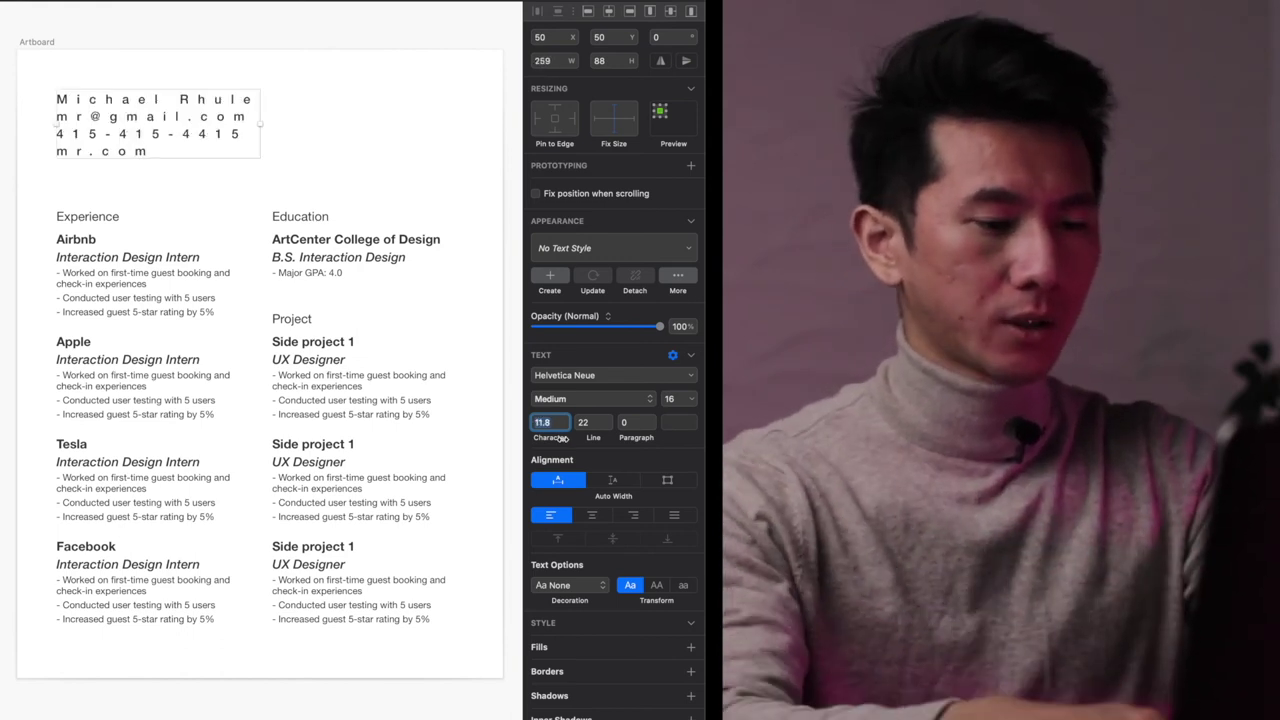
text(10)
key(Return)
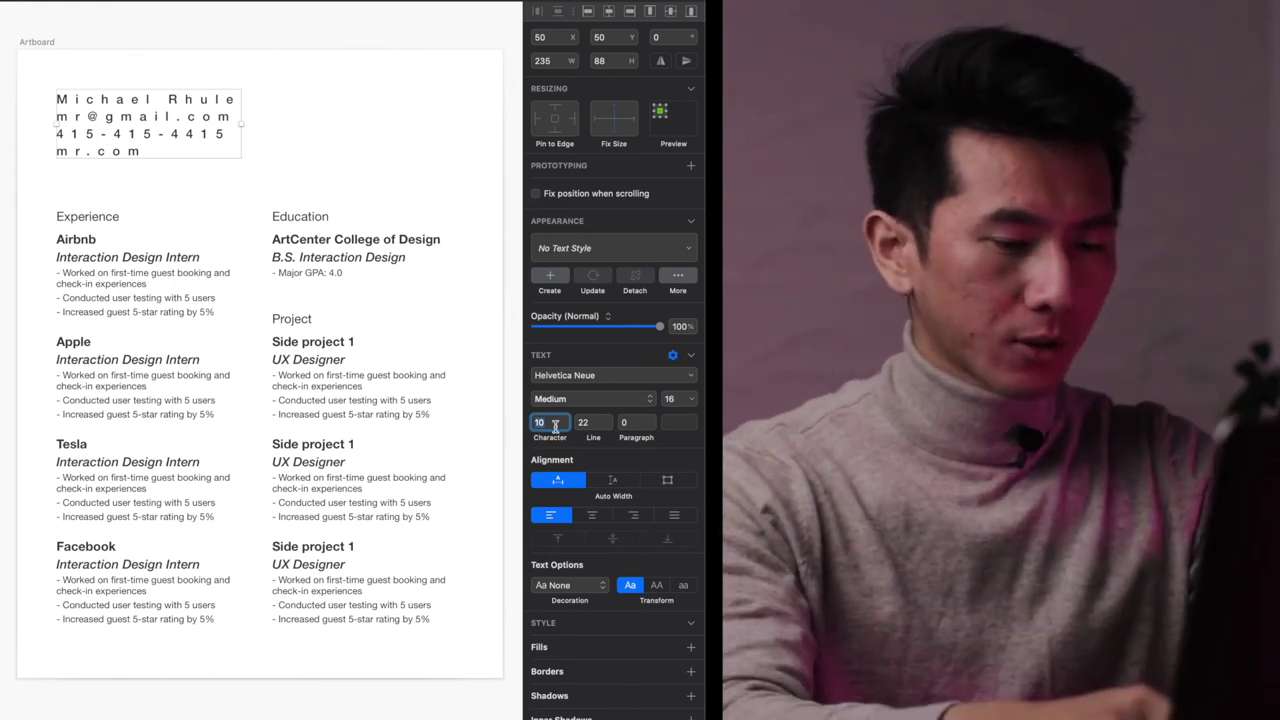
- Clear the wide spacing and give the contact block -0.2 letter spacing
key(BackSpace)
key(Return)
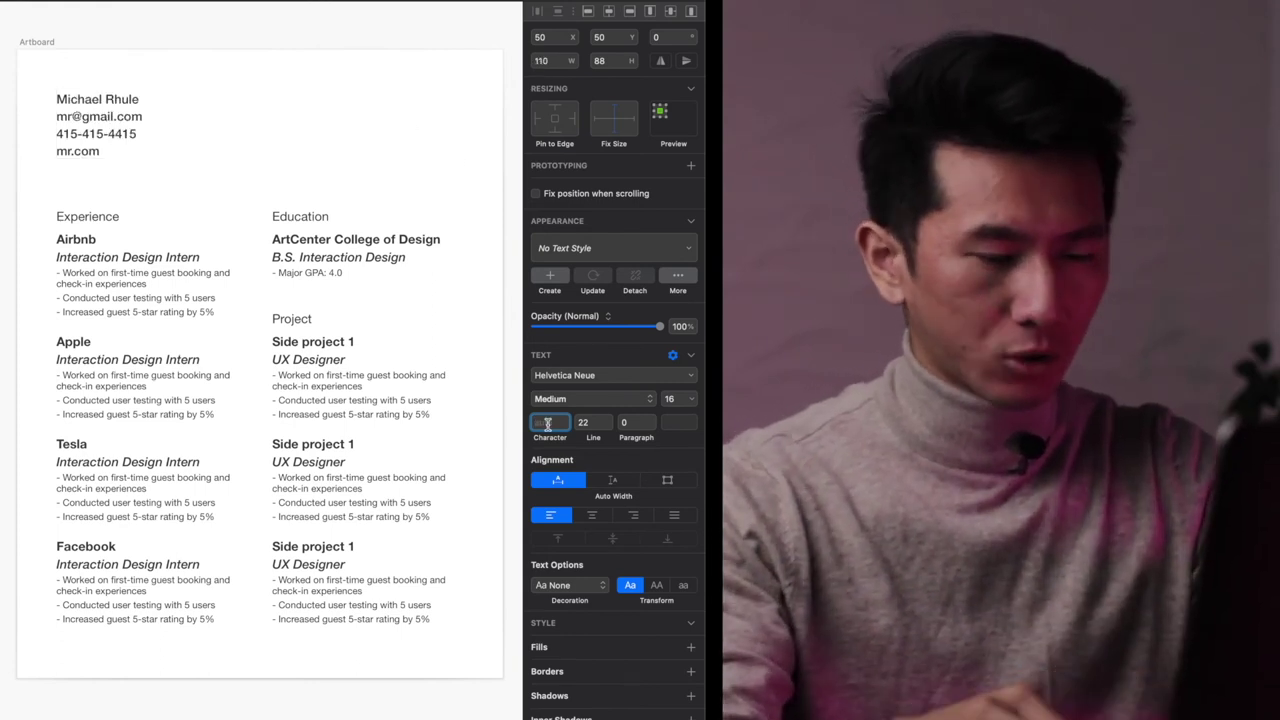
text(-0.2)
key(Return)
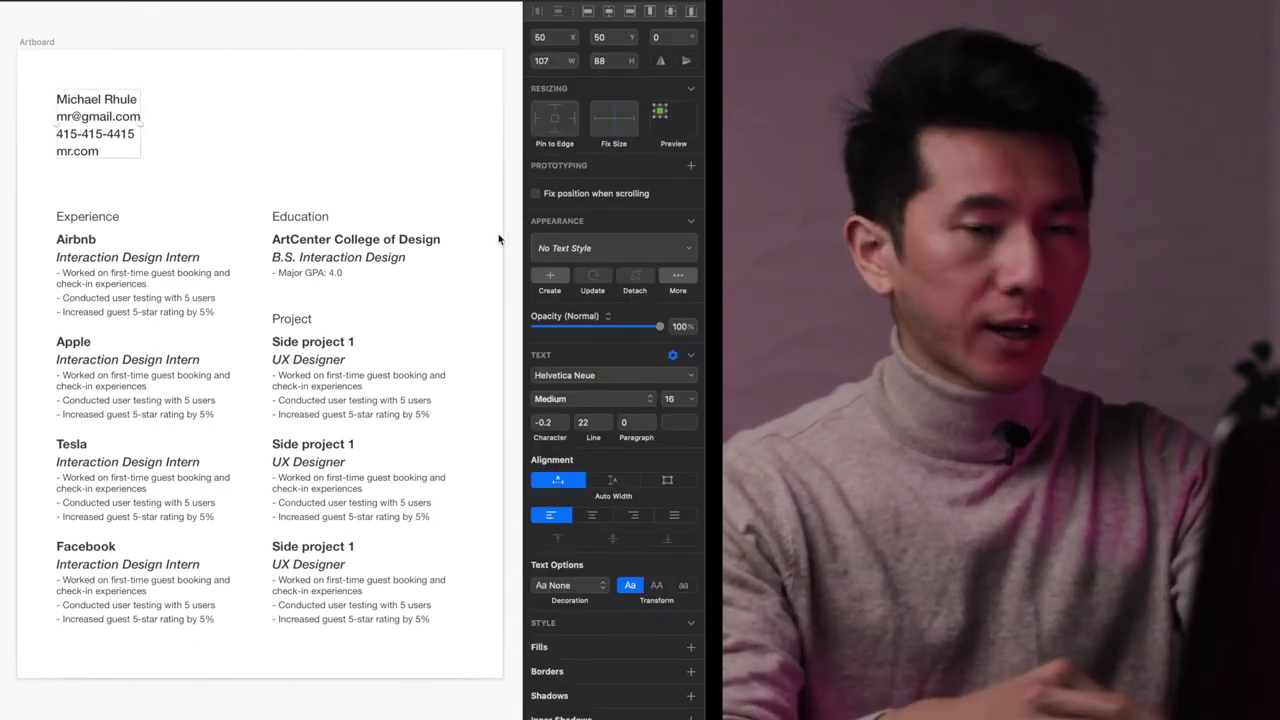
click(497, 270)
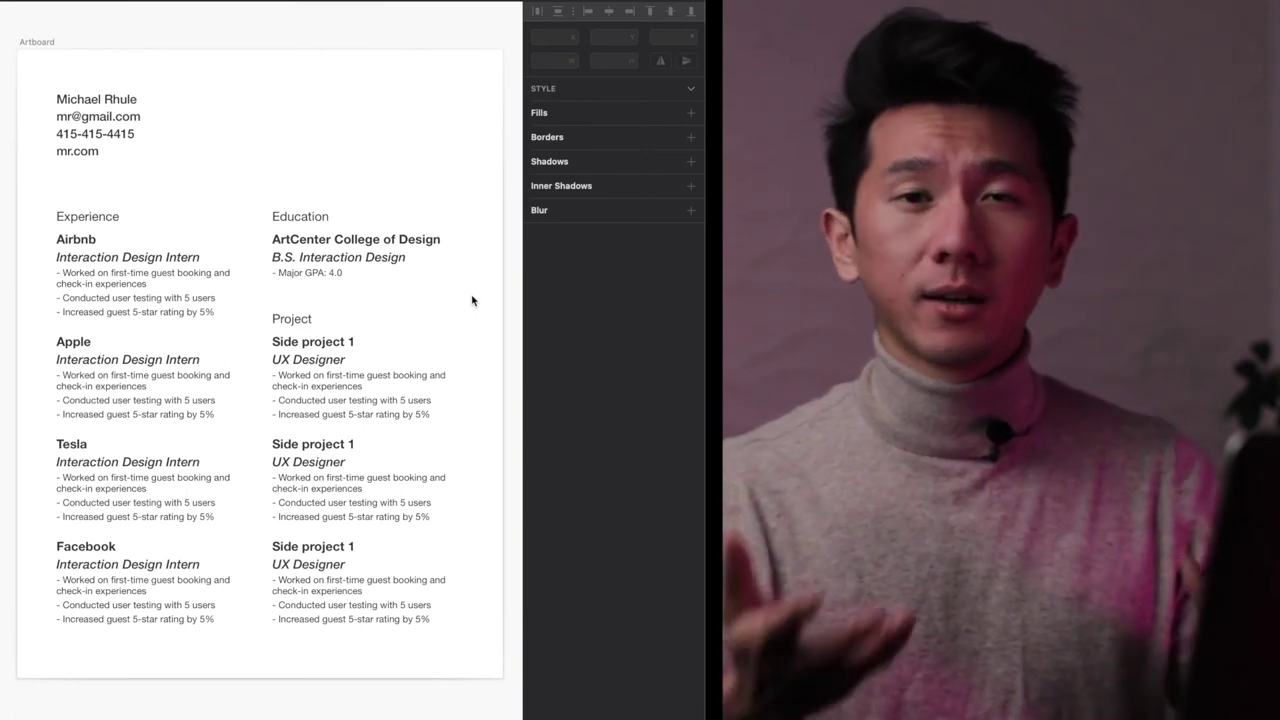
- Apply -0.1 character spacing to all the section text layers and review the selection
drag(492, 172, 85, 692)
click(540, 450)
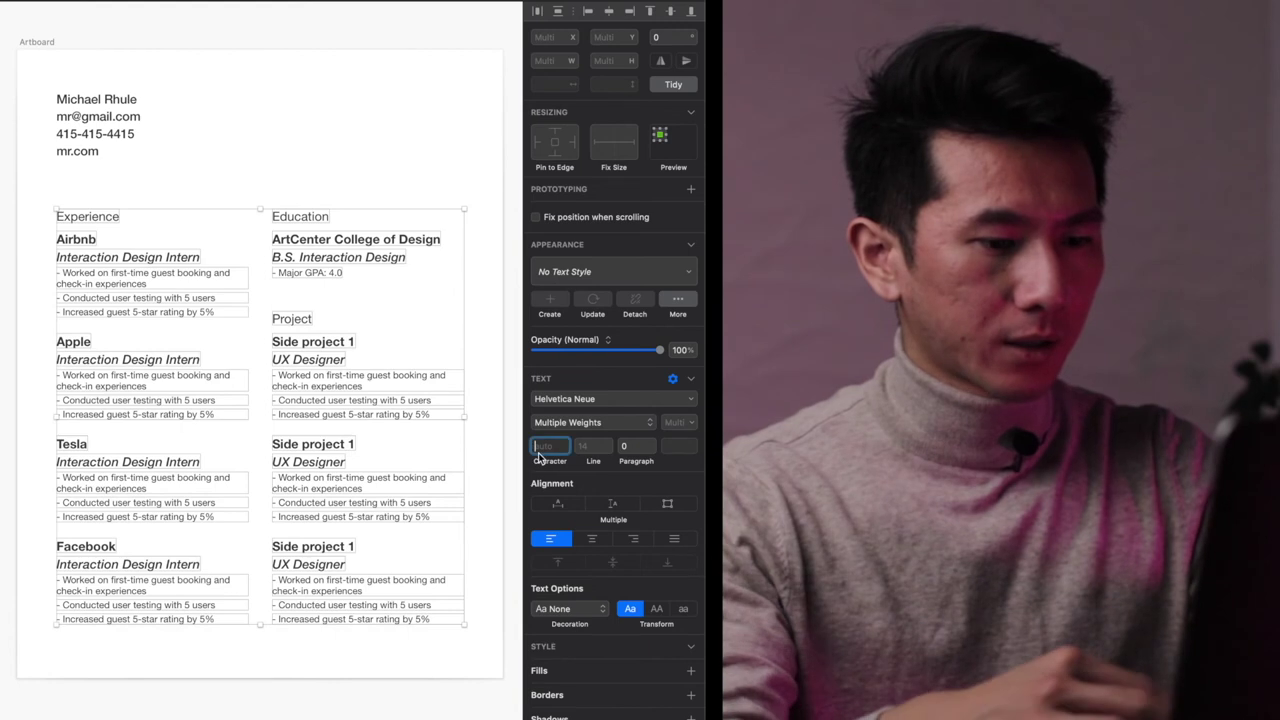
text(-0.1)
key(Return)
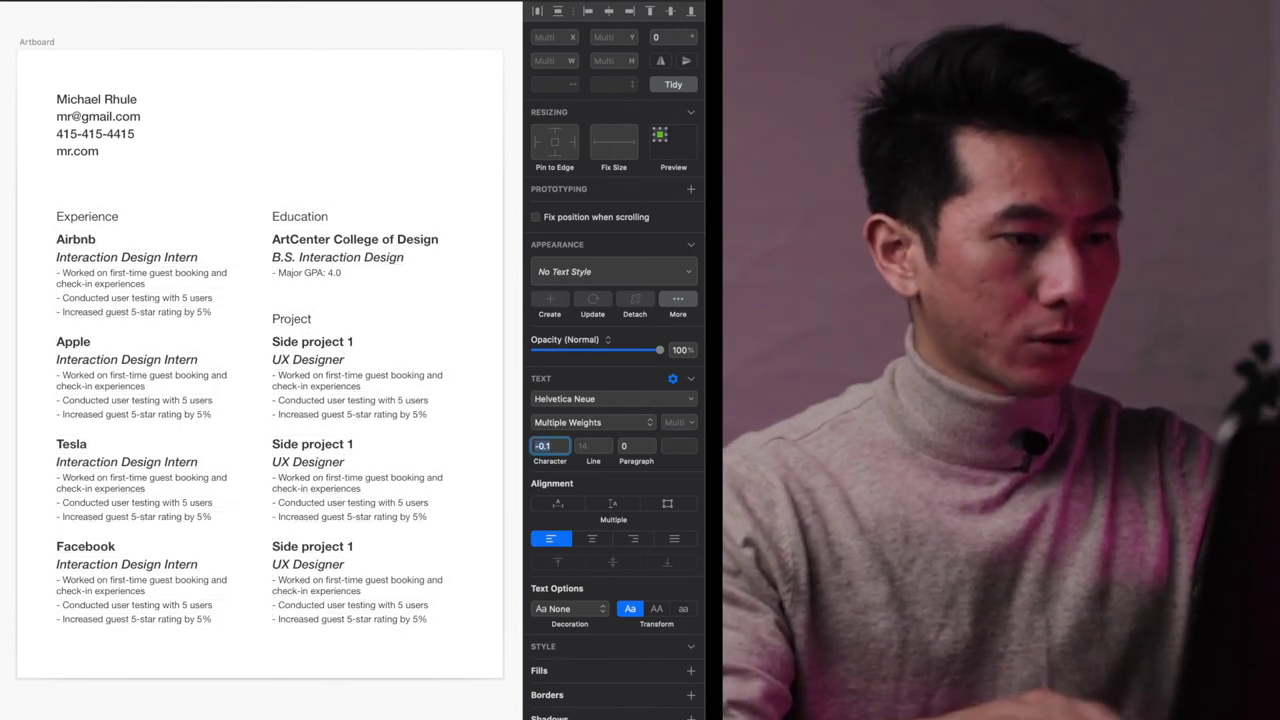
click(432, 108)
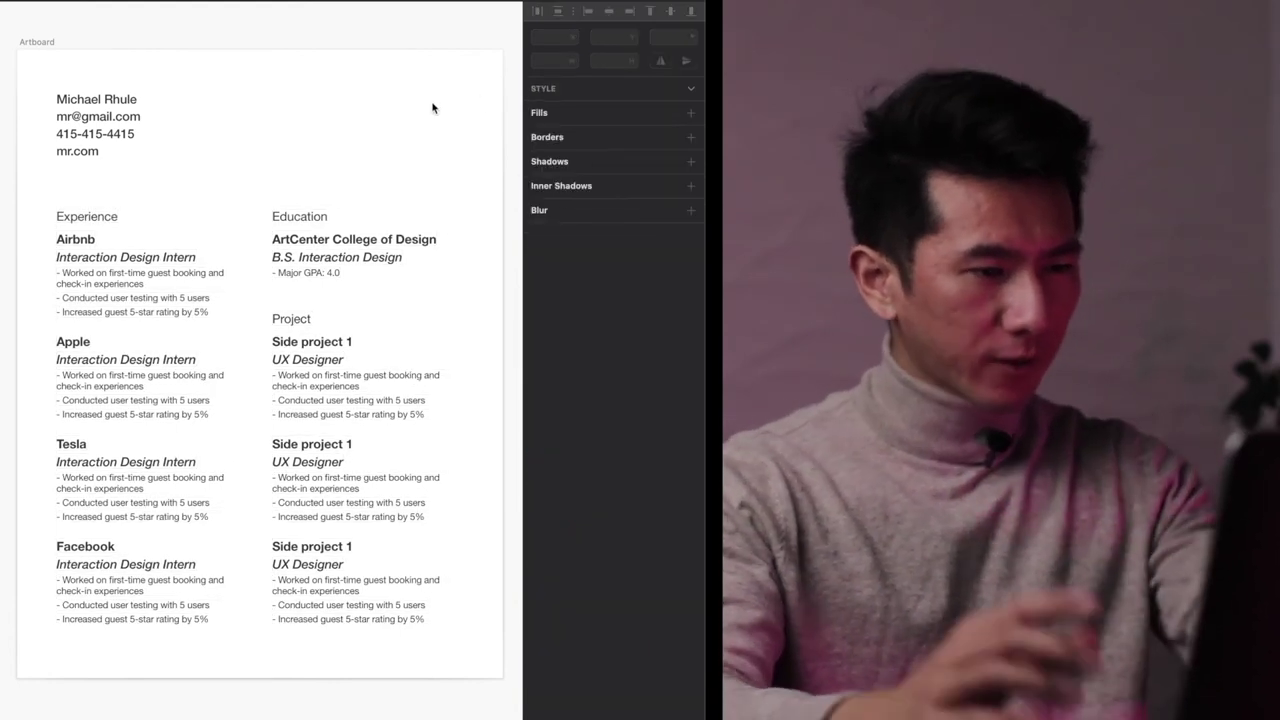
drag(432, 108, 327, 644)
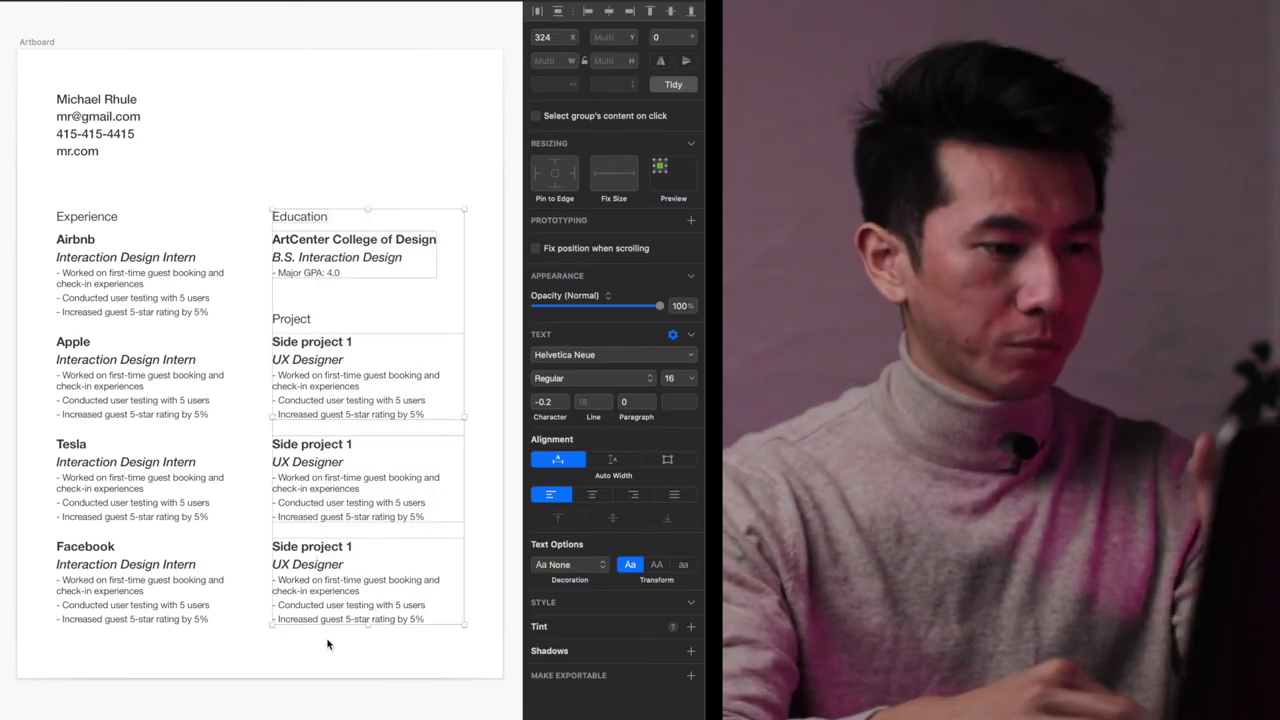
key(super+a)
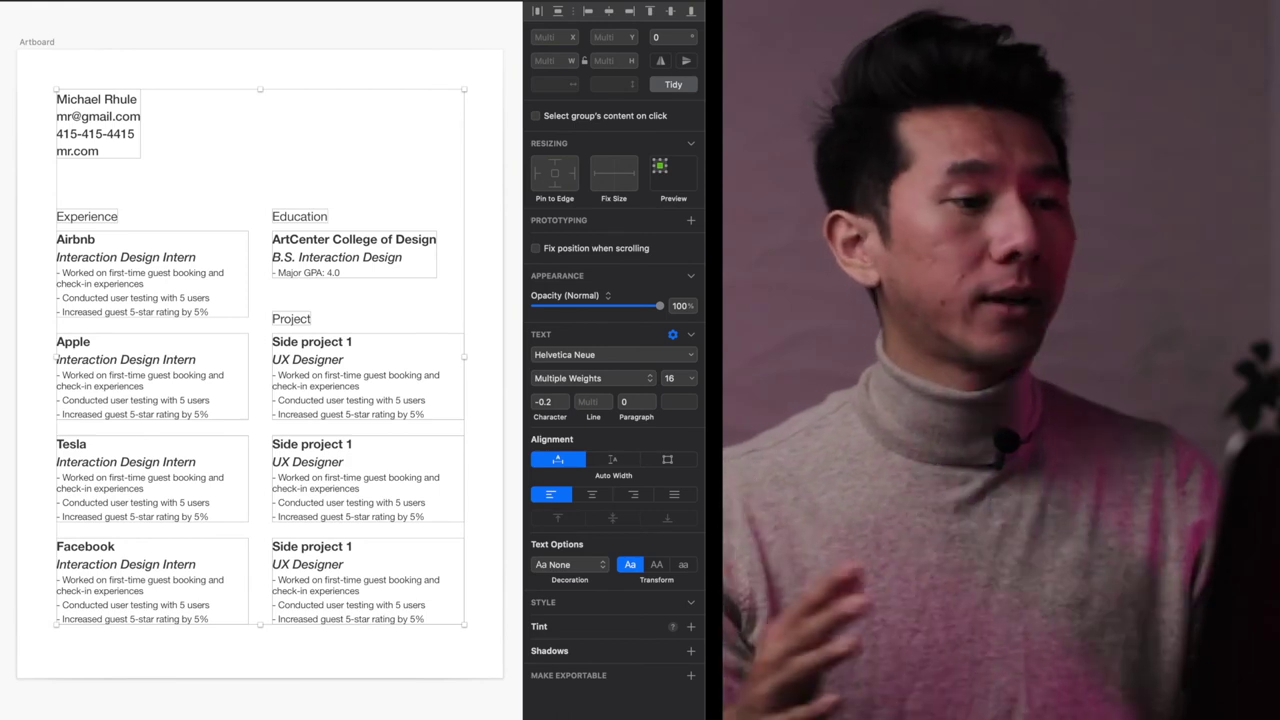
click(400, 119)
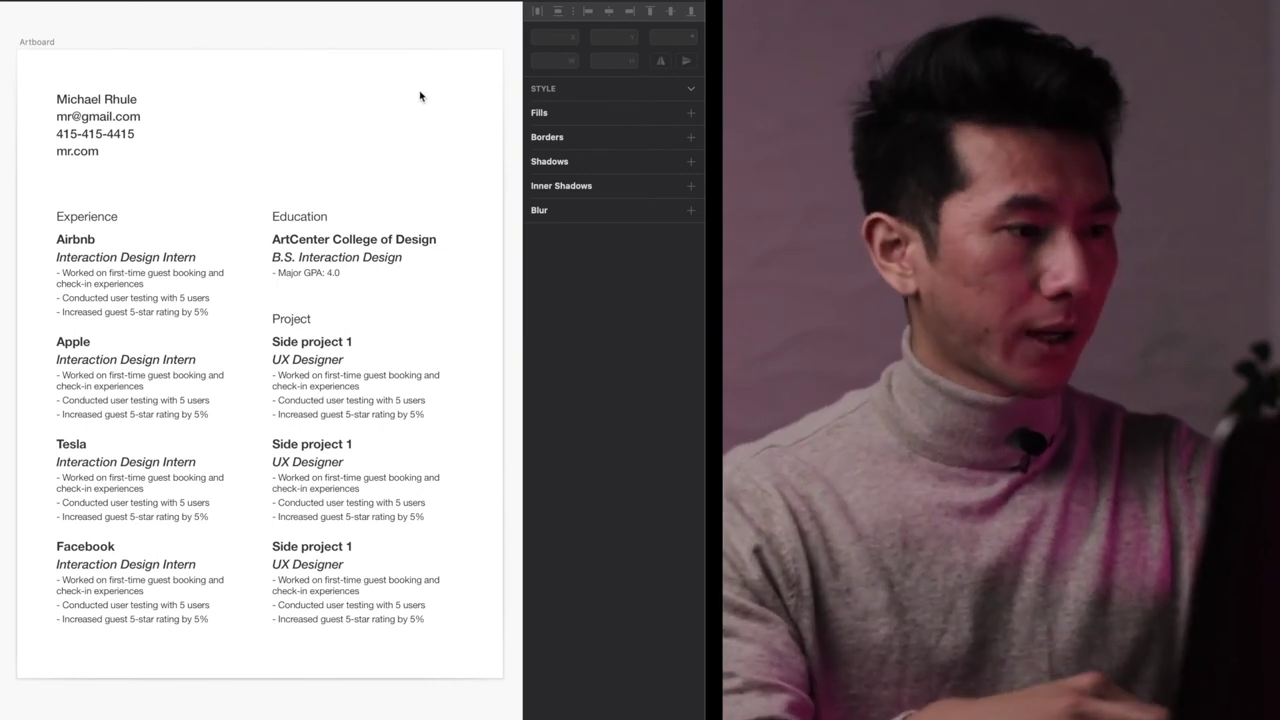
- Make the name text at the top magenta using the saved pink document colour
double_click(109, 96)
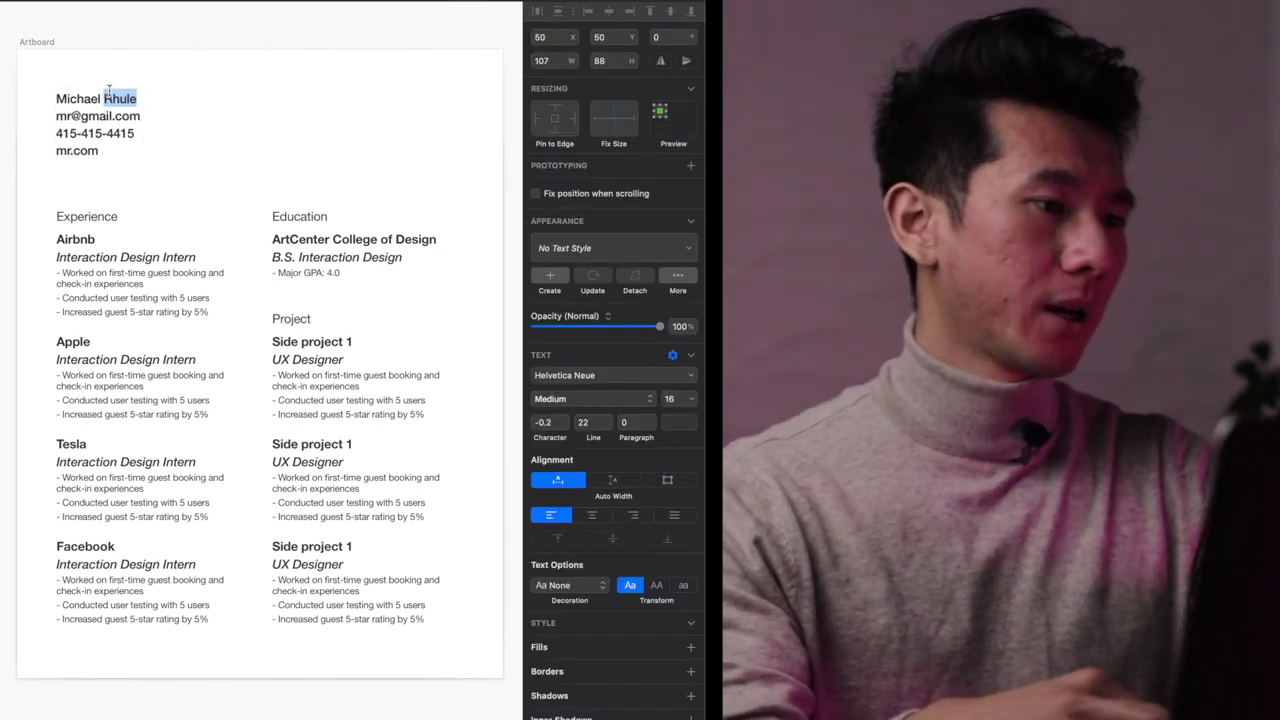
triple_click(100, 98)
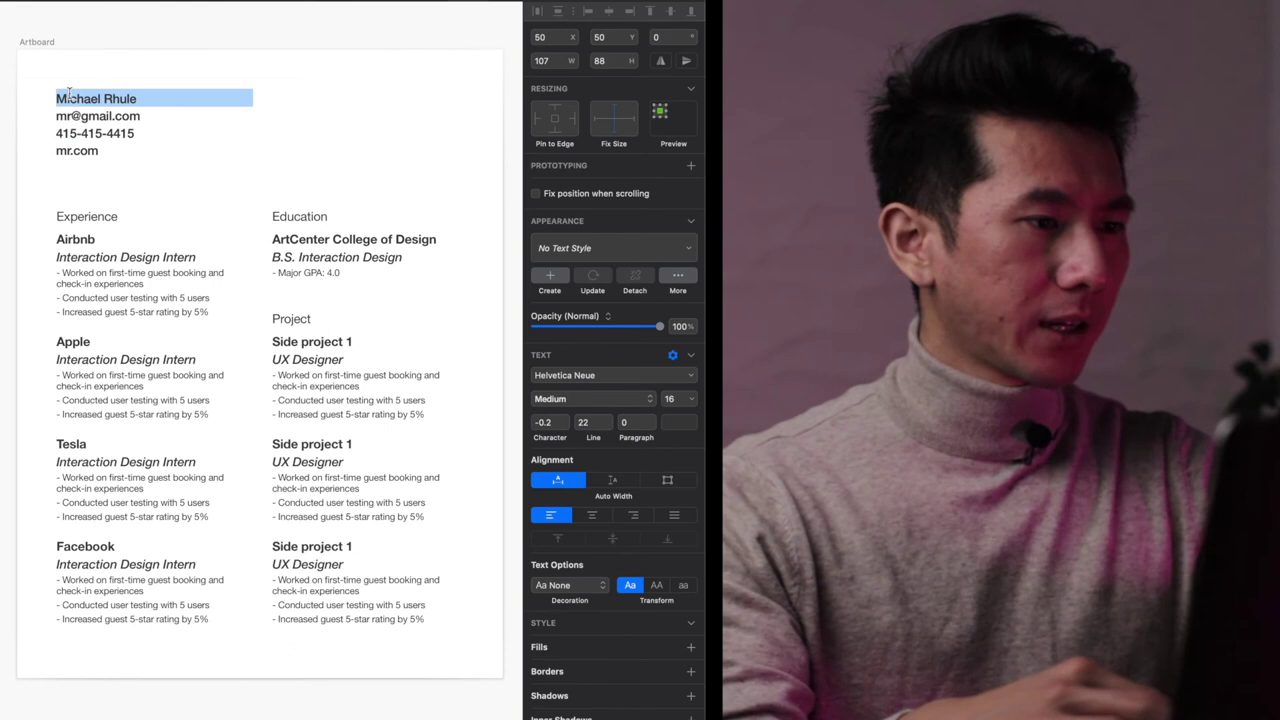
click(680, 422)
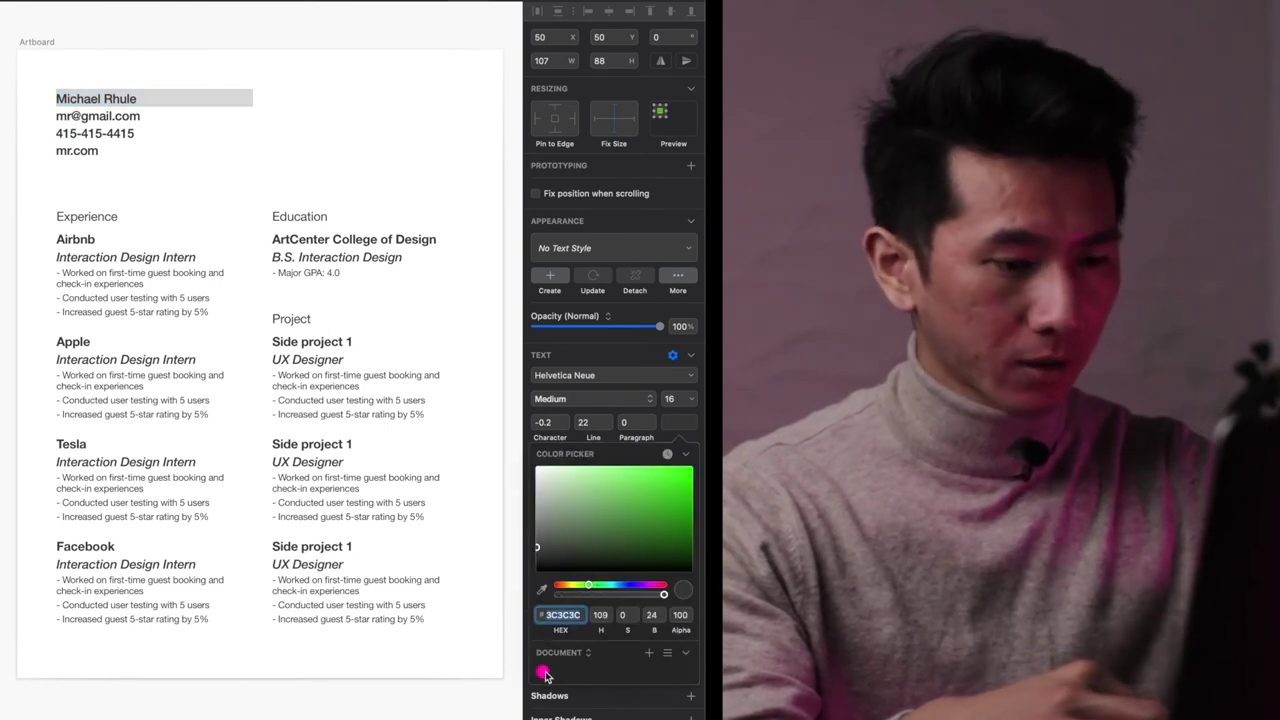
click(543, 674)
key(Escape)
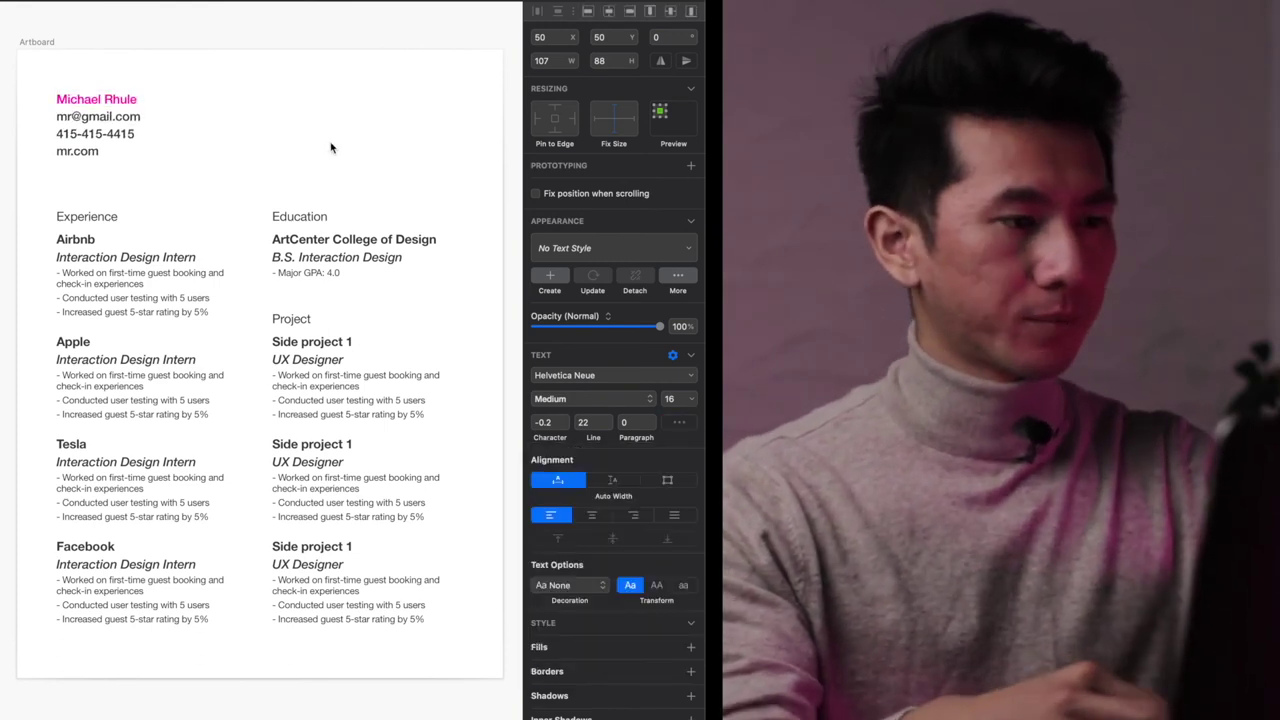
click(331, 148)
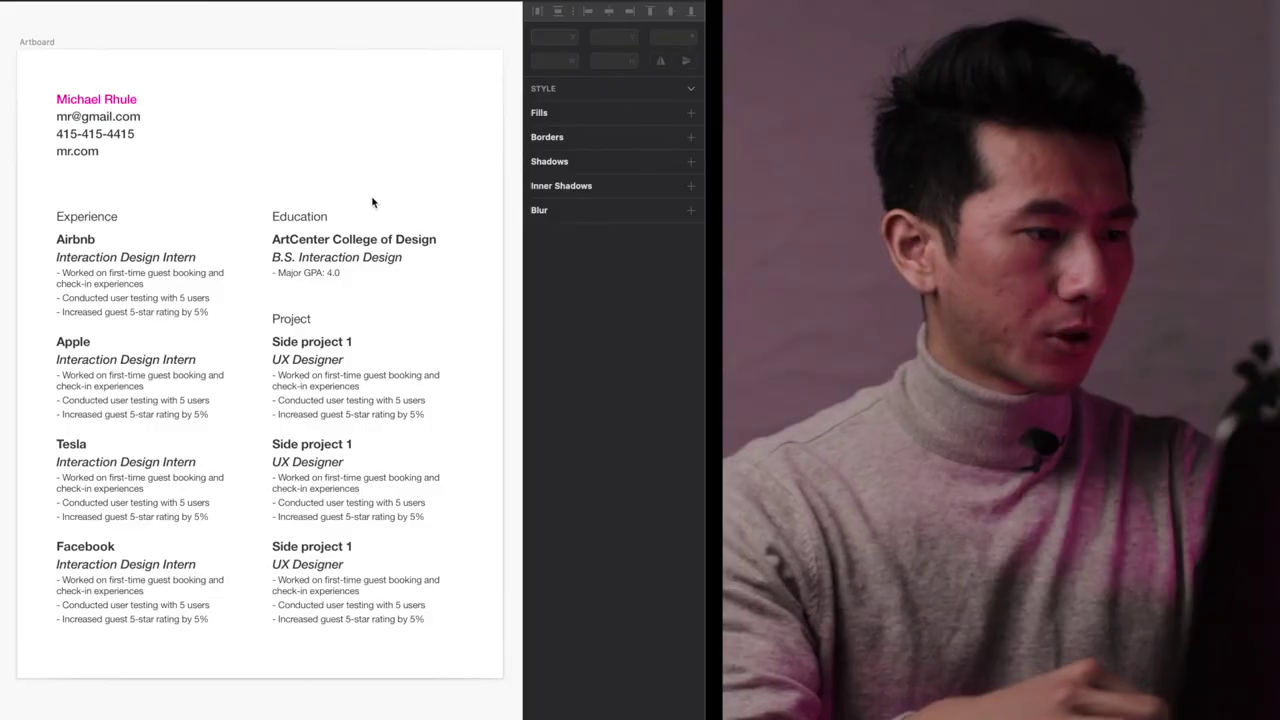
- Colour the Experience, Education and Project headings the same magenta
click(86, 217)
shift+click(299, 217)
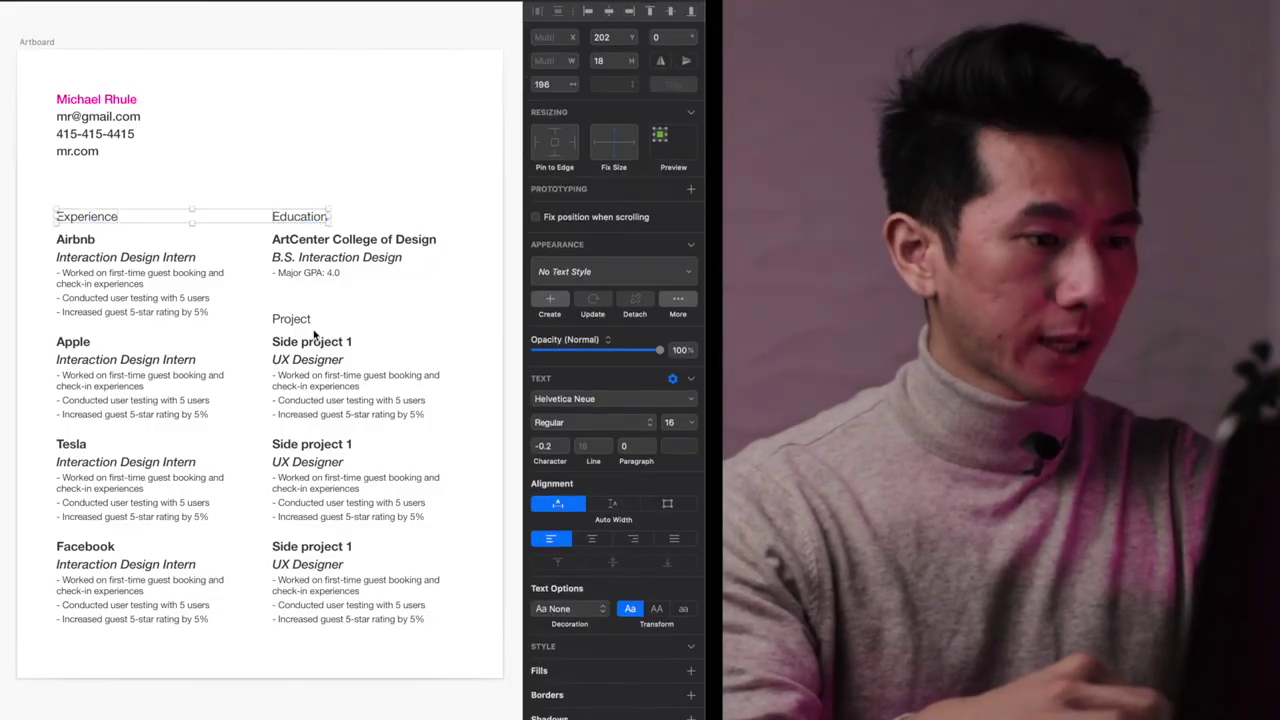
shift+click(295, 320)
key(alt+super+v)
click(466, 170)
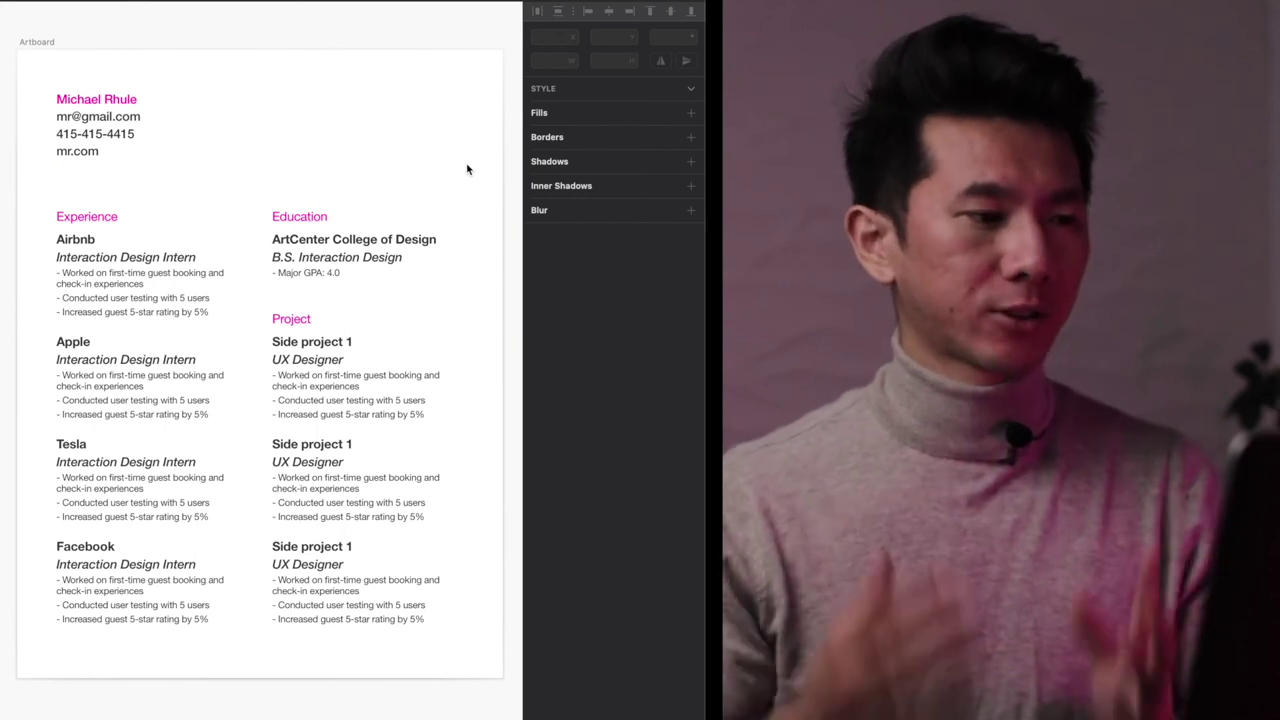
click(105, 222)
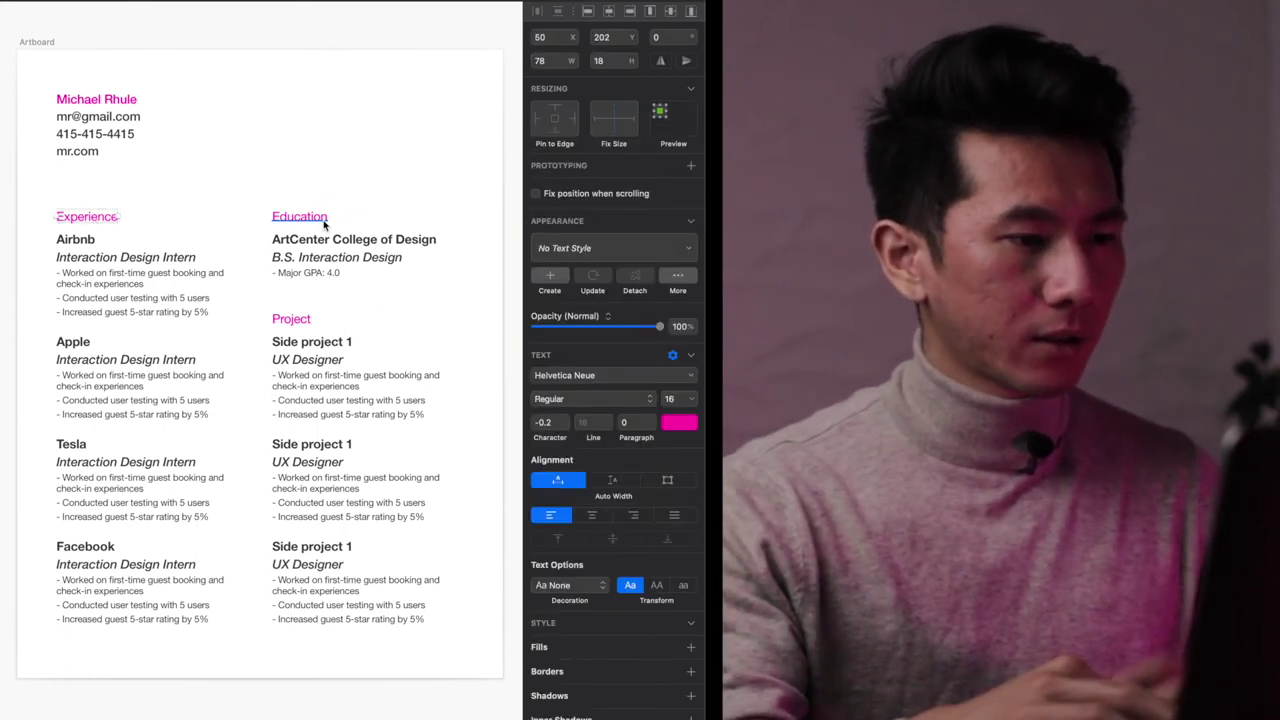
click(434, 168)
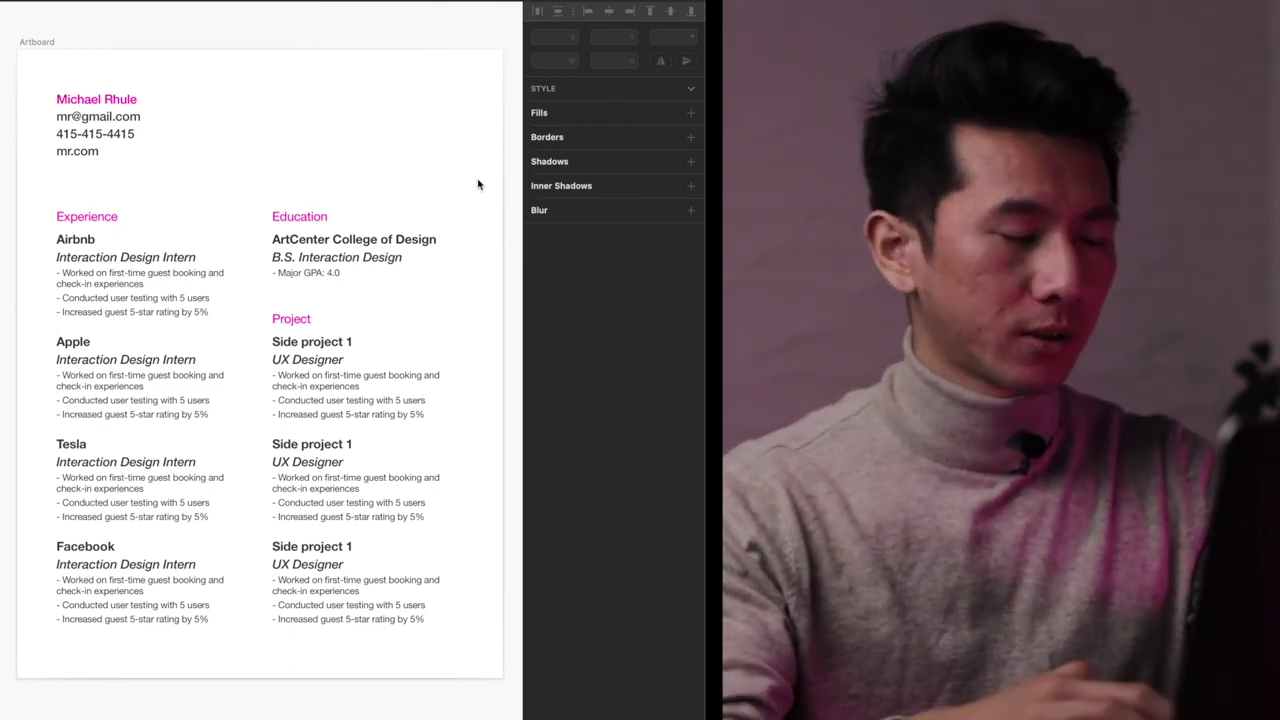
click(86, 343)
shift+click(398, 245)
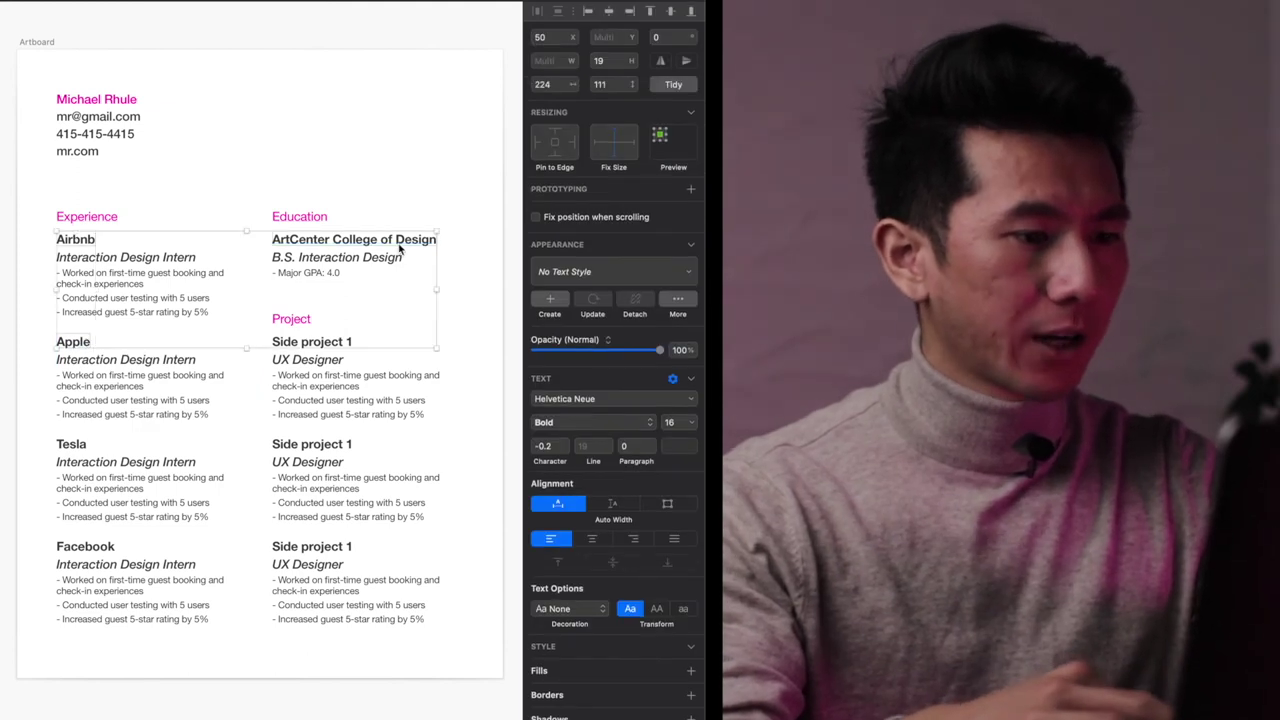
click(680, 445)
click(542, 695)
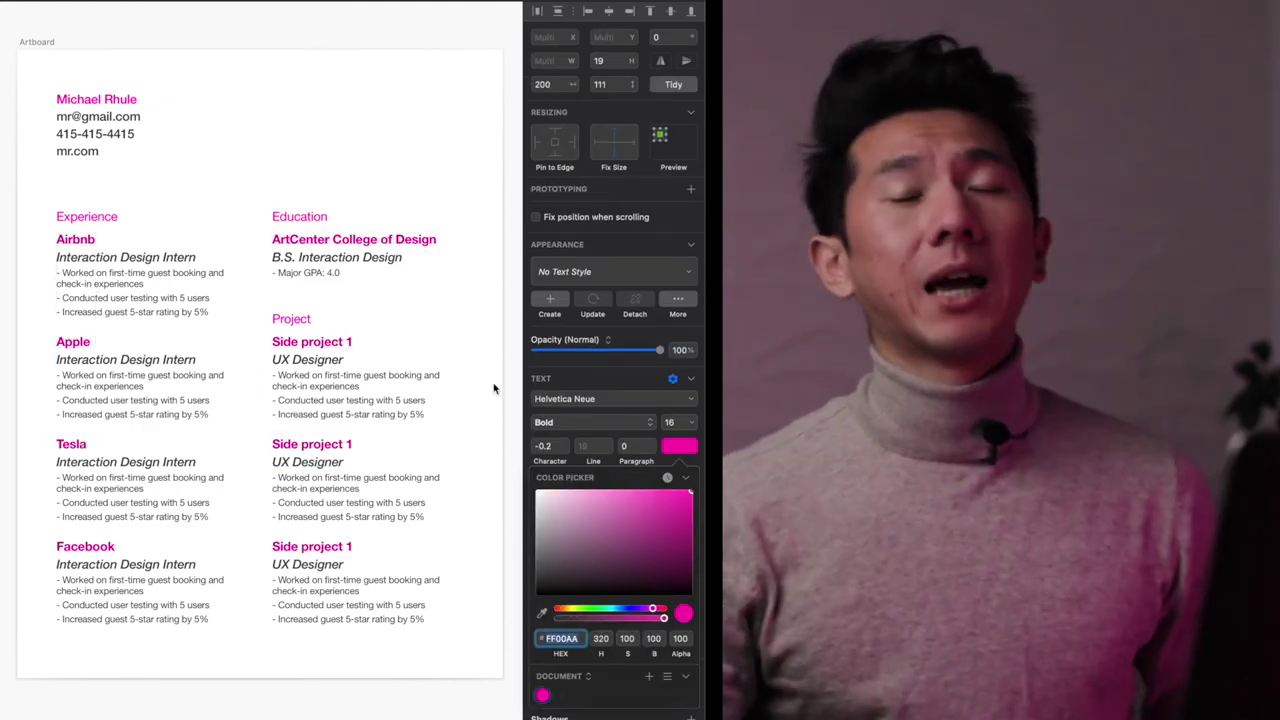
click(452, 172)
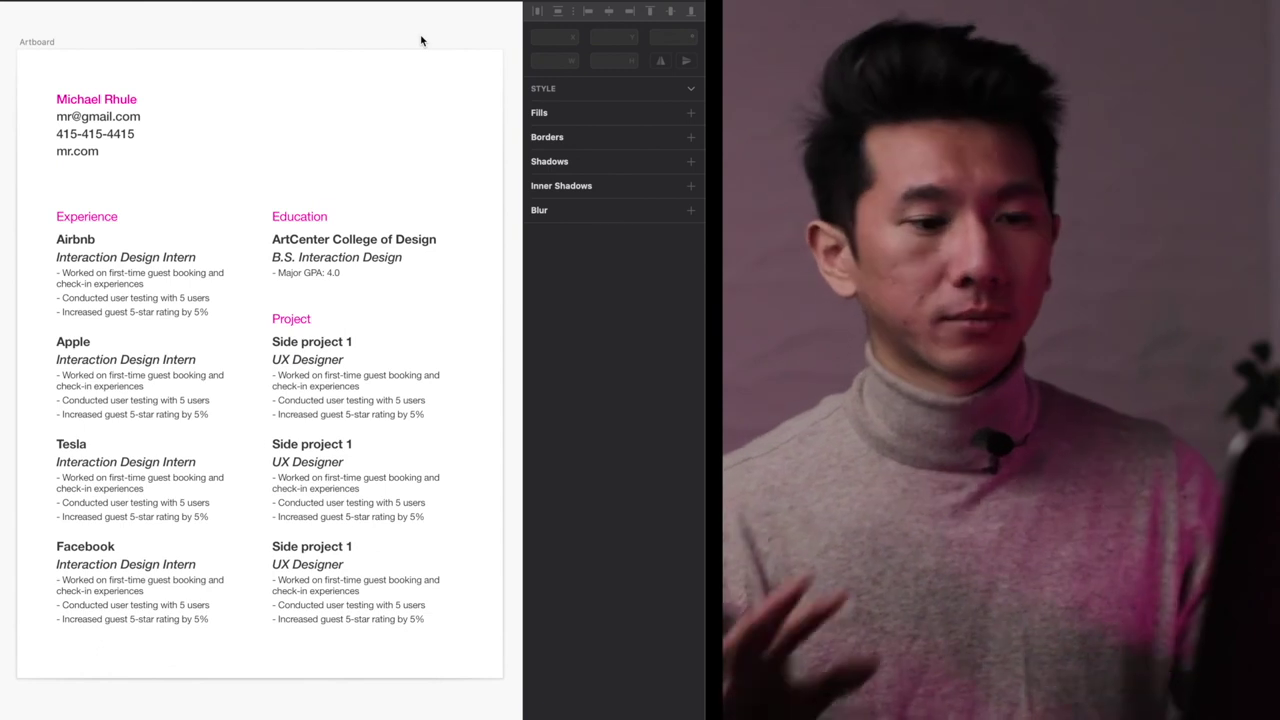
click(243, 117)
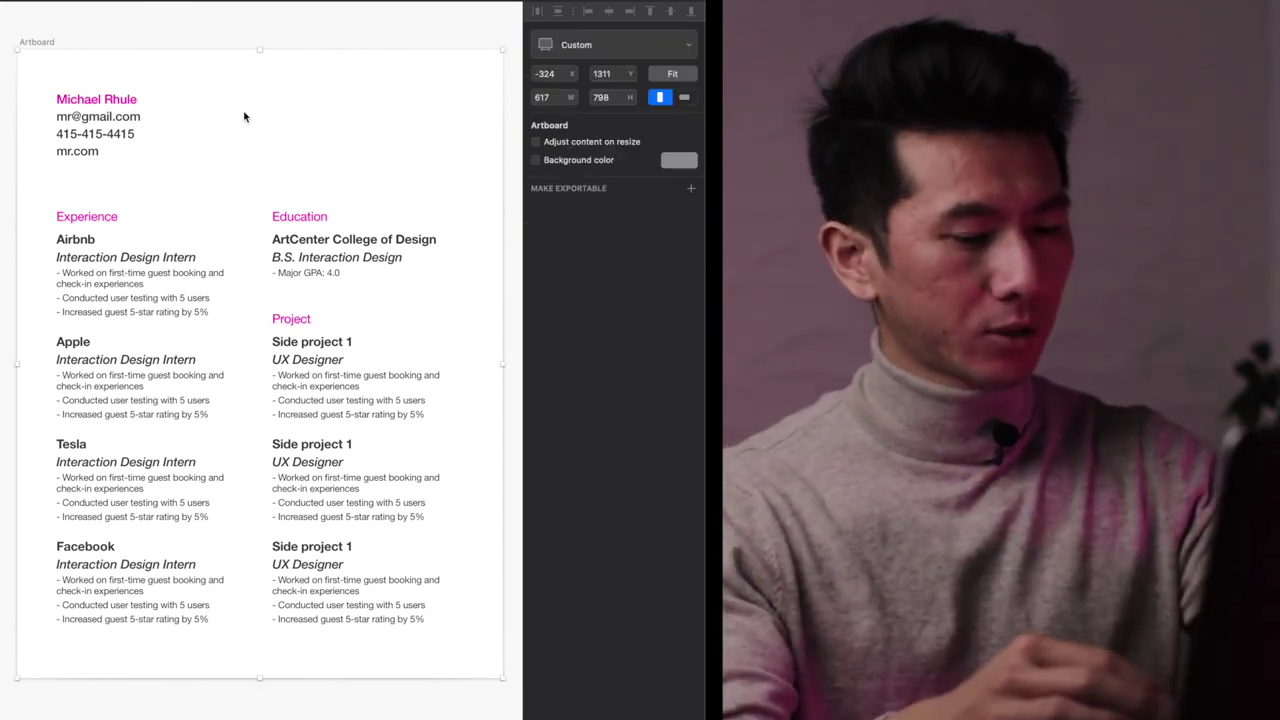
- Hide the Inspector panel and zoom the resume artboard to fill the view with Cmd+2
key(super+alt+3)
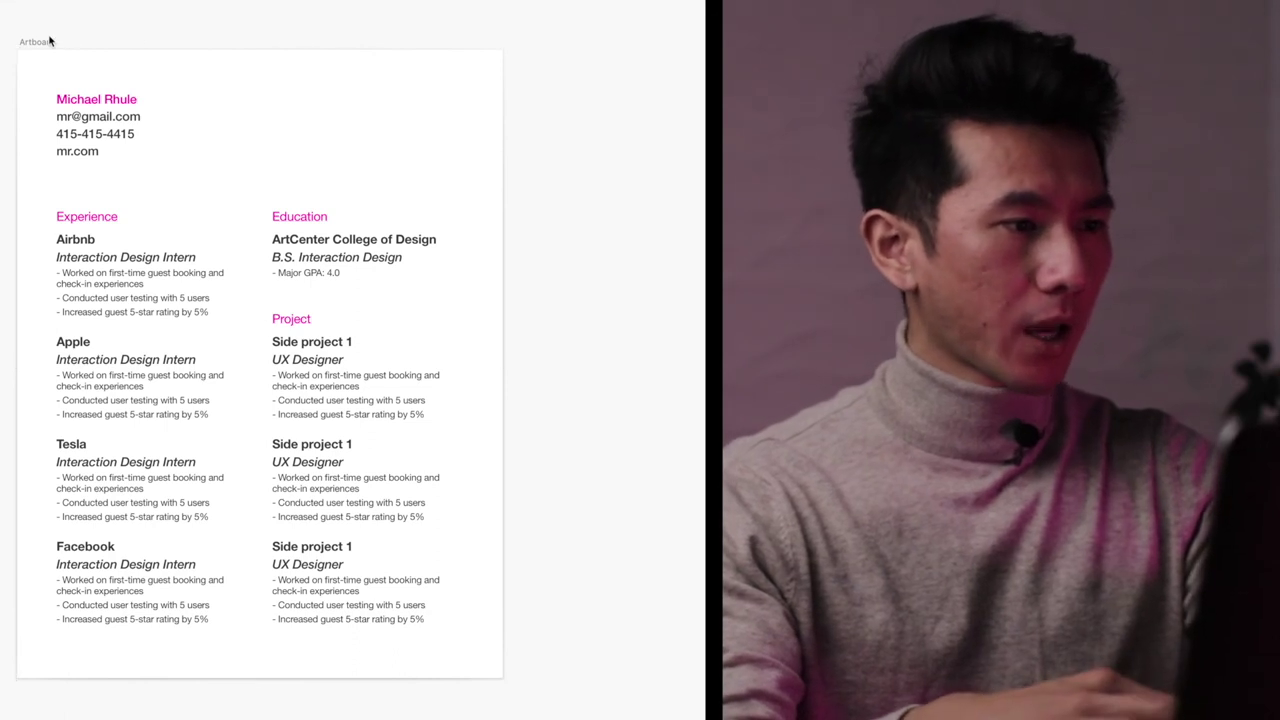
key(super+2)
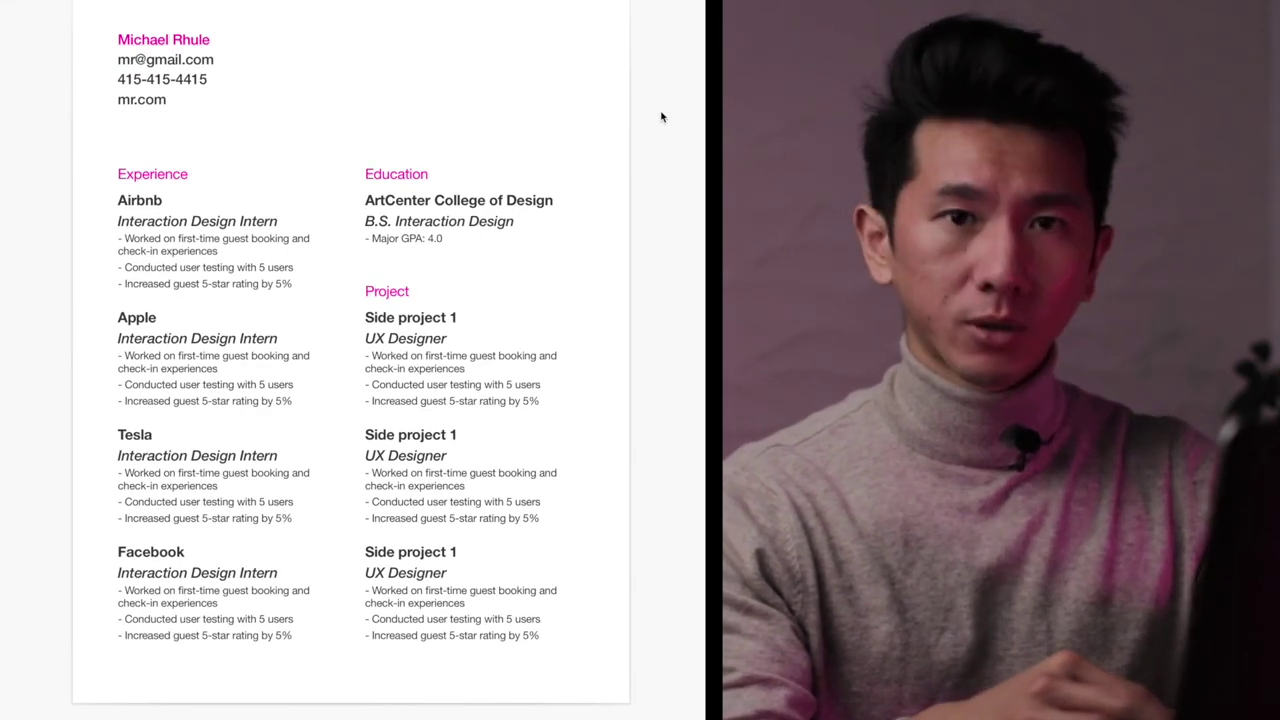